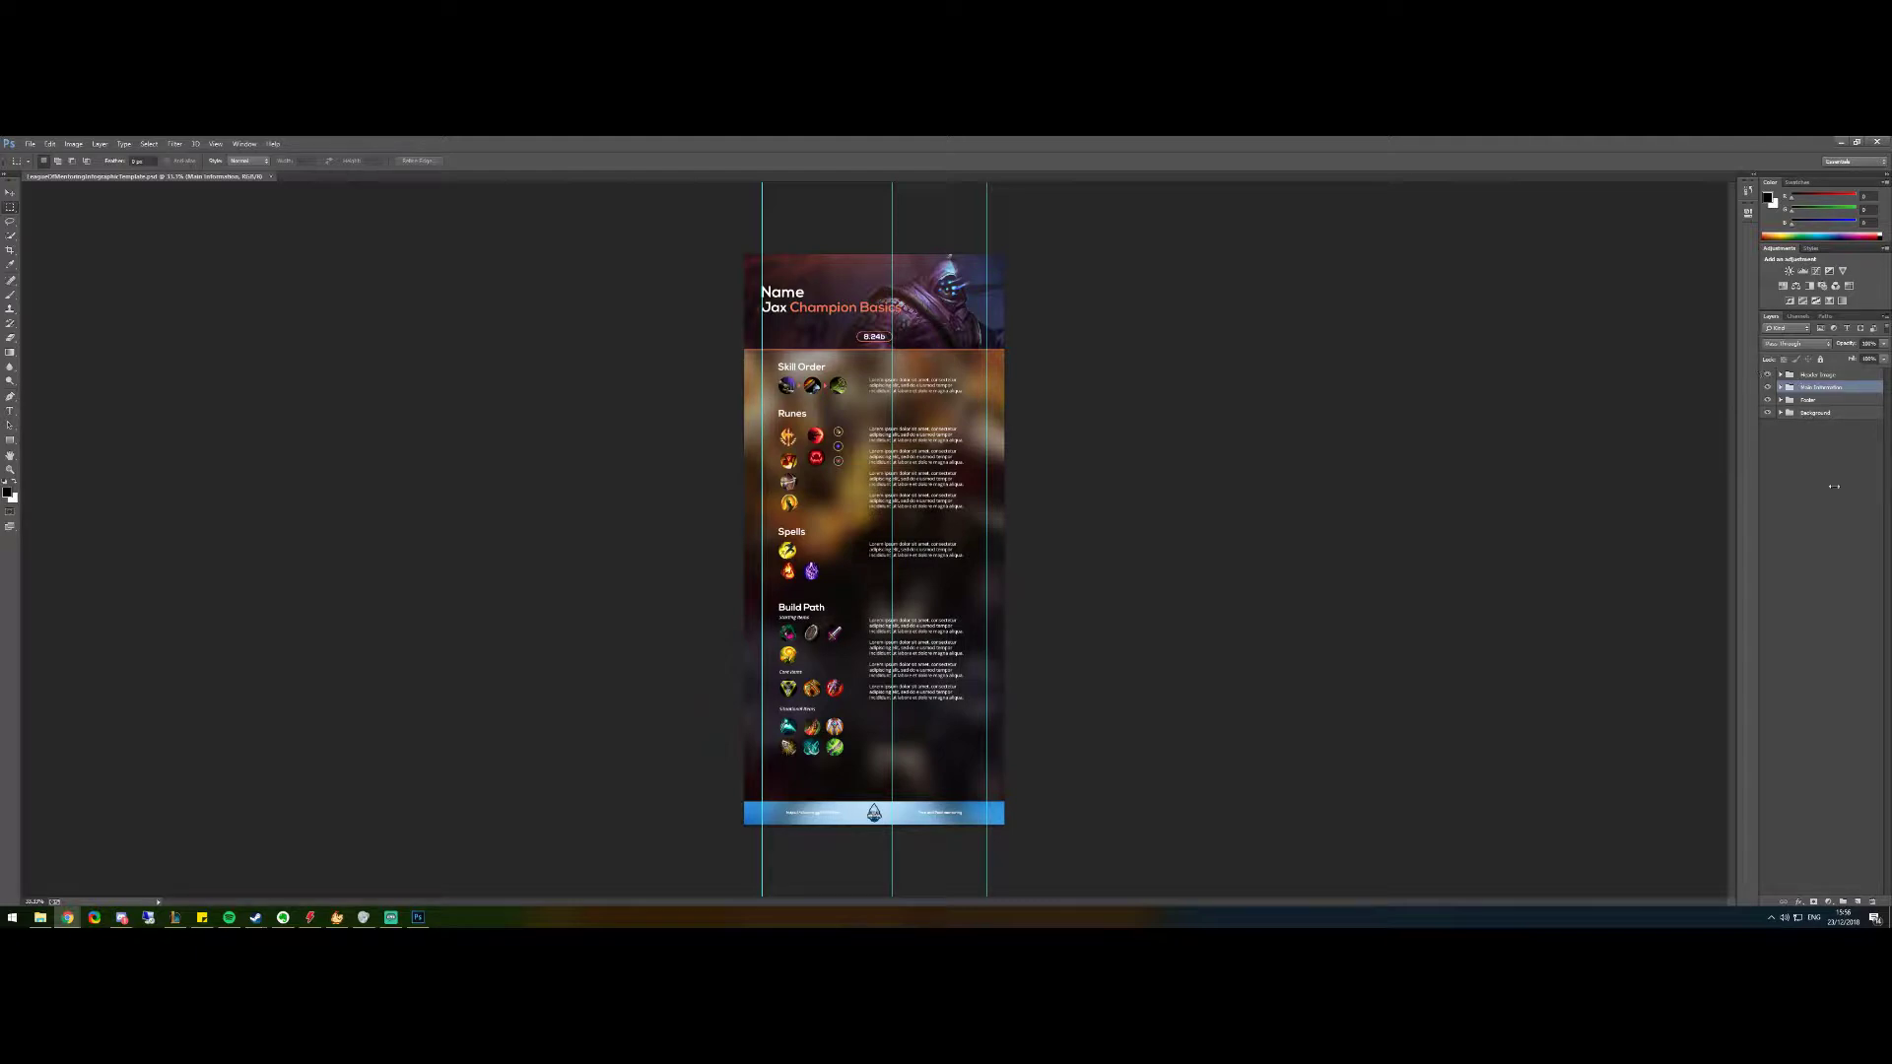
# Expand the Header Image and Top Champion Image groups and select Layer 1
pyautogui.click(1815, 440)
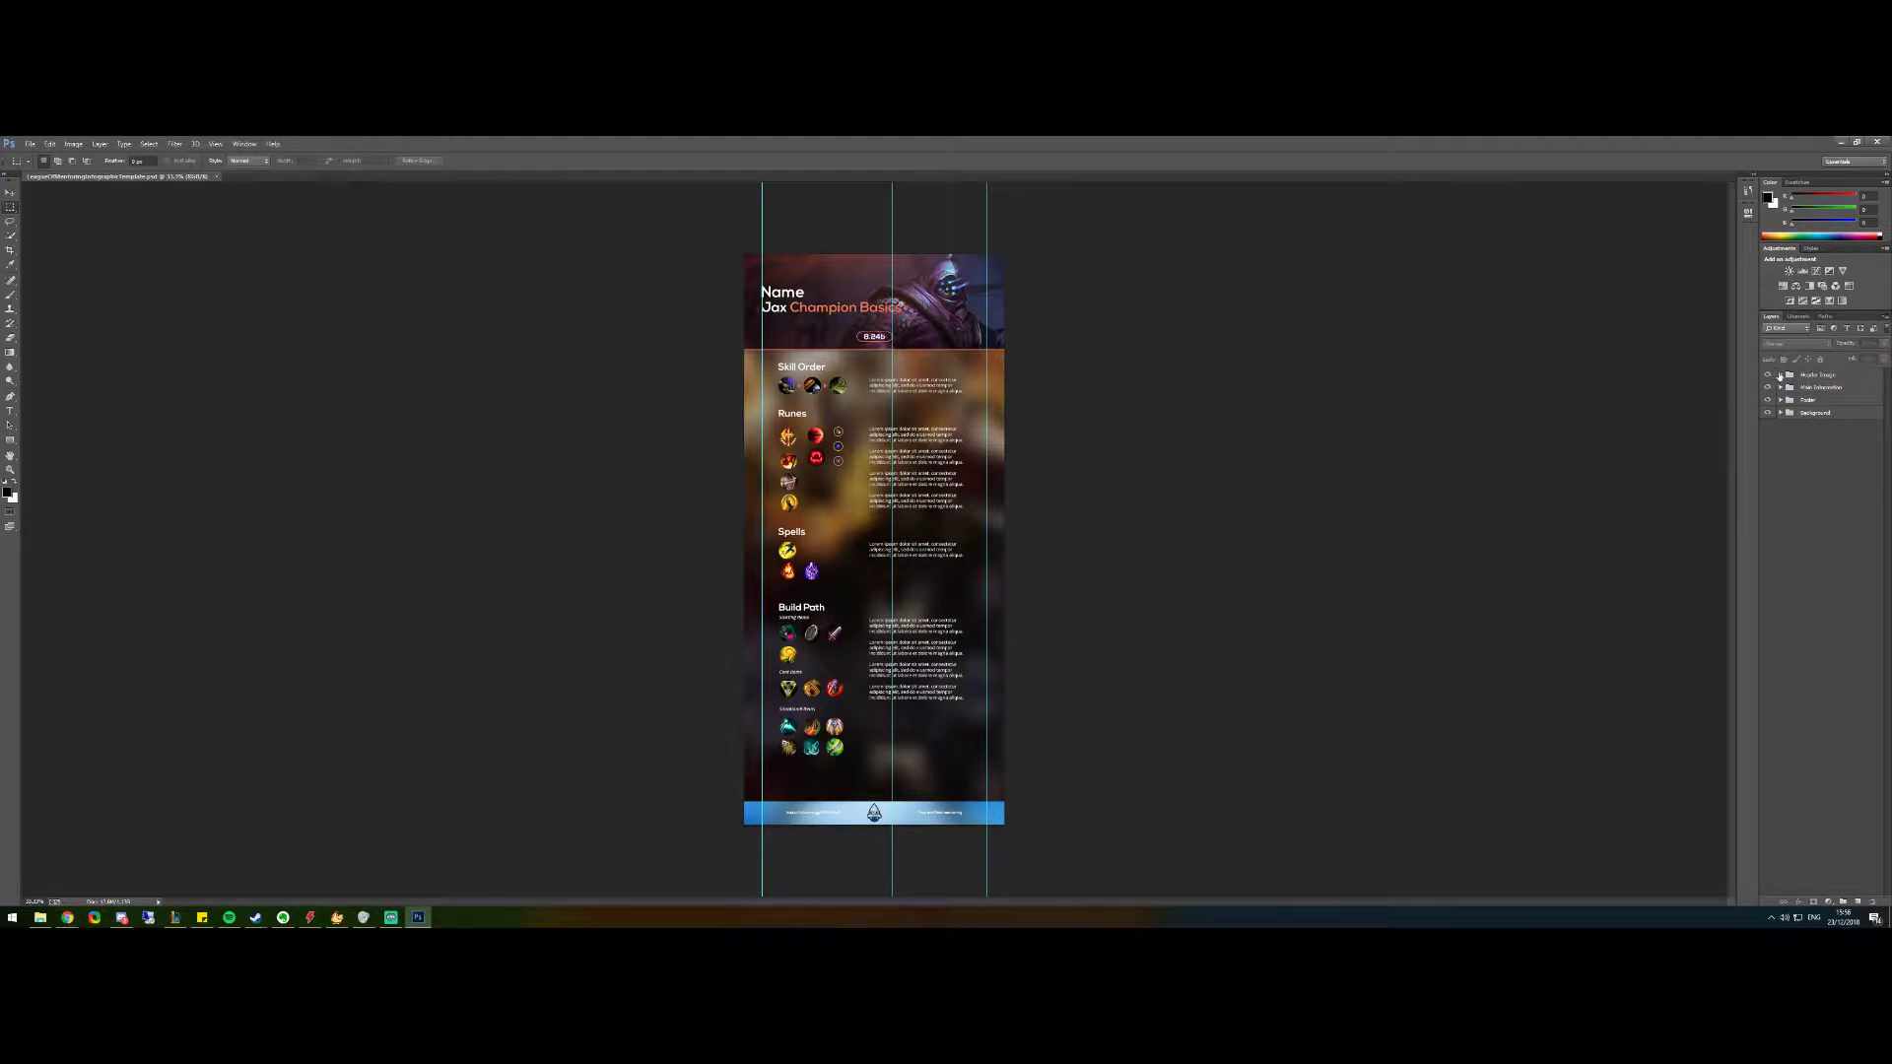
pyautogui.click(1779, 375)
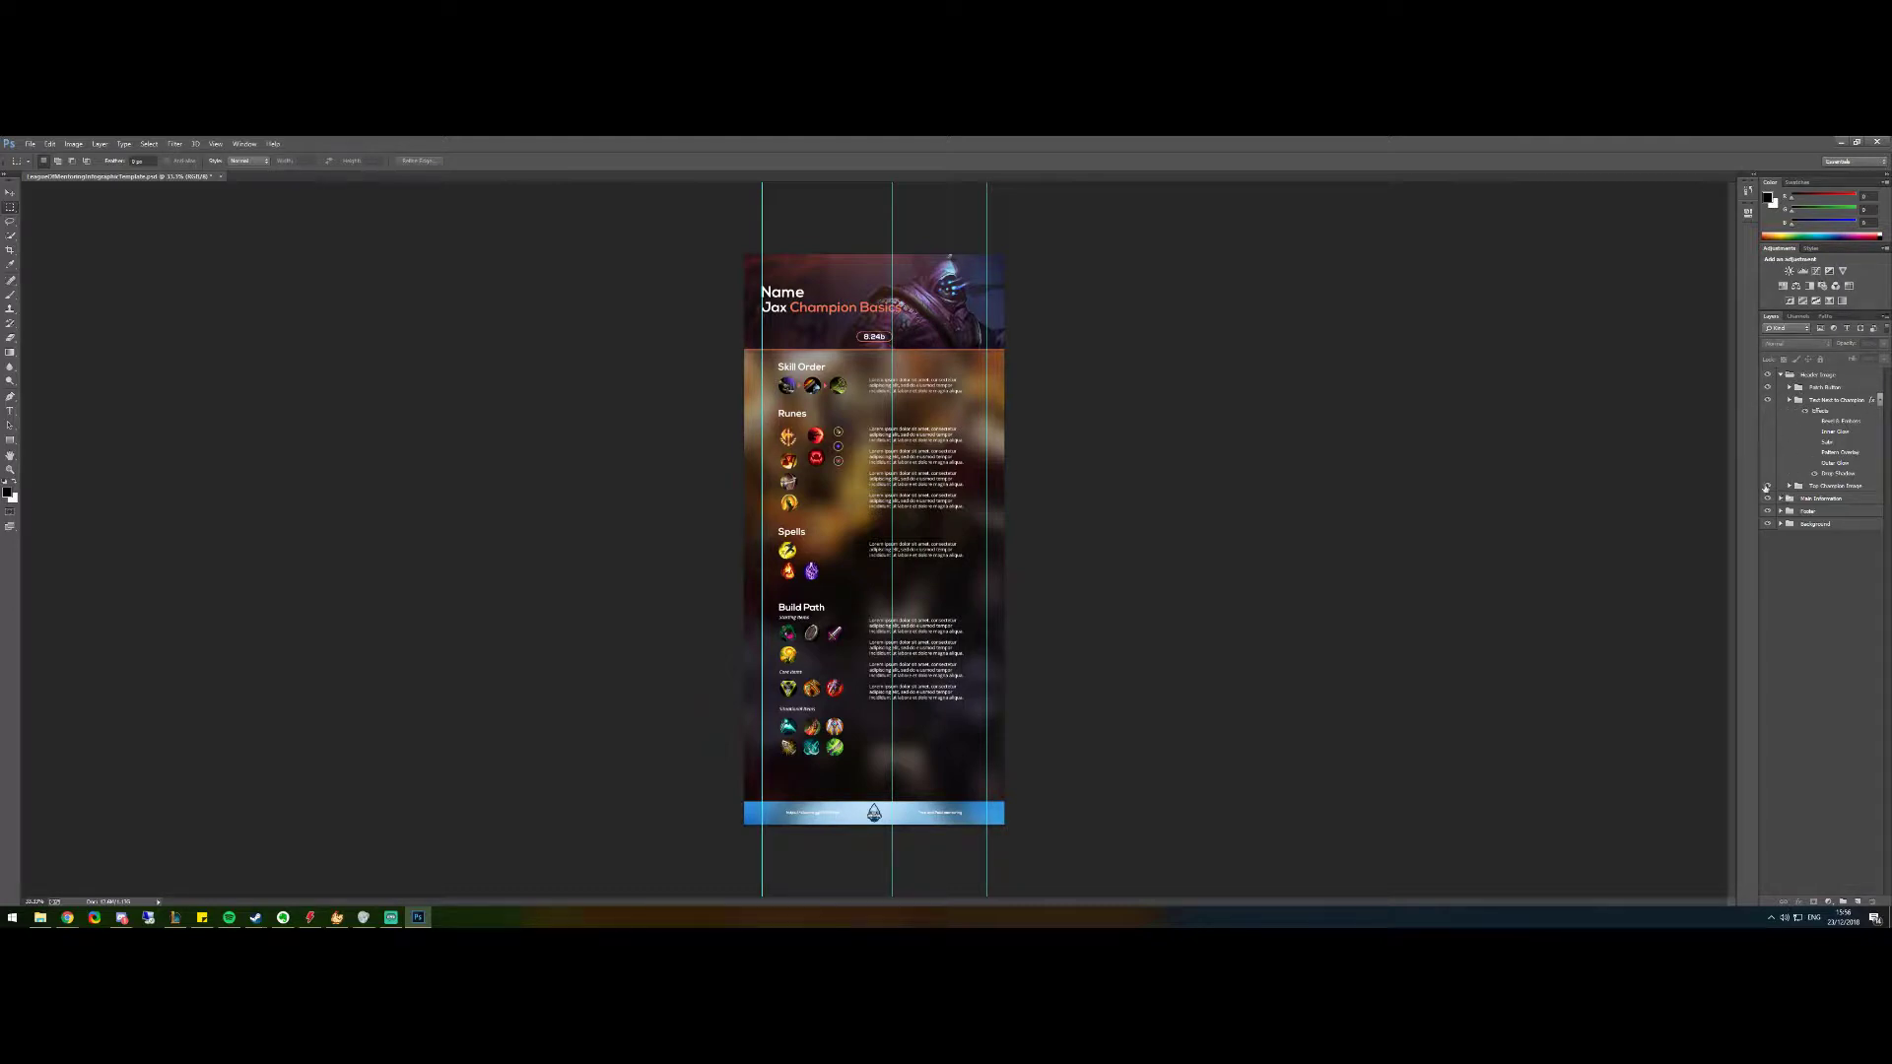
pyautogui.click(1788, 485)
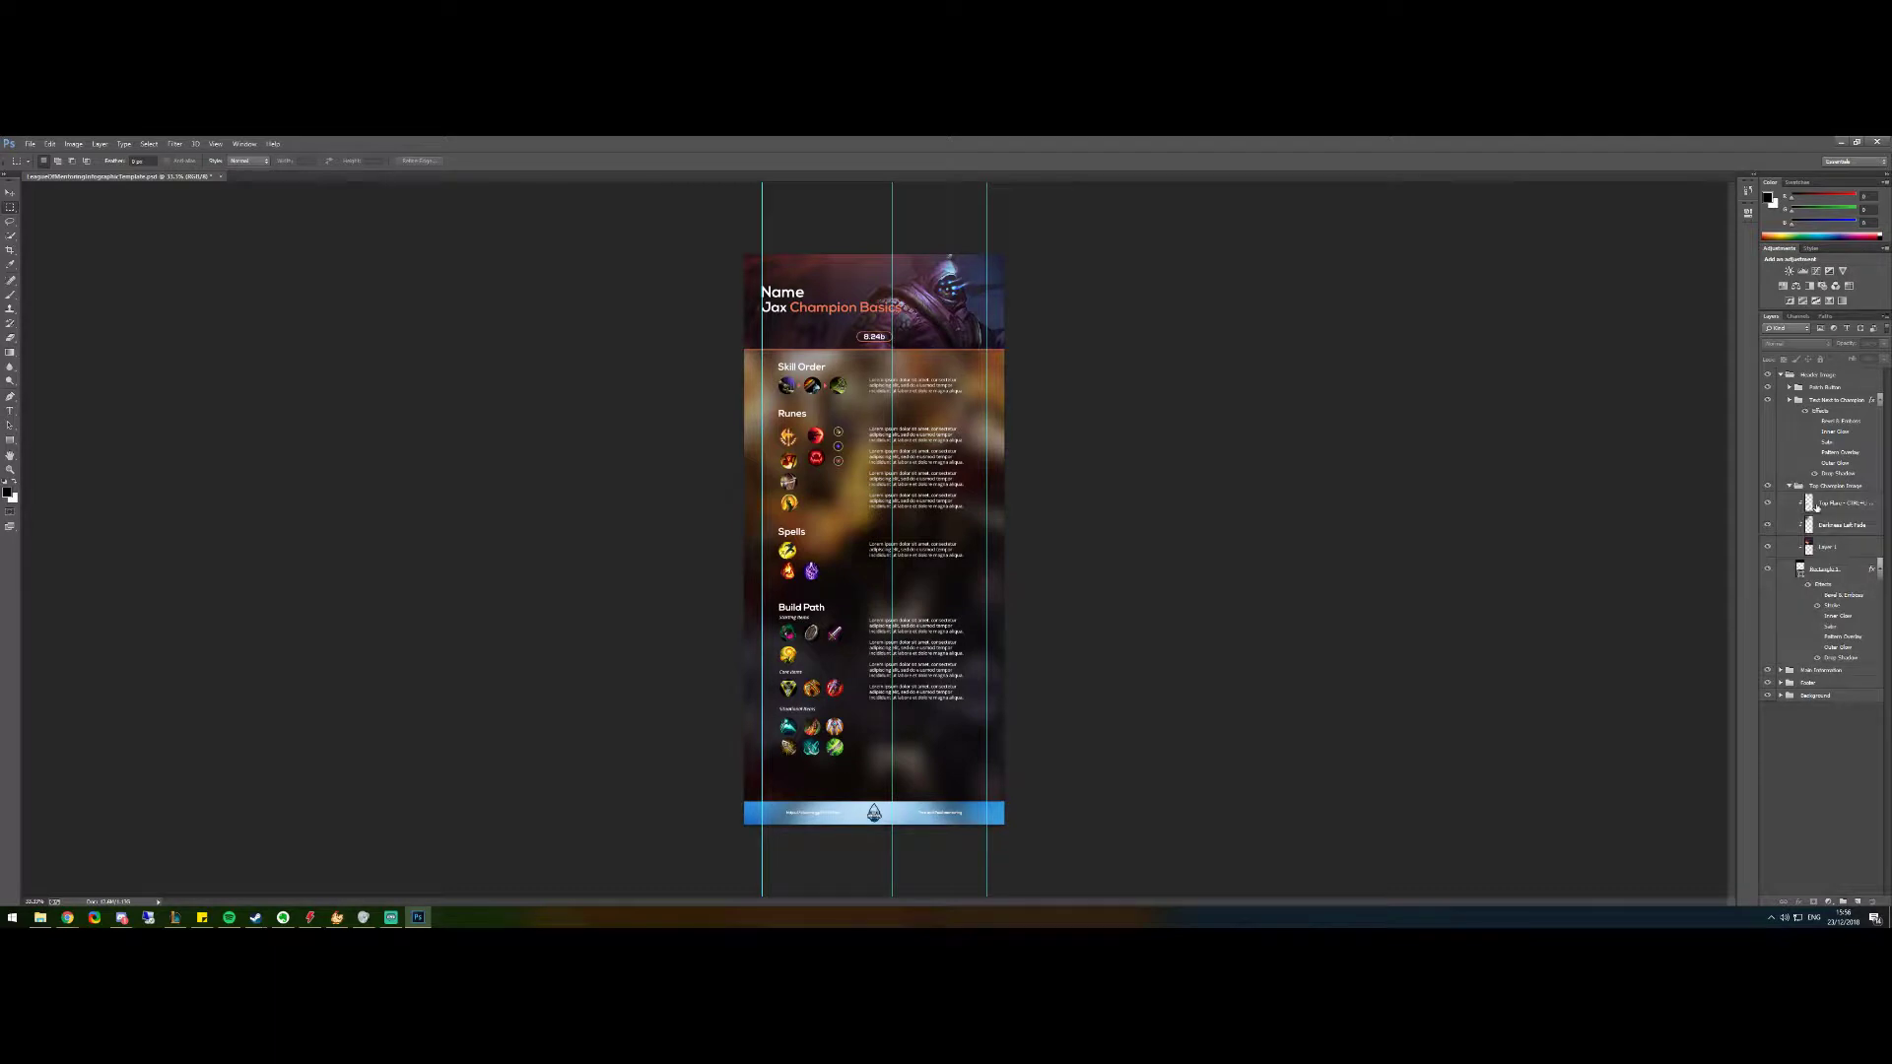
pyautogui.click(1835, 550)
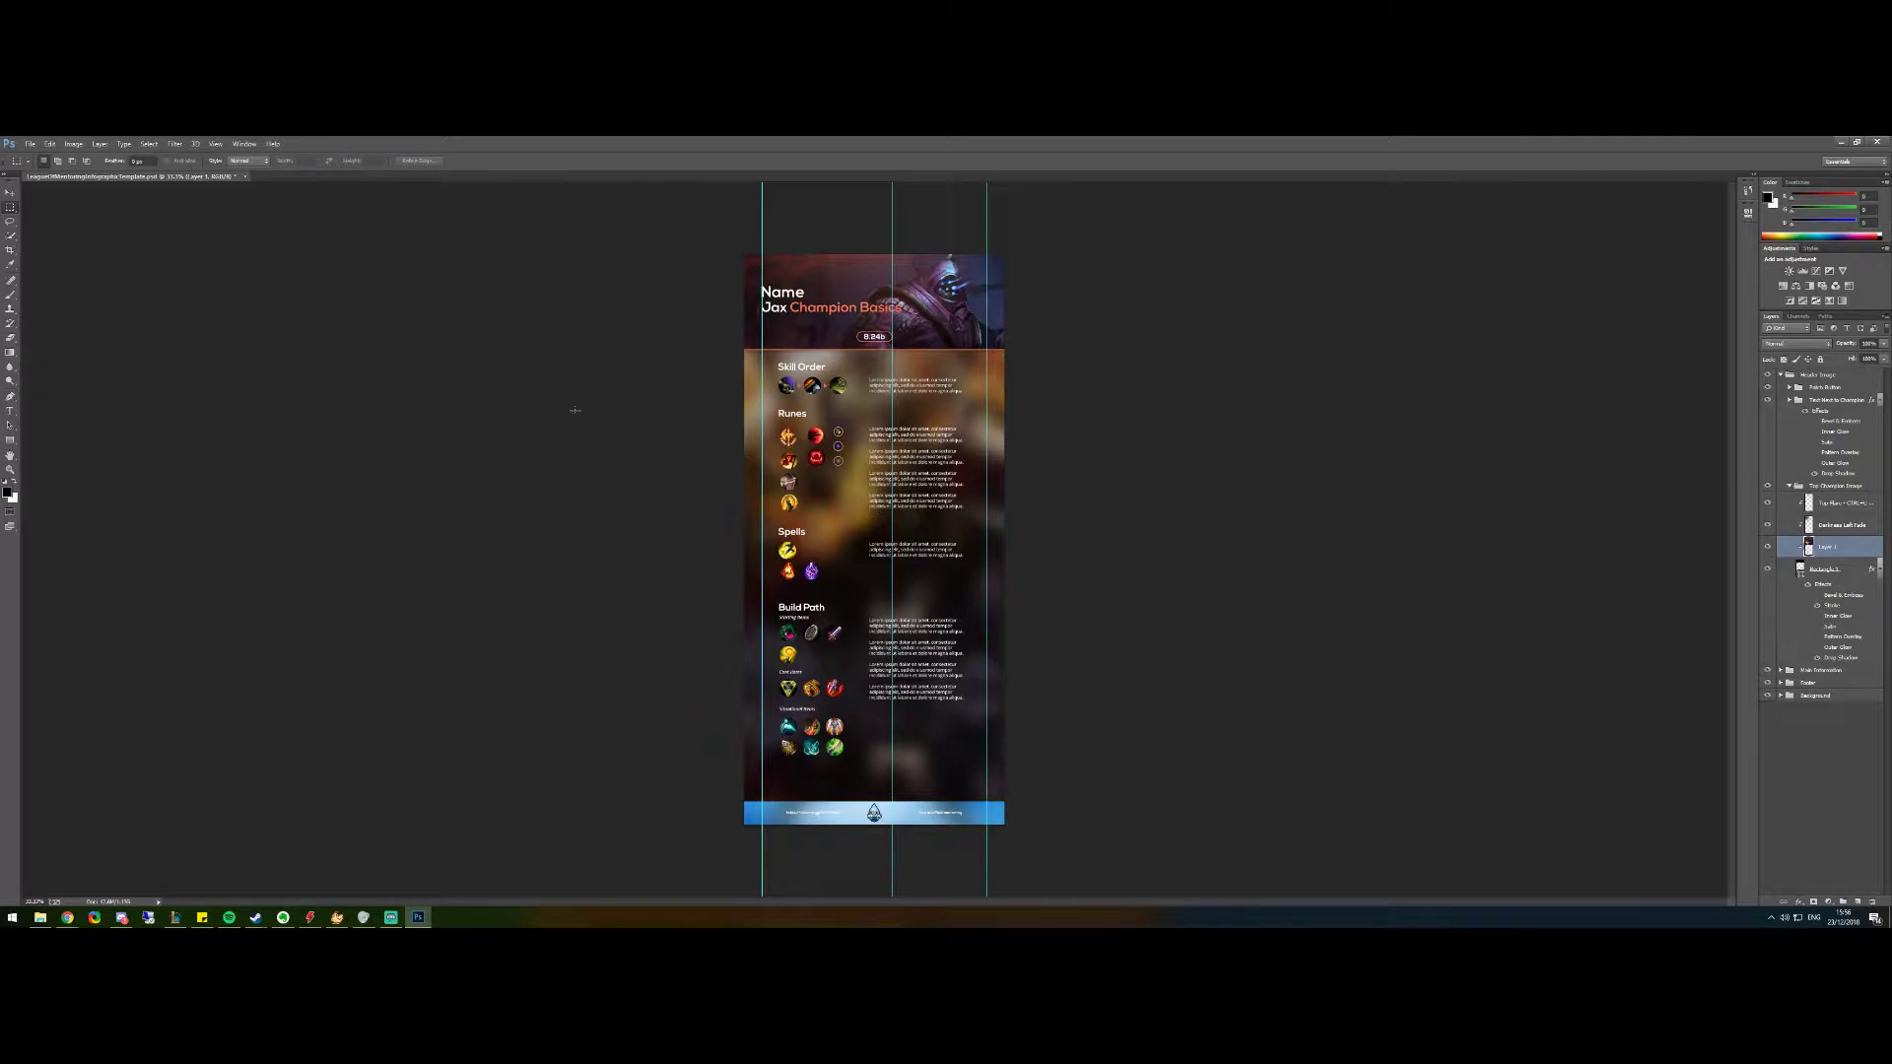
# Paste the champion art copied from Chrome as a new layer above Layer 1
pyautogui.hotkey('ctrl', 'shift', 'alt', 'n')
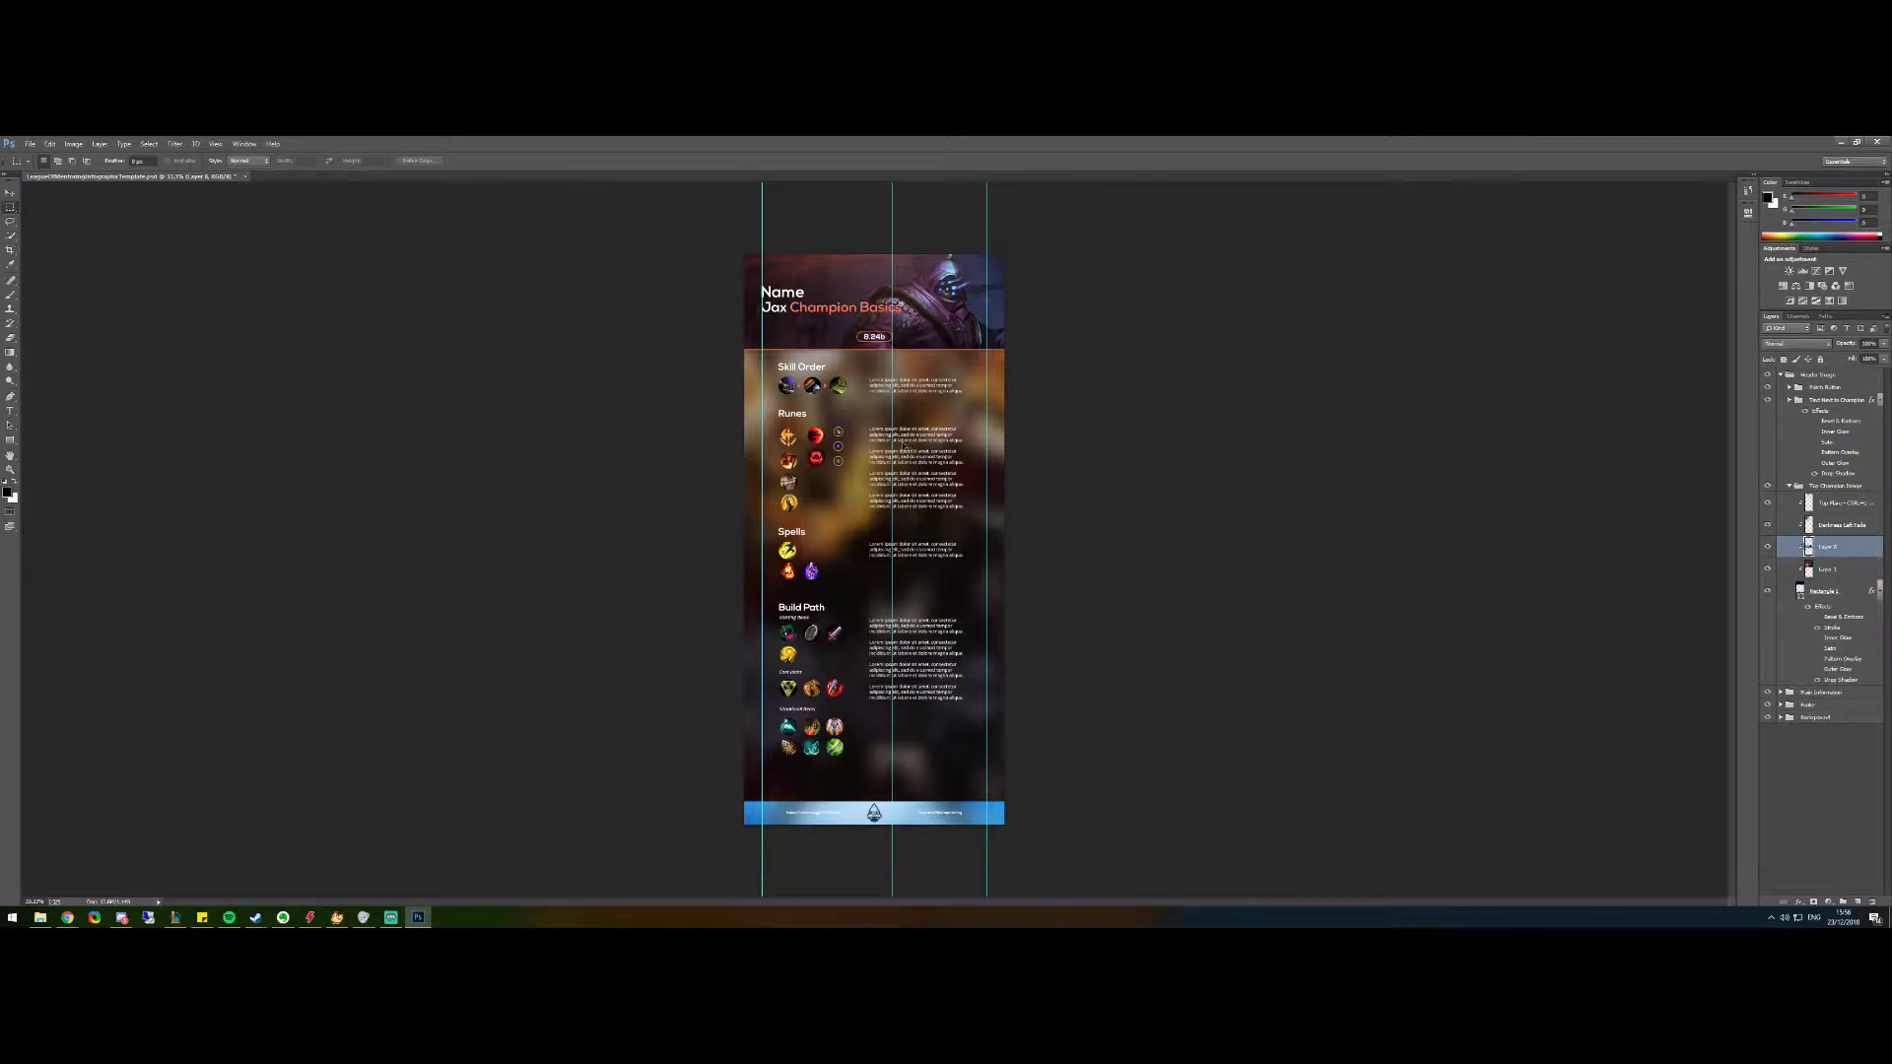
pyautogui.click(67, 917)
pyautogui.hotkey('alt', 'Tab')
pyautogui.hotkey('ctrl', 'shift', 'alt', 'n')
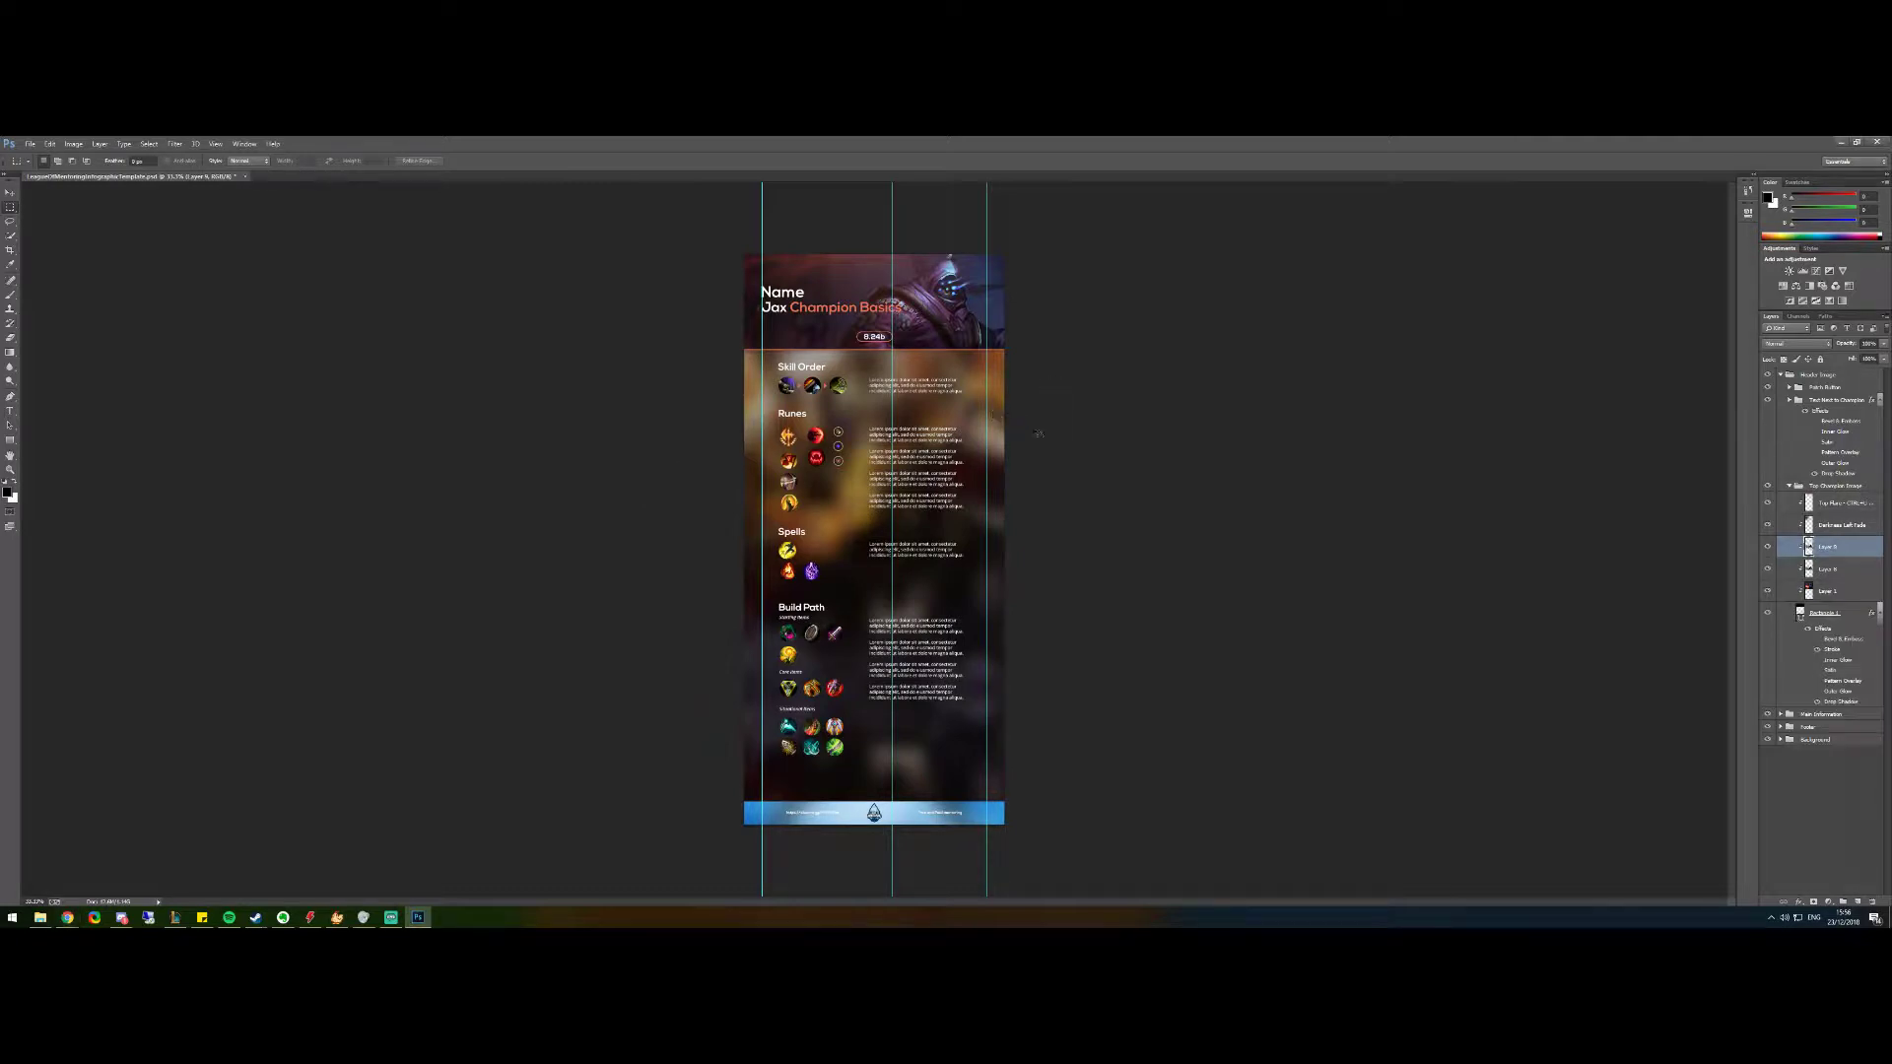
pyautogui.hotkey('ctrl', 'z')
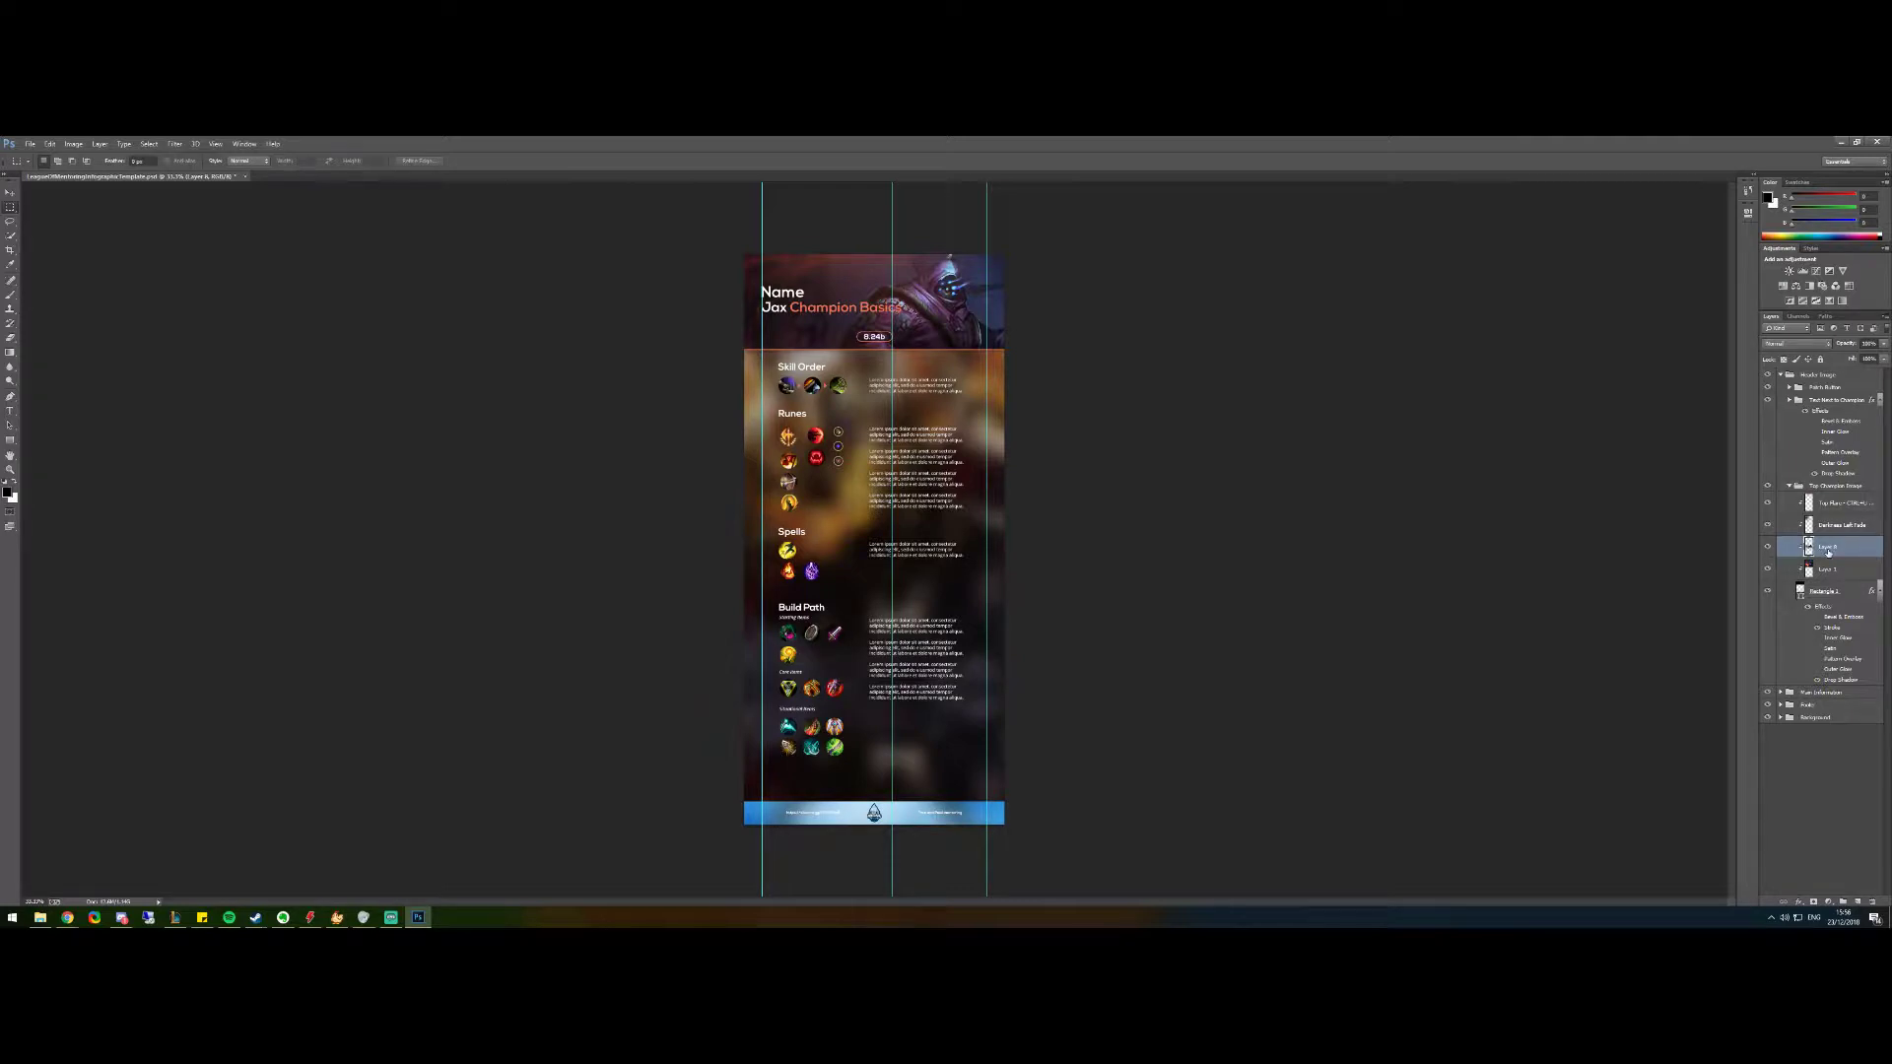
# Move and scale the pasted champion art with Free Transform to fill the header banner
pyautogui.hotkey('ctrl', 't')
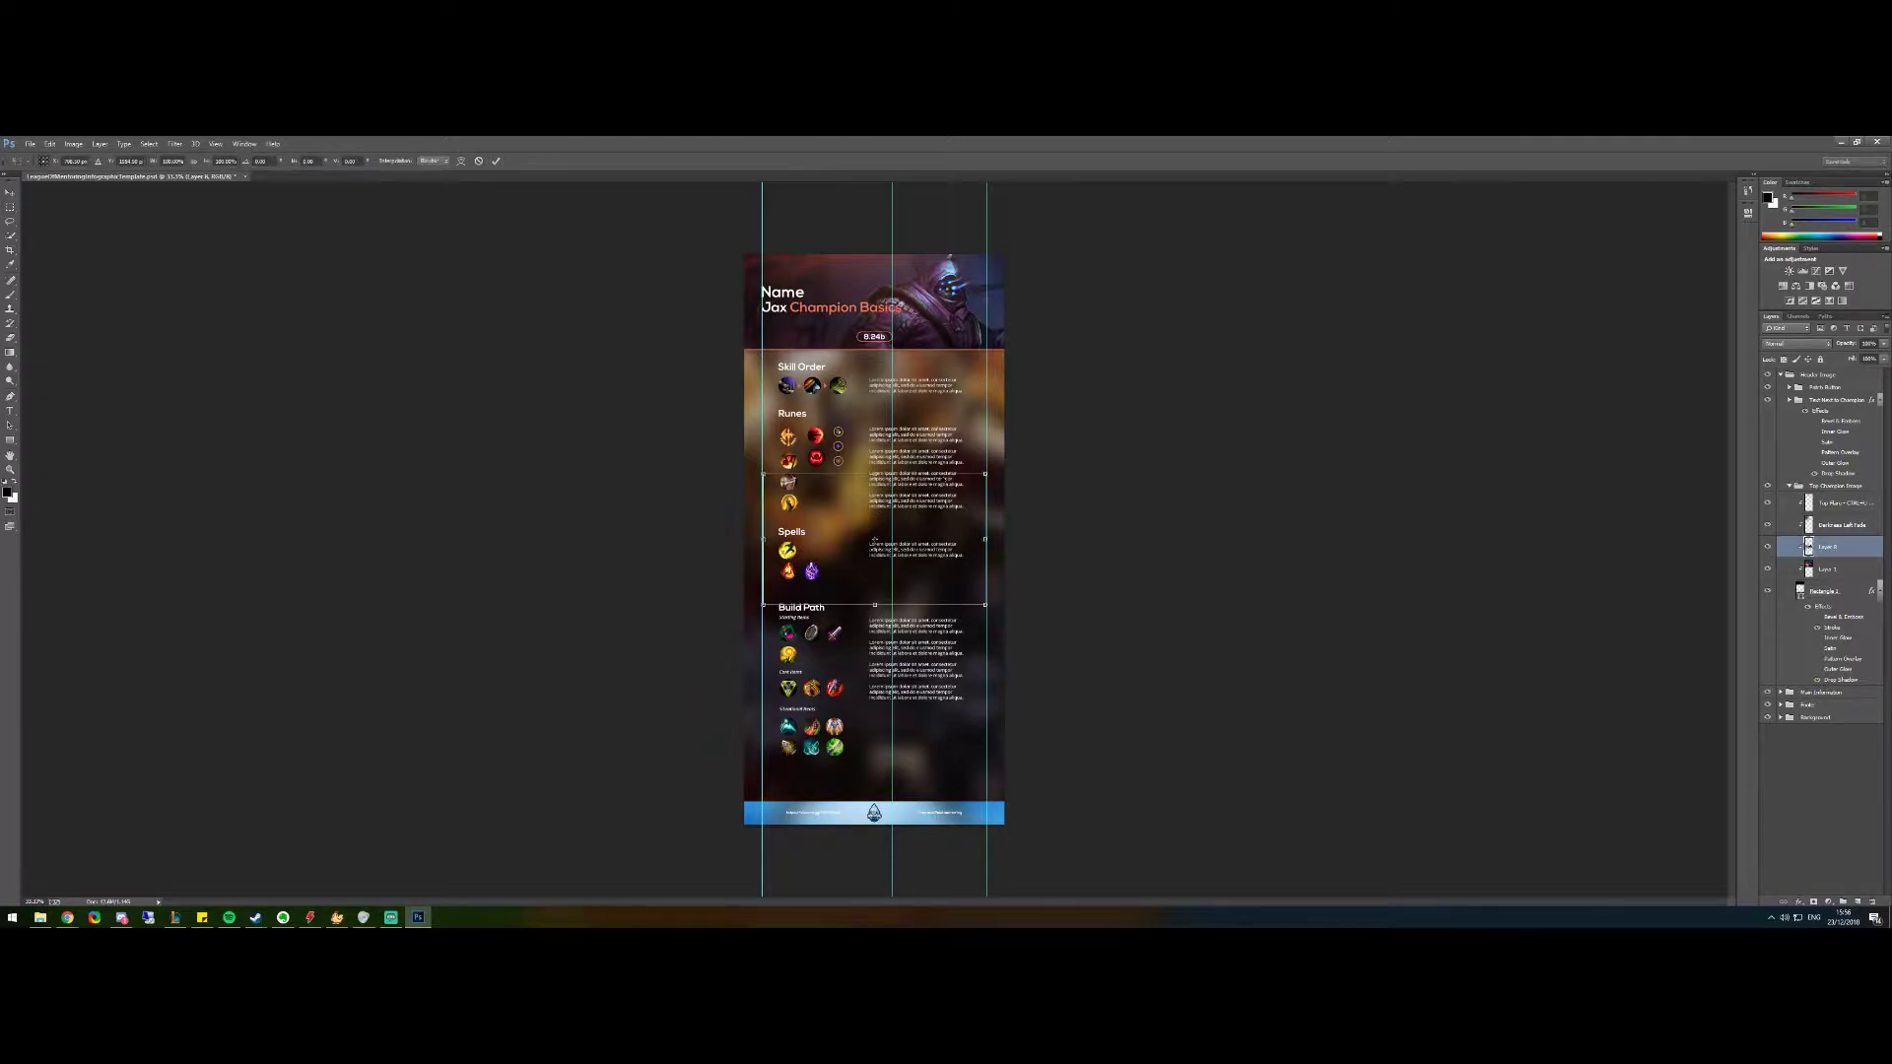
pyautogui.moveTo(968, 591); pyautogui.dragTo(948, 367)
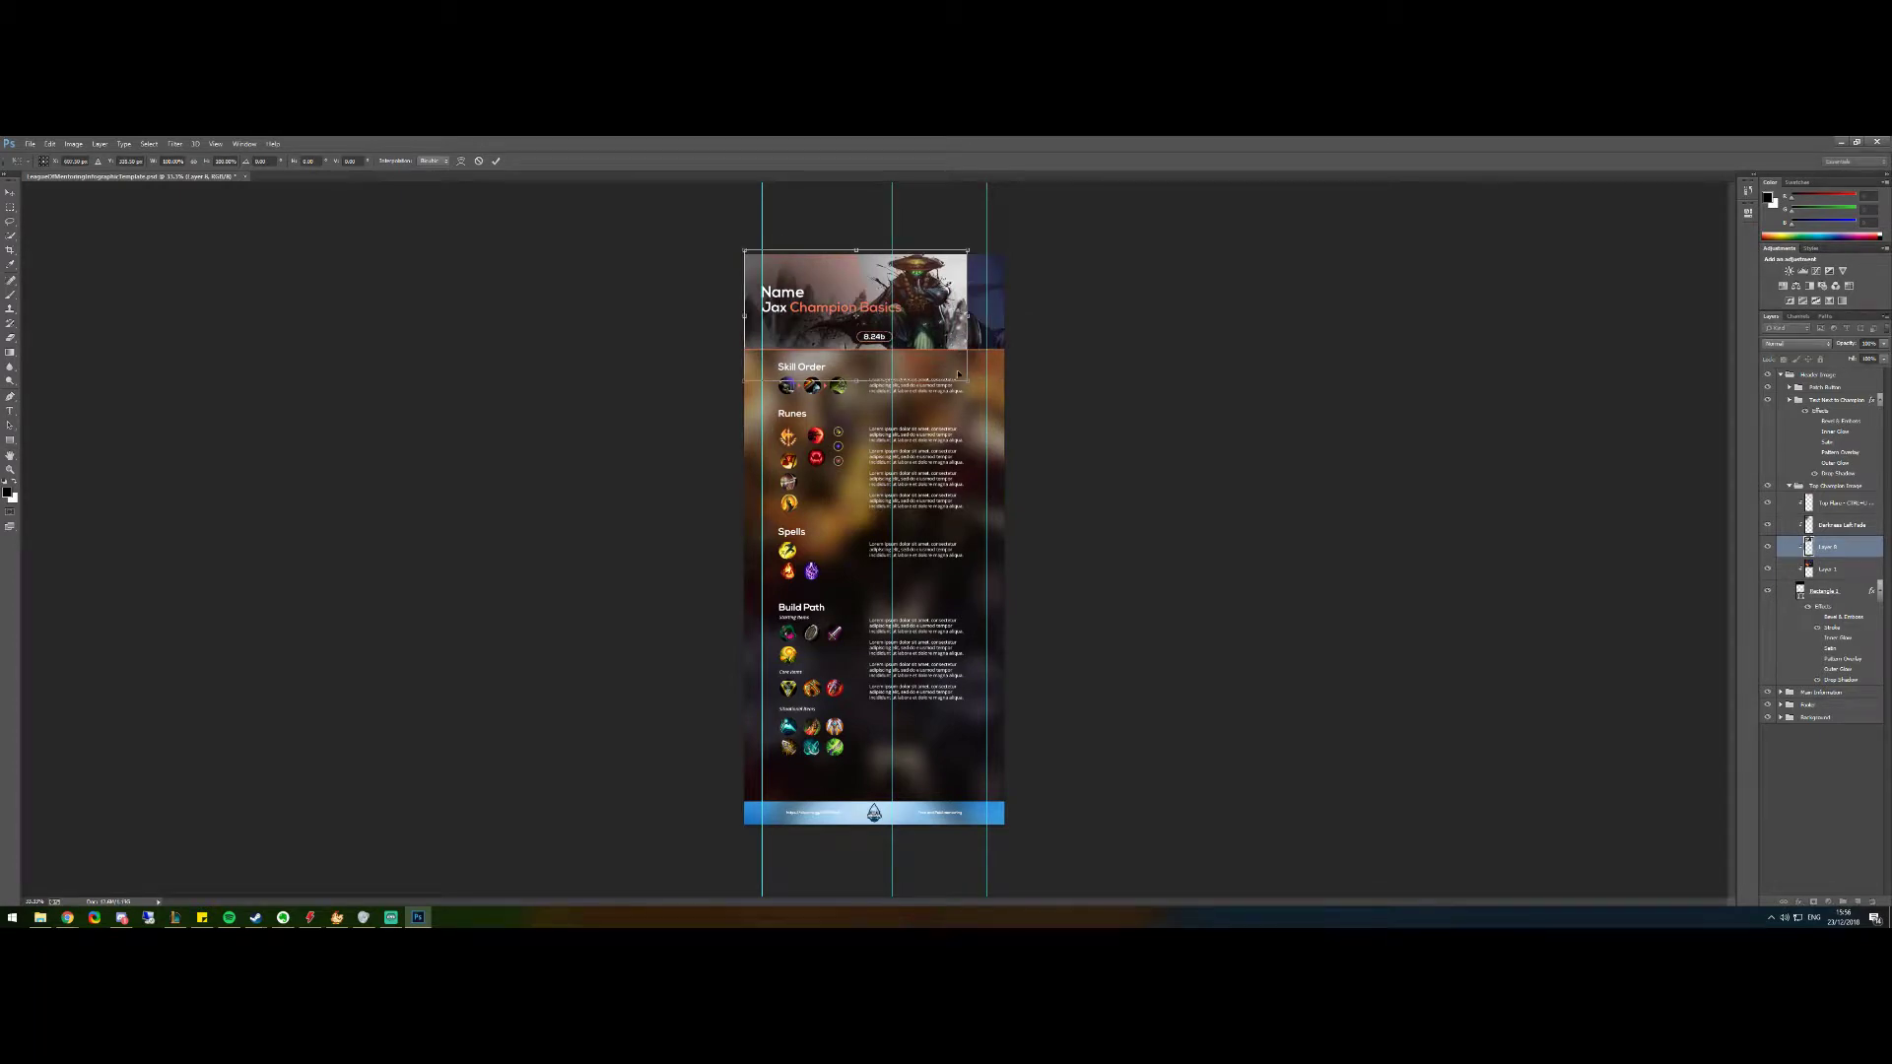
pyautogui.moveTo(967, 381); pyautogui.dragTo(1073, 404)
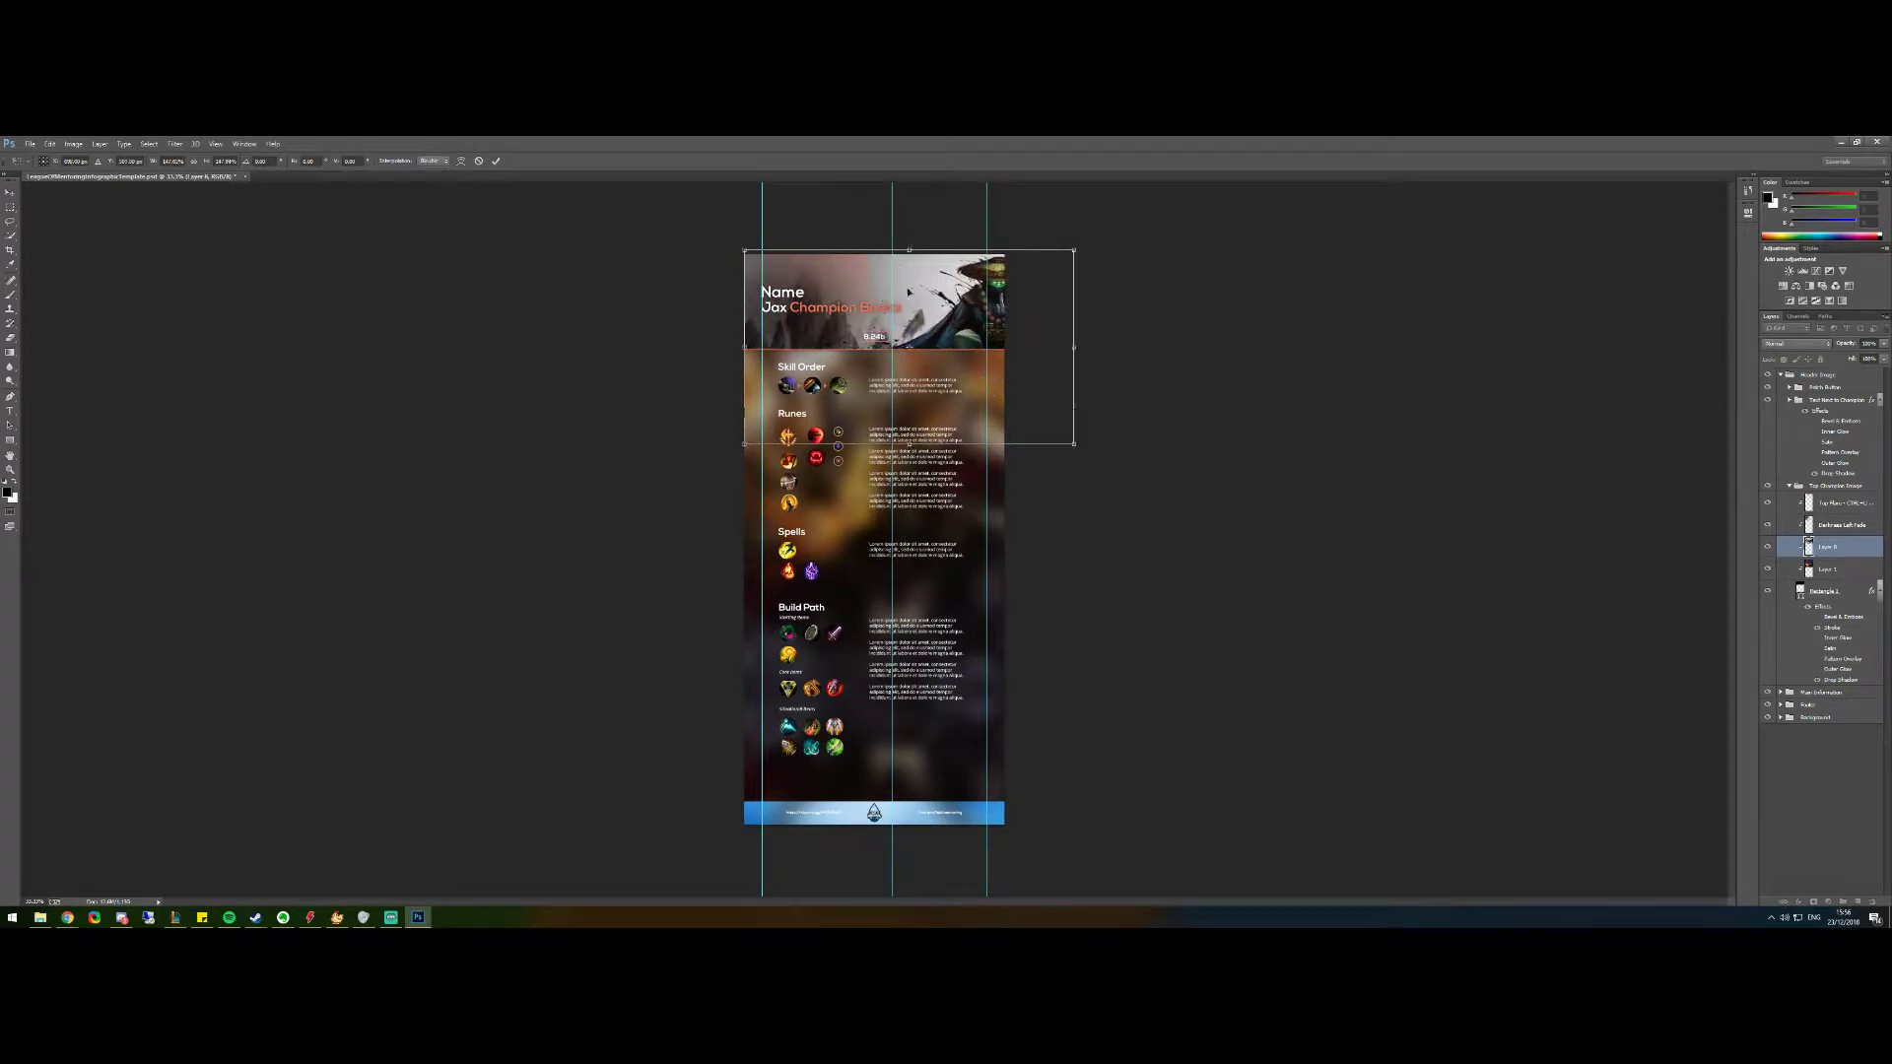
pyautogui.moveTo(934, 285); pyautogui.dragTo(895, 294)
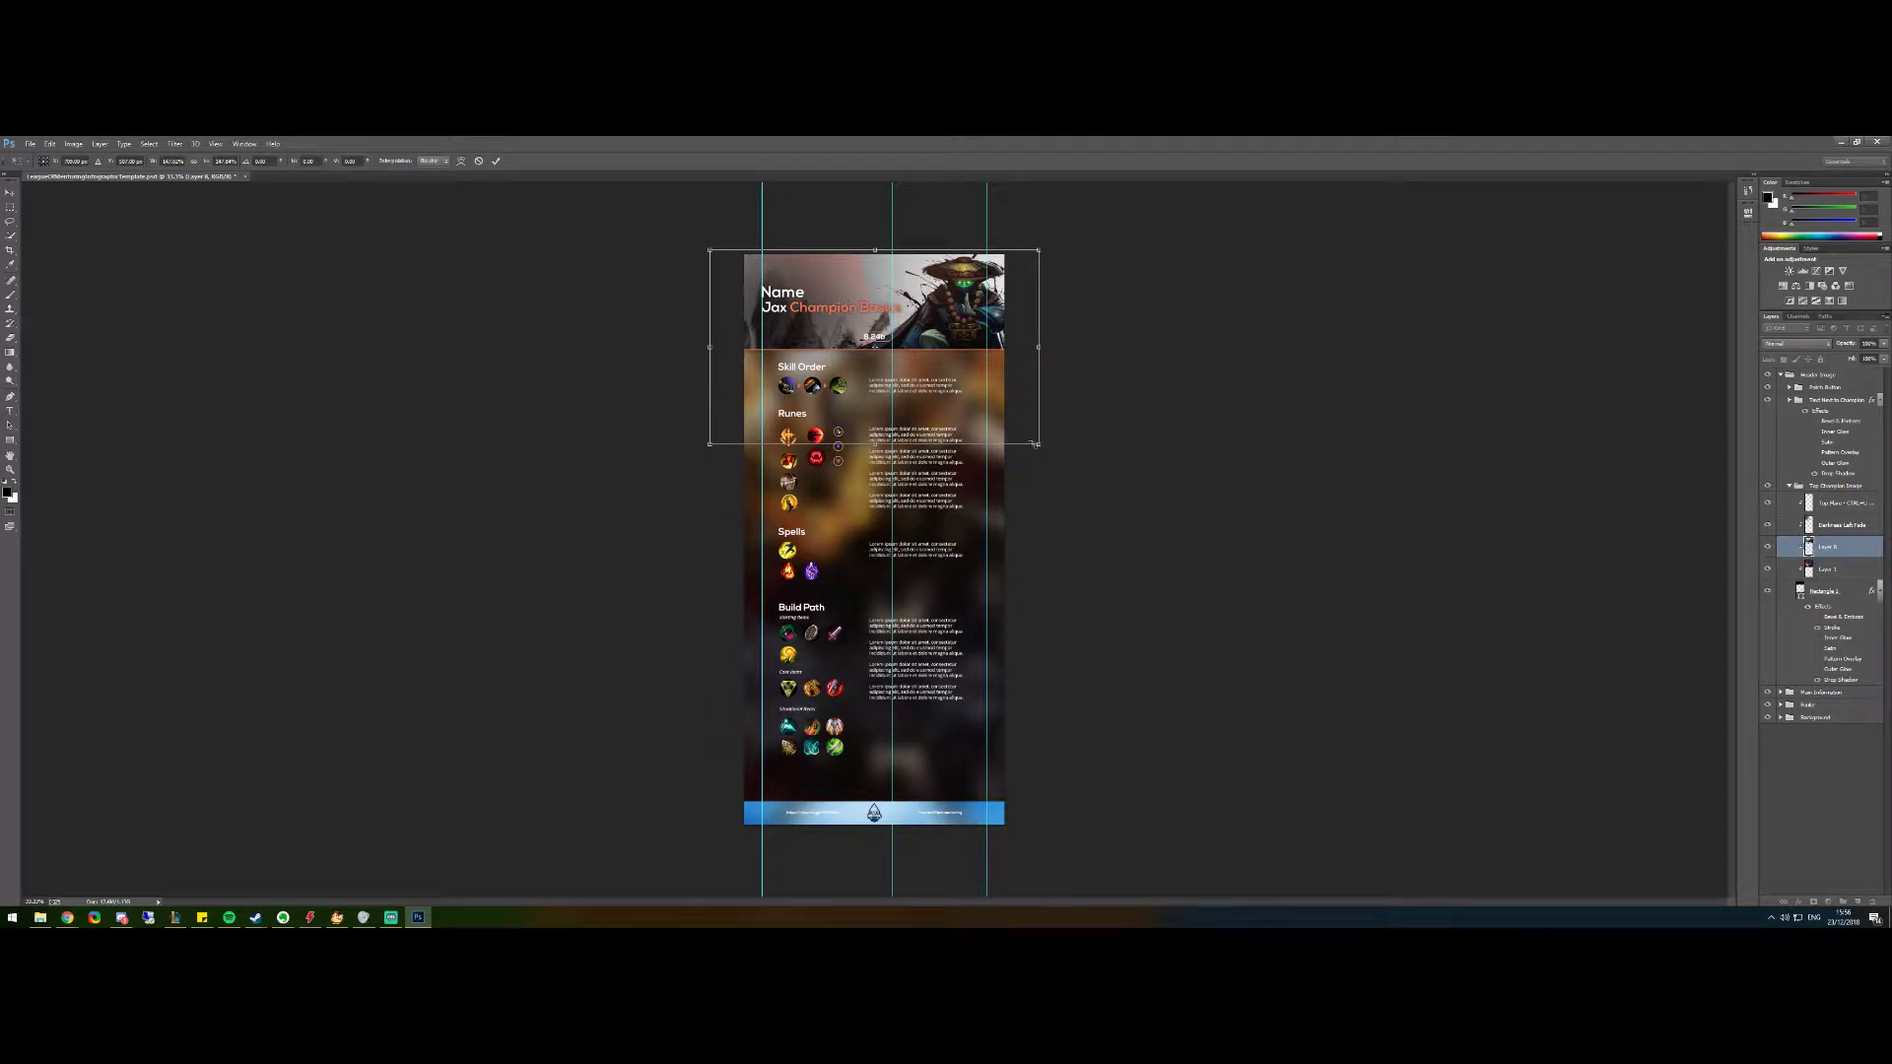
pyautogui.moveTo(1039, 448); pyautogui.dragTo(1012, 424)
pyautogui.moveTo(940, 308); pyautogui.dragTo(948, 314)
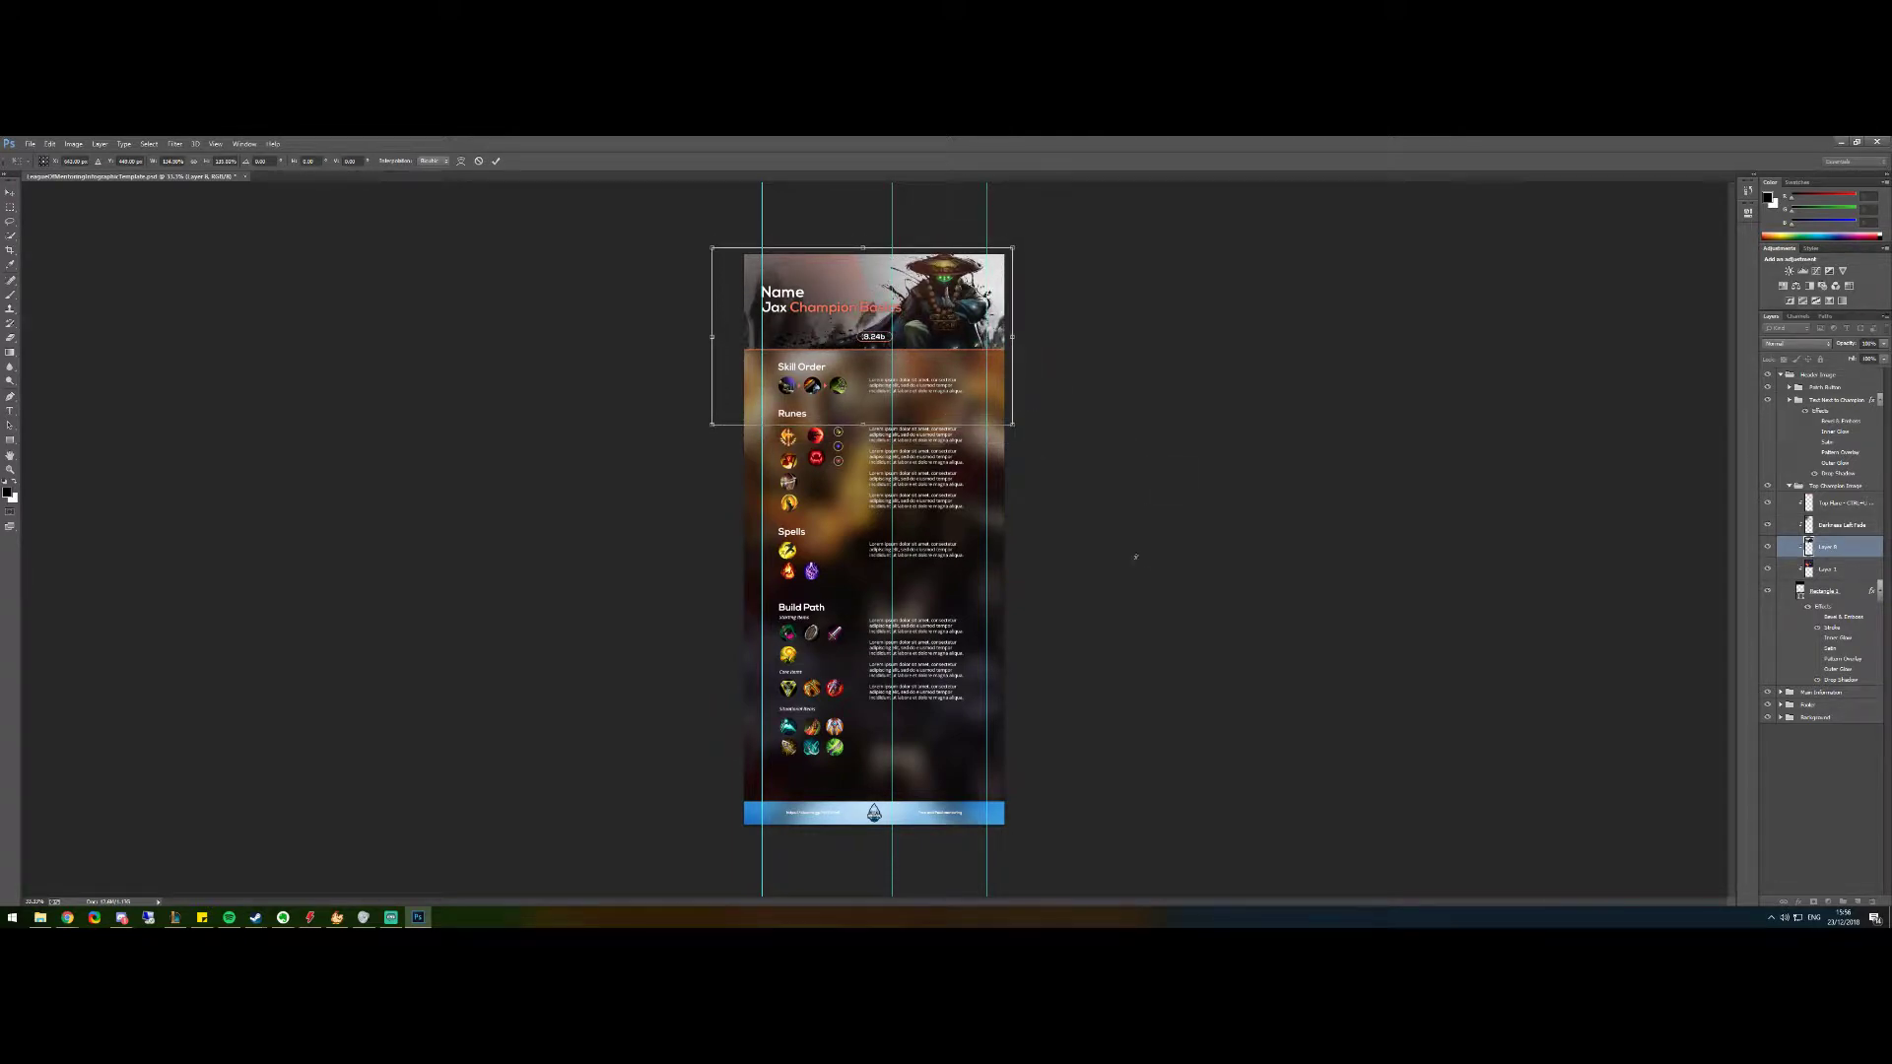
pyautogui.press('Return')
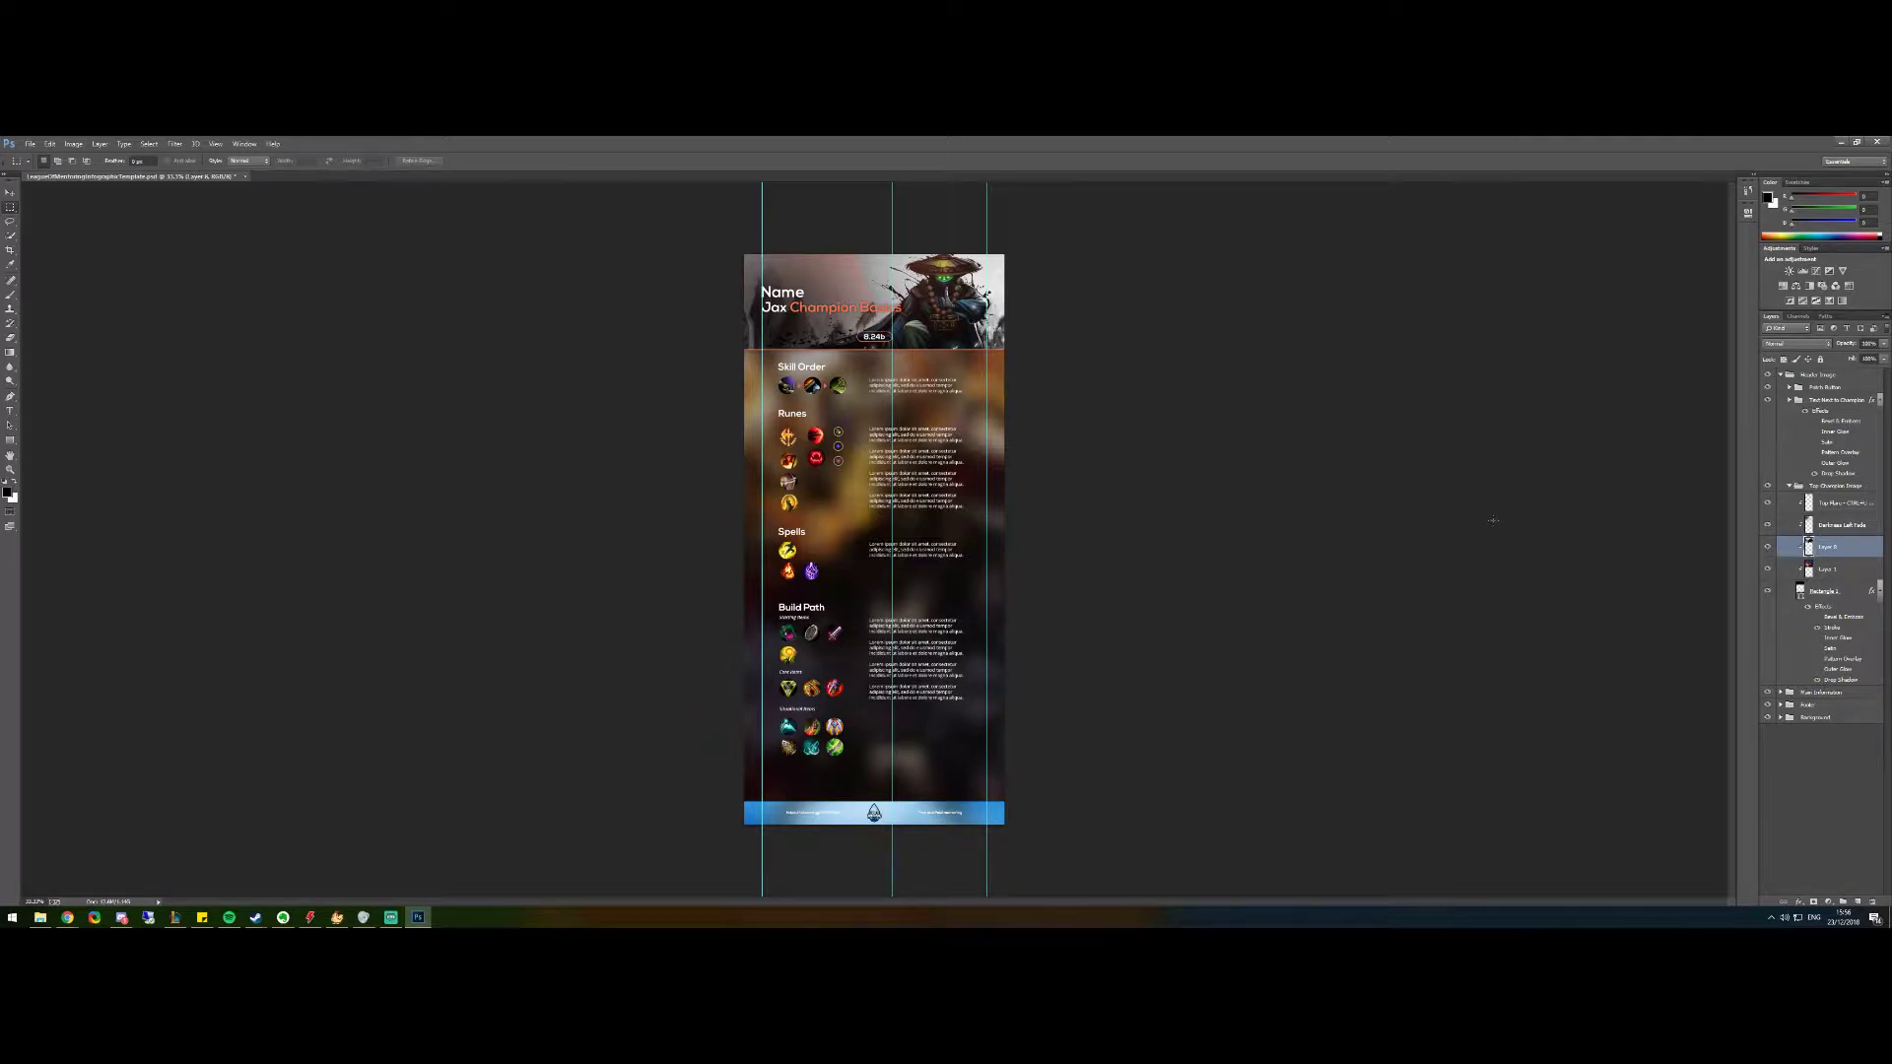
# Hide the Top Flare layer over the header, leaving Darkness Left Fade visible
pyautogui.click(1763, 526)
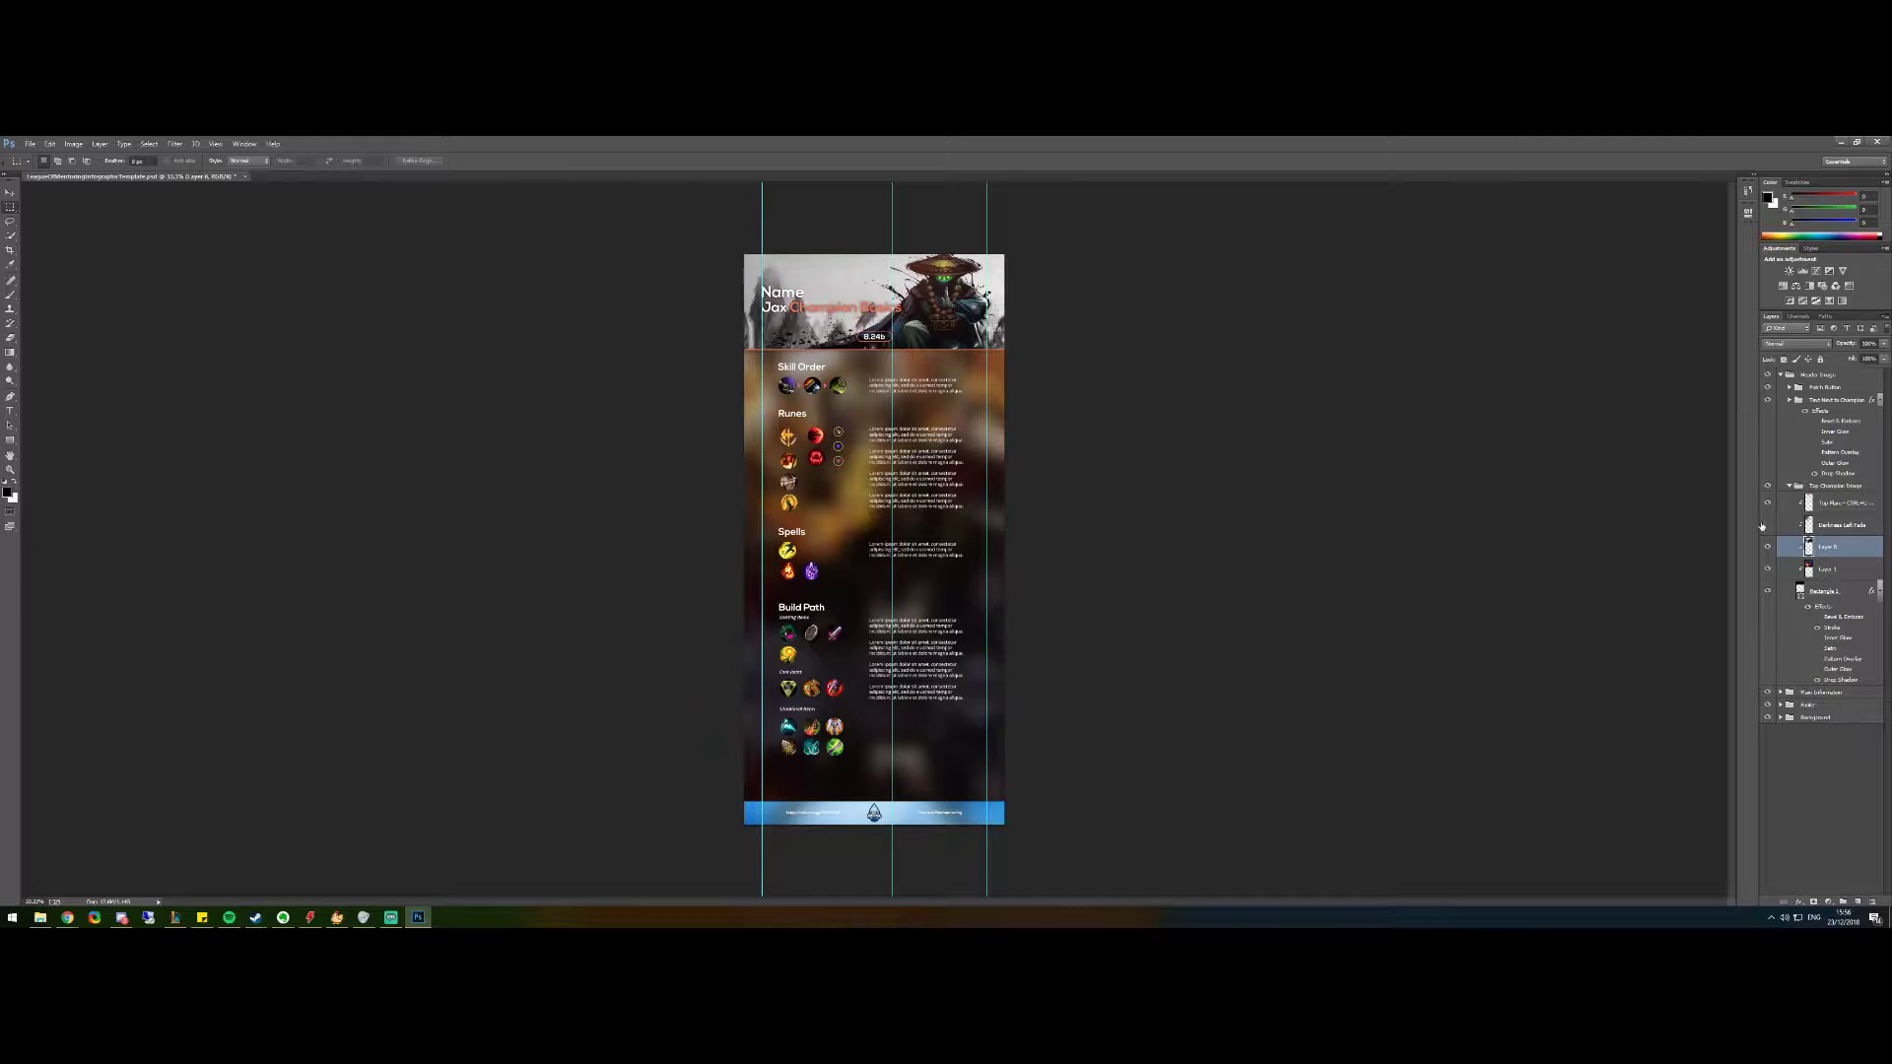
pyautogui.click(1766, 526)
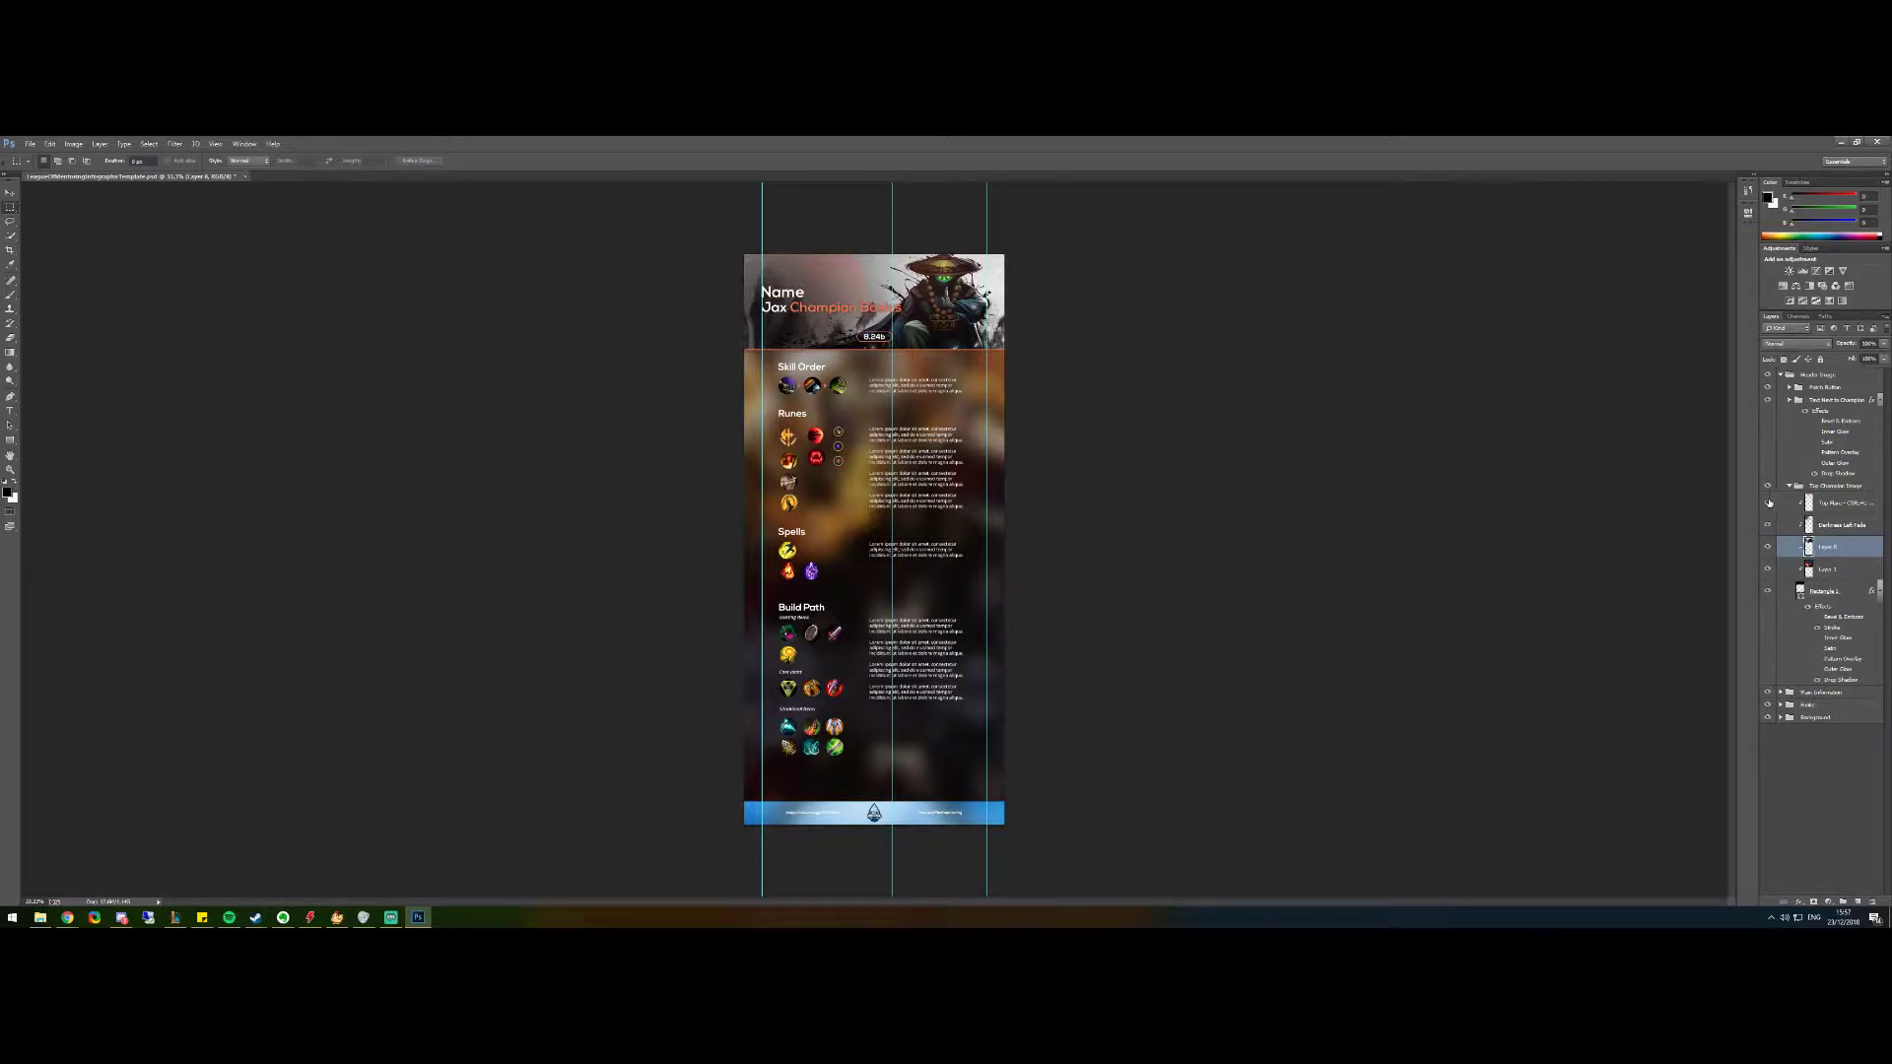
pyautogui.click(1768, 503)
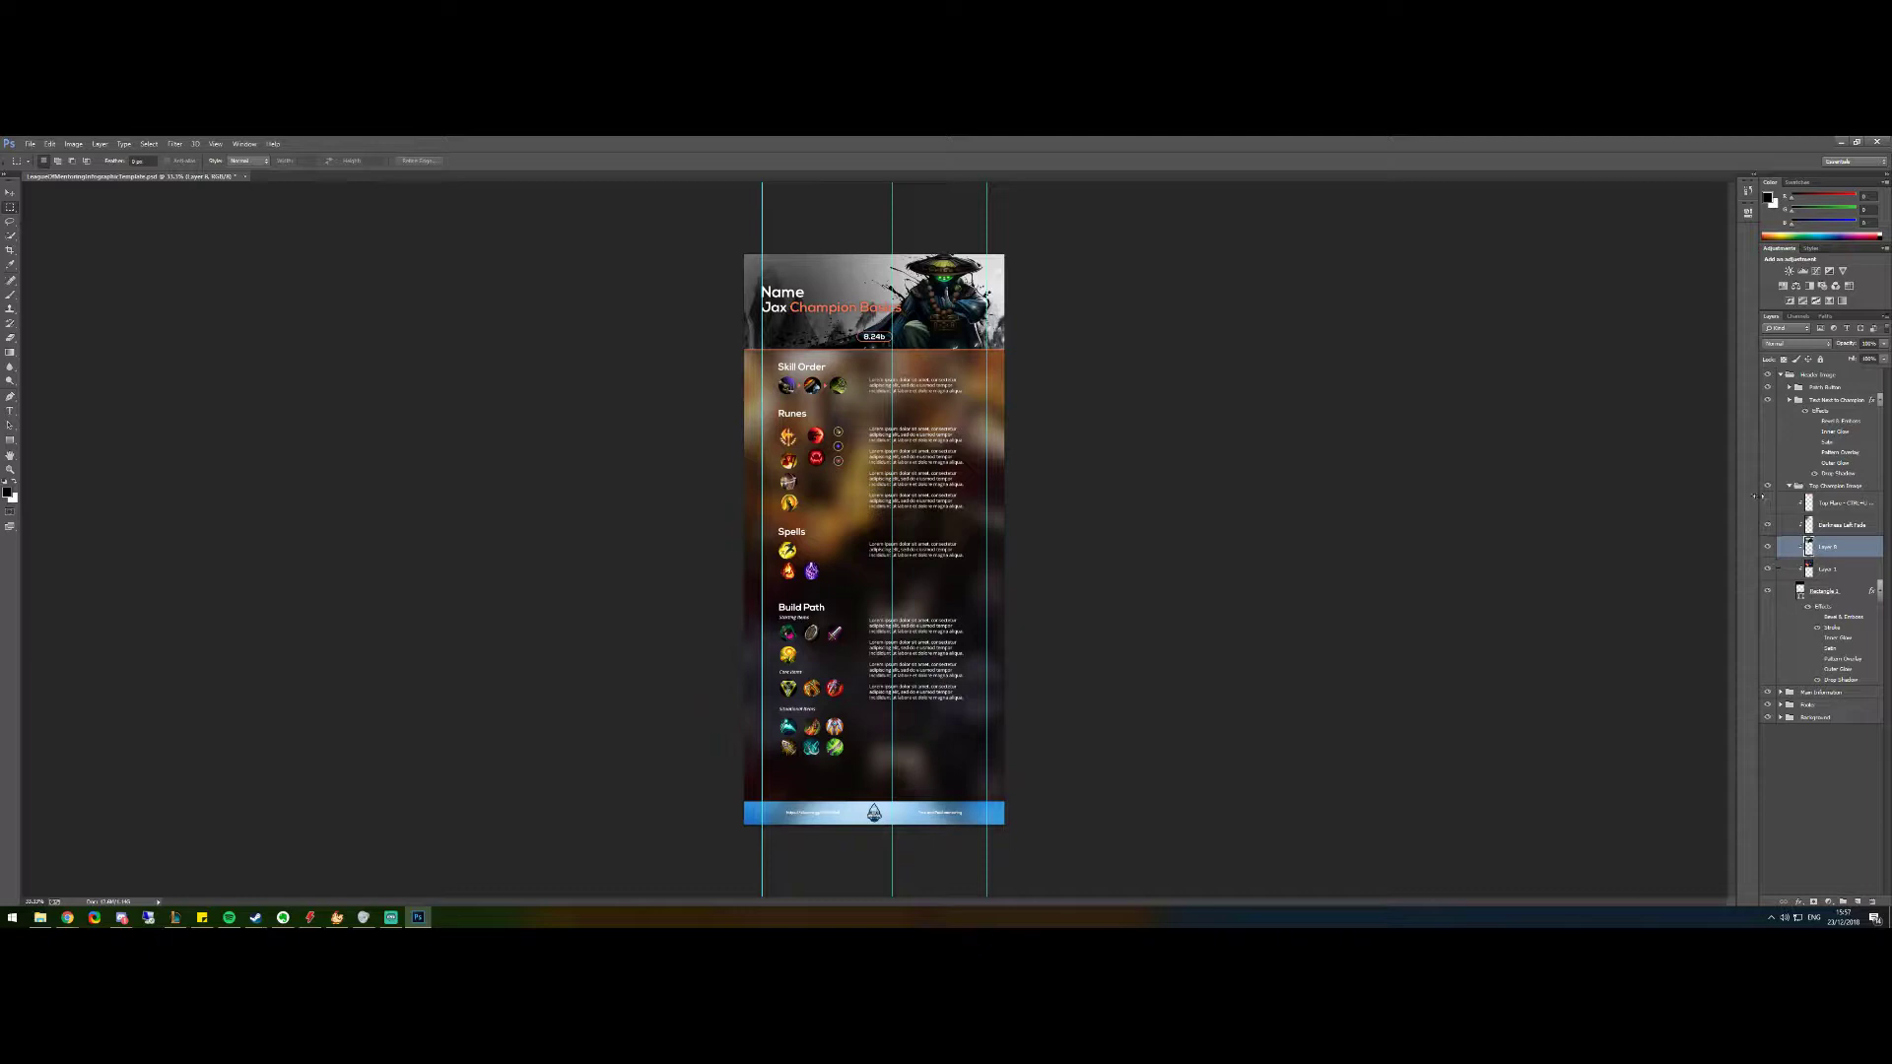
# Delete the background copy layer in the Background group and paste the Jax splash art
pyautogui.click(1787, 487)
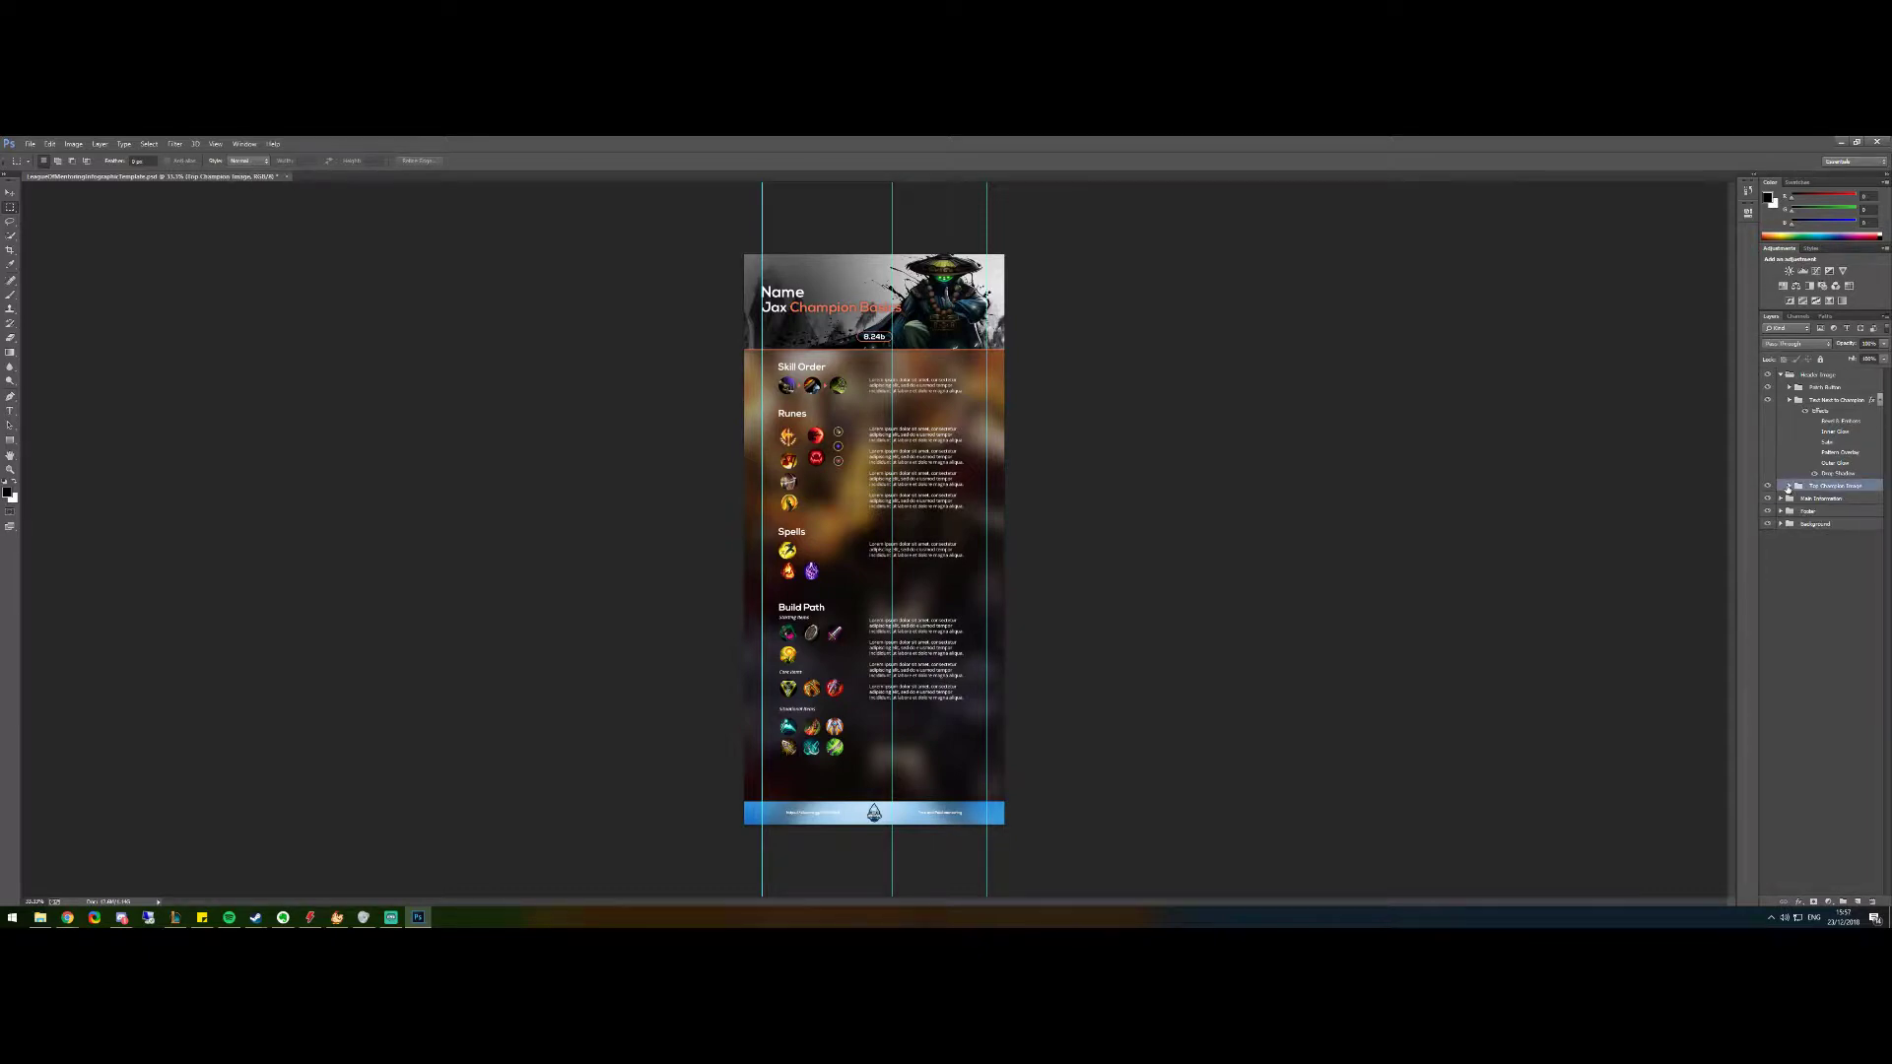
pyautogui.click(1780, 524)
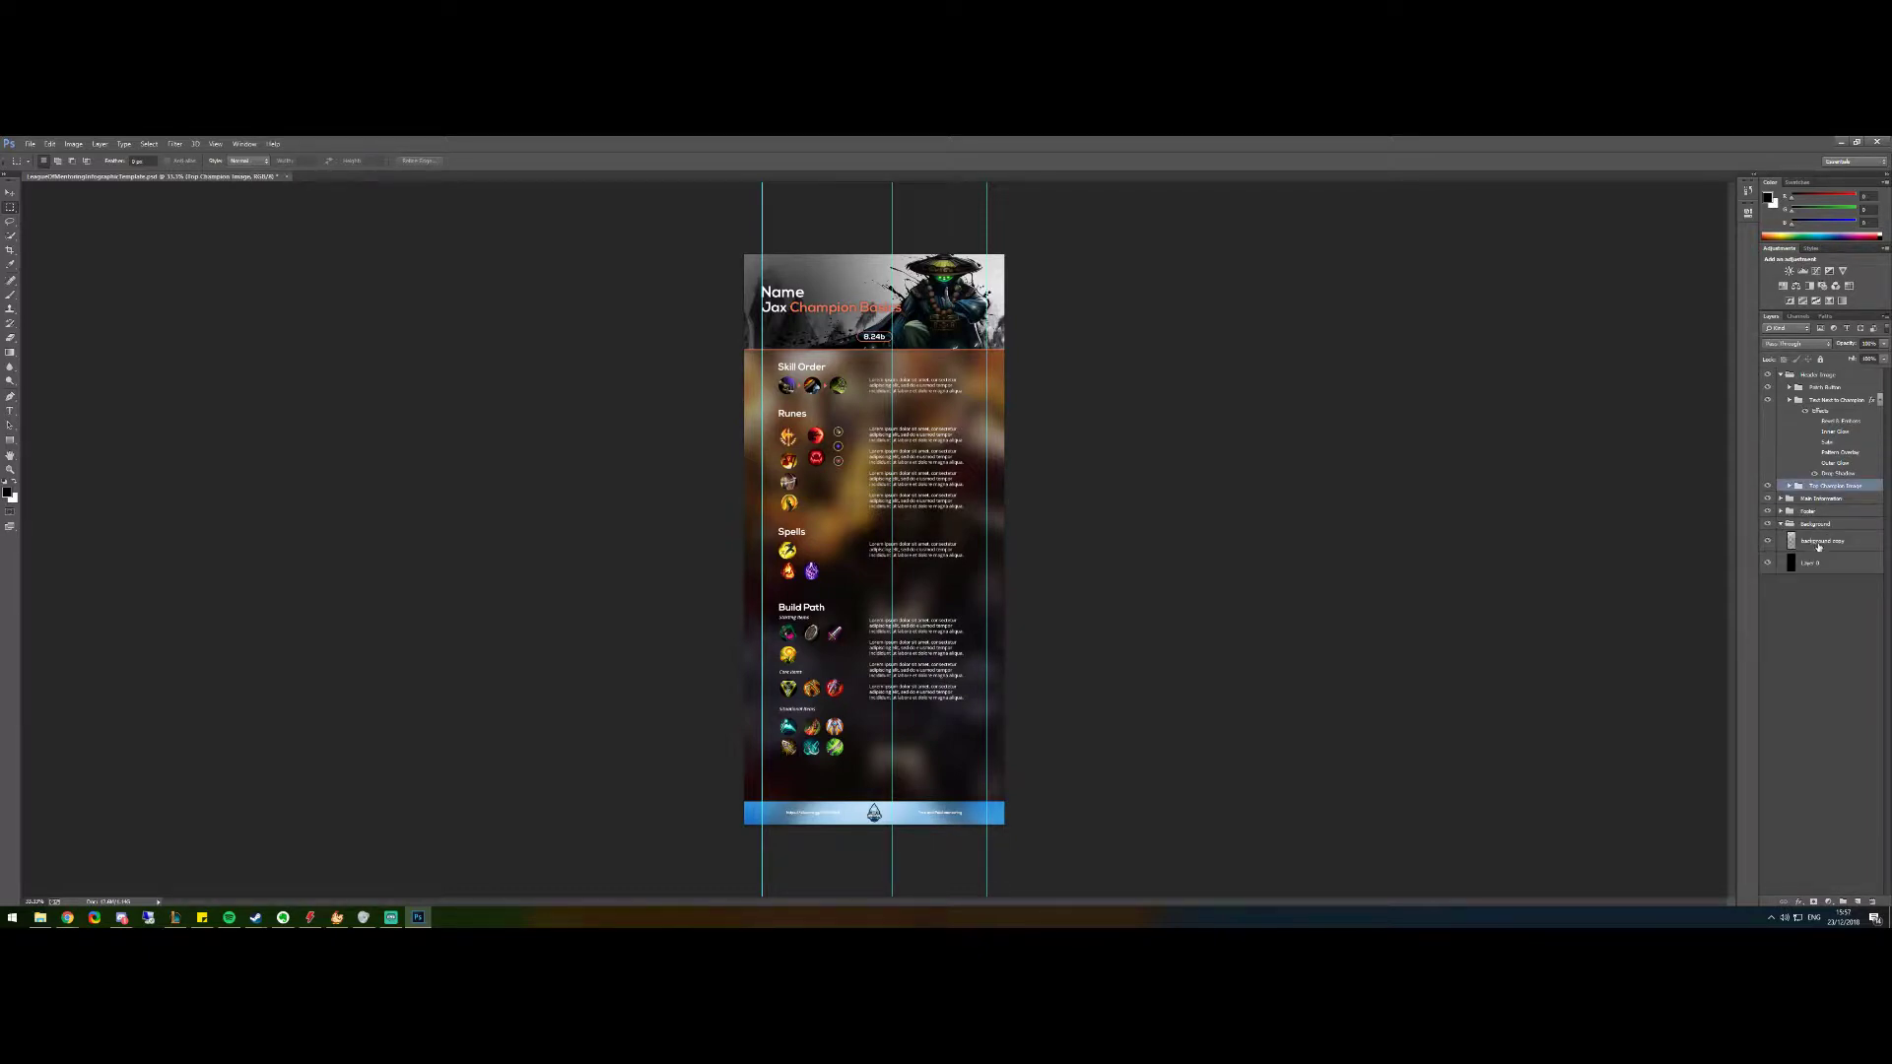
pyautogui.click(1817, 546)
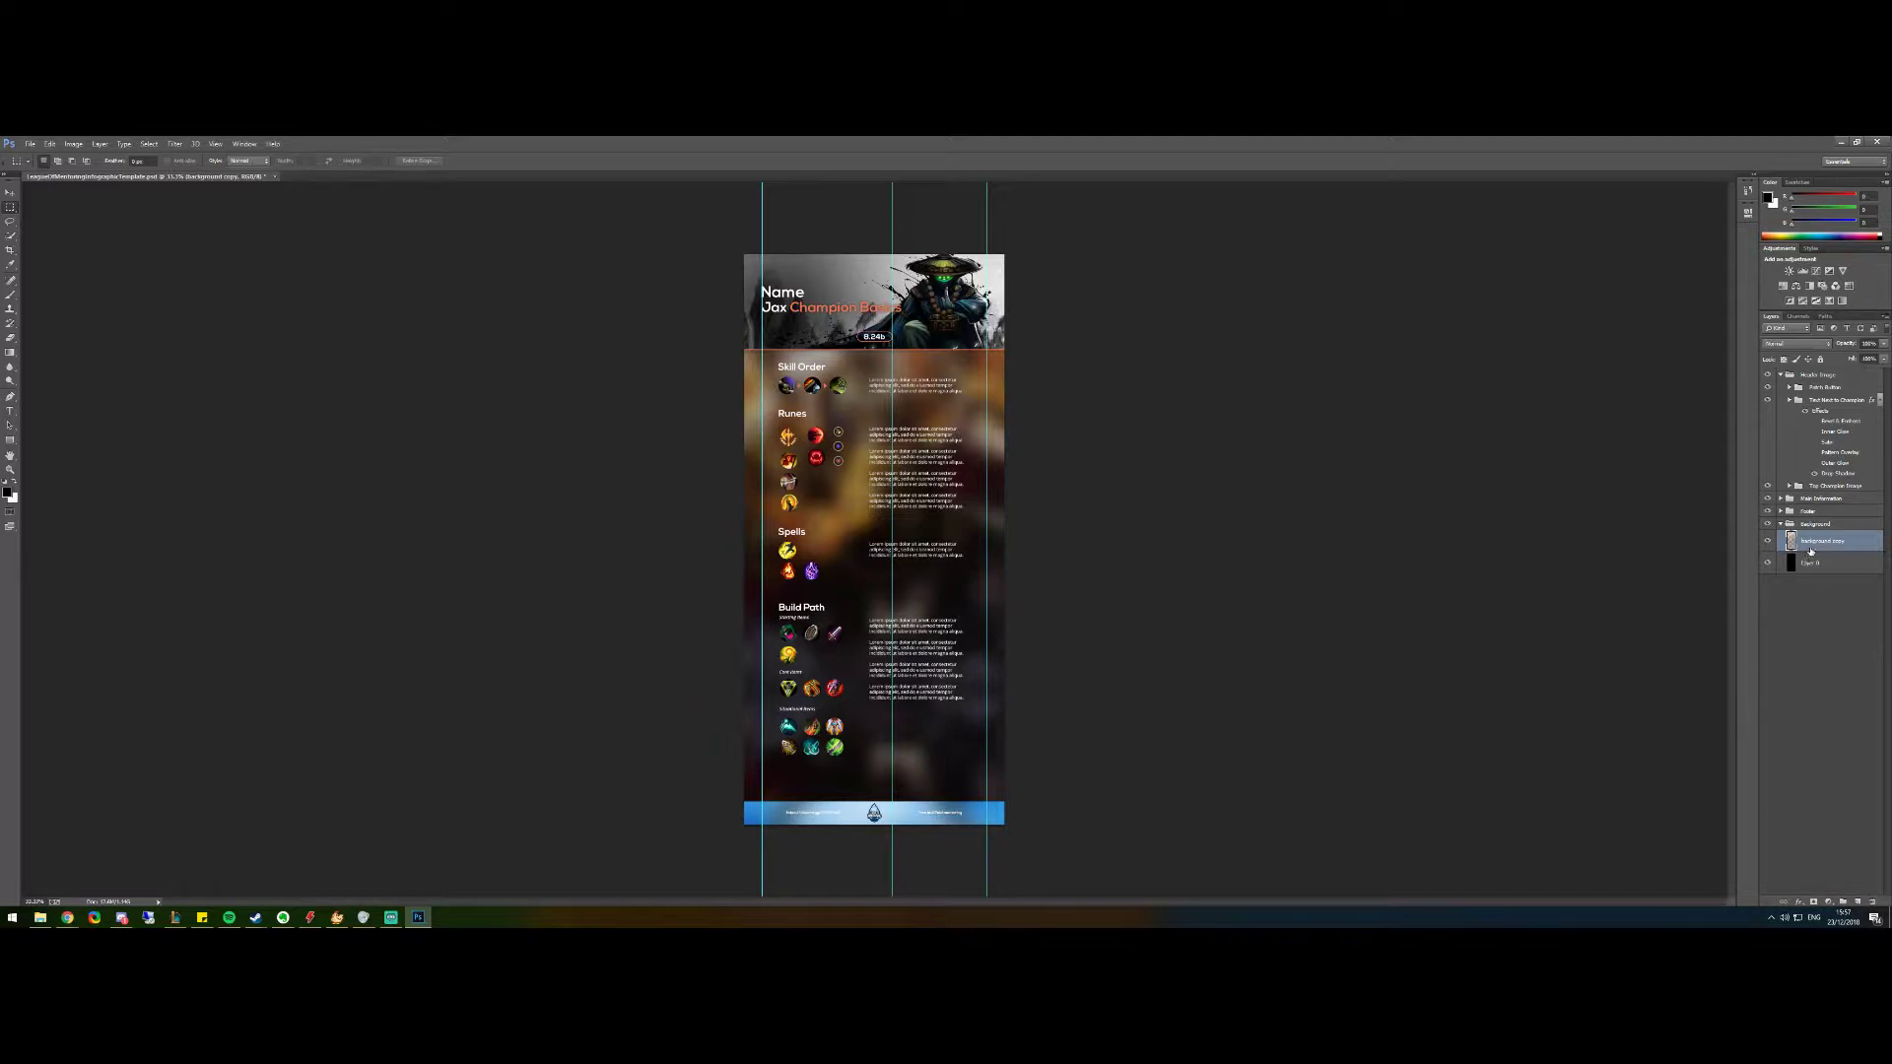
pyautogui.moveTo(1812, 542); pyautogui.dragTo(1874, 902)
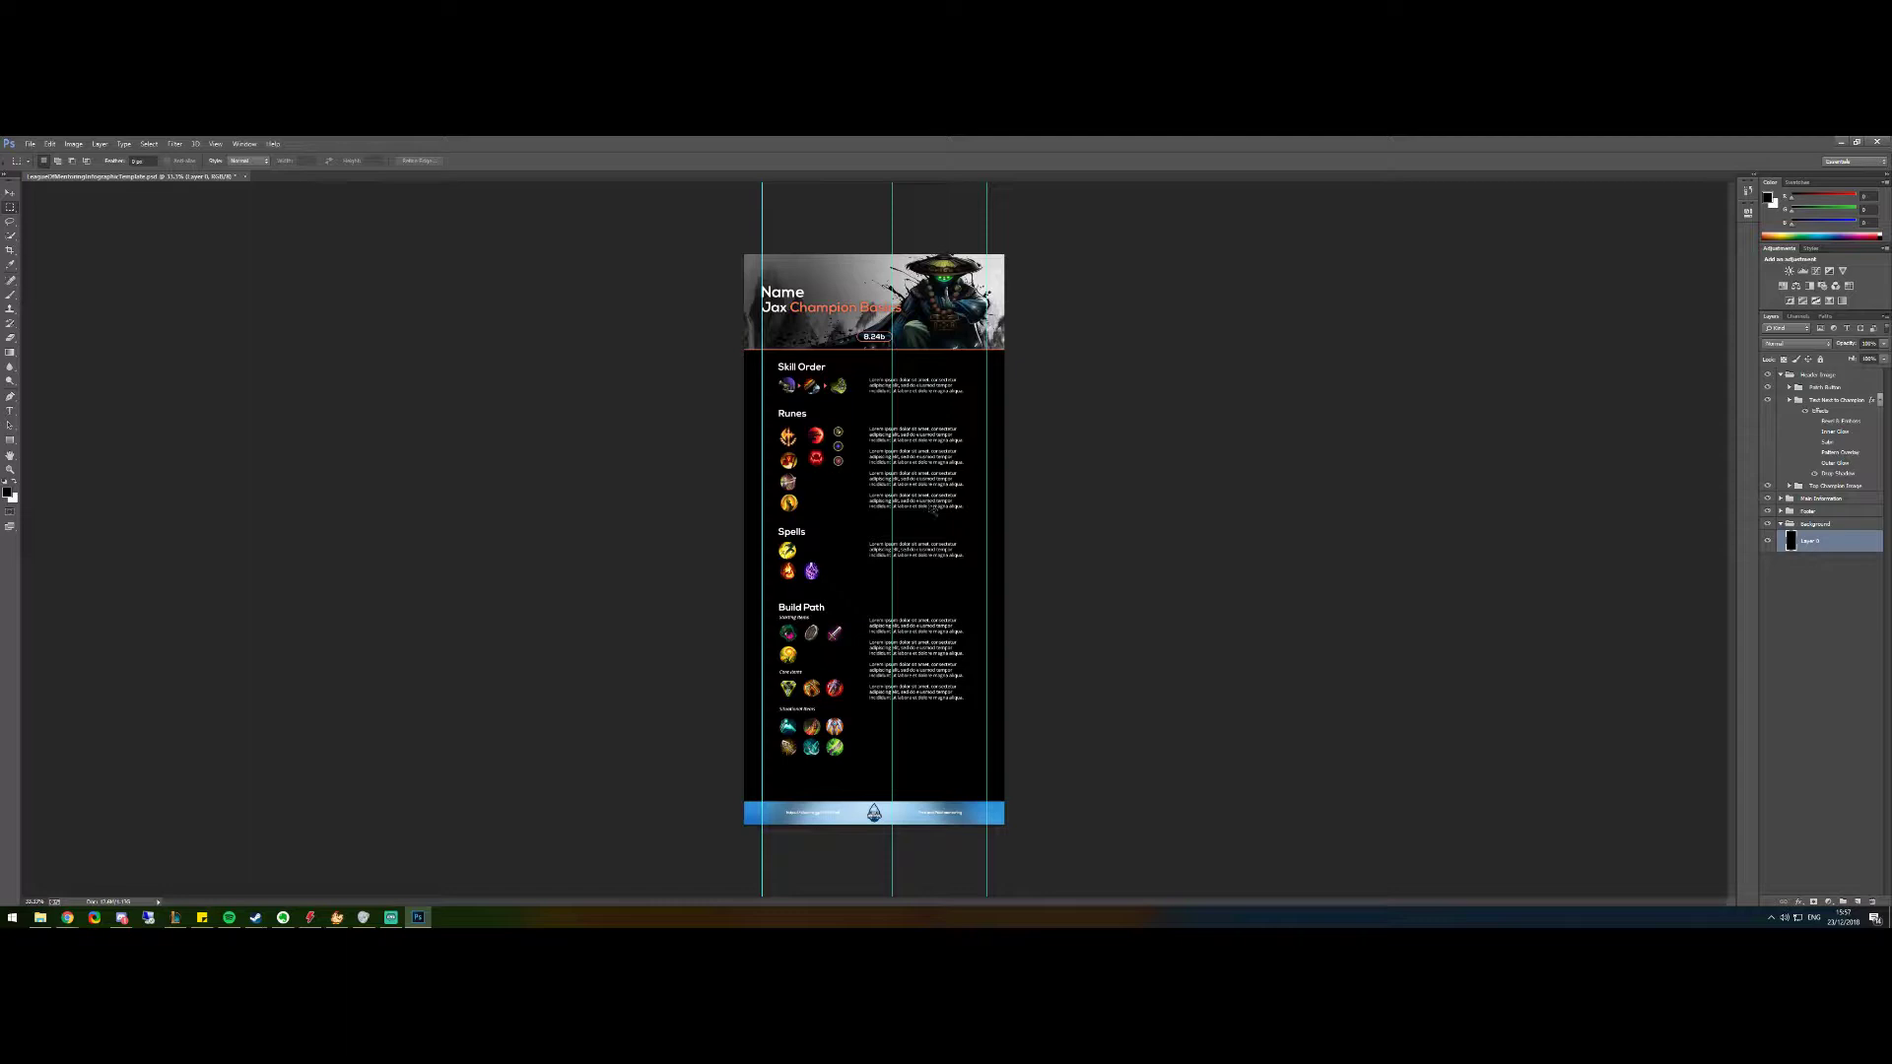
pyautogui.hotkey('ctrl', 'v')
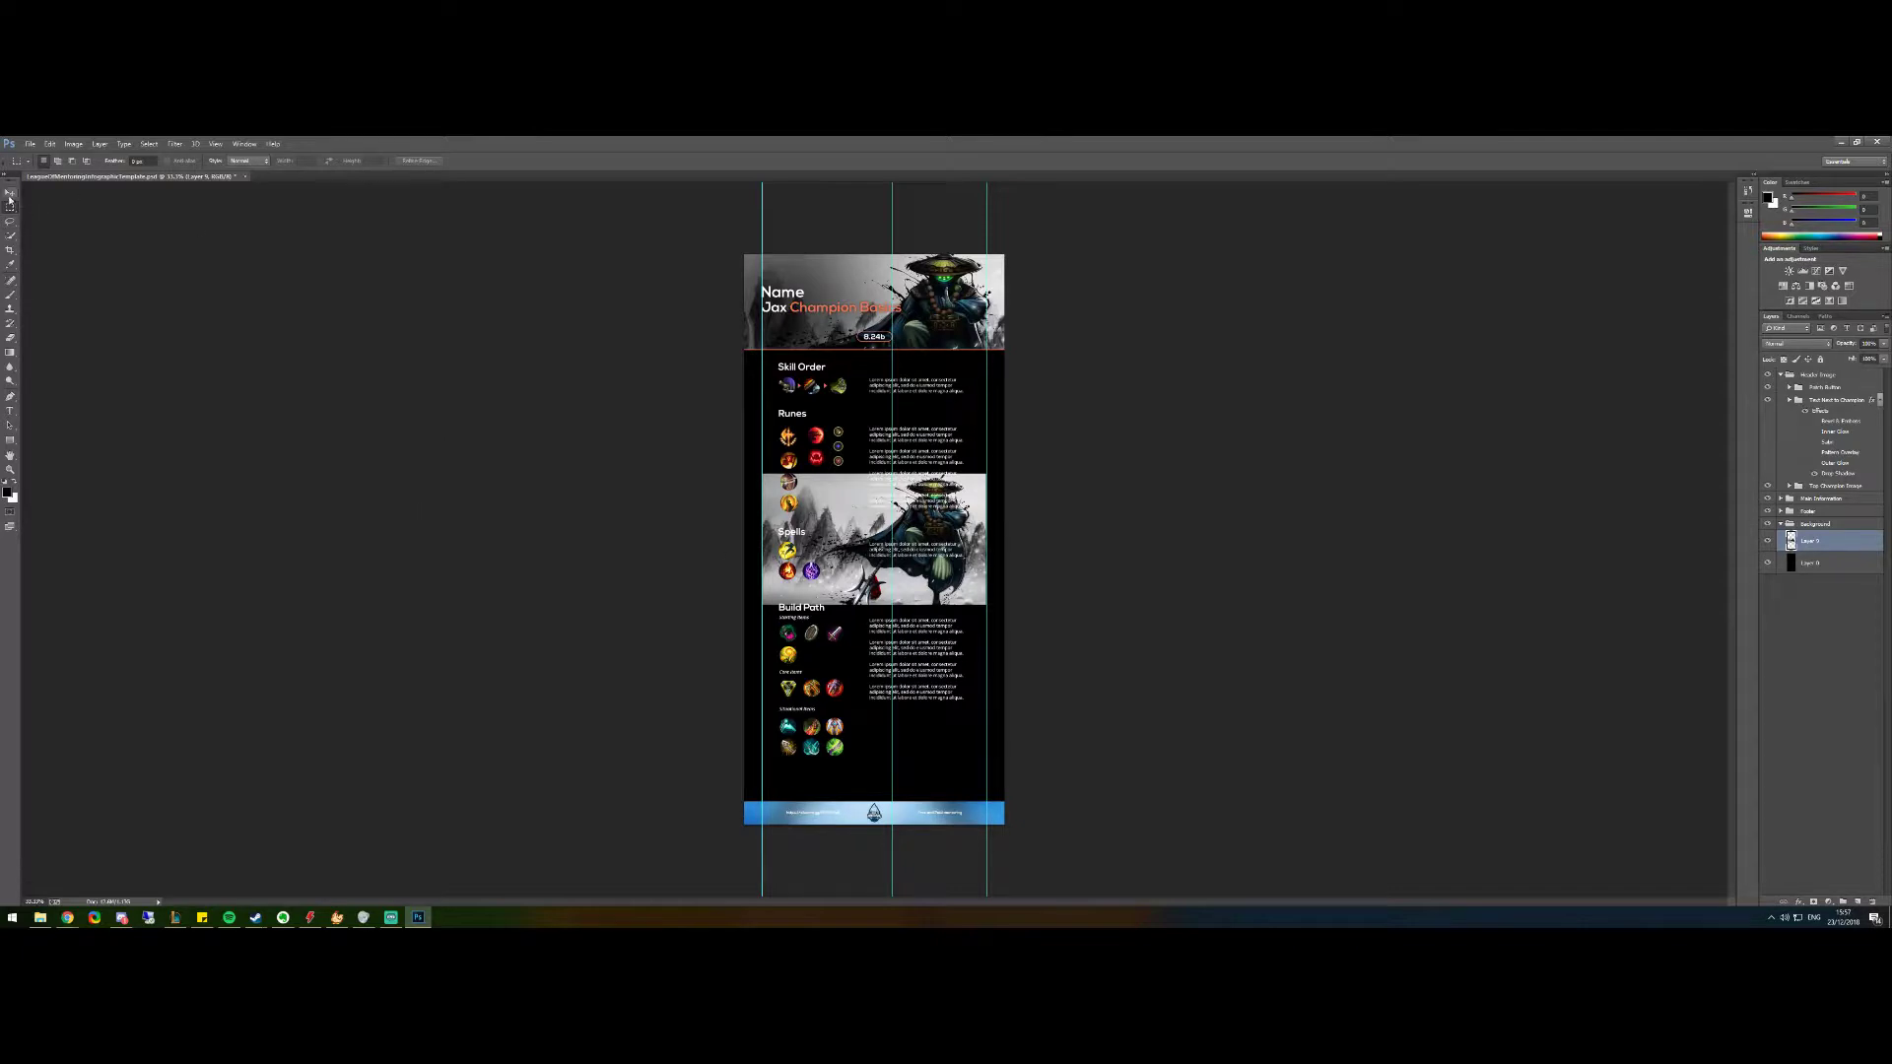
# Scale up and reposition the Jax splash art so it covers Skill Order down to the footer
pyautogui.hotkey('ctrl', 't')
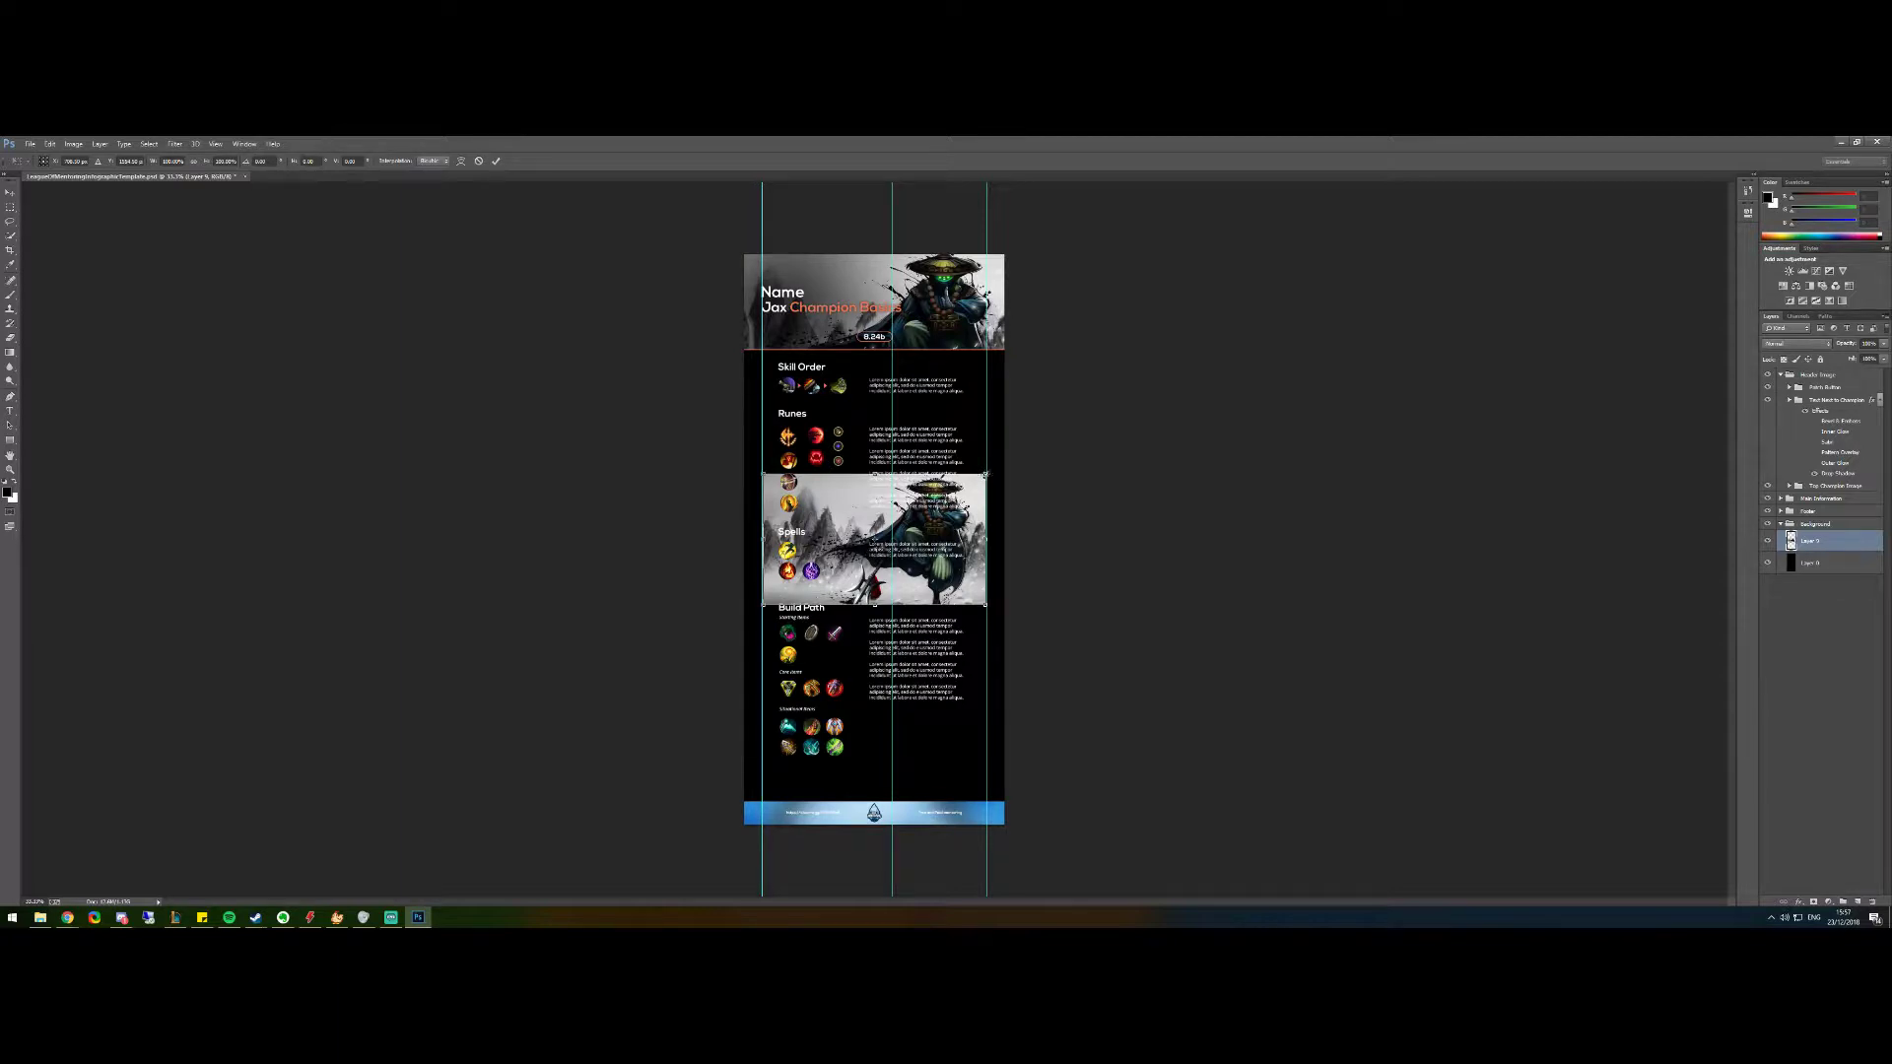
pyautogui.moveTo(985, 474); pyautogui.dragTo(1375, 242)
pyautogui.moveTo(1339, 160); pyautogui.dragTo(1379, 137)
pyautogui.moveTo(1142, 479); pyautogui.dragTo(793, 676)
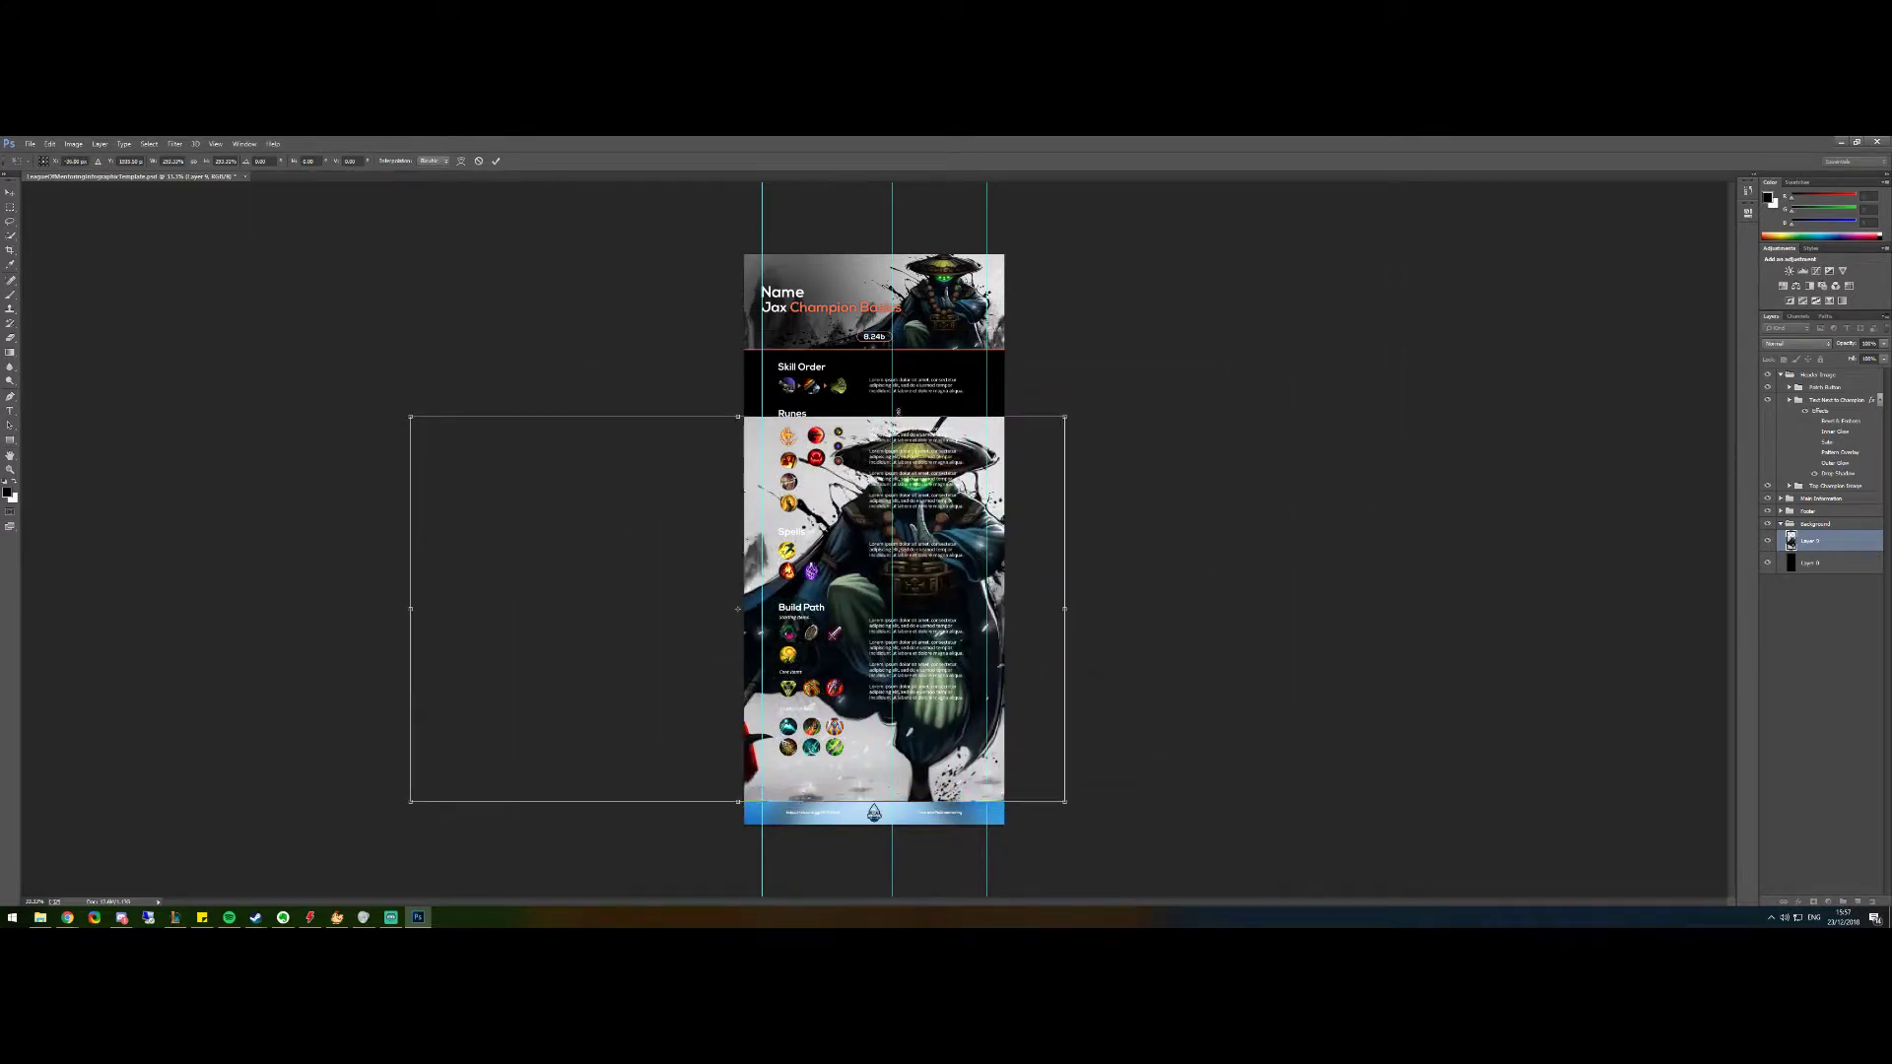
pyautogui.moveTo(1064, 417); pyautogui.dragTo(1181, 348)
pyautogui.moveTo(1072, 522); pyautogui.dragTo(975, 510)
pyautogui.press('Return')
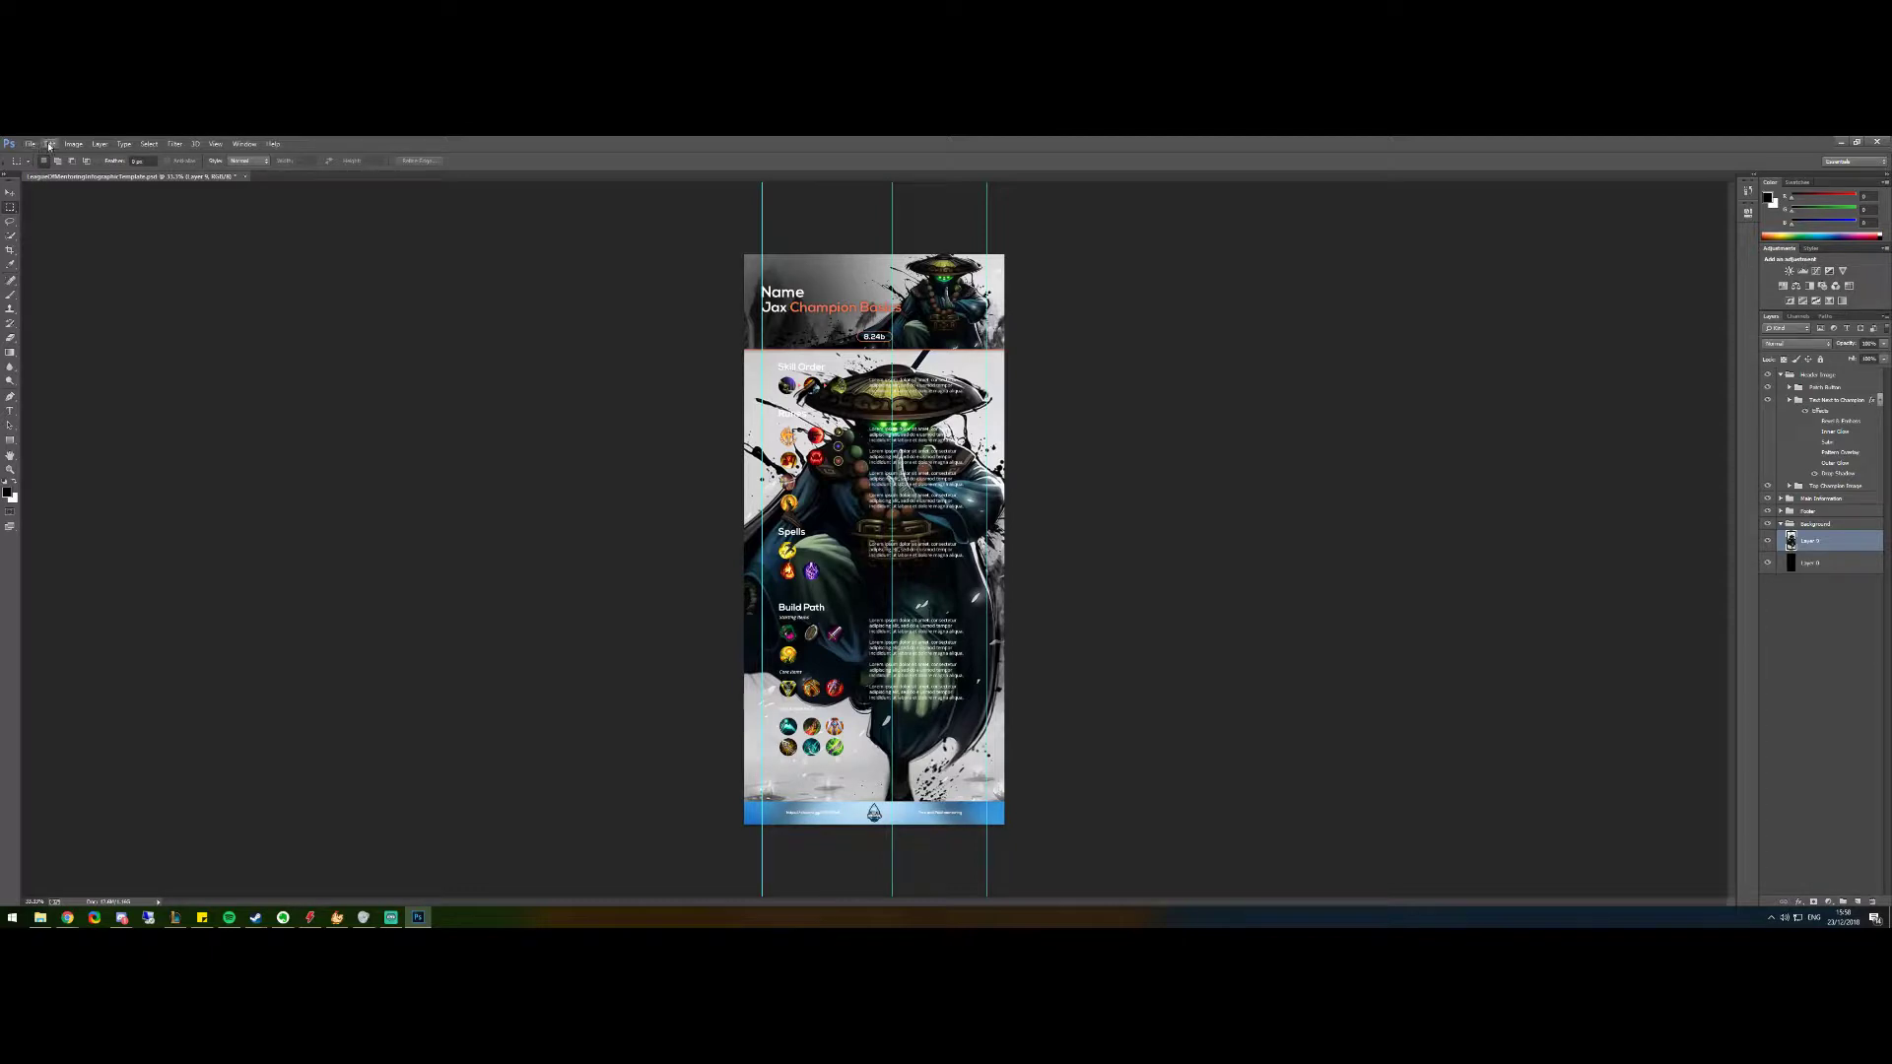
# Apply a heavy Gaussian Blur to the Jax splash art layer
pyautogui.click(176, 145)
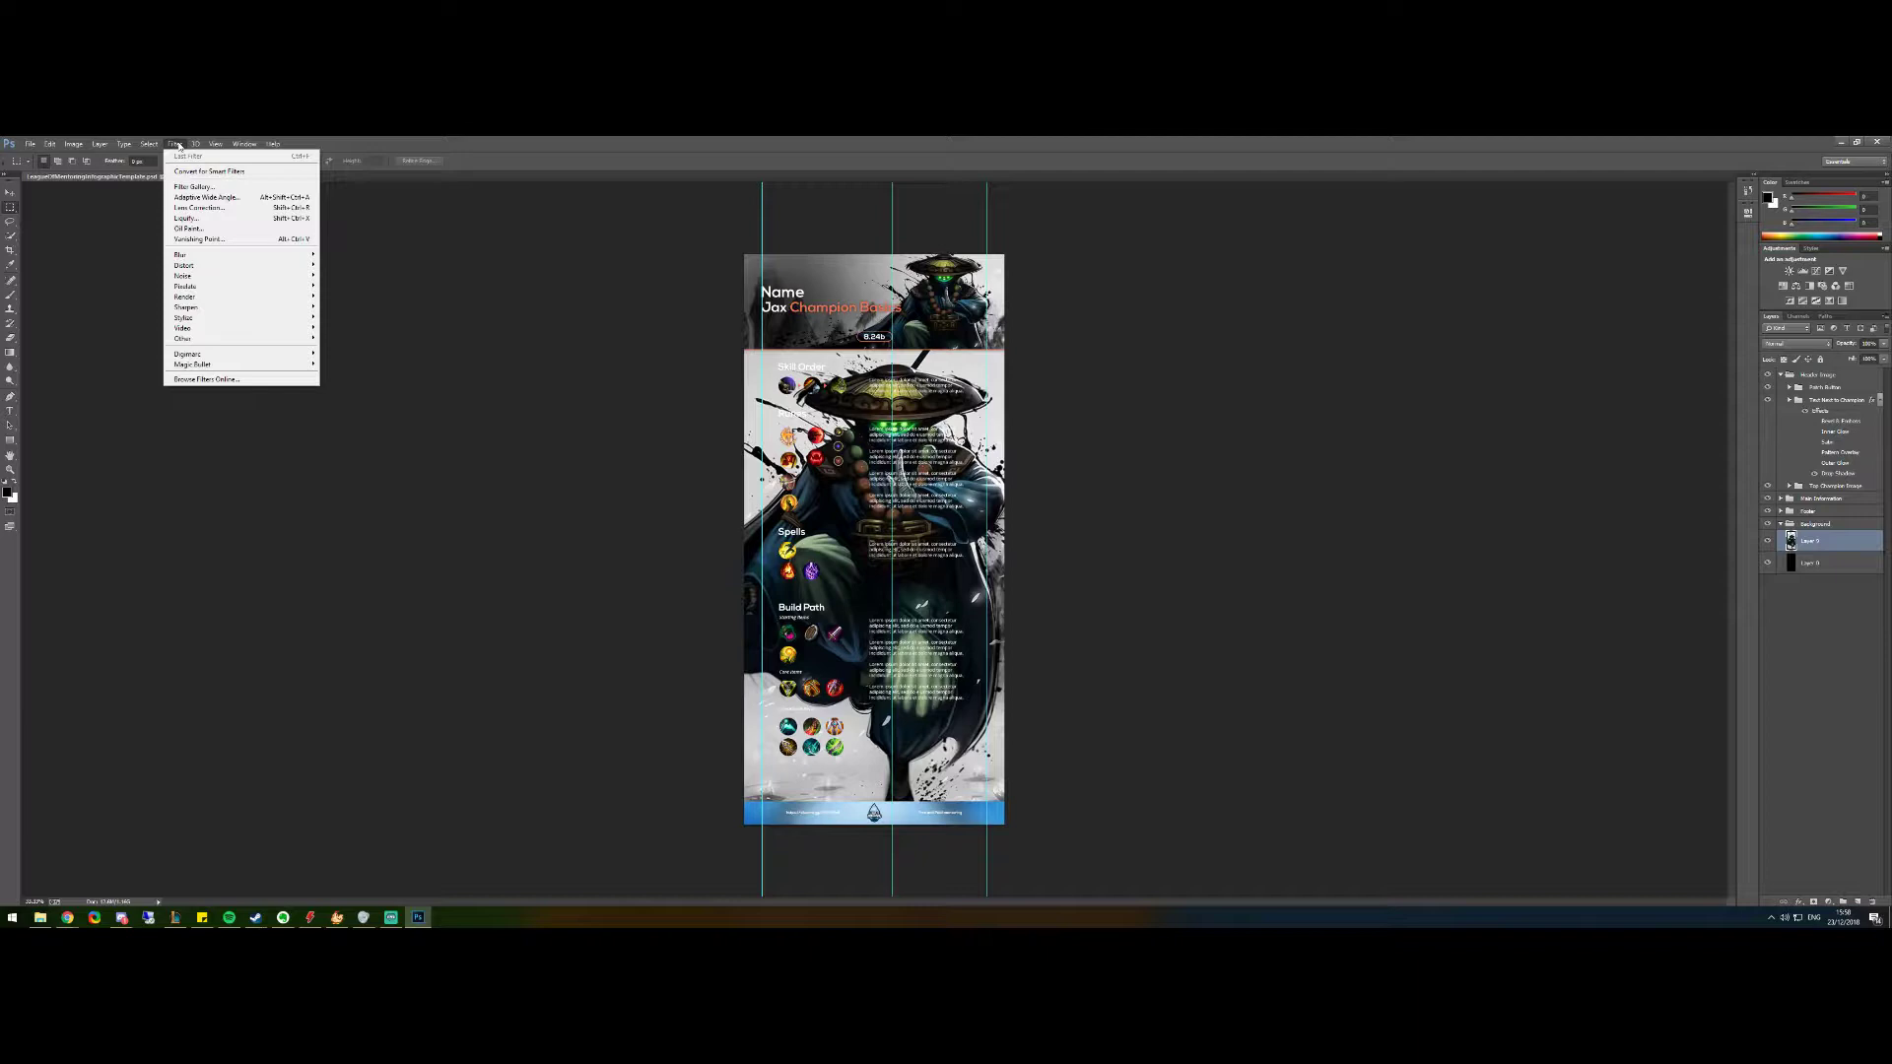
pyautogui.moveTo(285, 255)
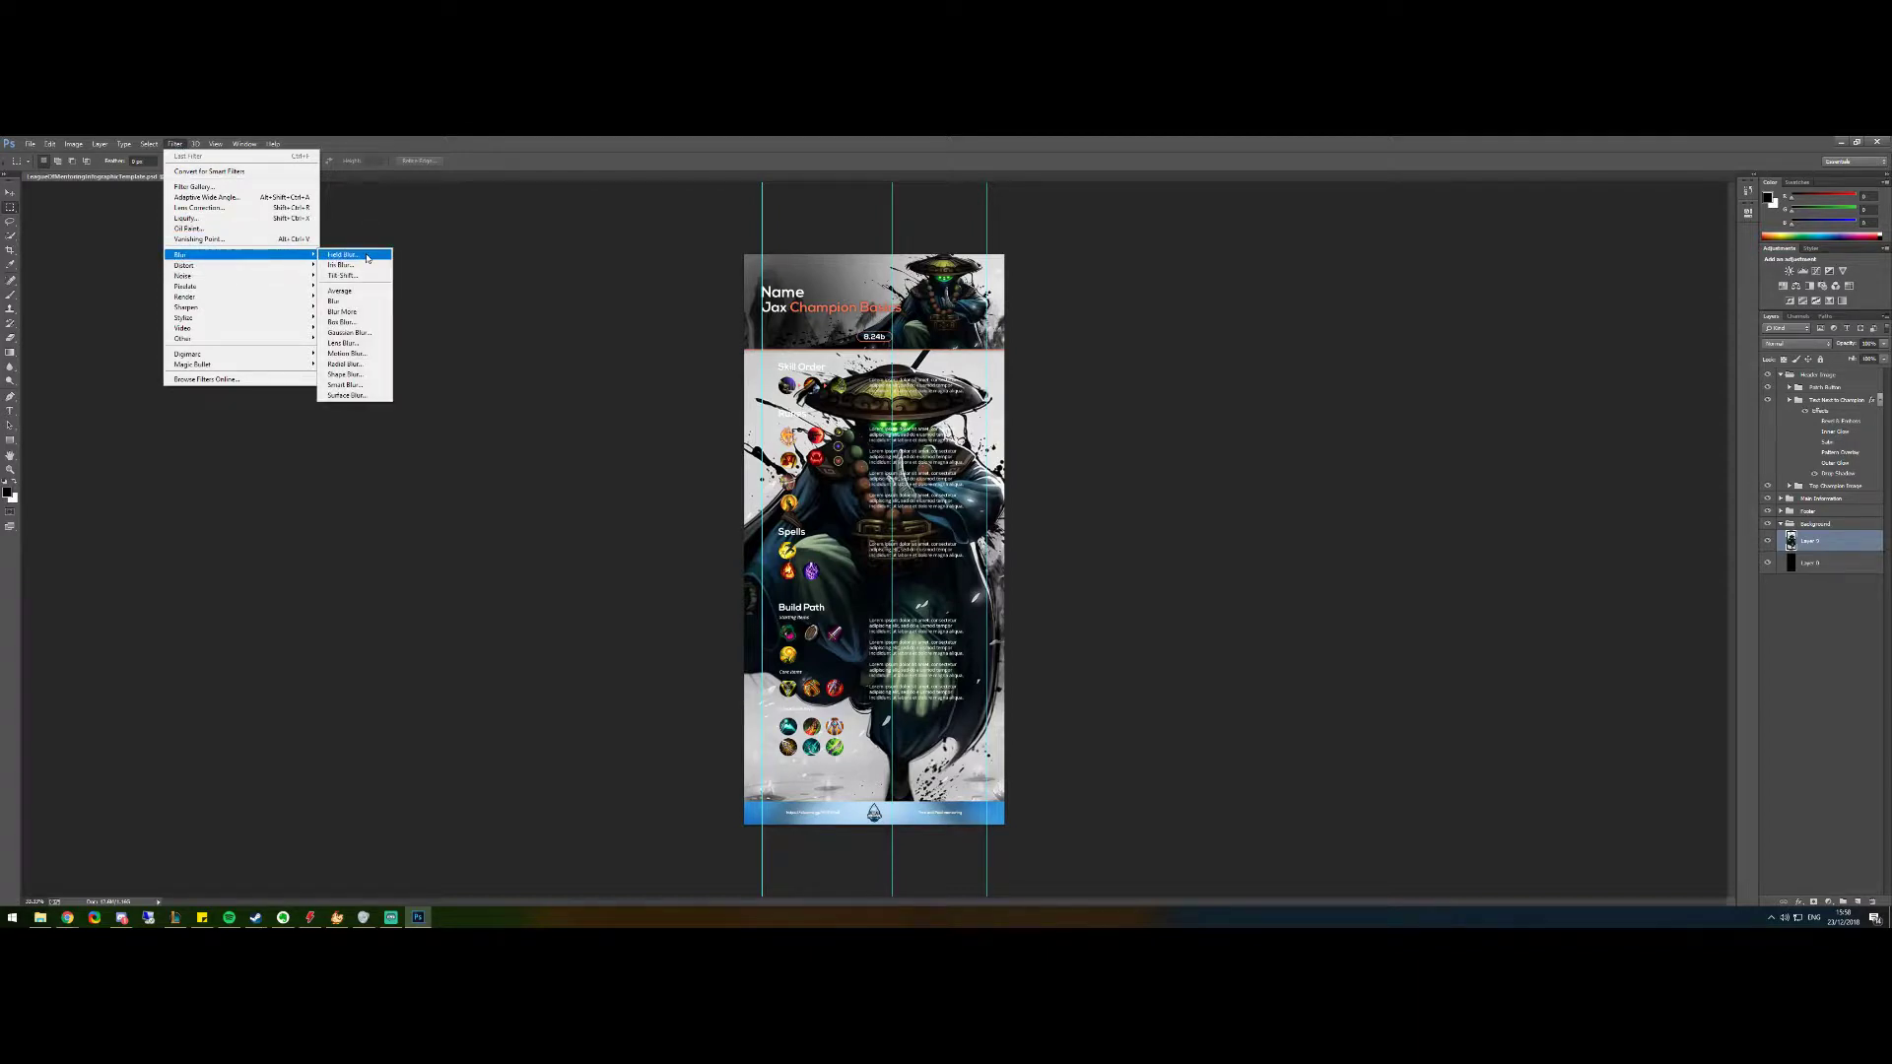
pyautogui.click(349, 332)
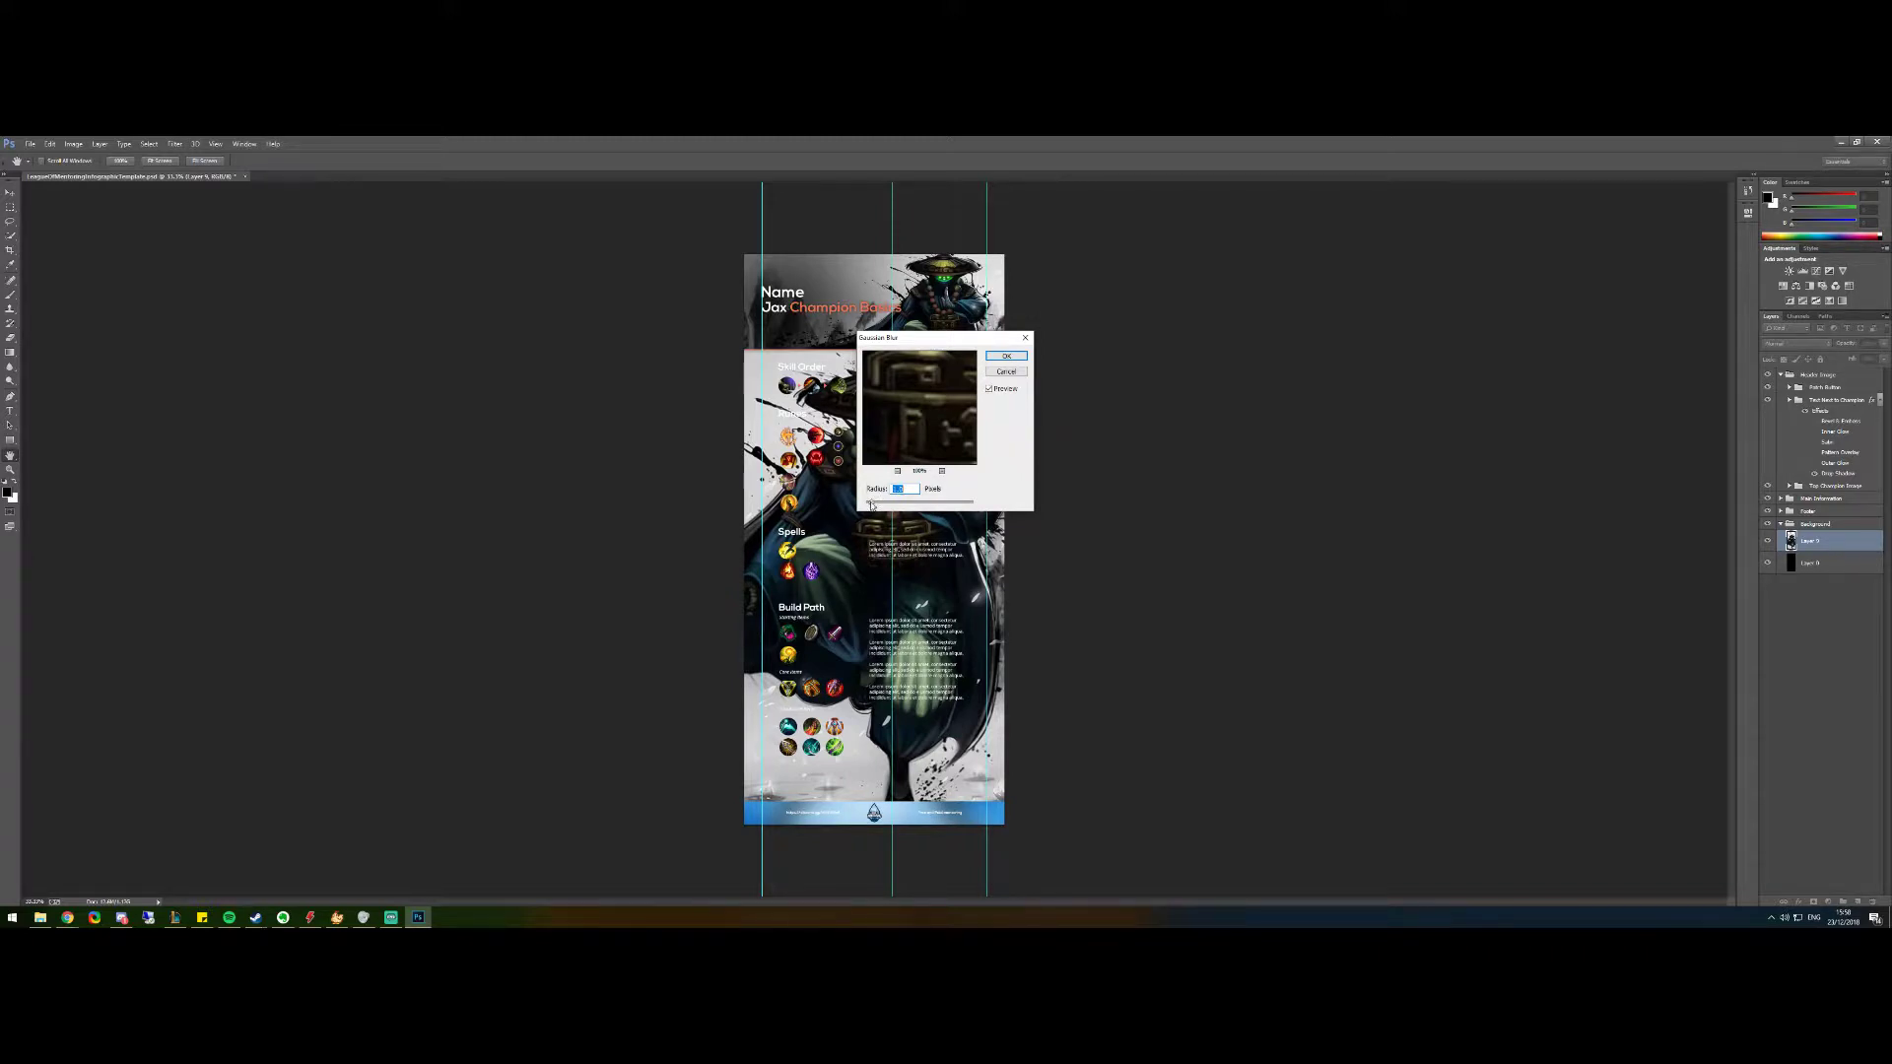
pyautogui.moveTo(871, 502); pyautogui.dragTo(926, 504)
pyautogui.moveTo(929, 347); pyautogui.dragTo(1203, 377)
pyautogui.moveTo(1201, 530); pyautogui.dragTo(1208, 529)
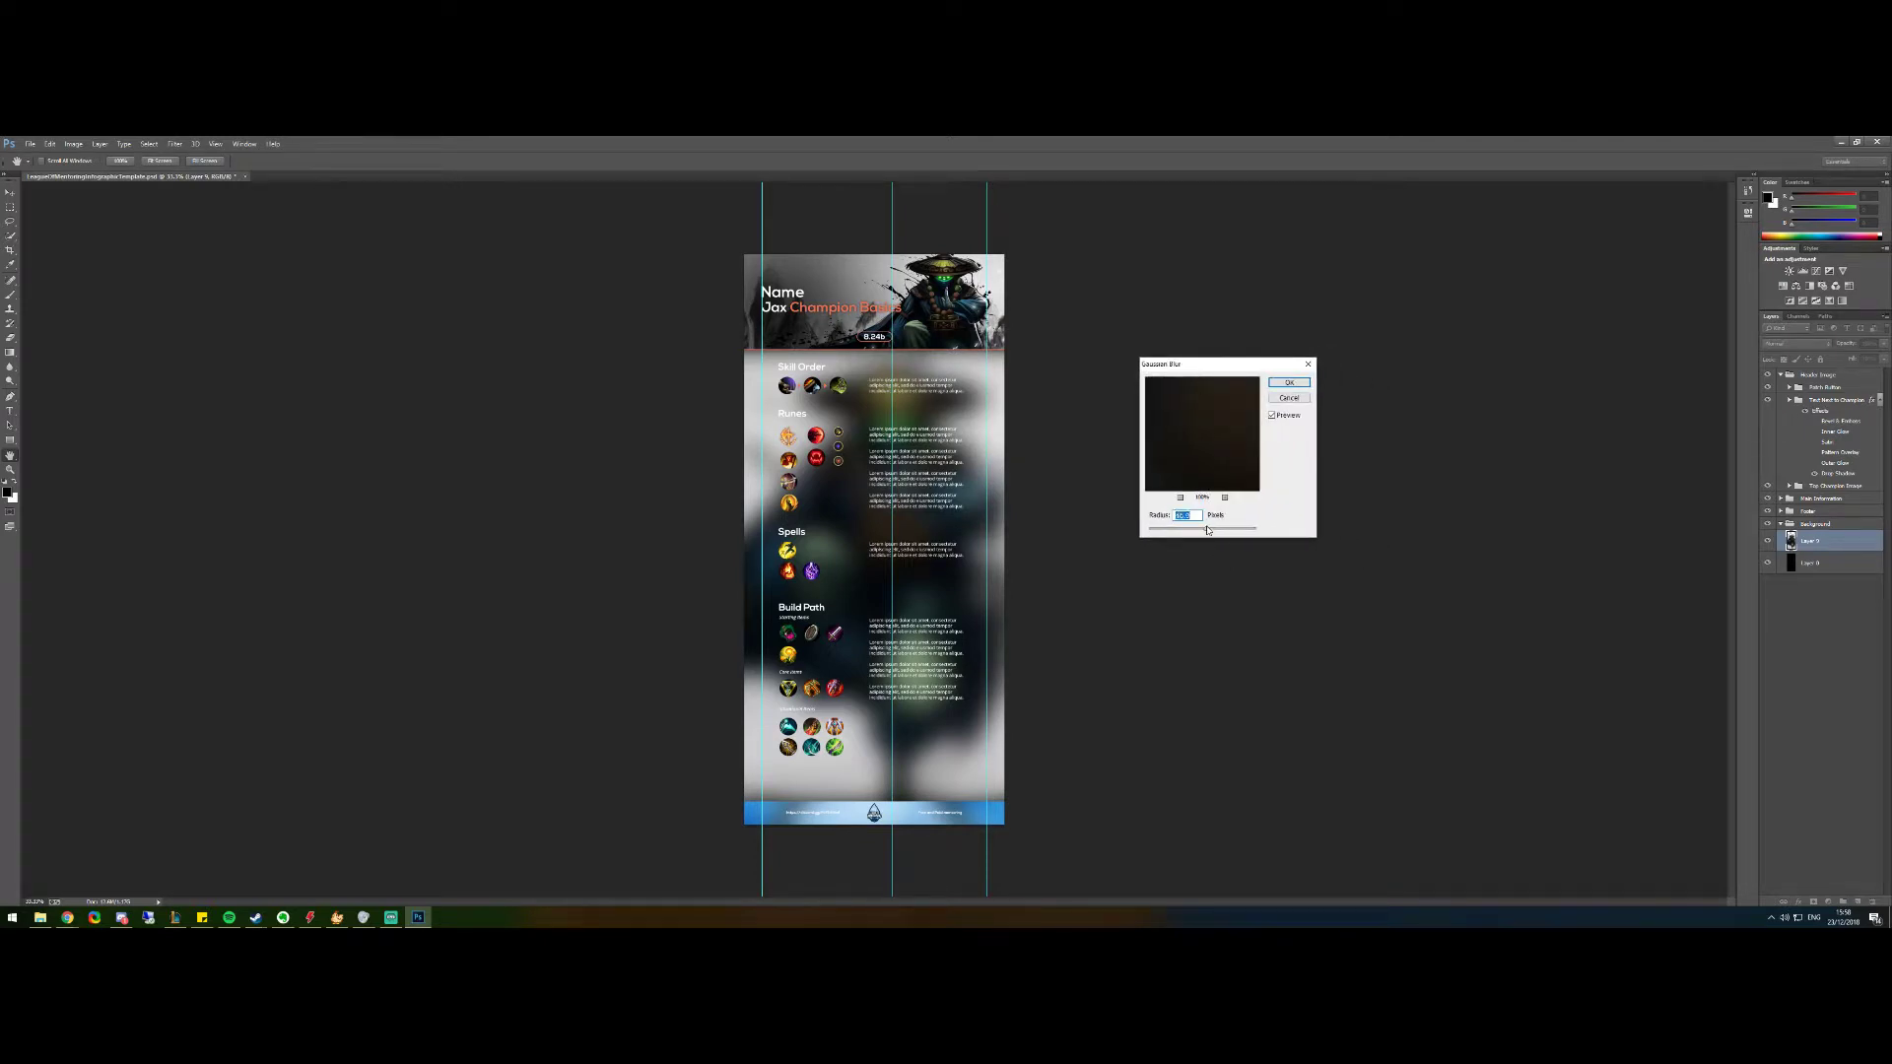
pyautogui.click(1290, 383)
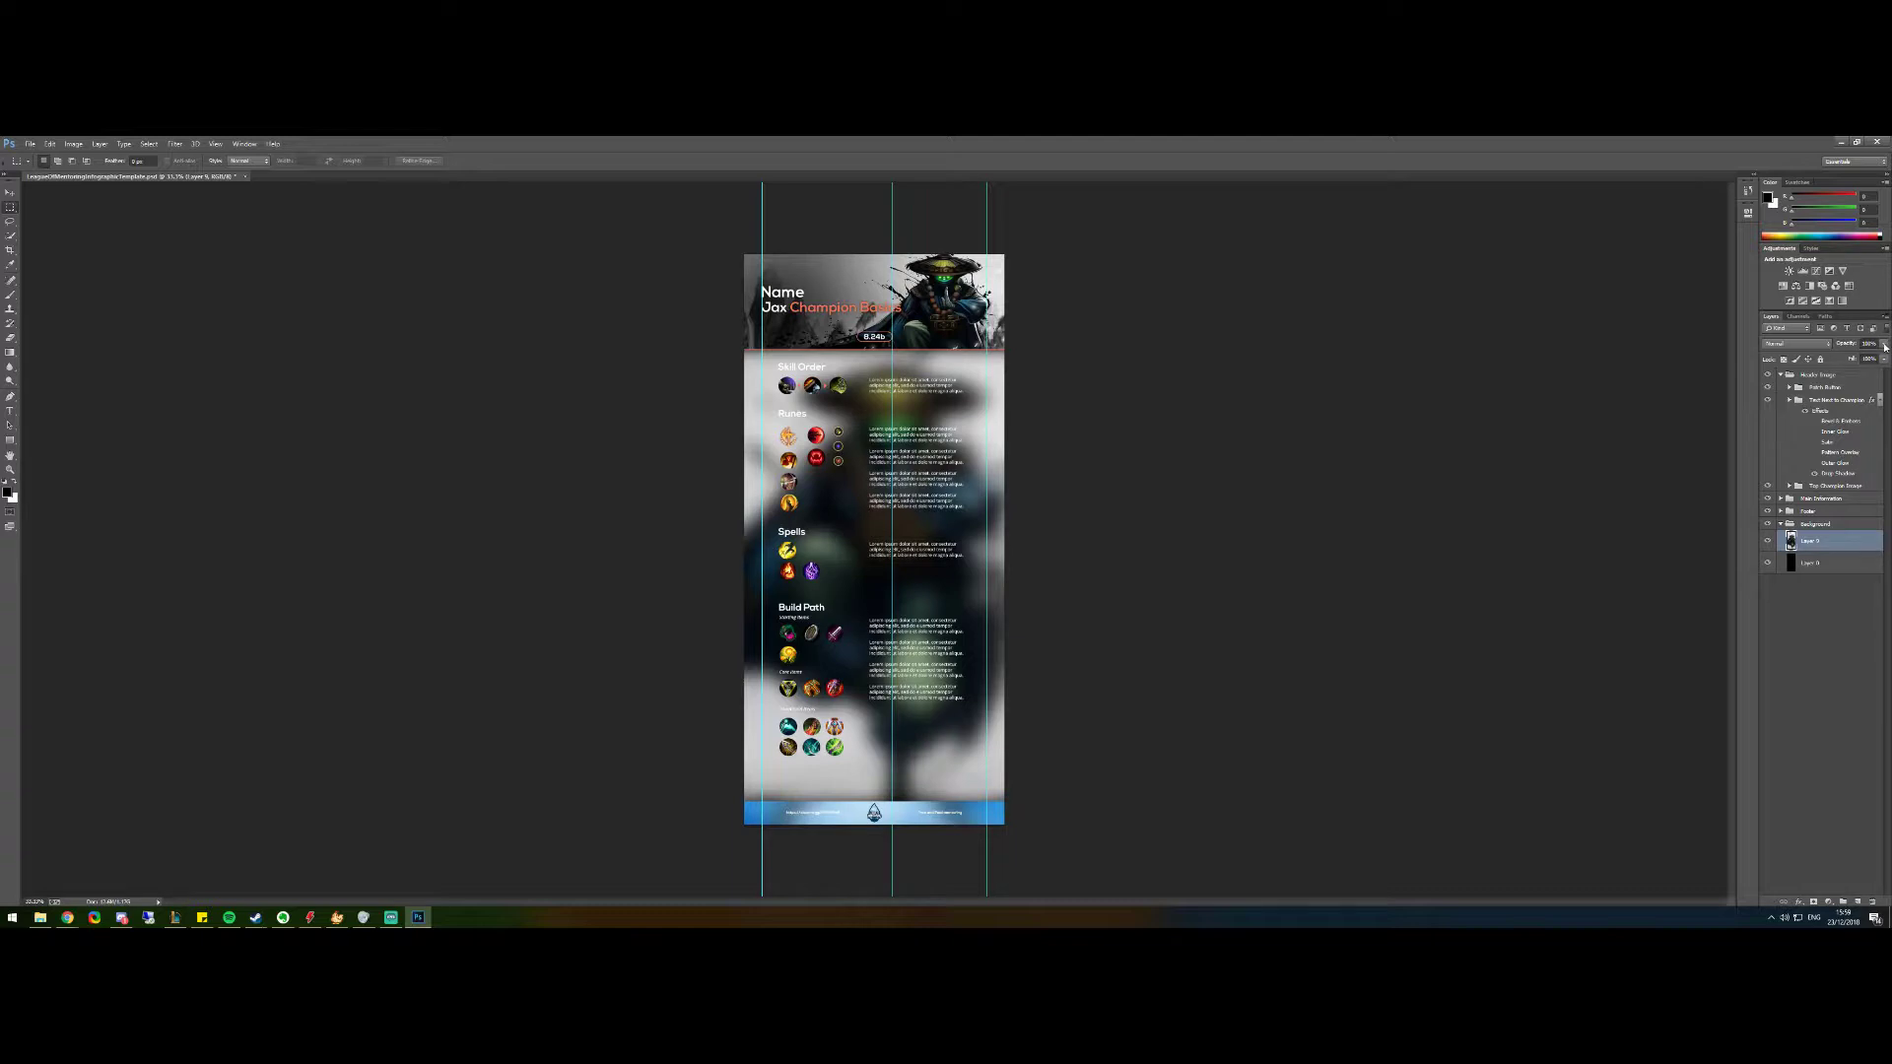
# Set Layer 9's opacity to about 43% to darken the blurred backdrop
pyautogui.click(1884, 345)
pyautogui.moveTo(1882, 360)
pyautogui.mouseDown()
pyautogui.moveTo(1840, 358)
pyautogui.moveTo(1858, 361)
pyautogui.mouseUp()
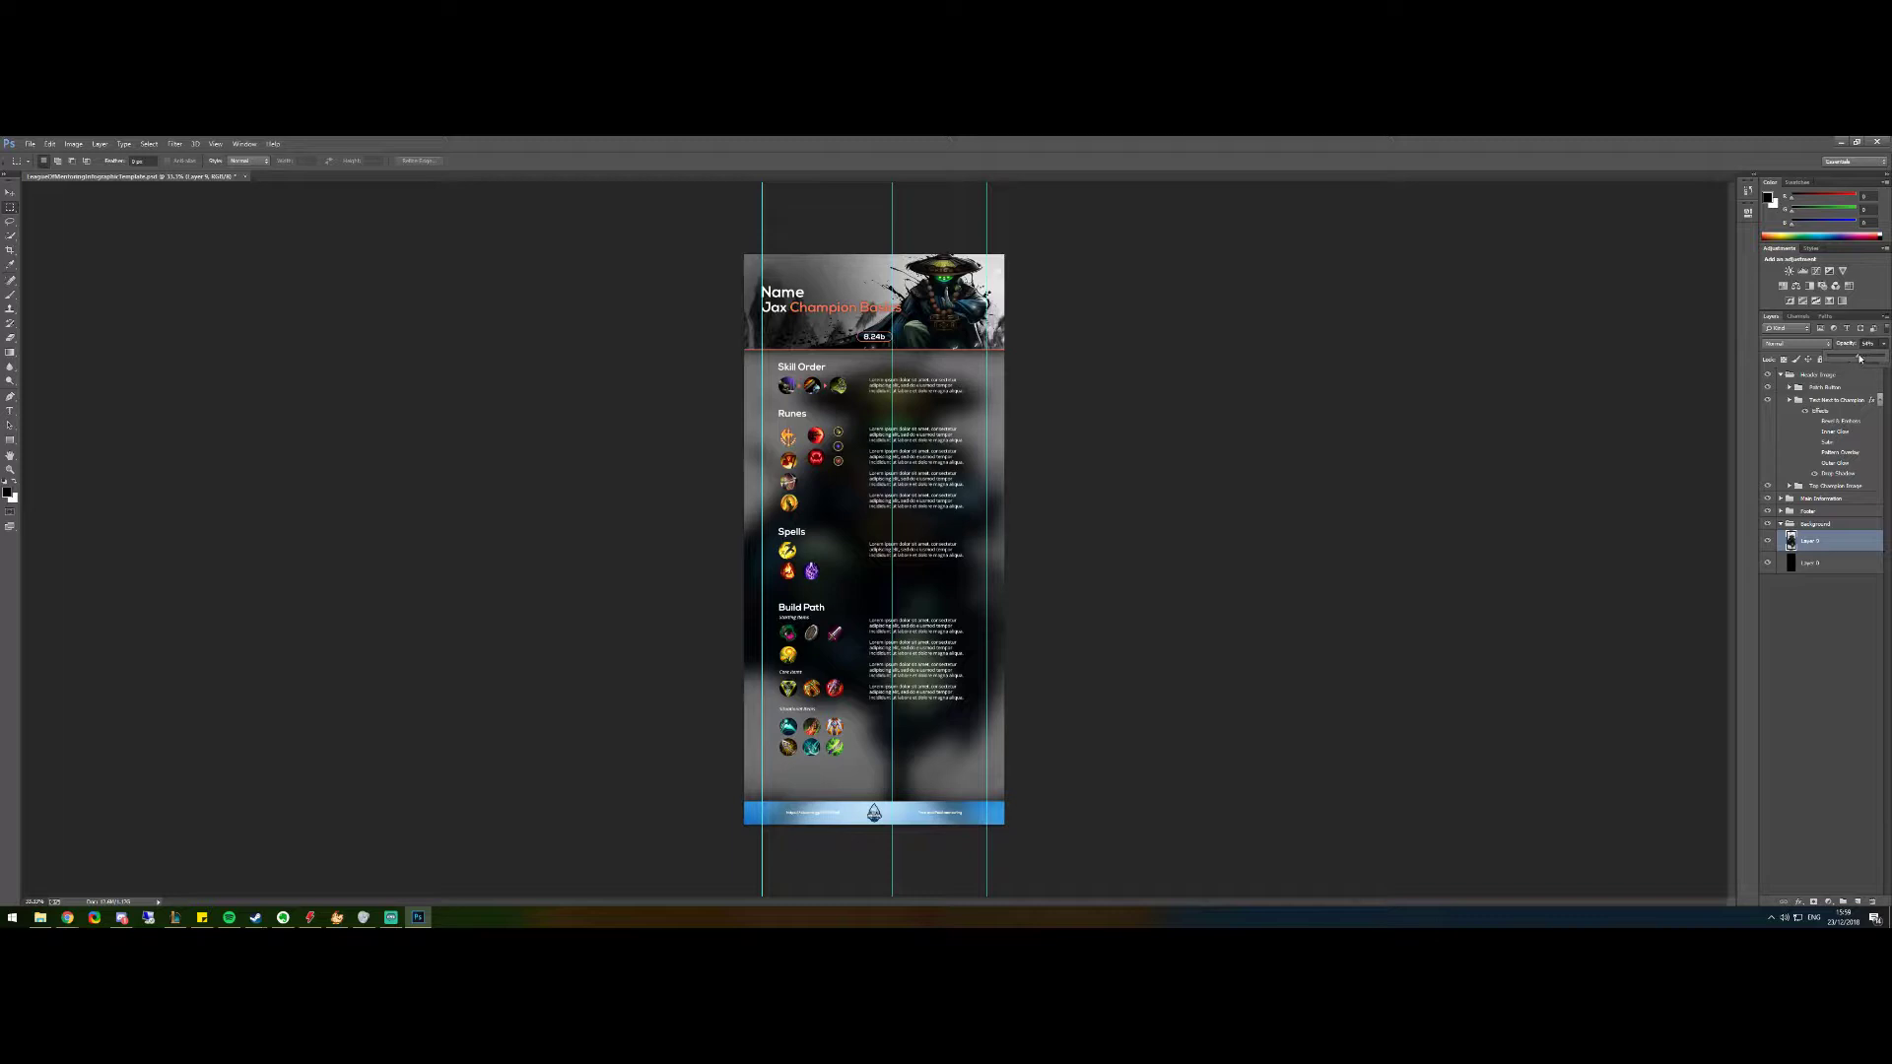
pyautogui.moveTo(1858, 360); pyautogui.dragTo(1851, 364)
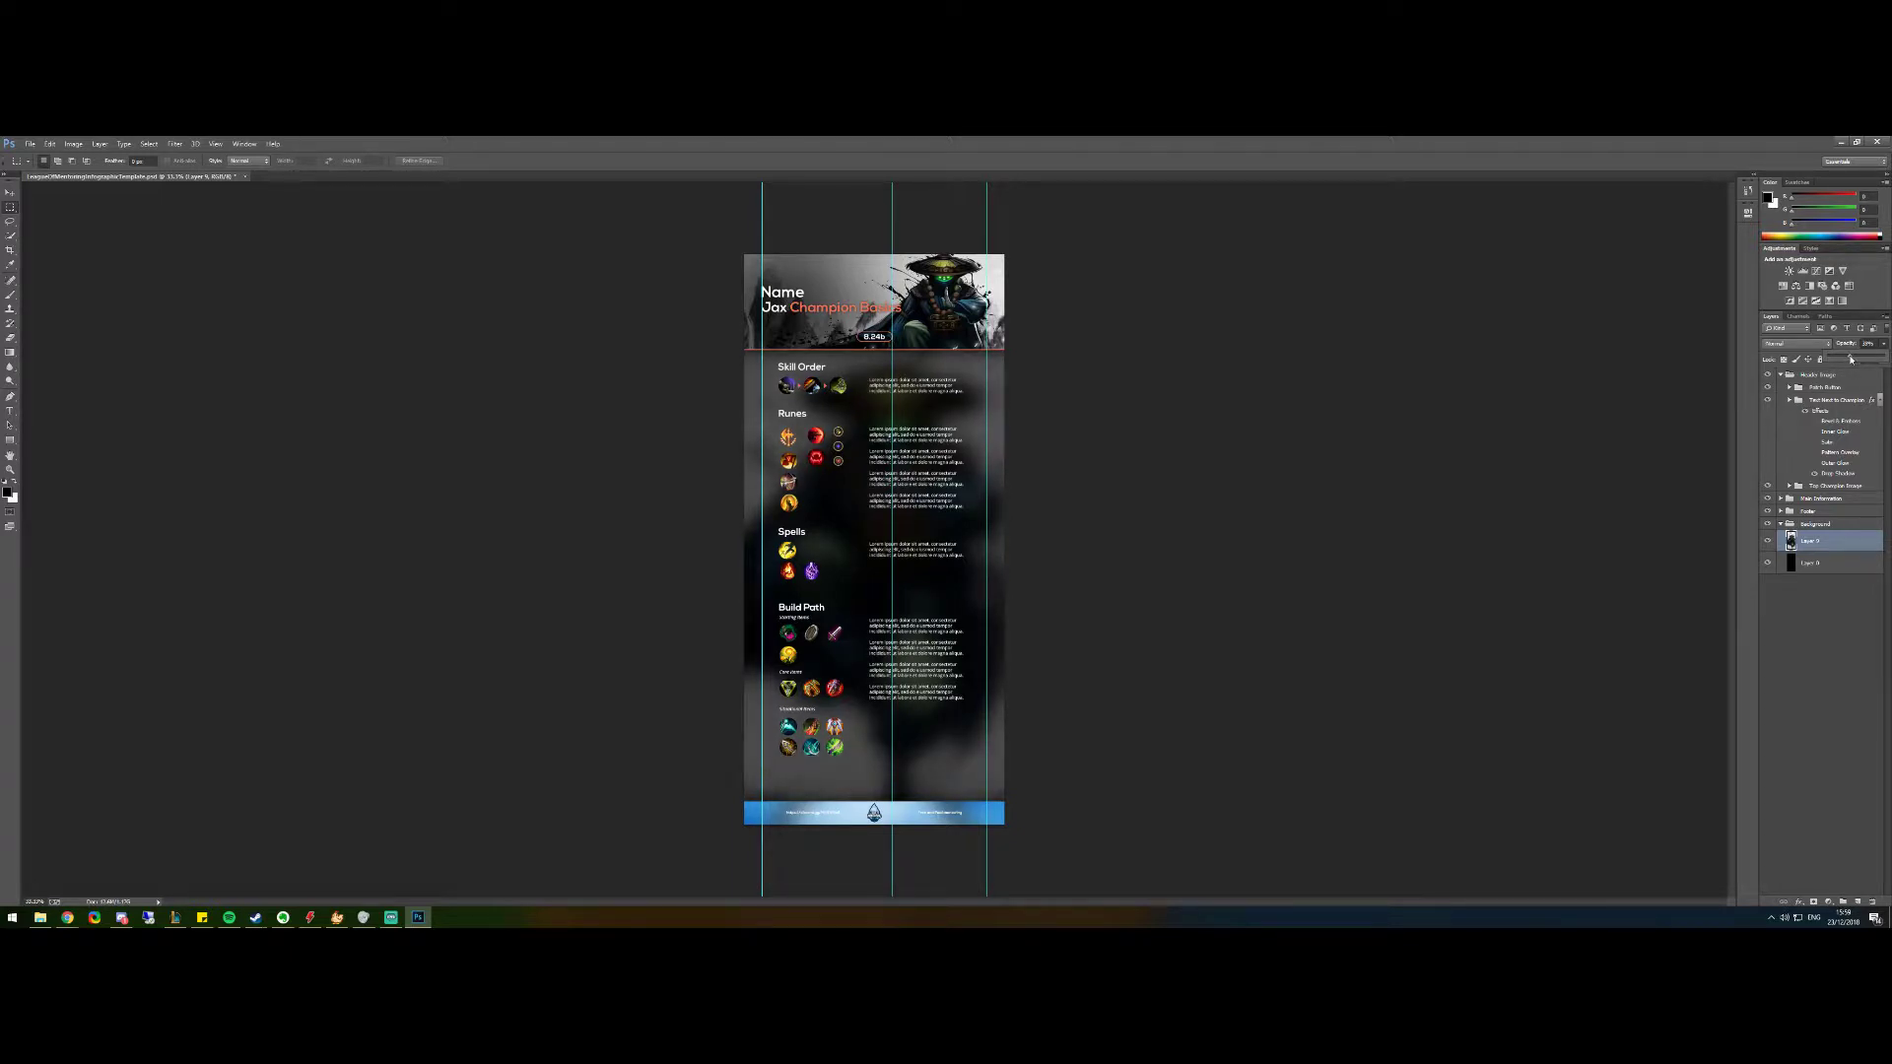
pyautogui.moveTo(1851, 359); pyautogui.dragTo(1854, 361)
pyautogui.click(1559, 392)
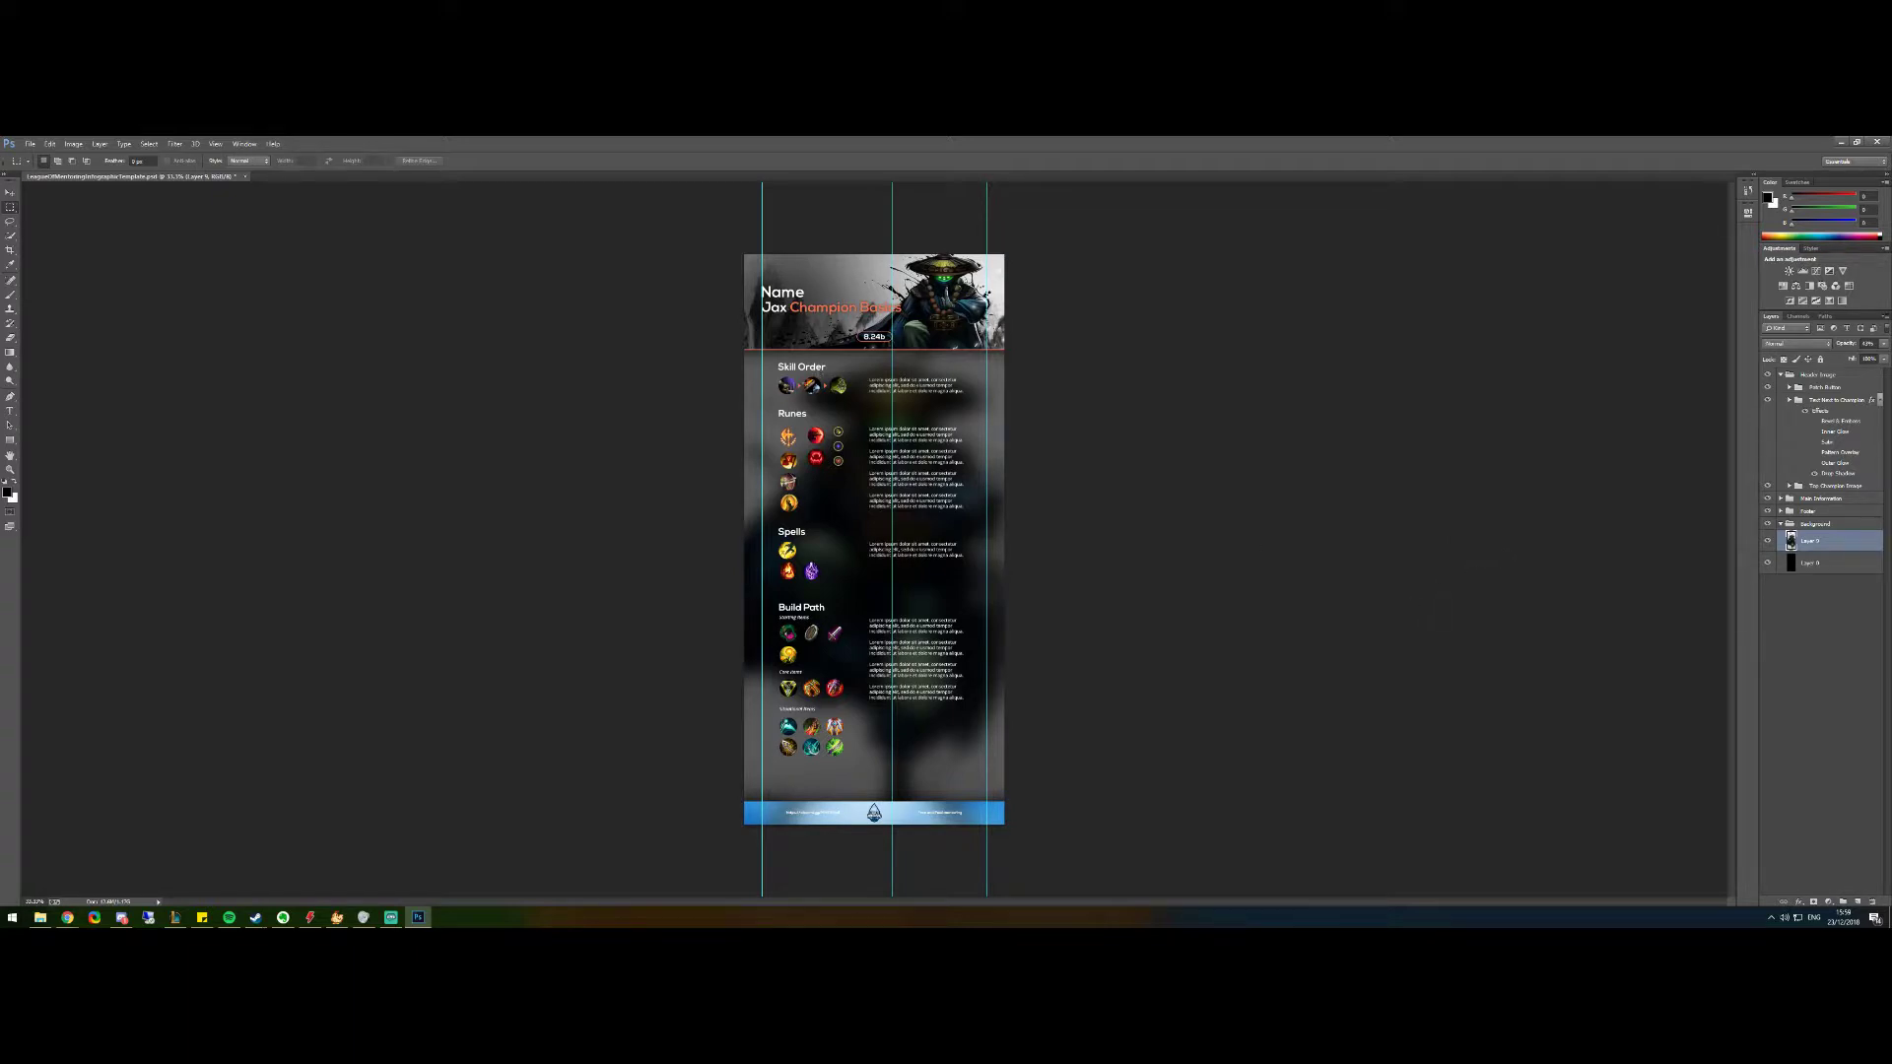
# Expand Main Information and the 3 Ability Circles group, collapsing Header Image and Build Path
pyautogui.click(1781, 376)
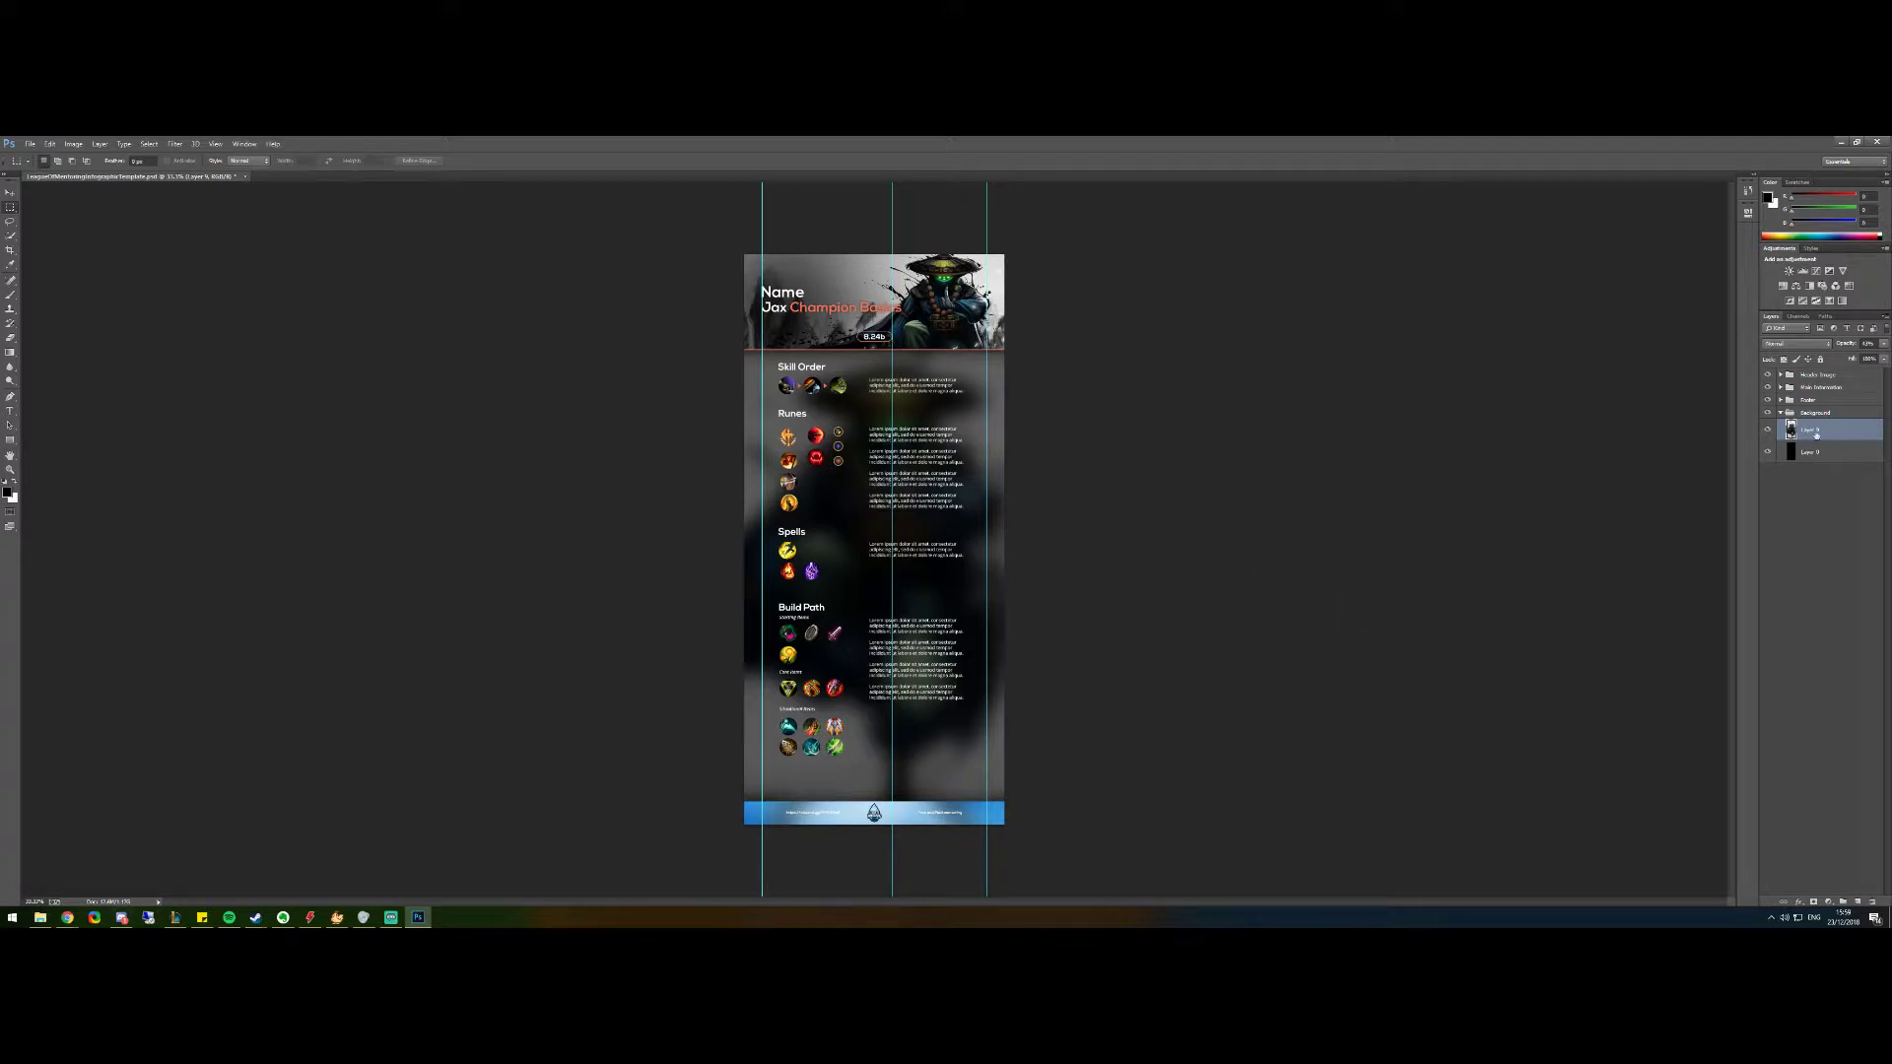
pyautogui.click(1782, 388)
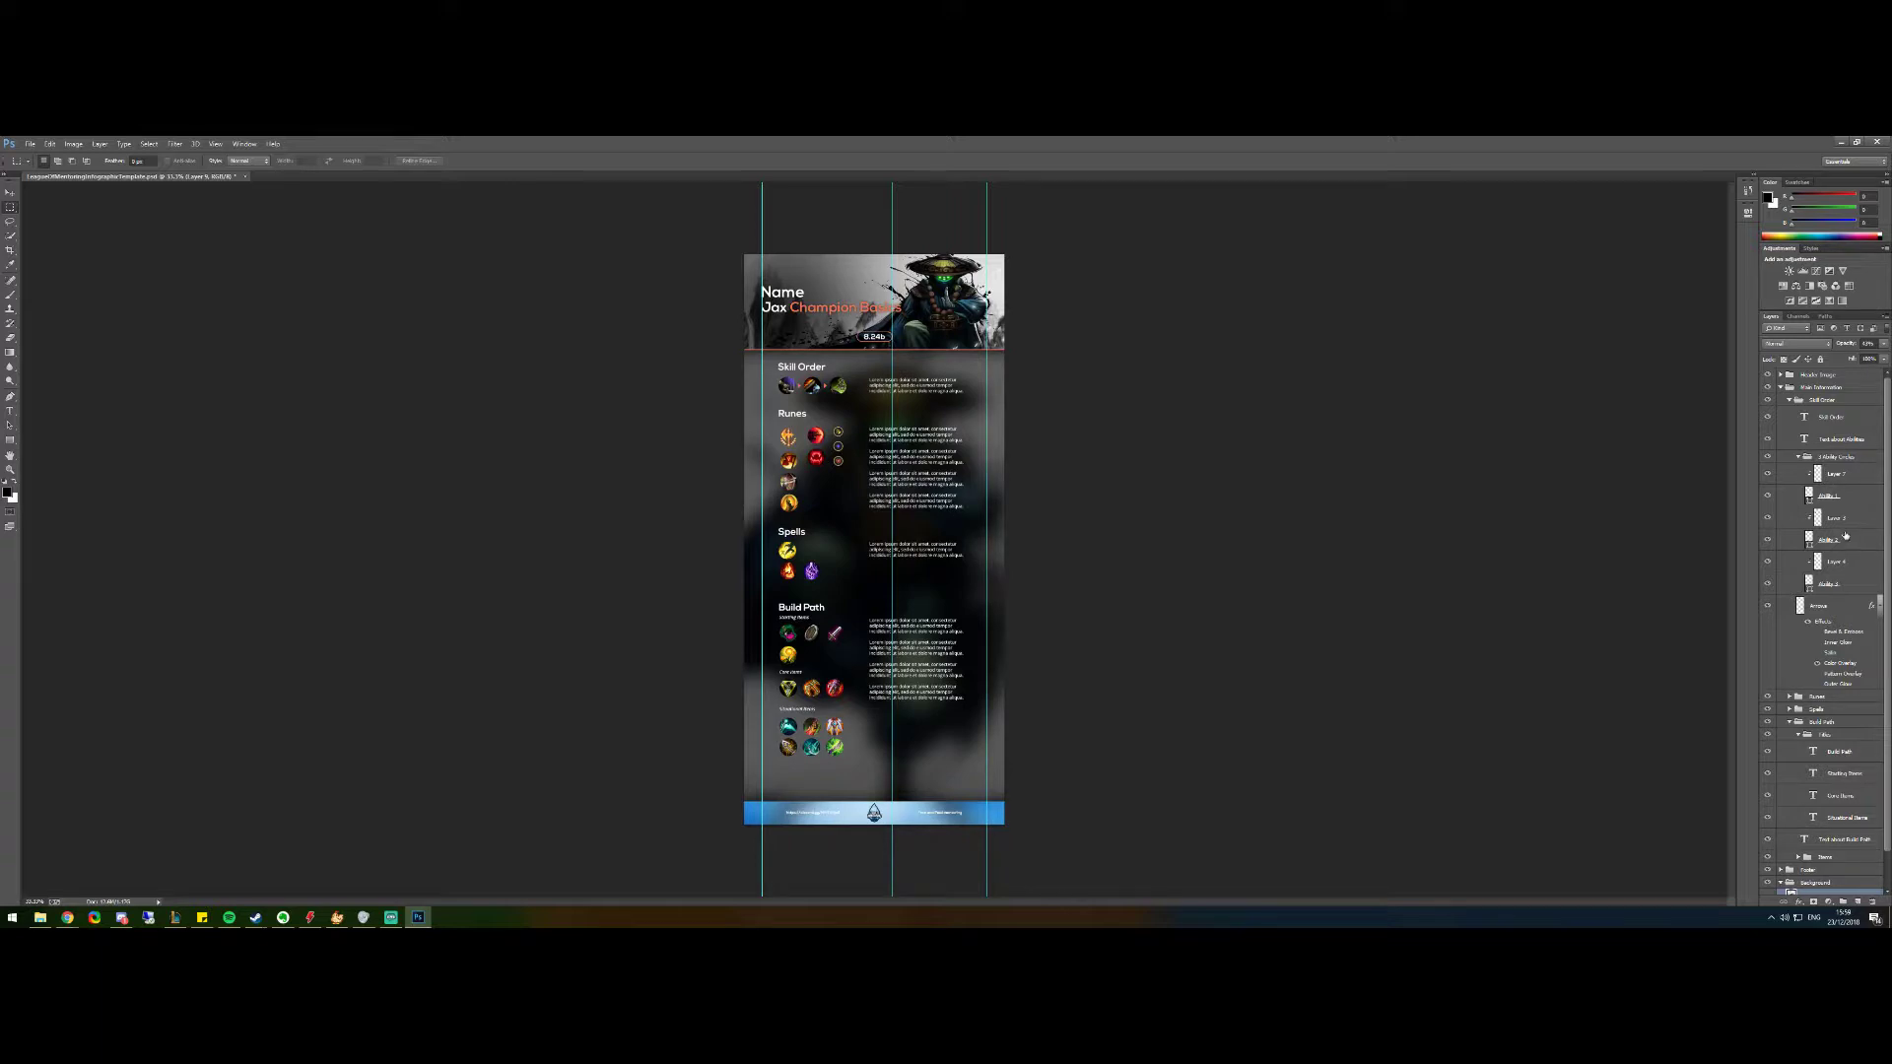
pyautogui.click(1799, 459)
pyautogui.click(1799, 458)
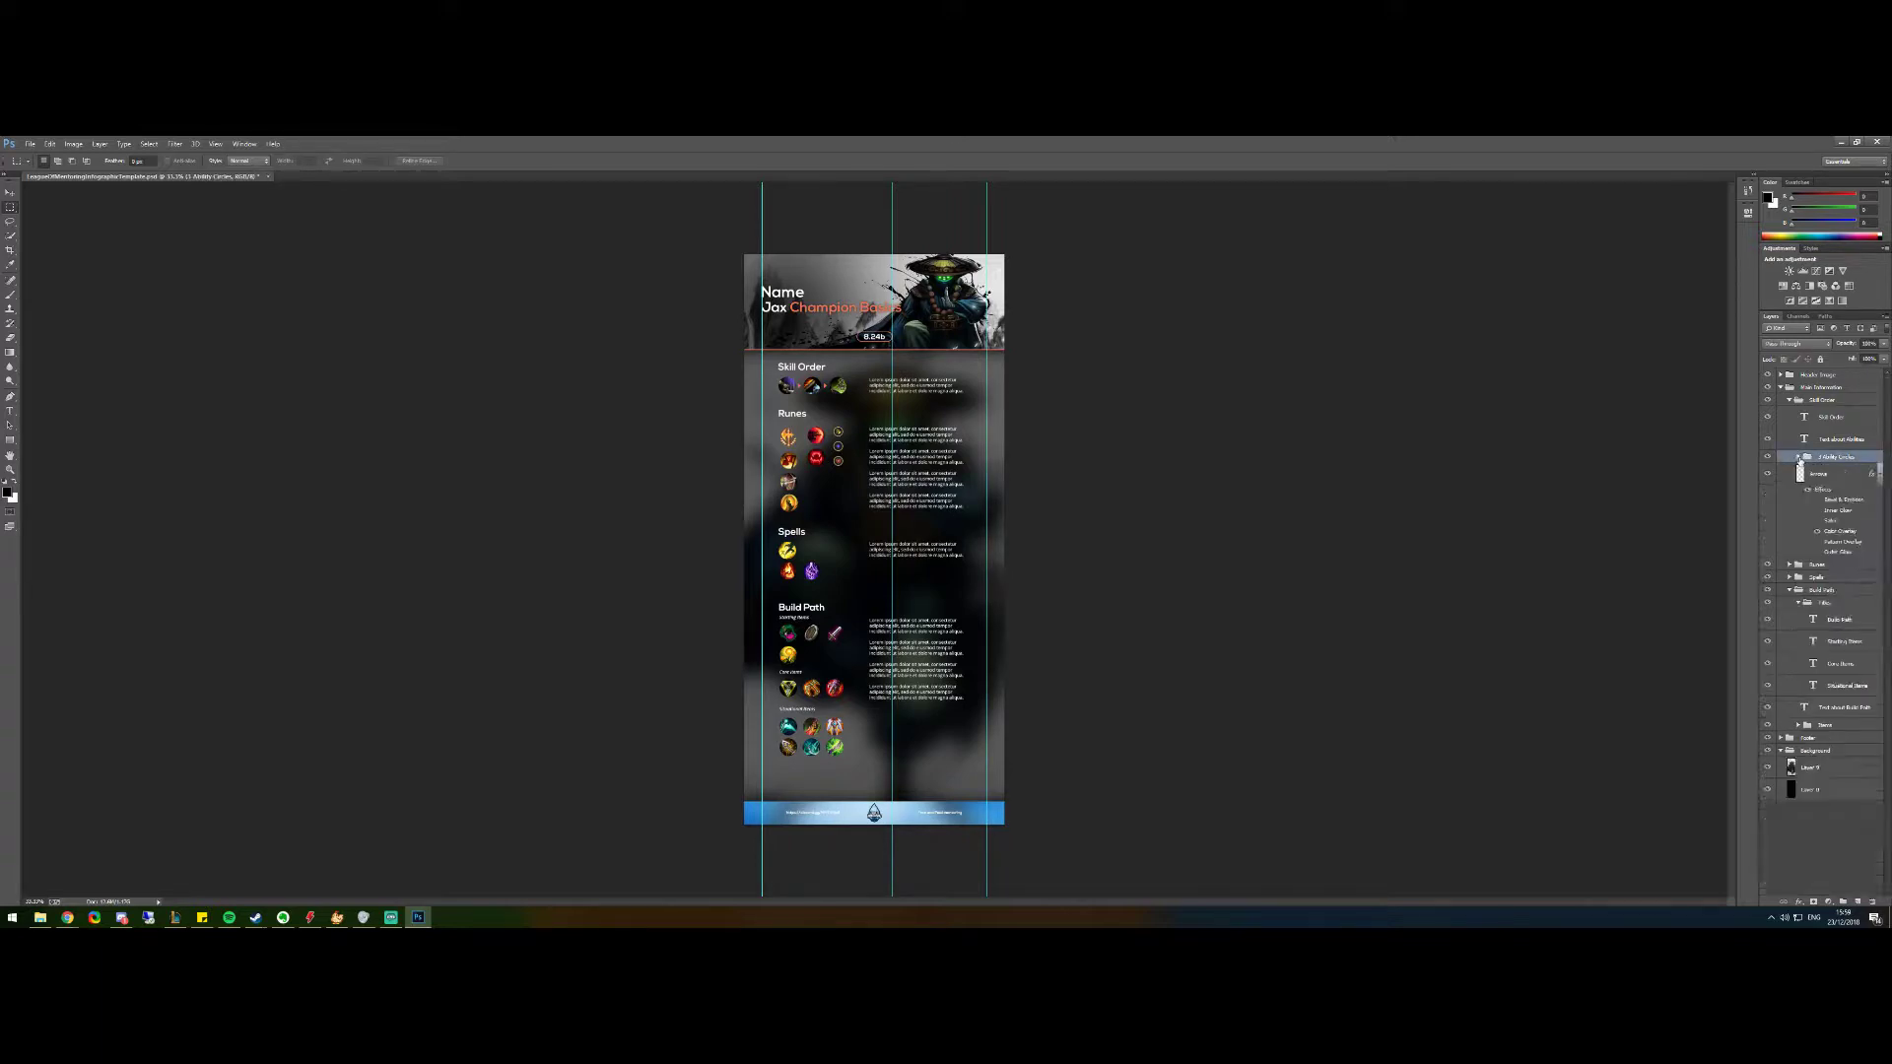
pyautogui.click(1788, 590)
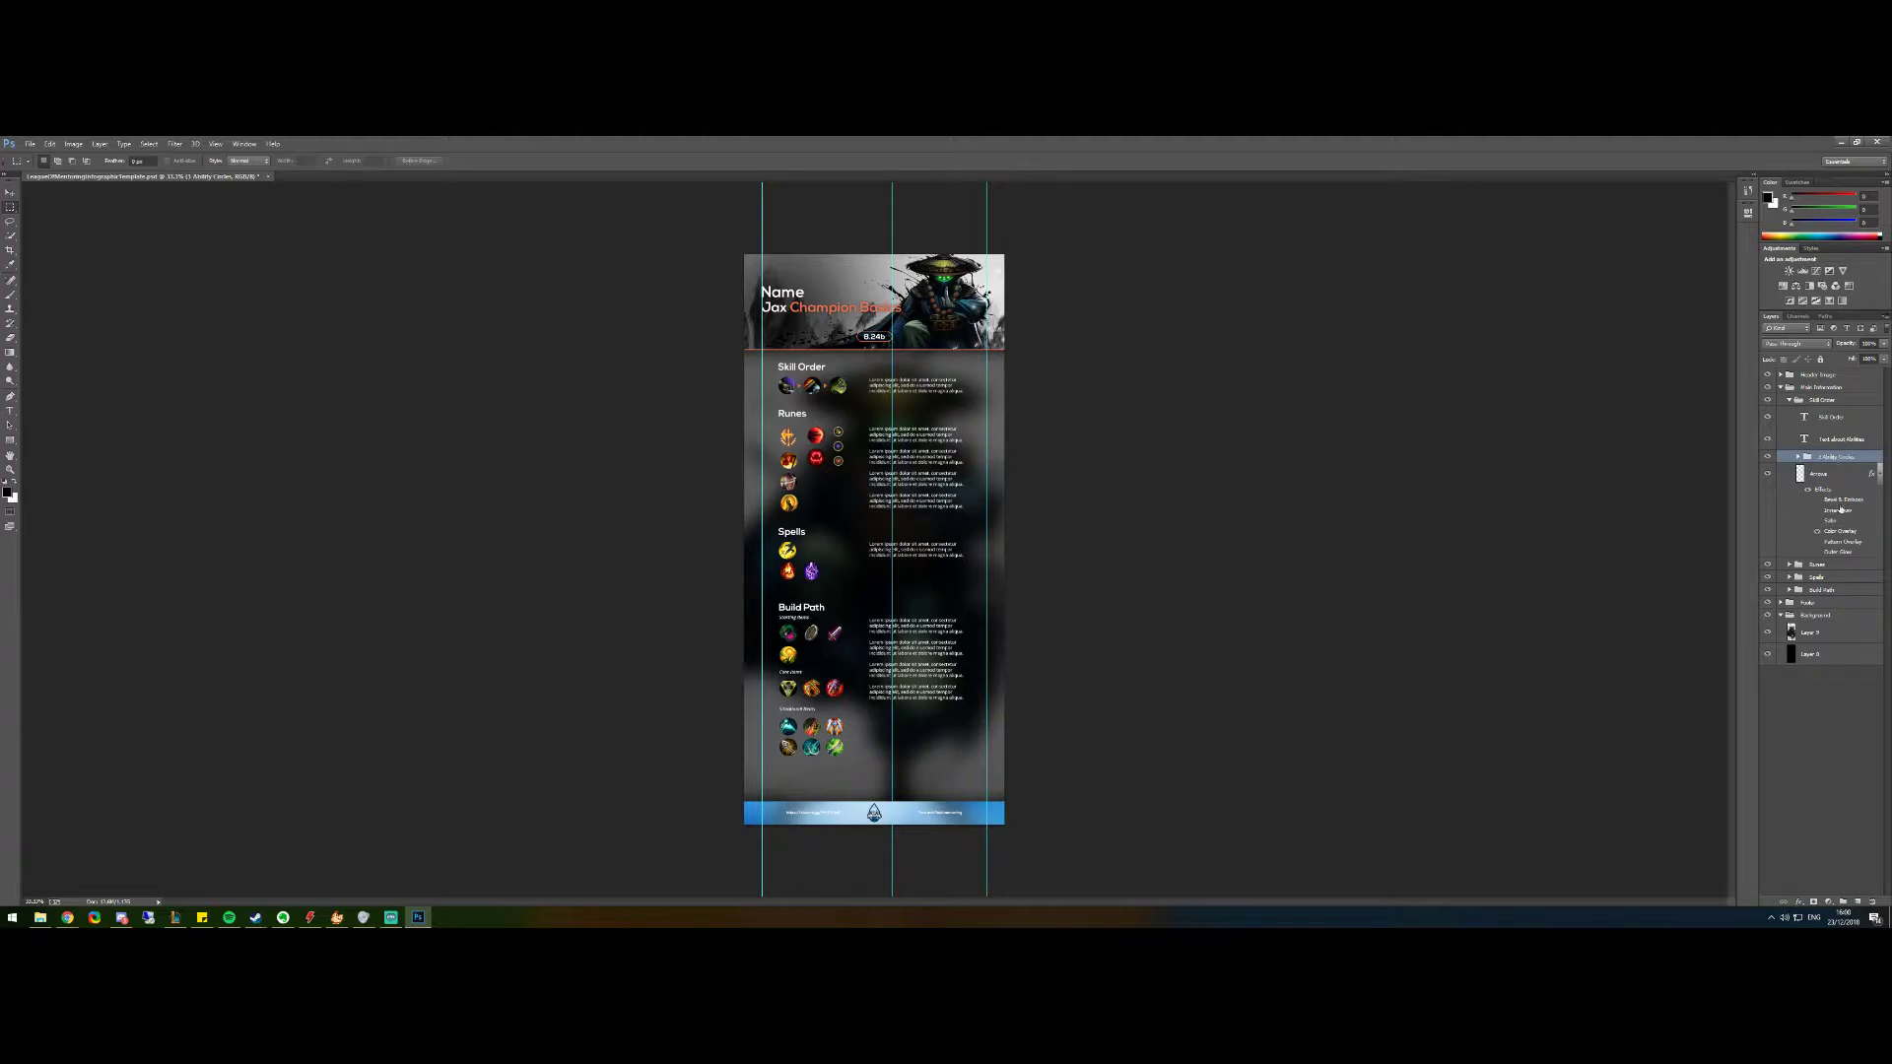
pyautogui.click(1795, 457)
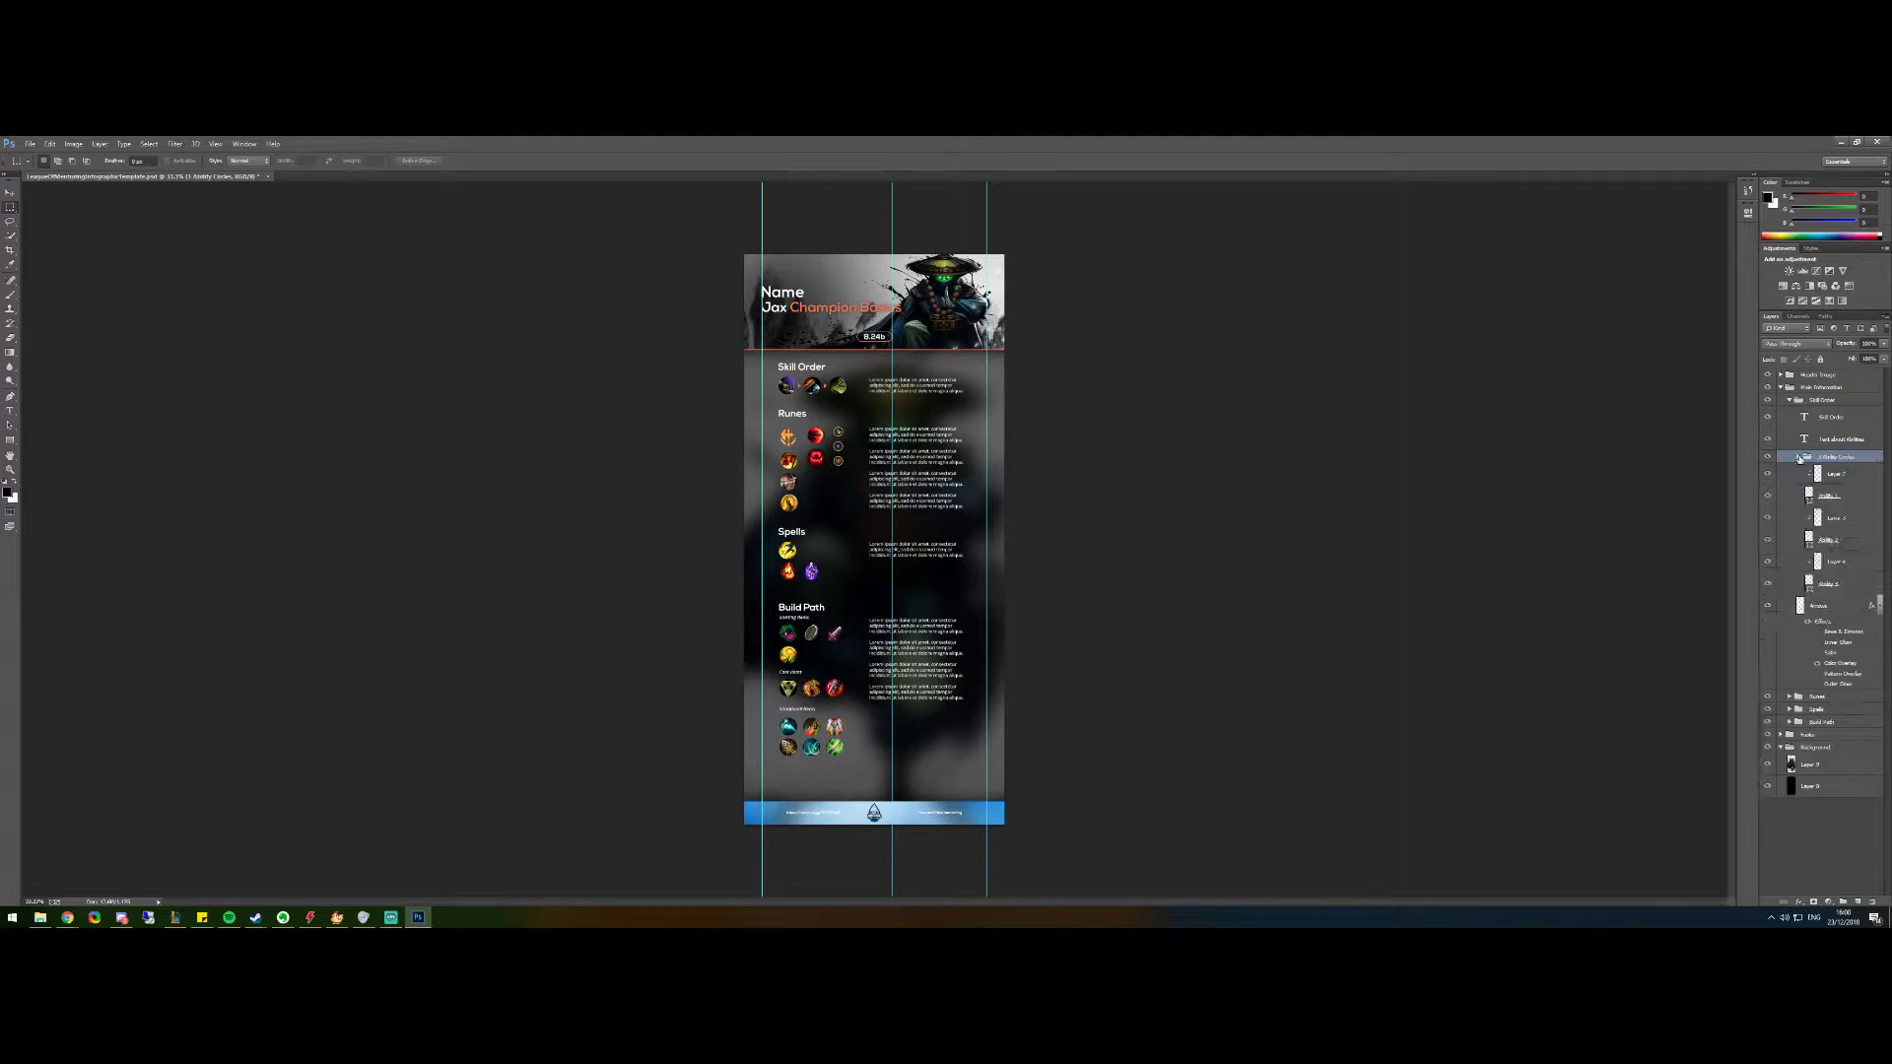
pyautogui.click(1849, 497)
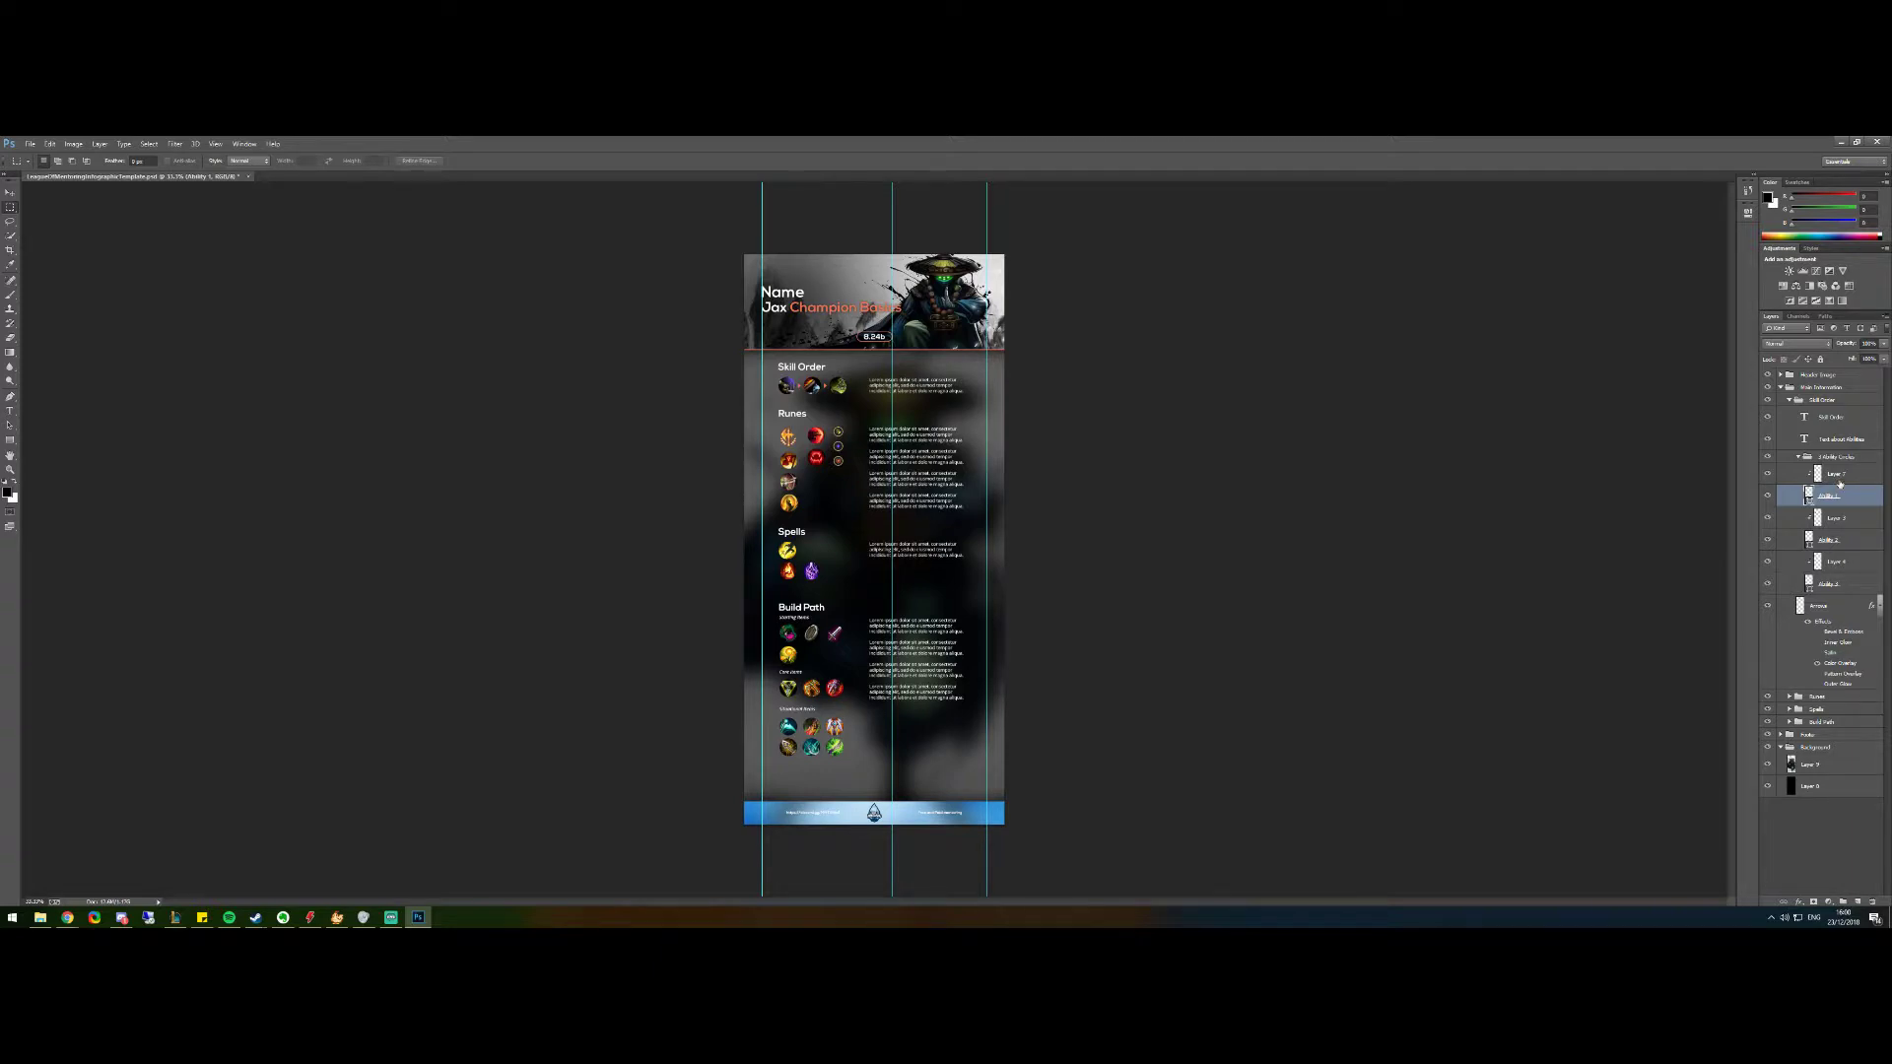
# Delete Layer 7, the old first ability image, leaving the first circle plain black
pyautogui.click(1839, 480)
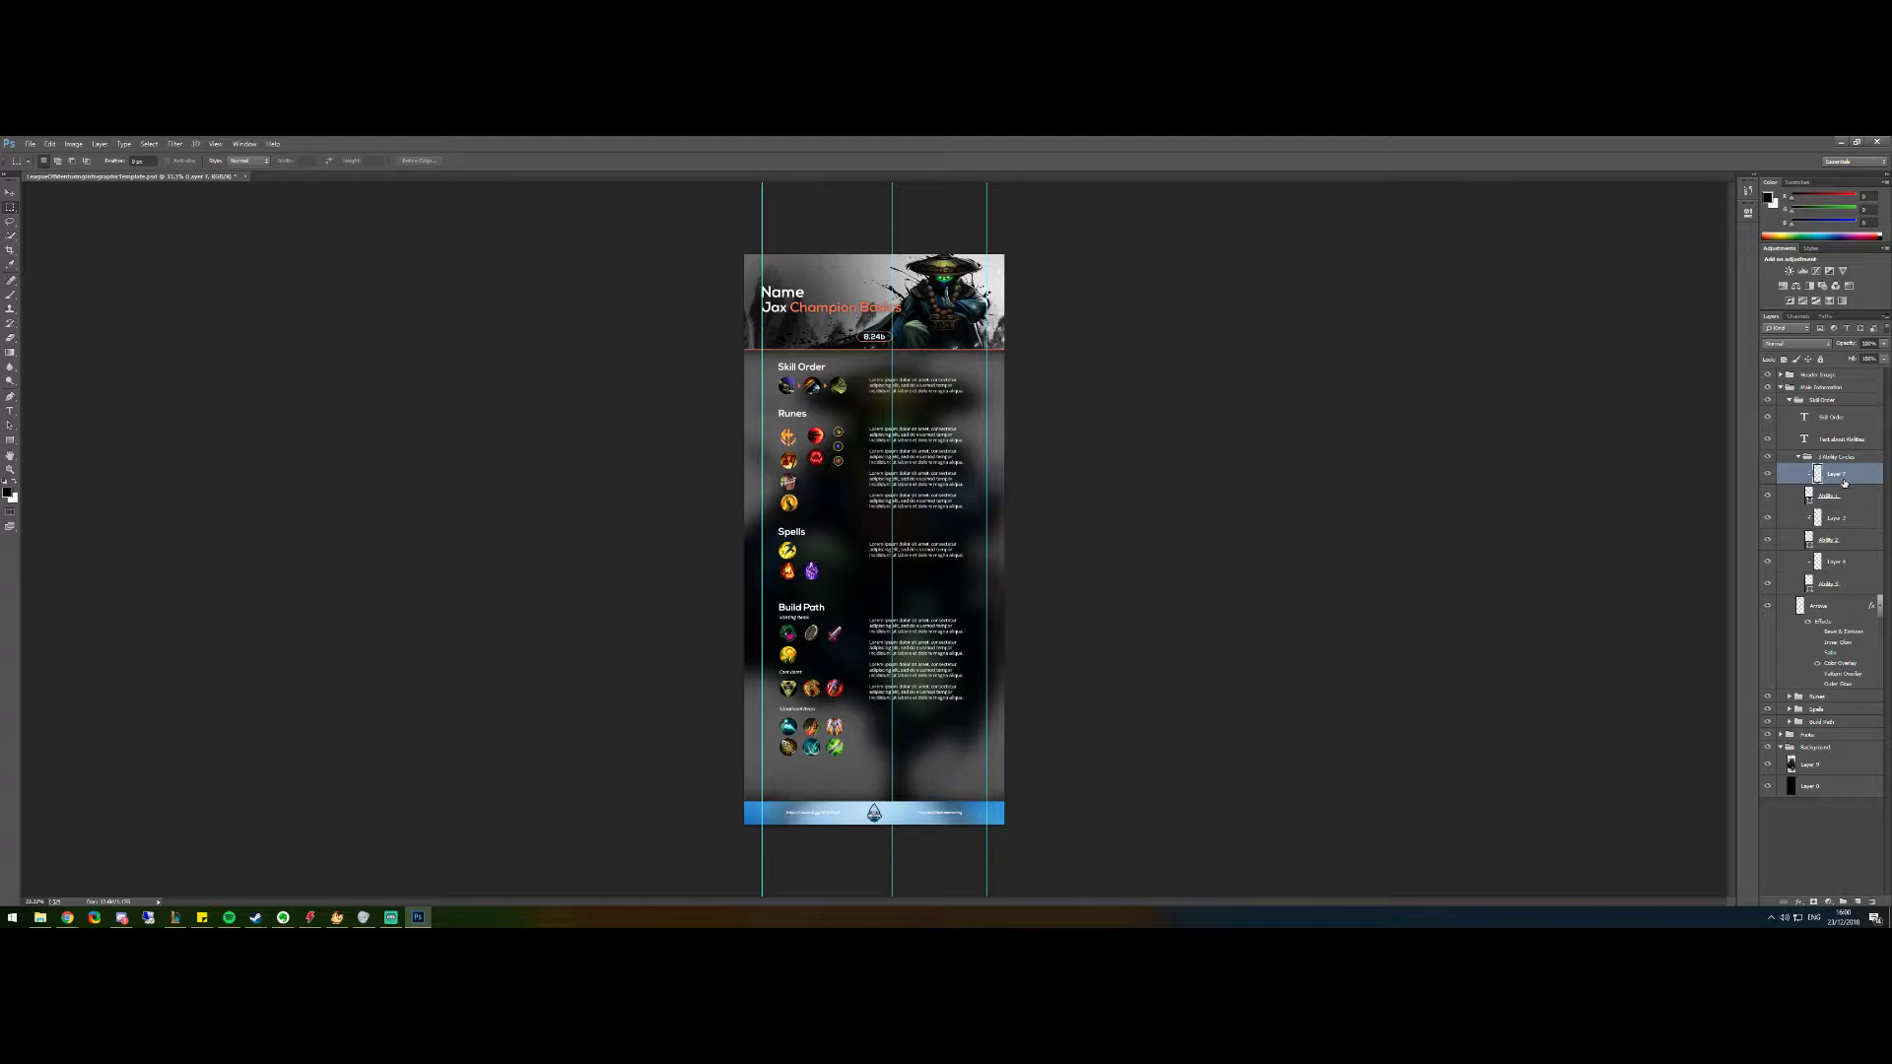
pyautogui.press('Delete')
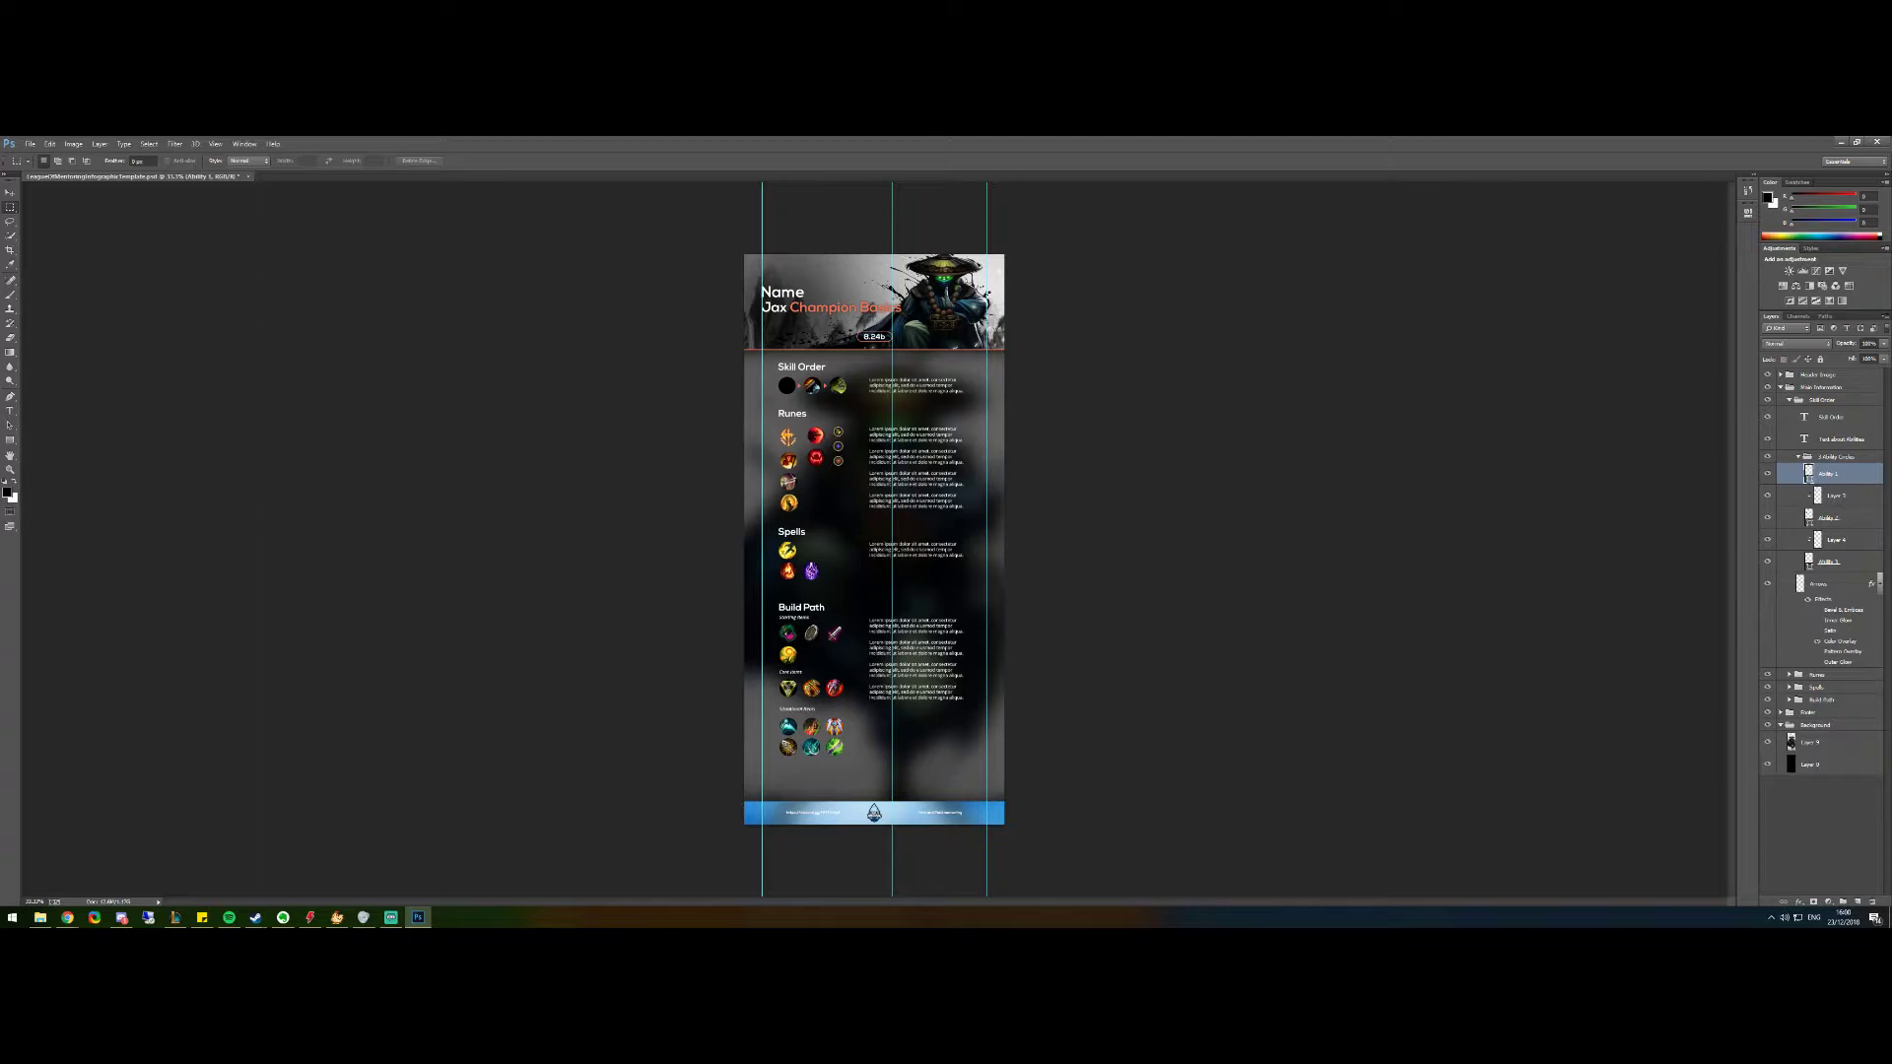
pyautogui.click(67, 917)
# Paste the new ability icon into the infographic and start moving it toward Skill Order
pyautogui.click(972, 411)
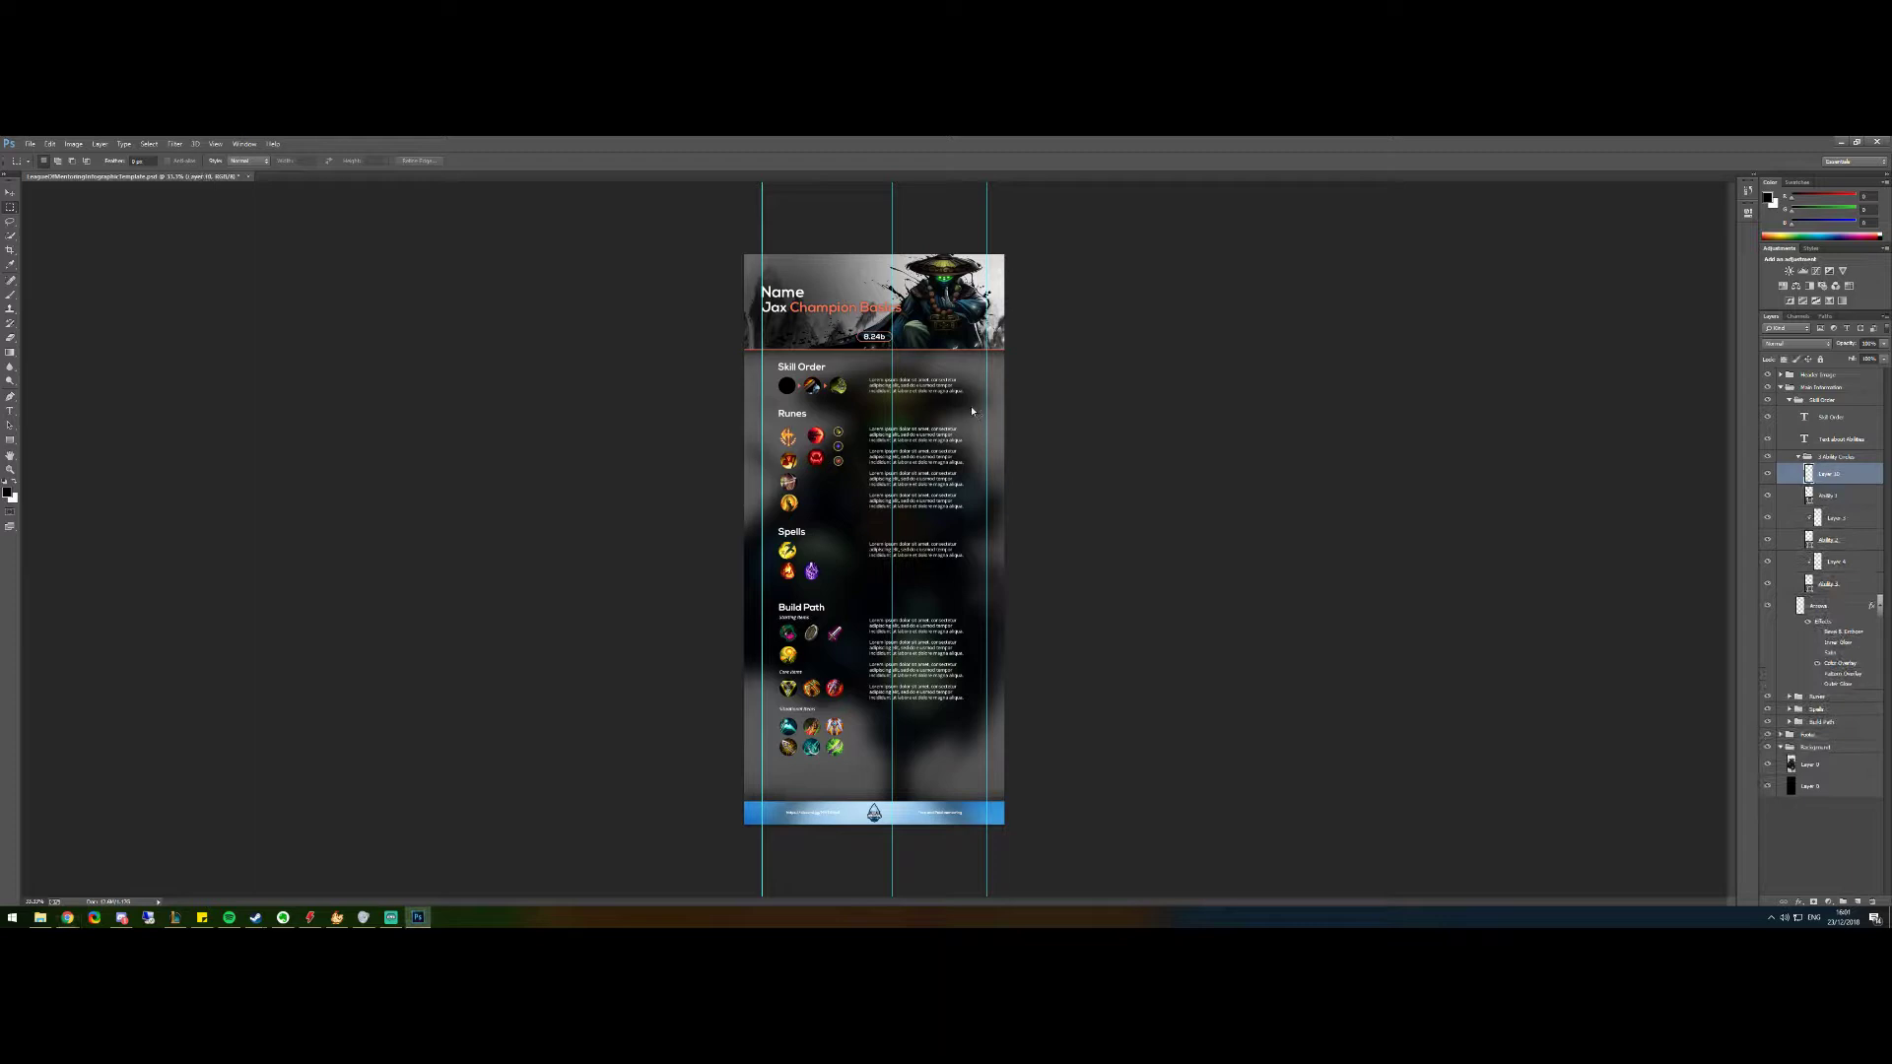
pyautogui.hotkey('ctrl', 'v')
pyautogui.hotkey('ctrl', 't')
pyautogui.moveTo(874, 540); pyautogui.dragTo(788, 386)
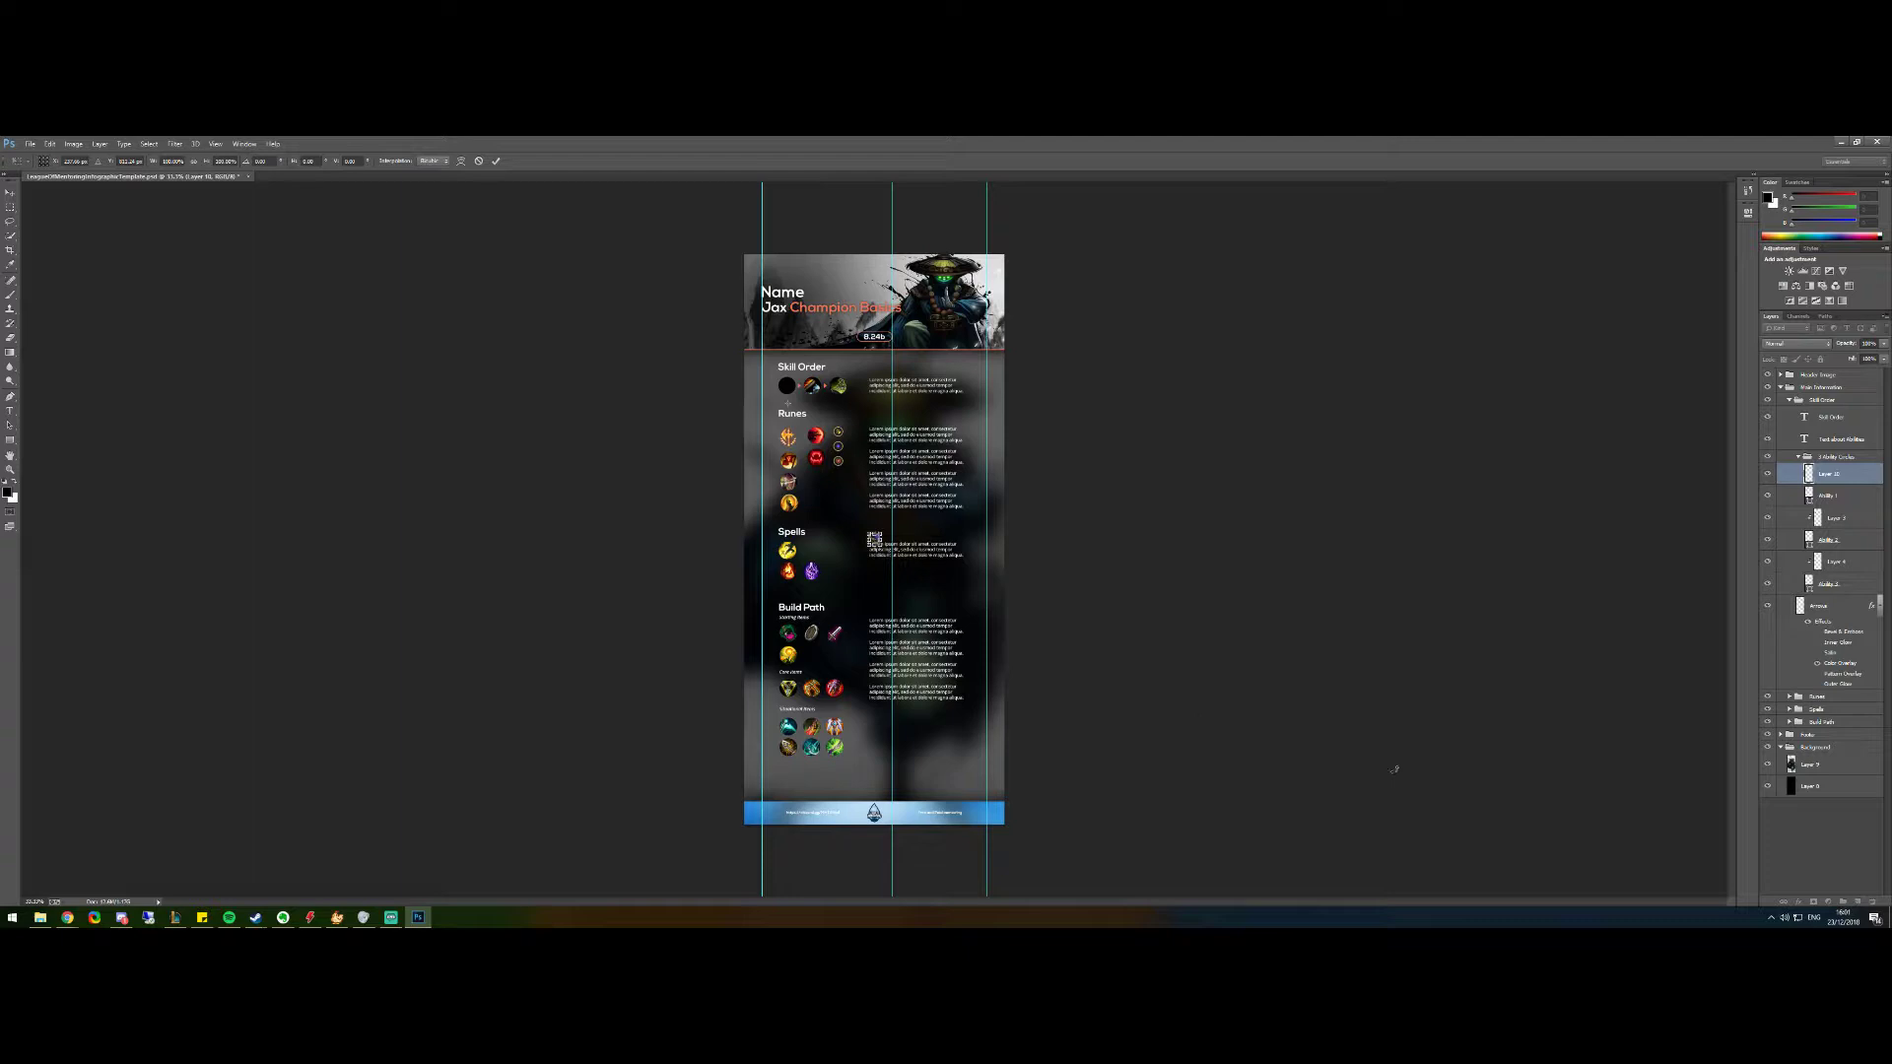
pyautogui.click(10, 382)
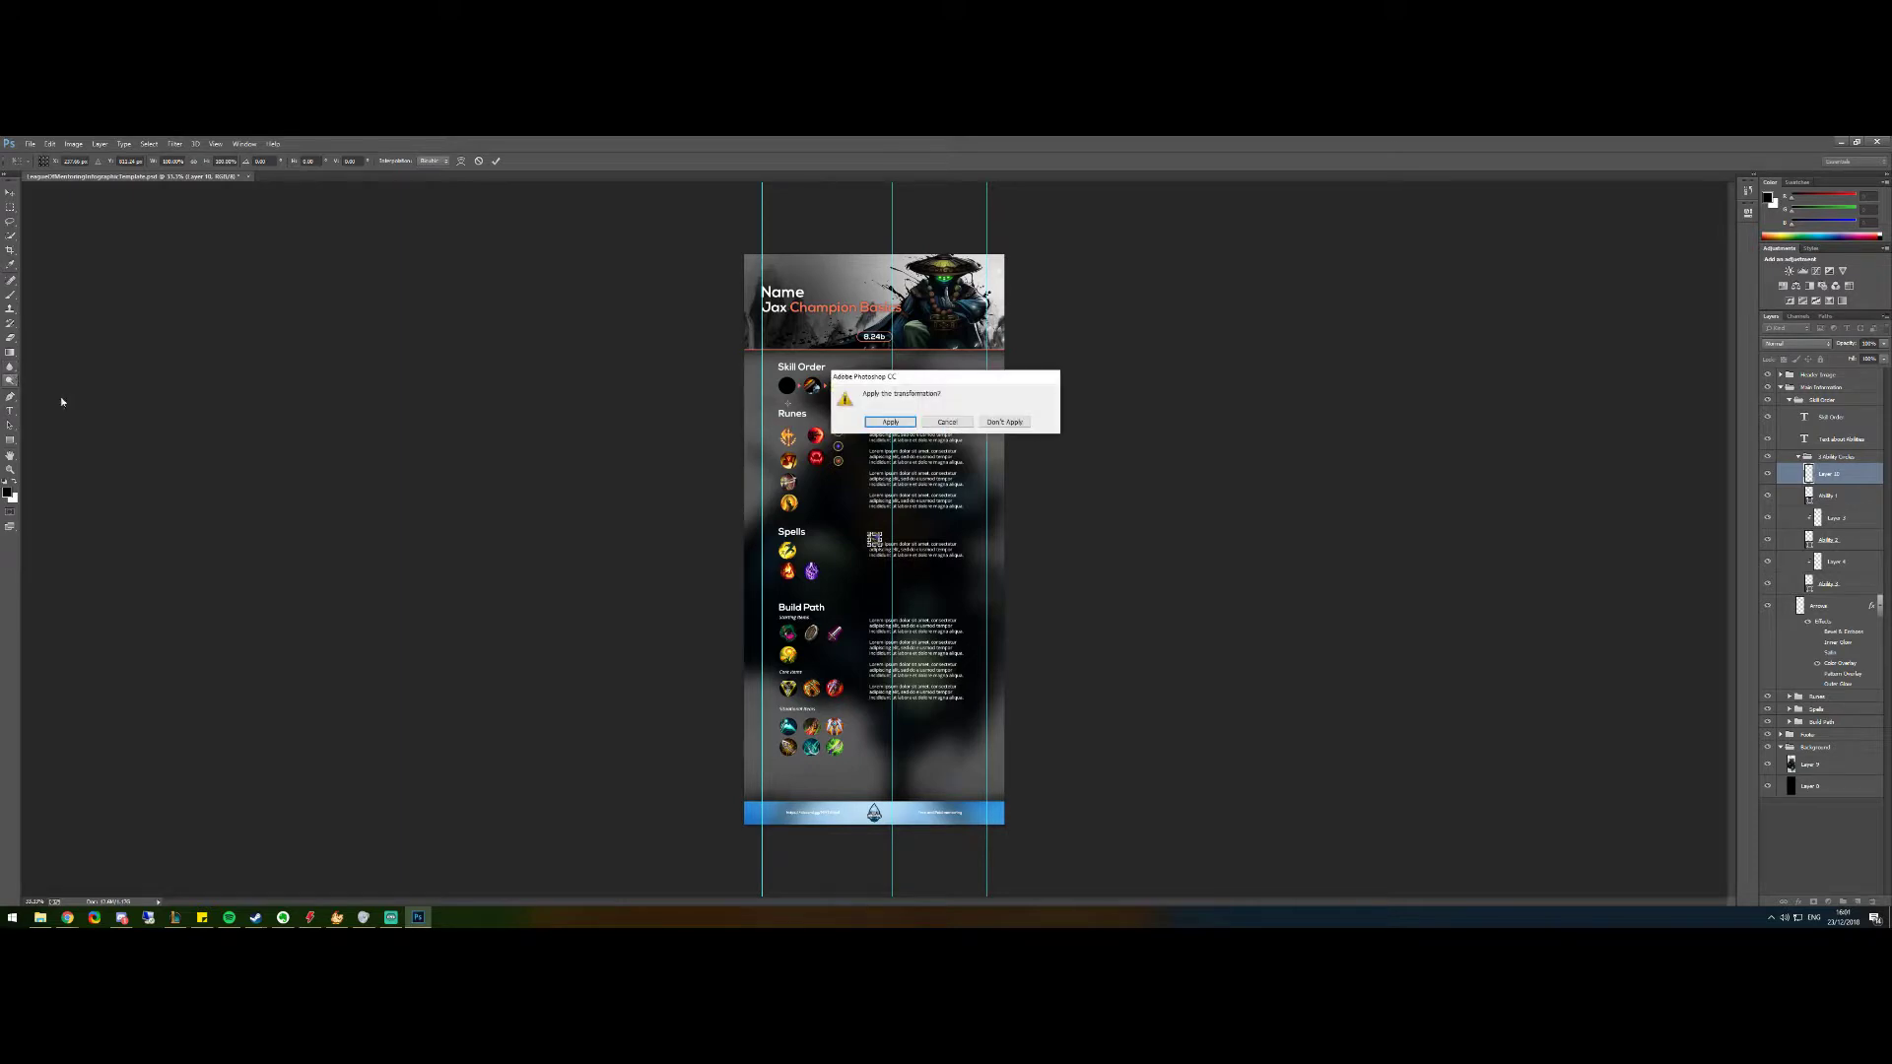
pyautogui.click(899, 422)
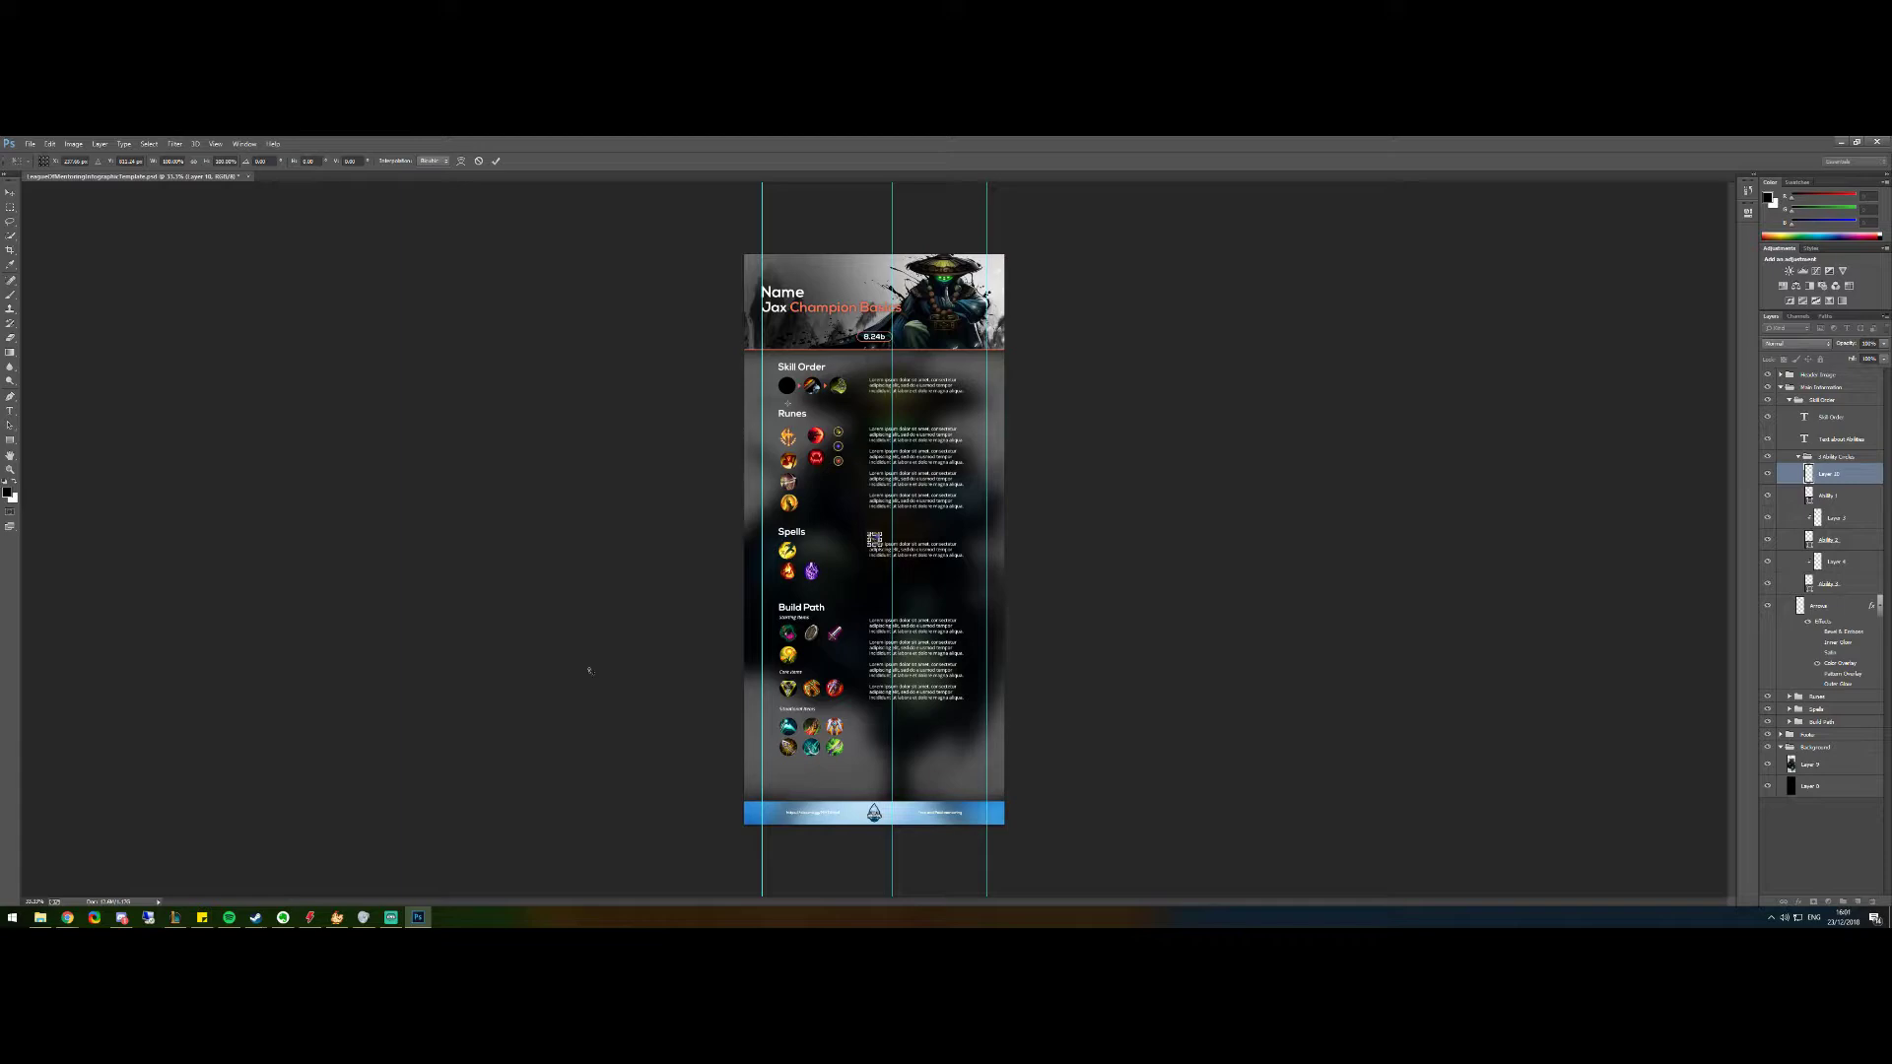
pyautogui.scroll(5, 778, 630)
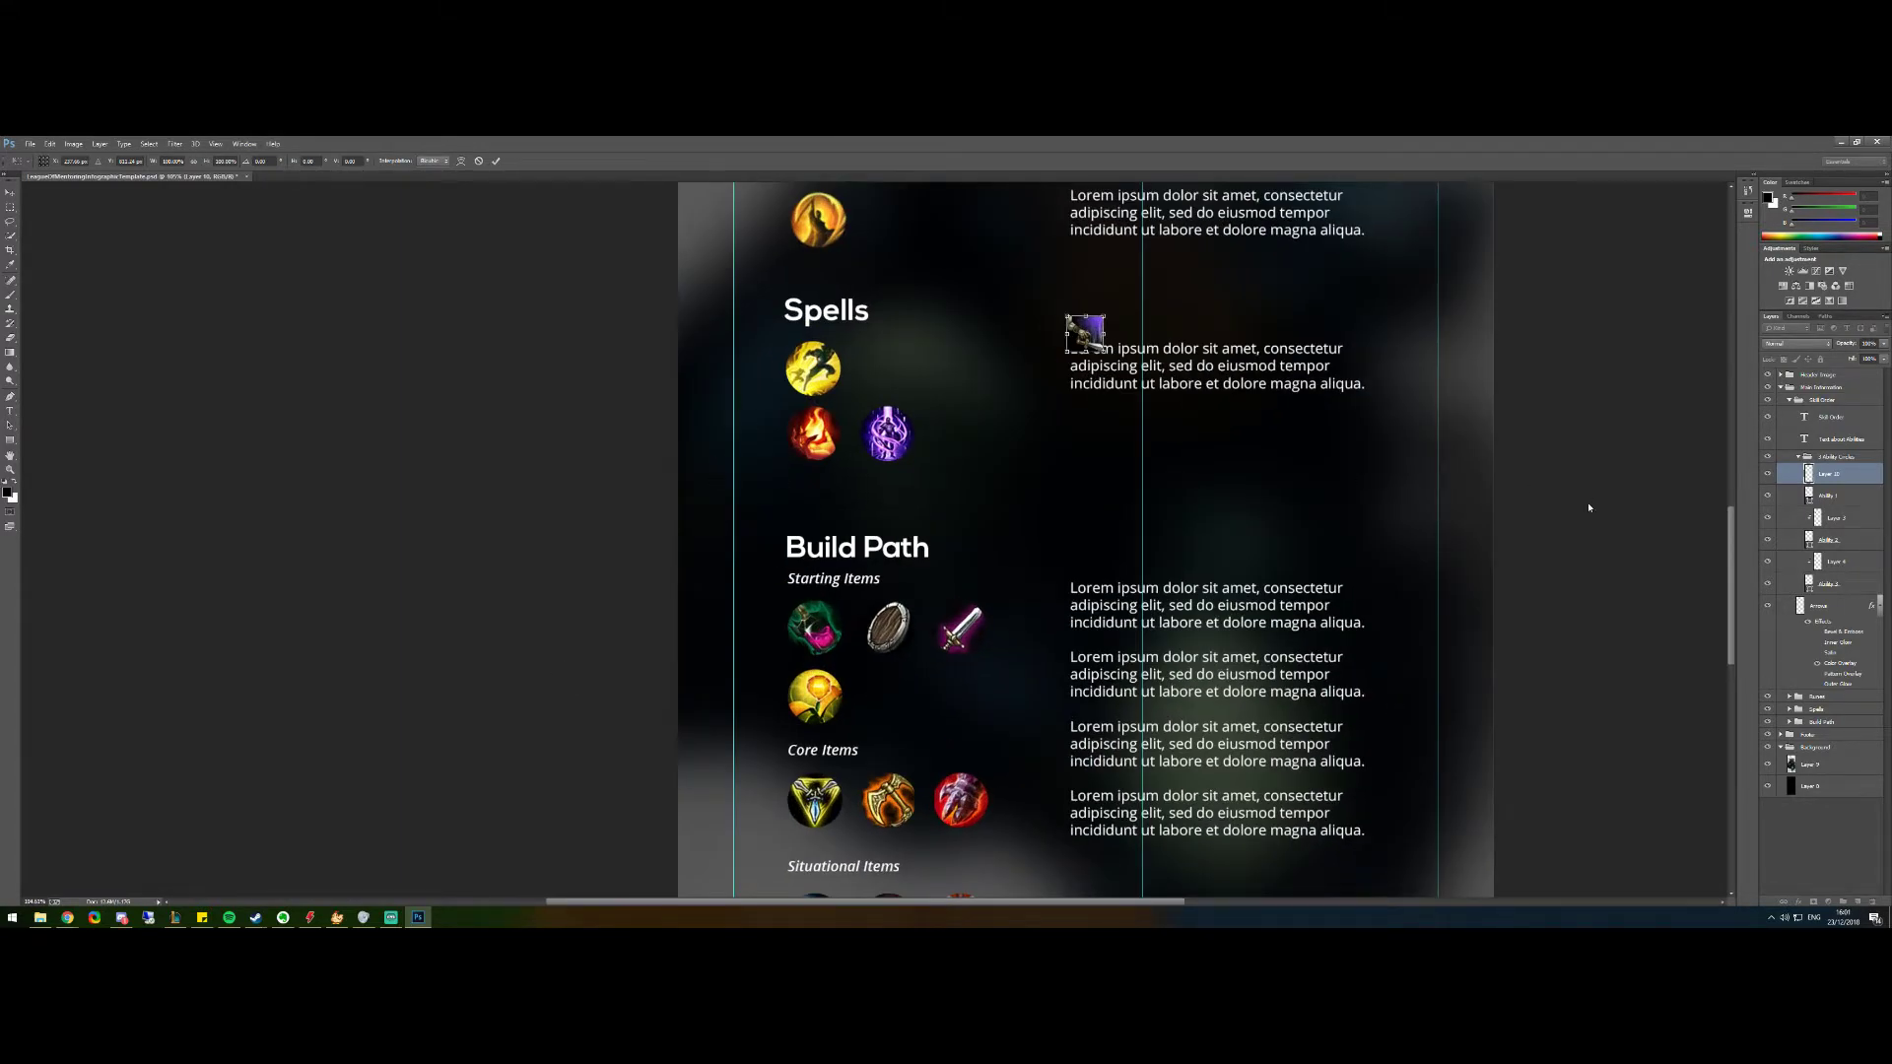
pyautogui.moveTo(1732, 575); pyautogui.dragTo(1732, 486)
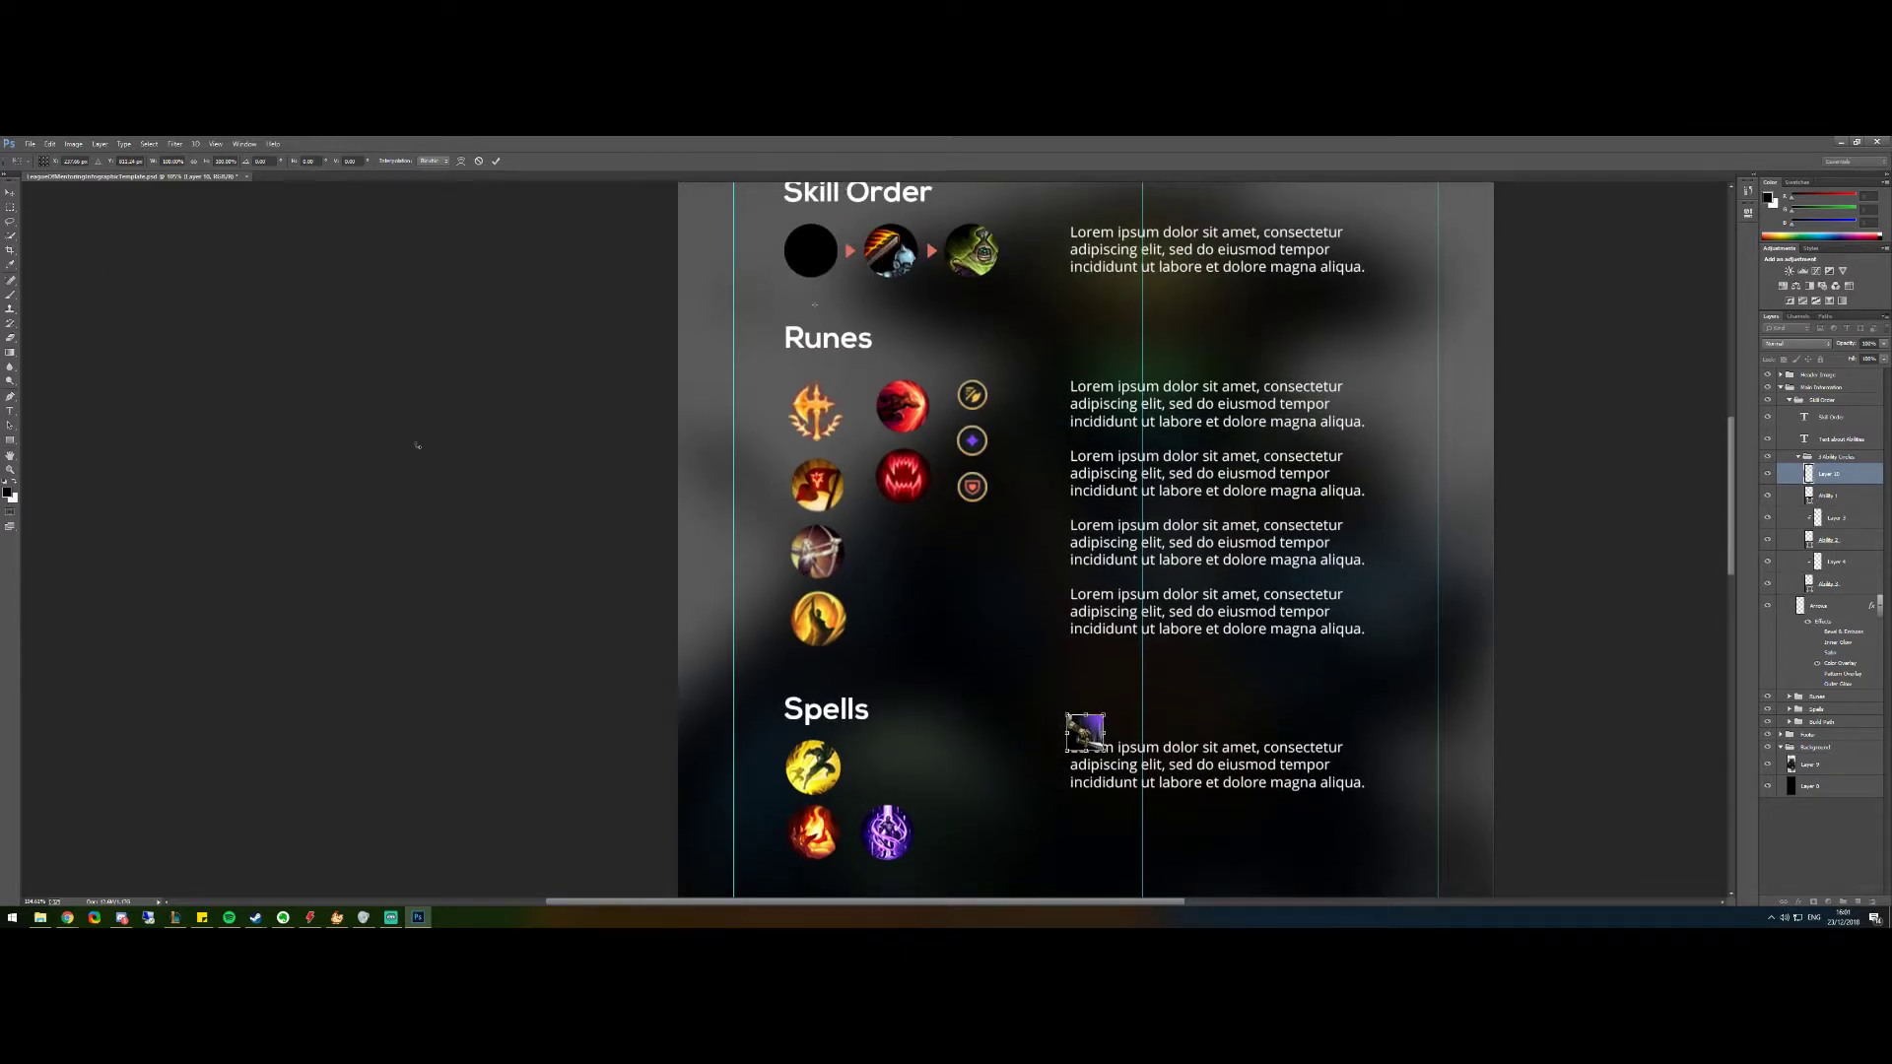
# Place the icon over the first Skill Order circle, enlarged to about 143%
pyautogui.click(10, 192)
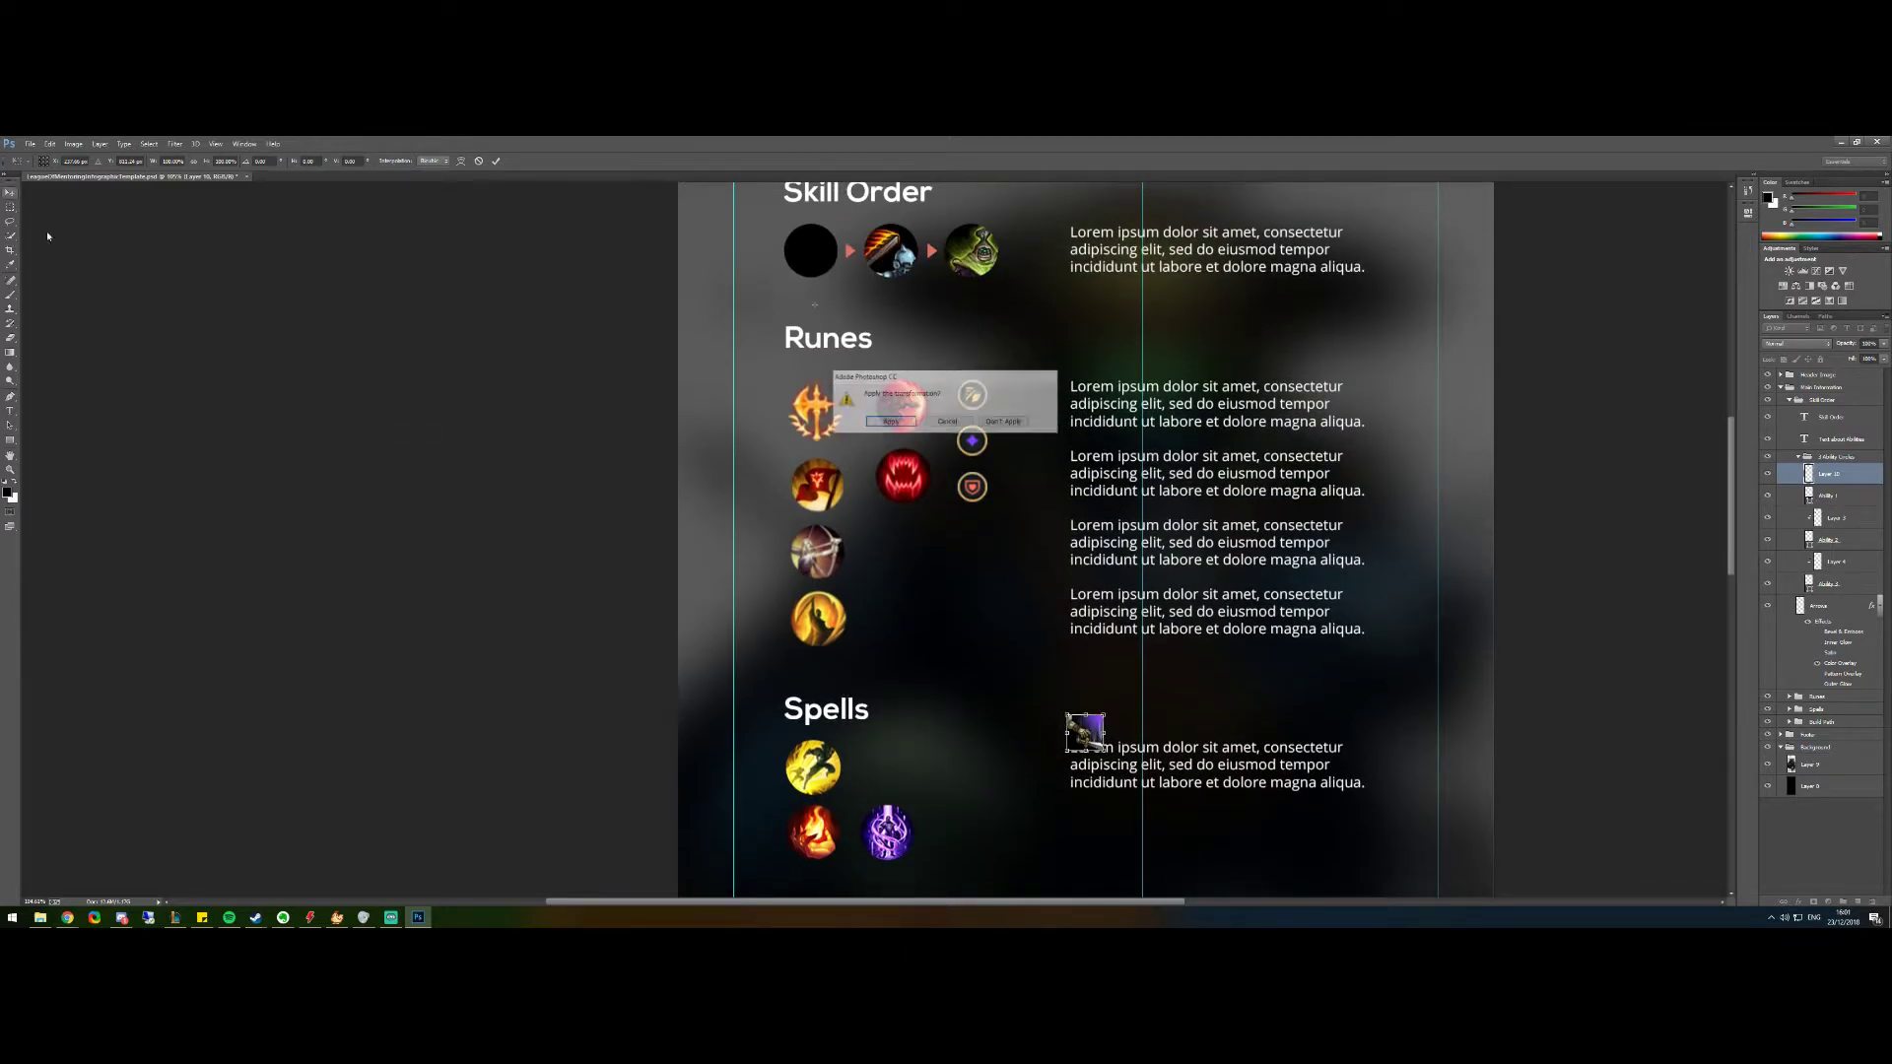
pyautogui.click(946, 424)
pyautogui.moveTo(1085, 732); pyautogui.dragTo(810, 252)
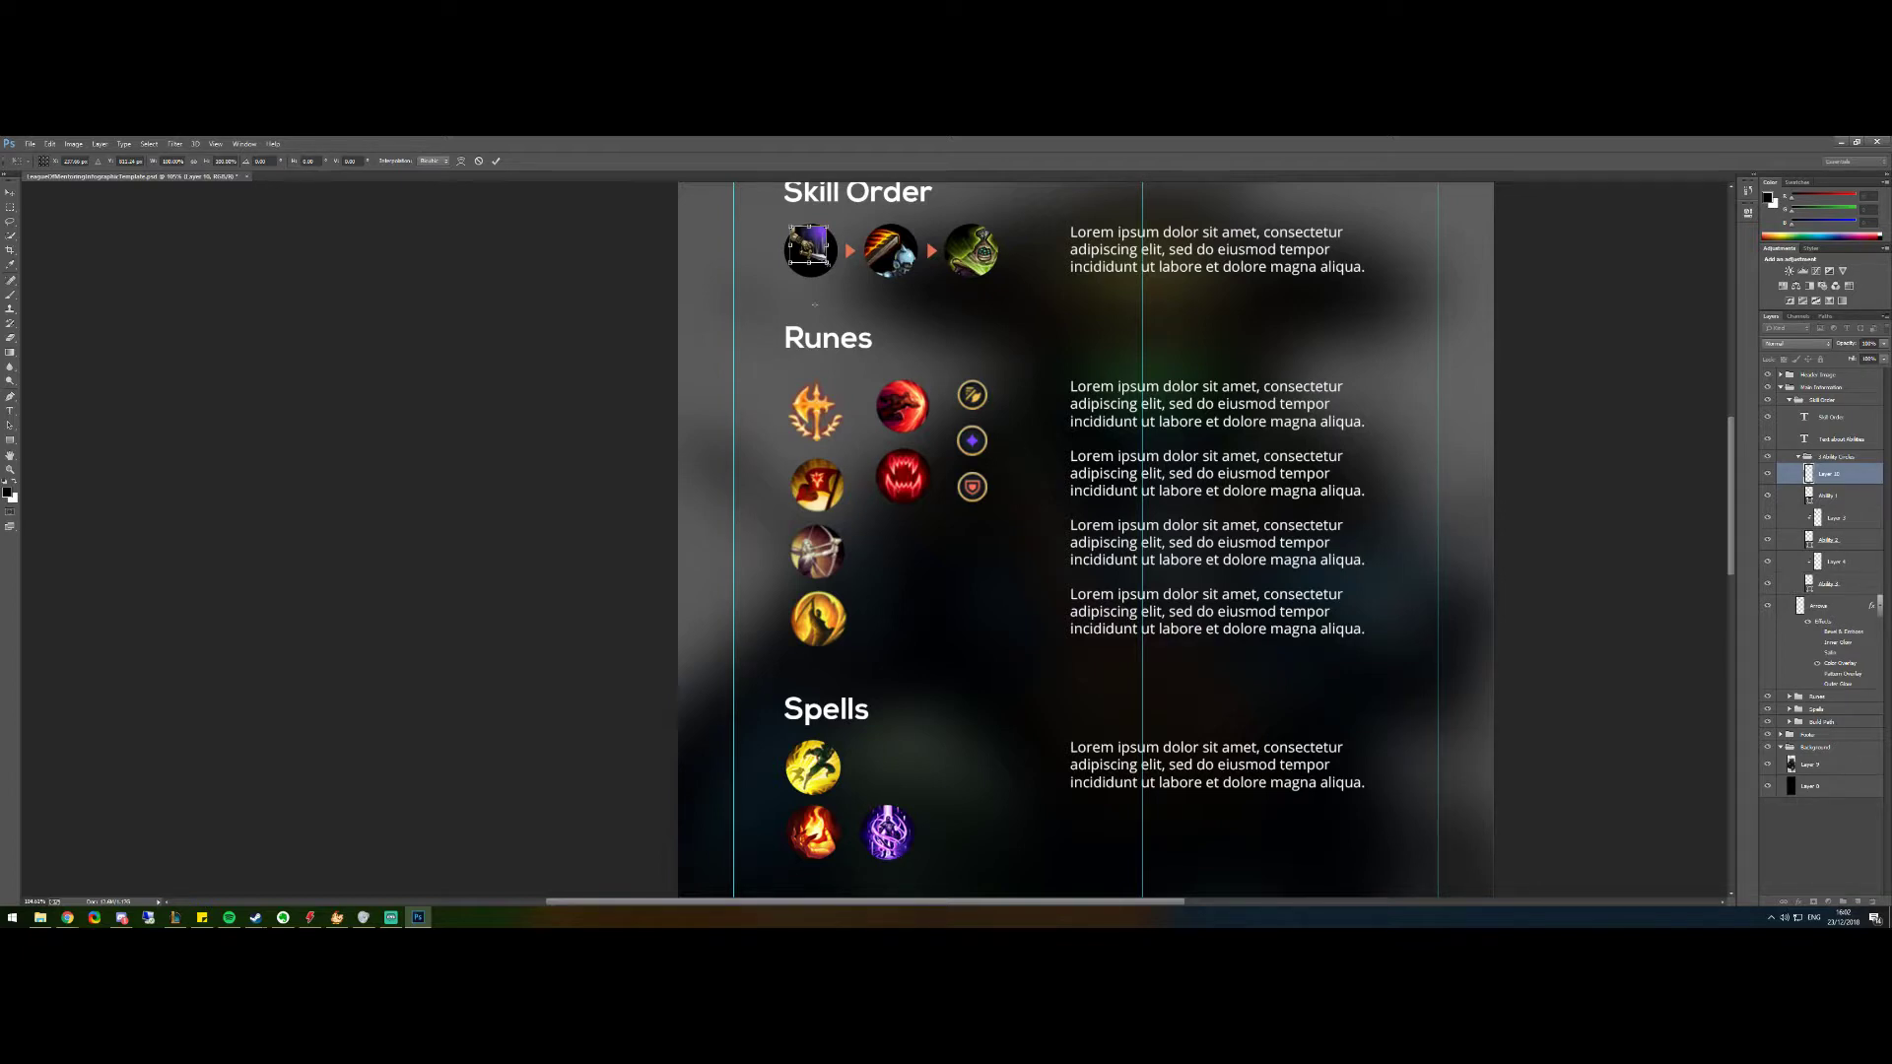
pyautogui.moveTo(827, 264)
pyautogui.mouseDown()
pyautogui.moveTo(855, 282)
pyautogui.moveTo(810, 247)
pyautogui.moveTo(842, 277)
pyautogui.mouseUp()
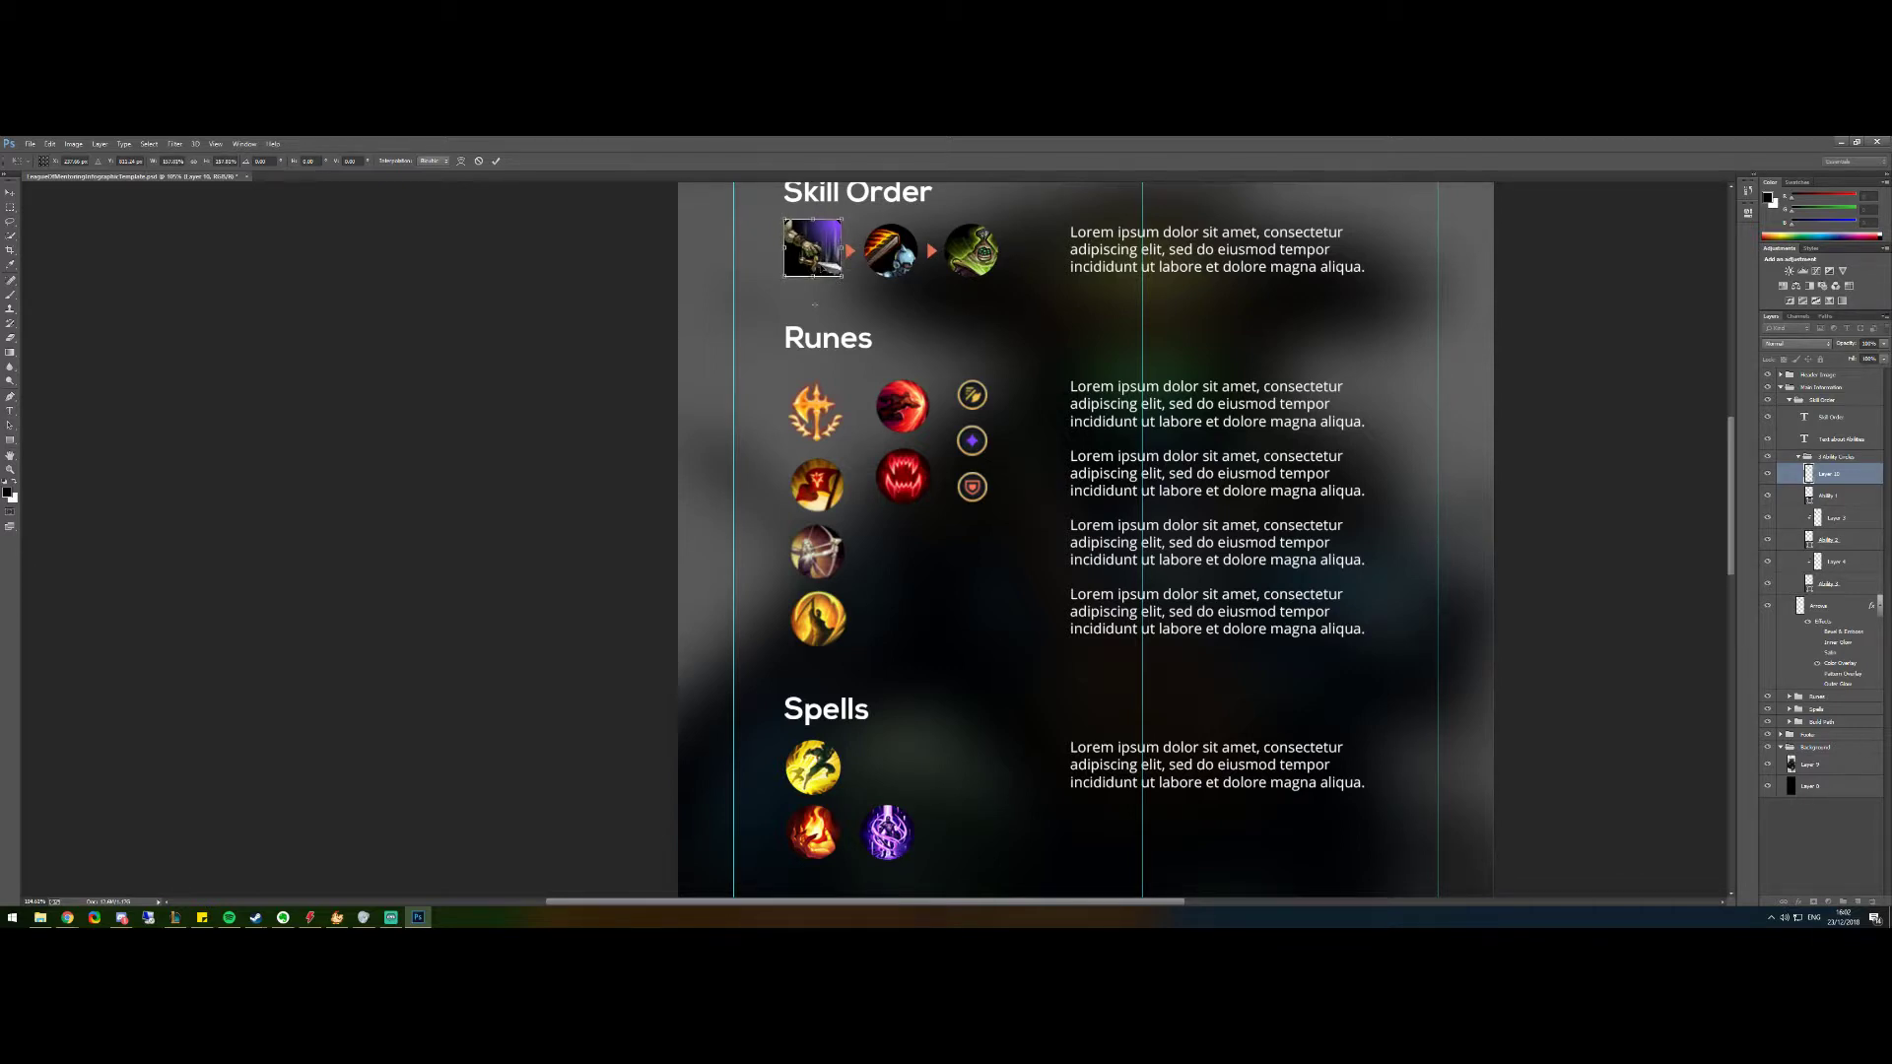
pyautogui.press('Return')
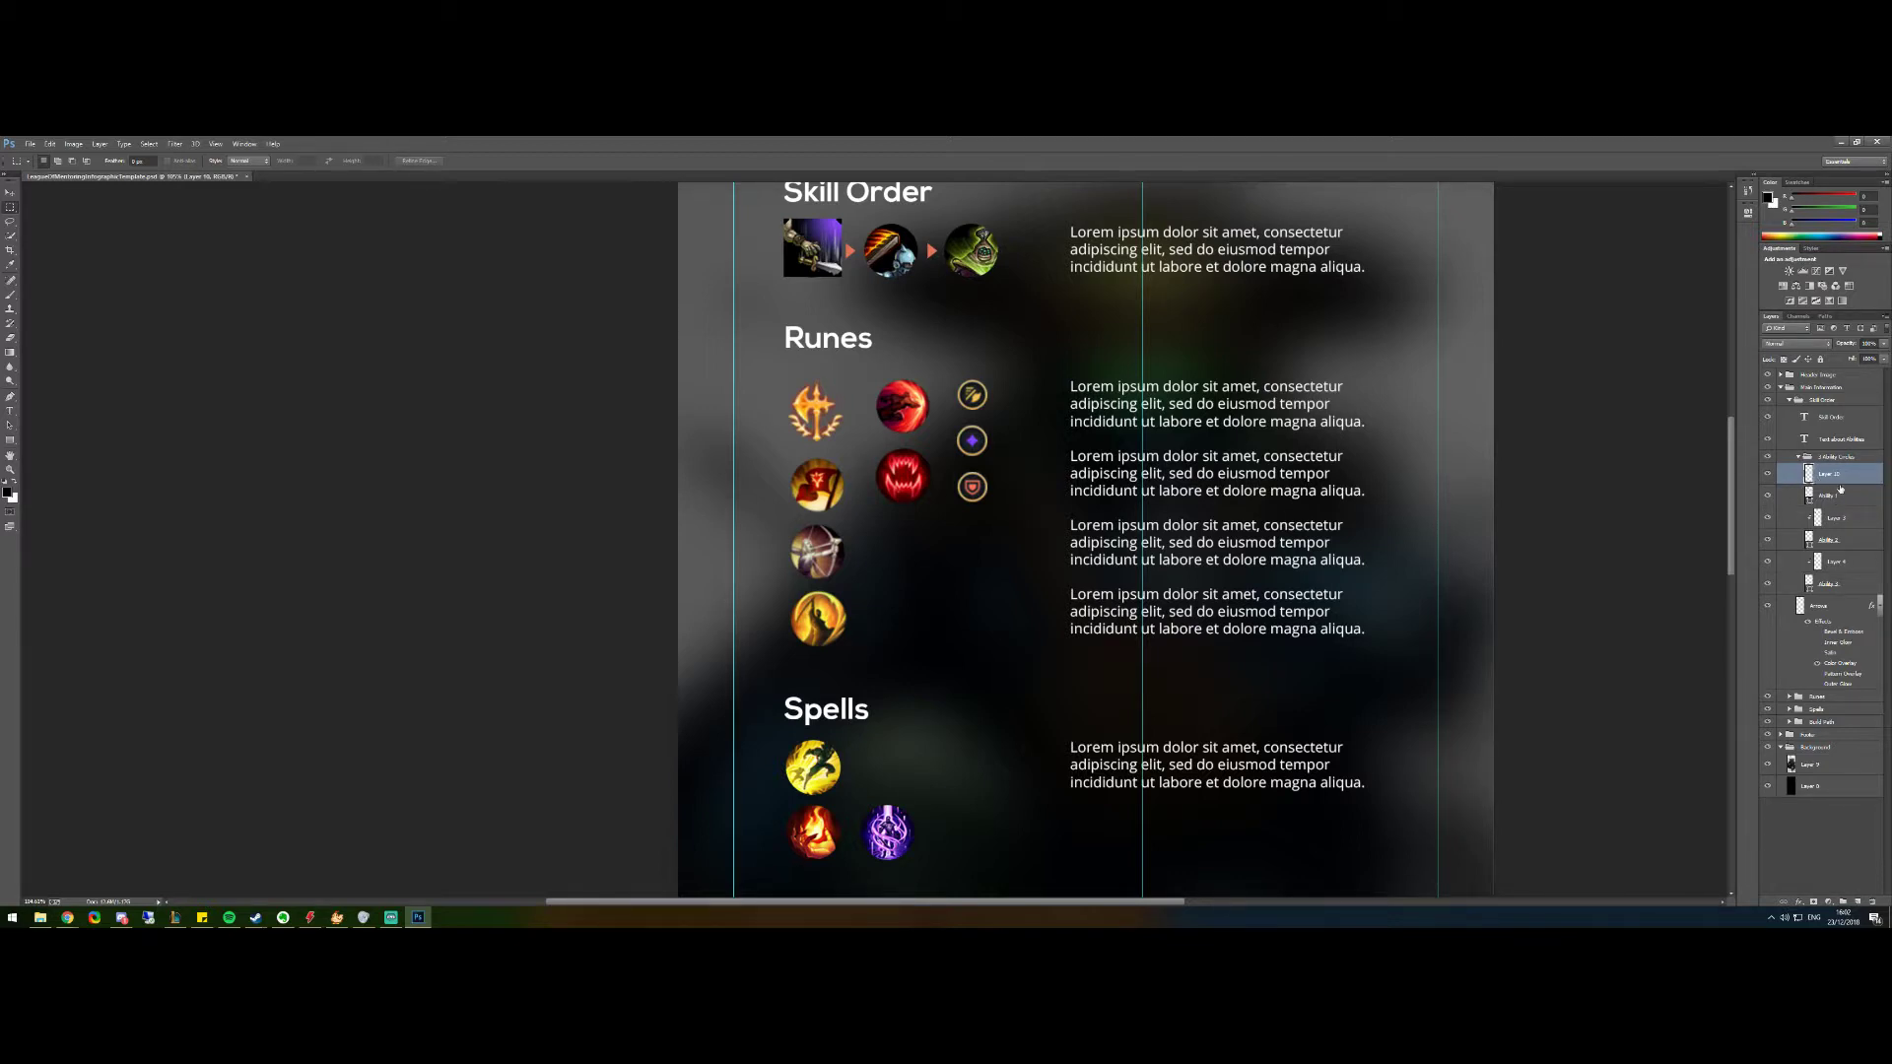
# Create a clipping mask clipping Layer 10 into the Ability 1 circle
pyautogui.moveTo(1839, 487); pyautogui.dragTo(1839, 479)
pyautogui.keyDown('alt'); pyautogui.click(1839, 480); pyautogui.keyUp('alt')
pyautogui.scroll(-1, 482, 458)
pyautogui.scroll(2, 482, 458)
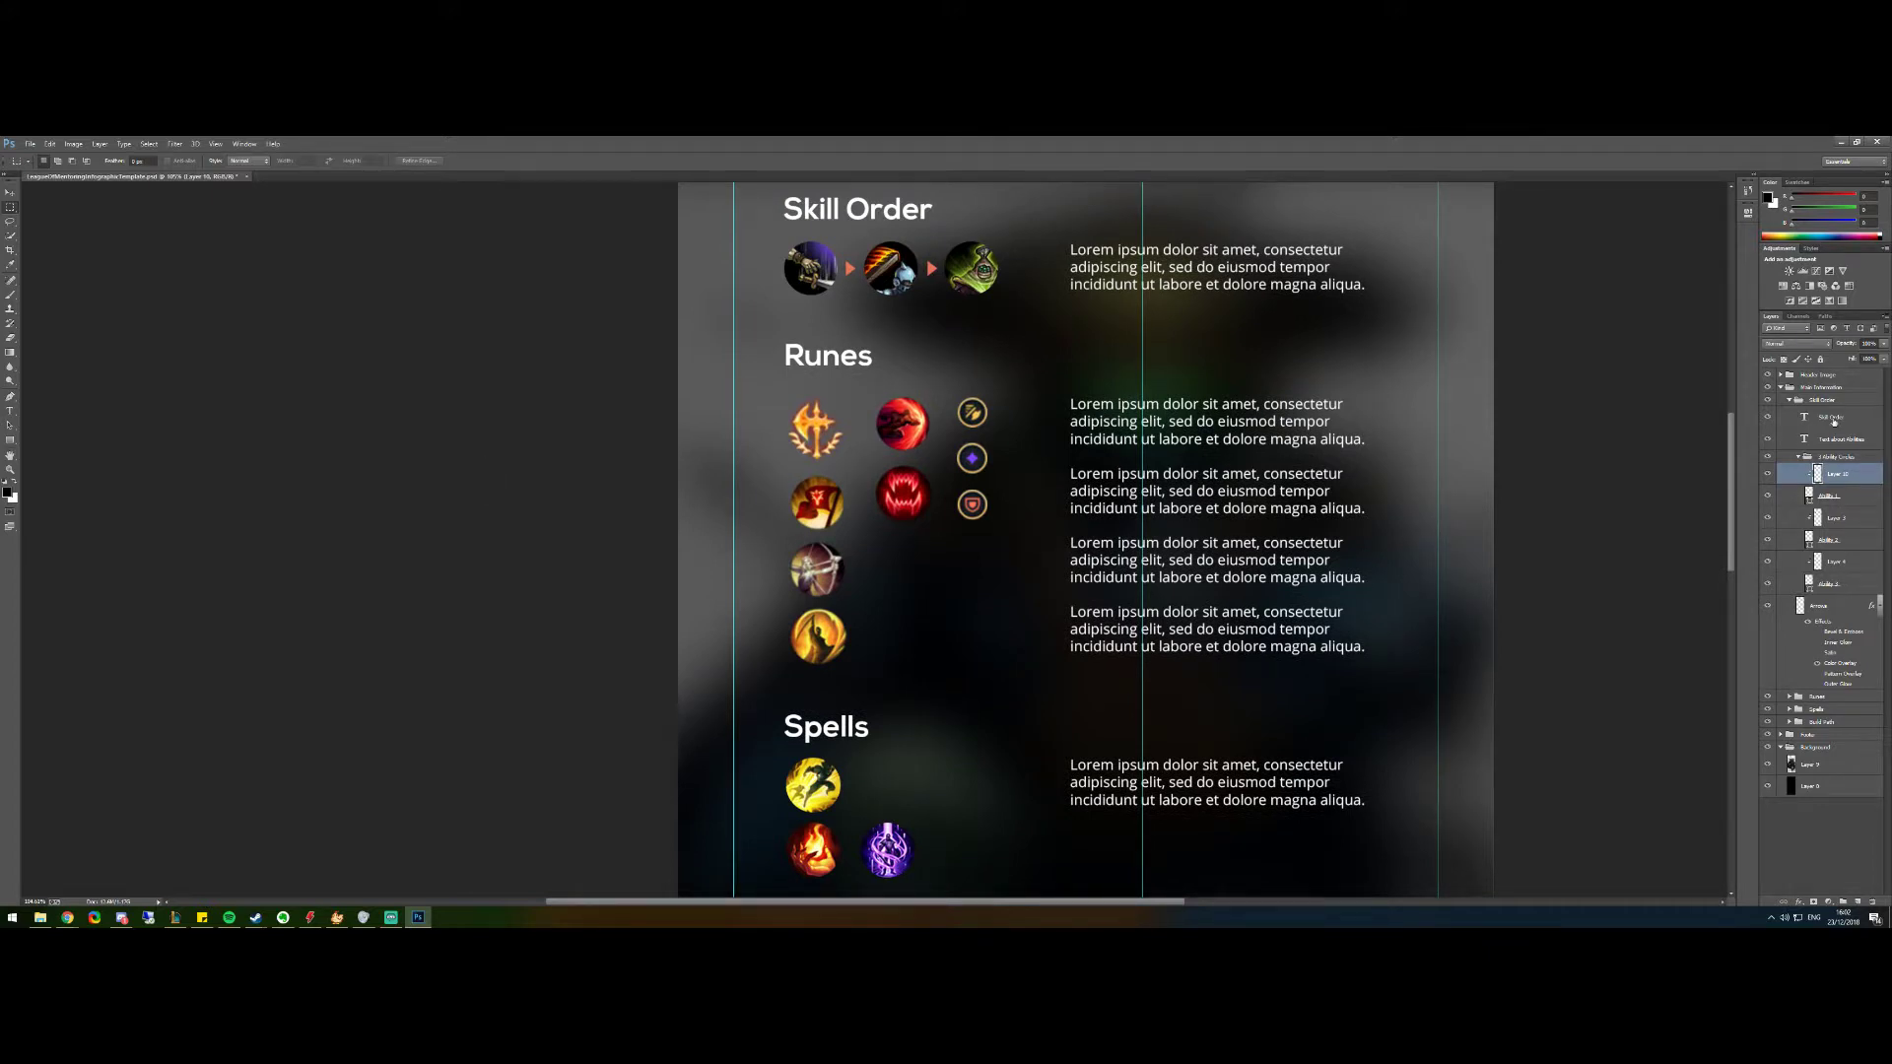
# Collapse Main Information and put a type cursor in the first Lorem ipsum paragraph under Skill Order
pyautogui.click(1780, 387)
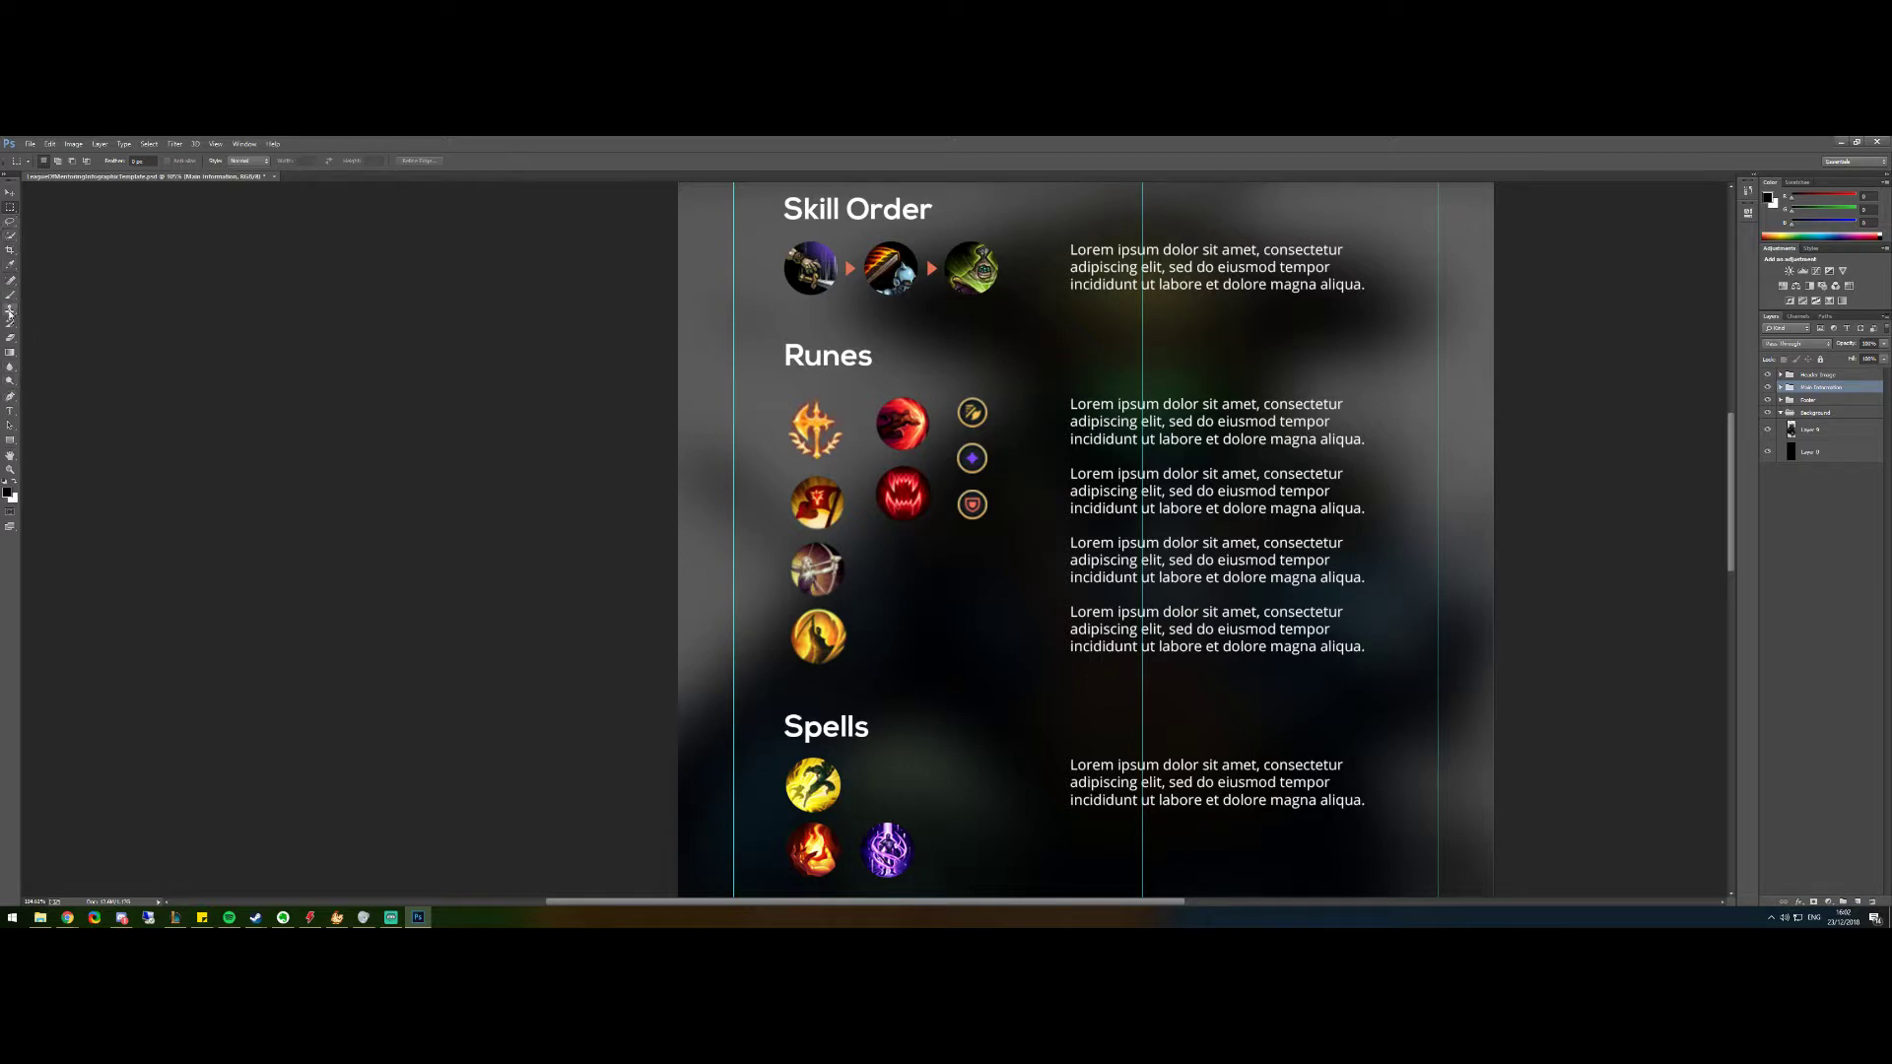
pyautogui.click(10, 411)
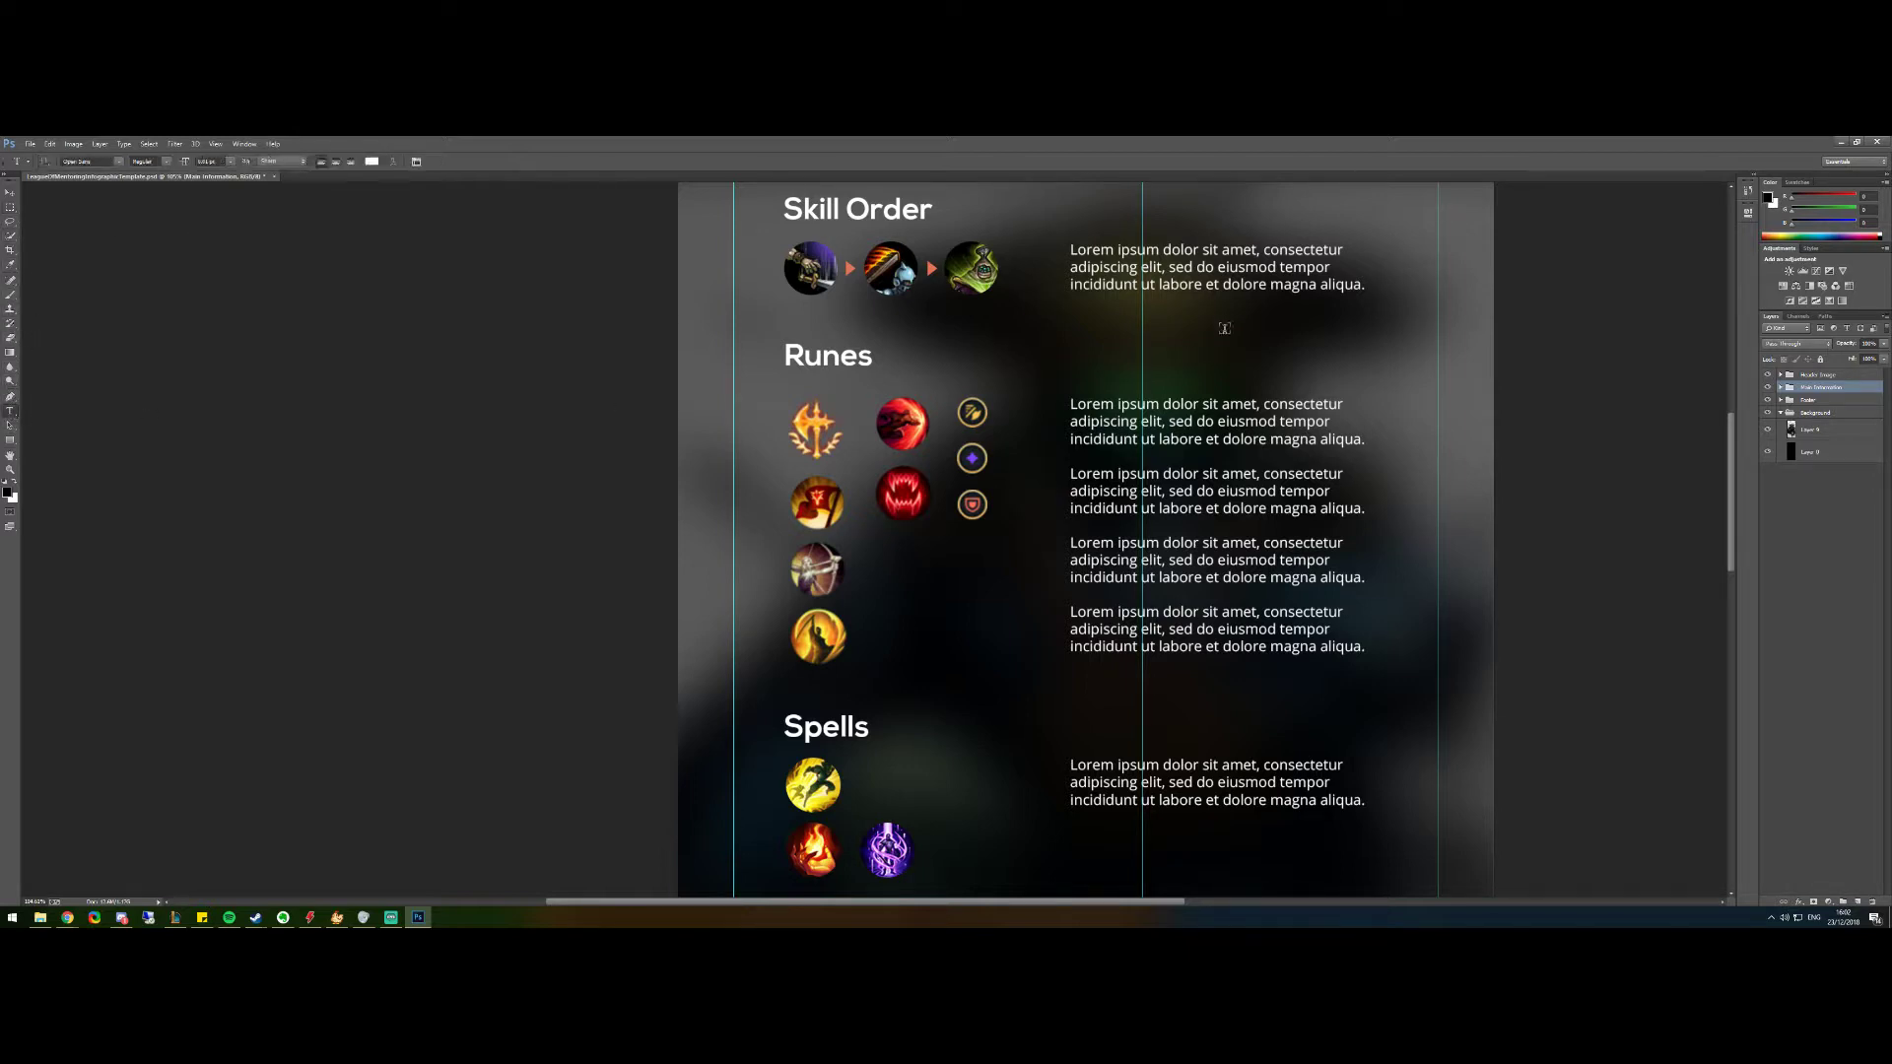
pyautogui.click(1126, 264)
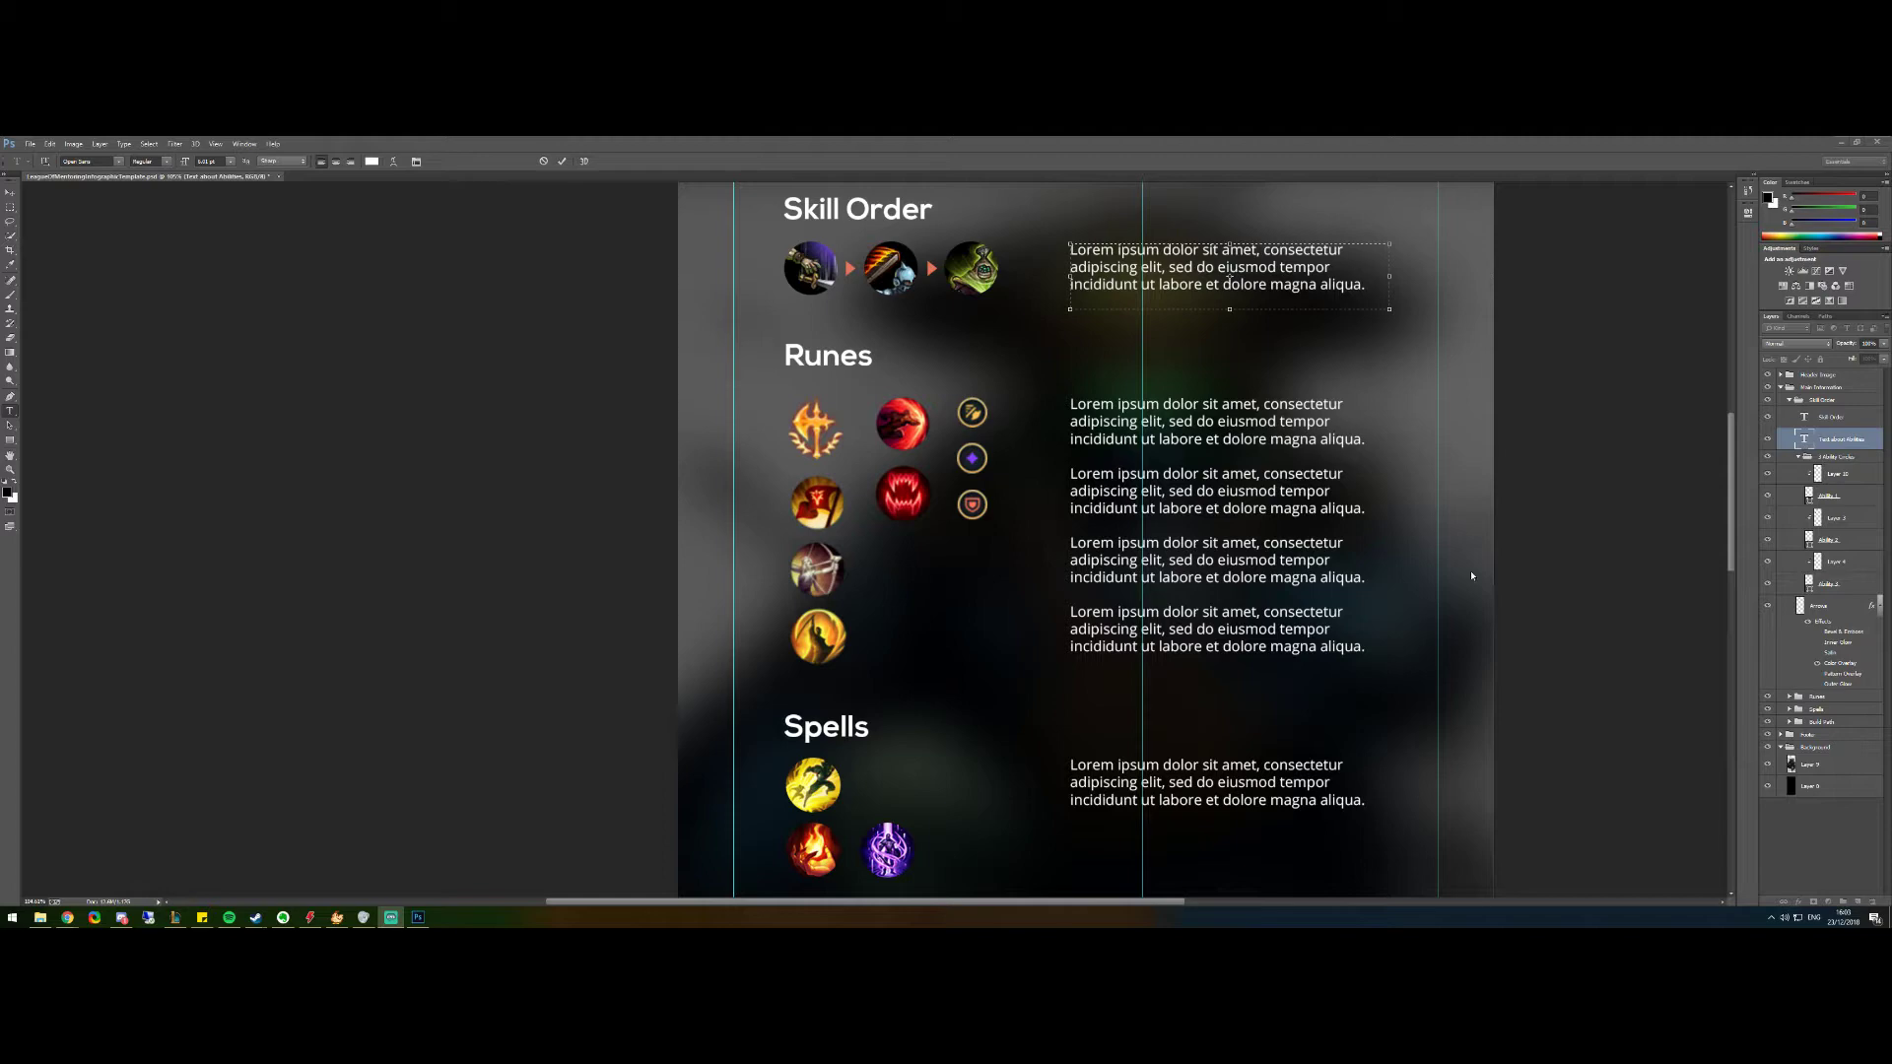
pyautogui.moveTo(1734, 519); pyautogui.dragTo(1692, 517)
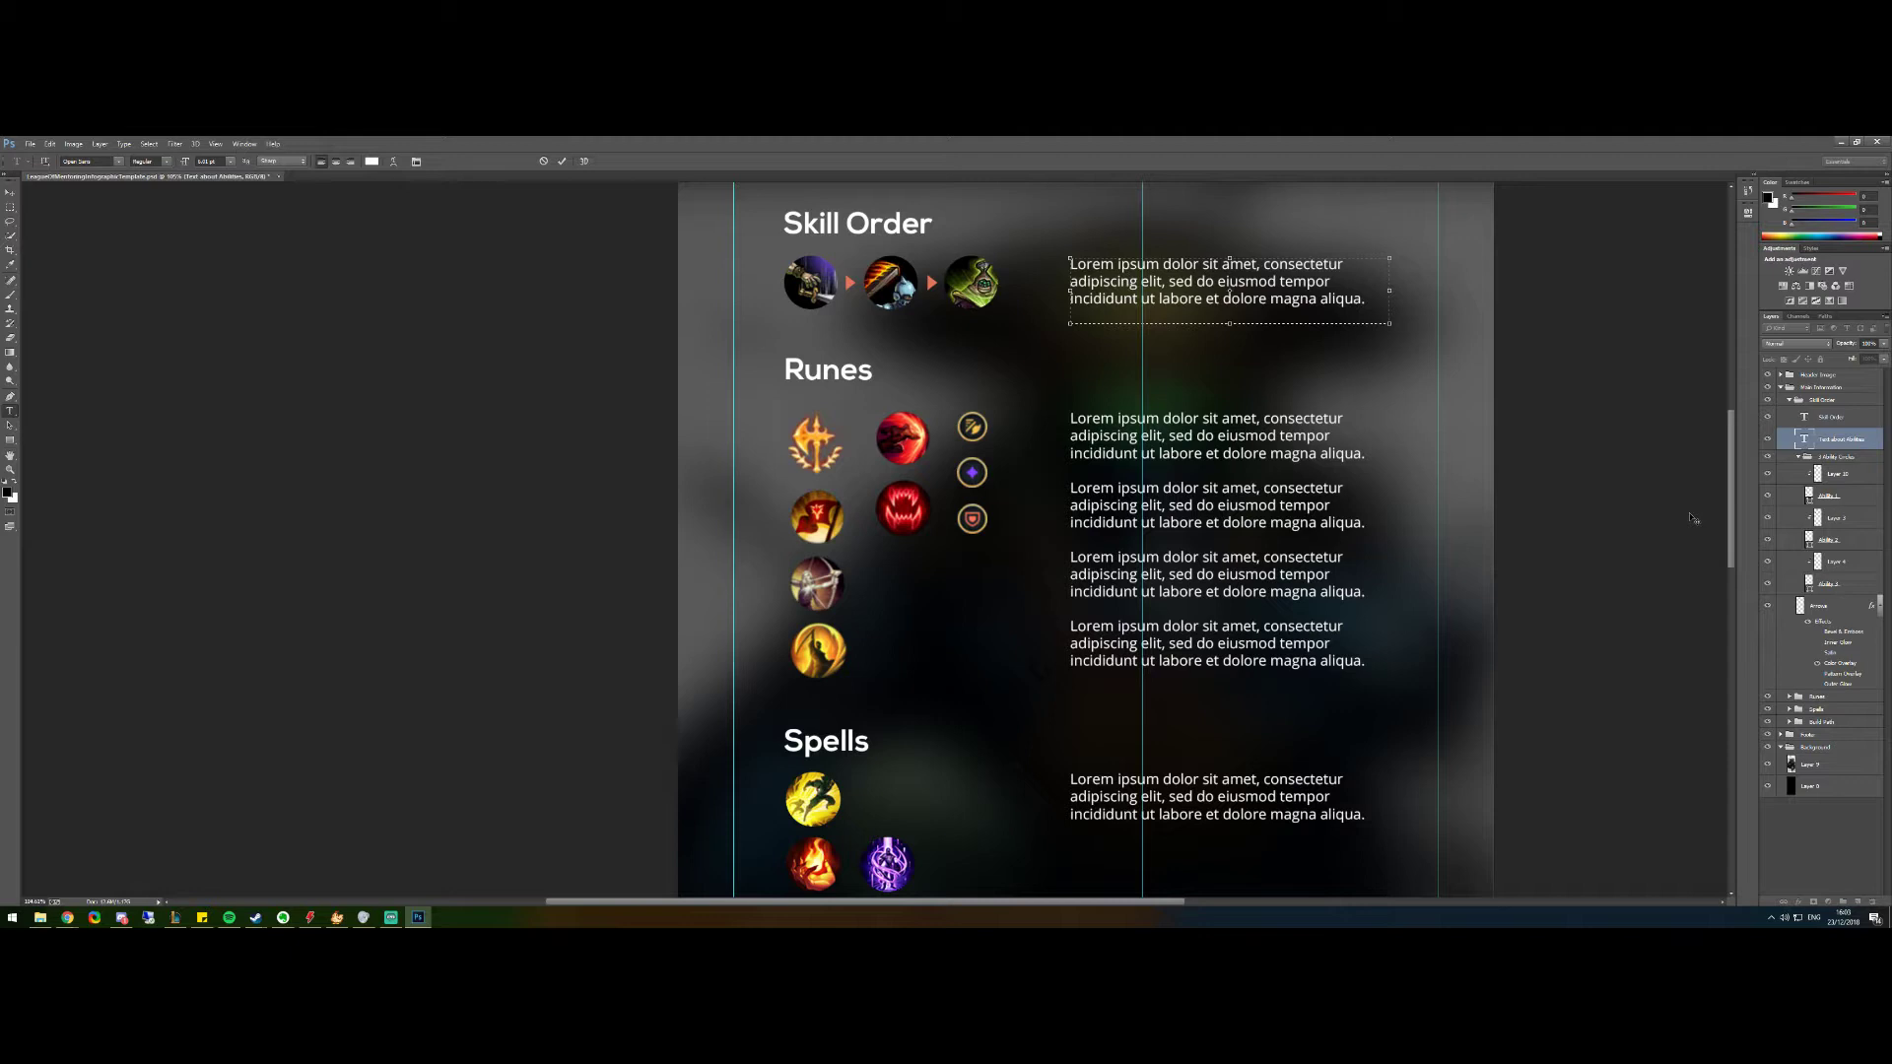
pyautogui.moveTo(1691, 517); pyautogui.dragTo(1695, 546)
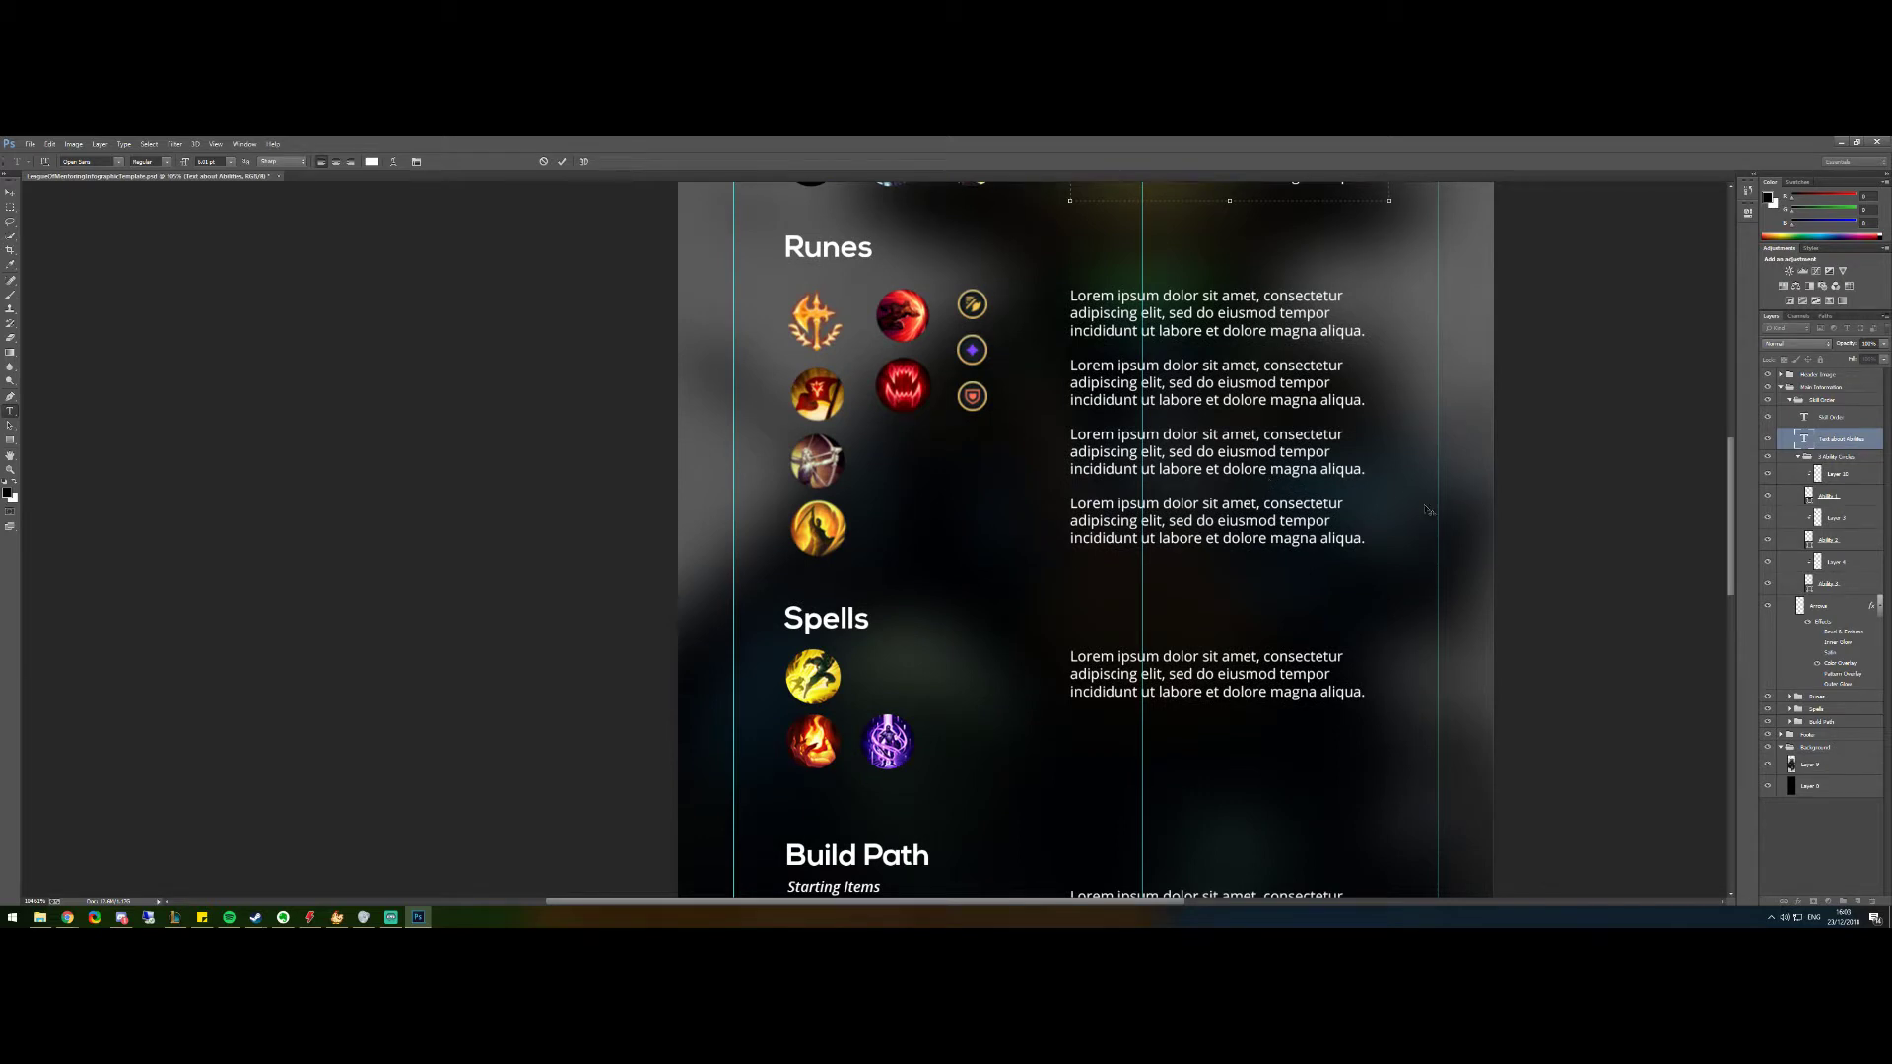
pyautogui.moveTo(1735, 511); pyautogui.dragTo(1729, 549)
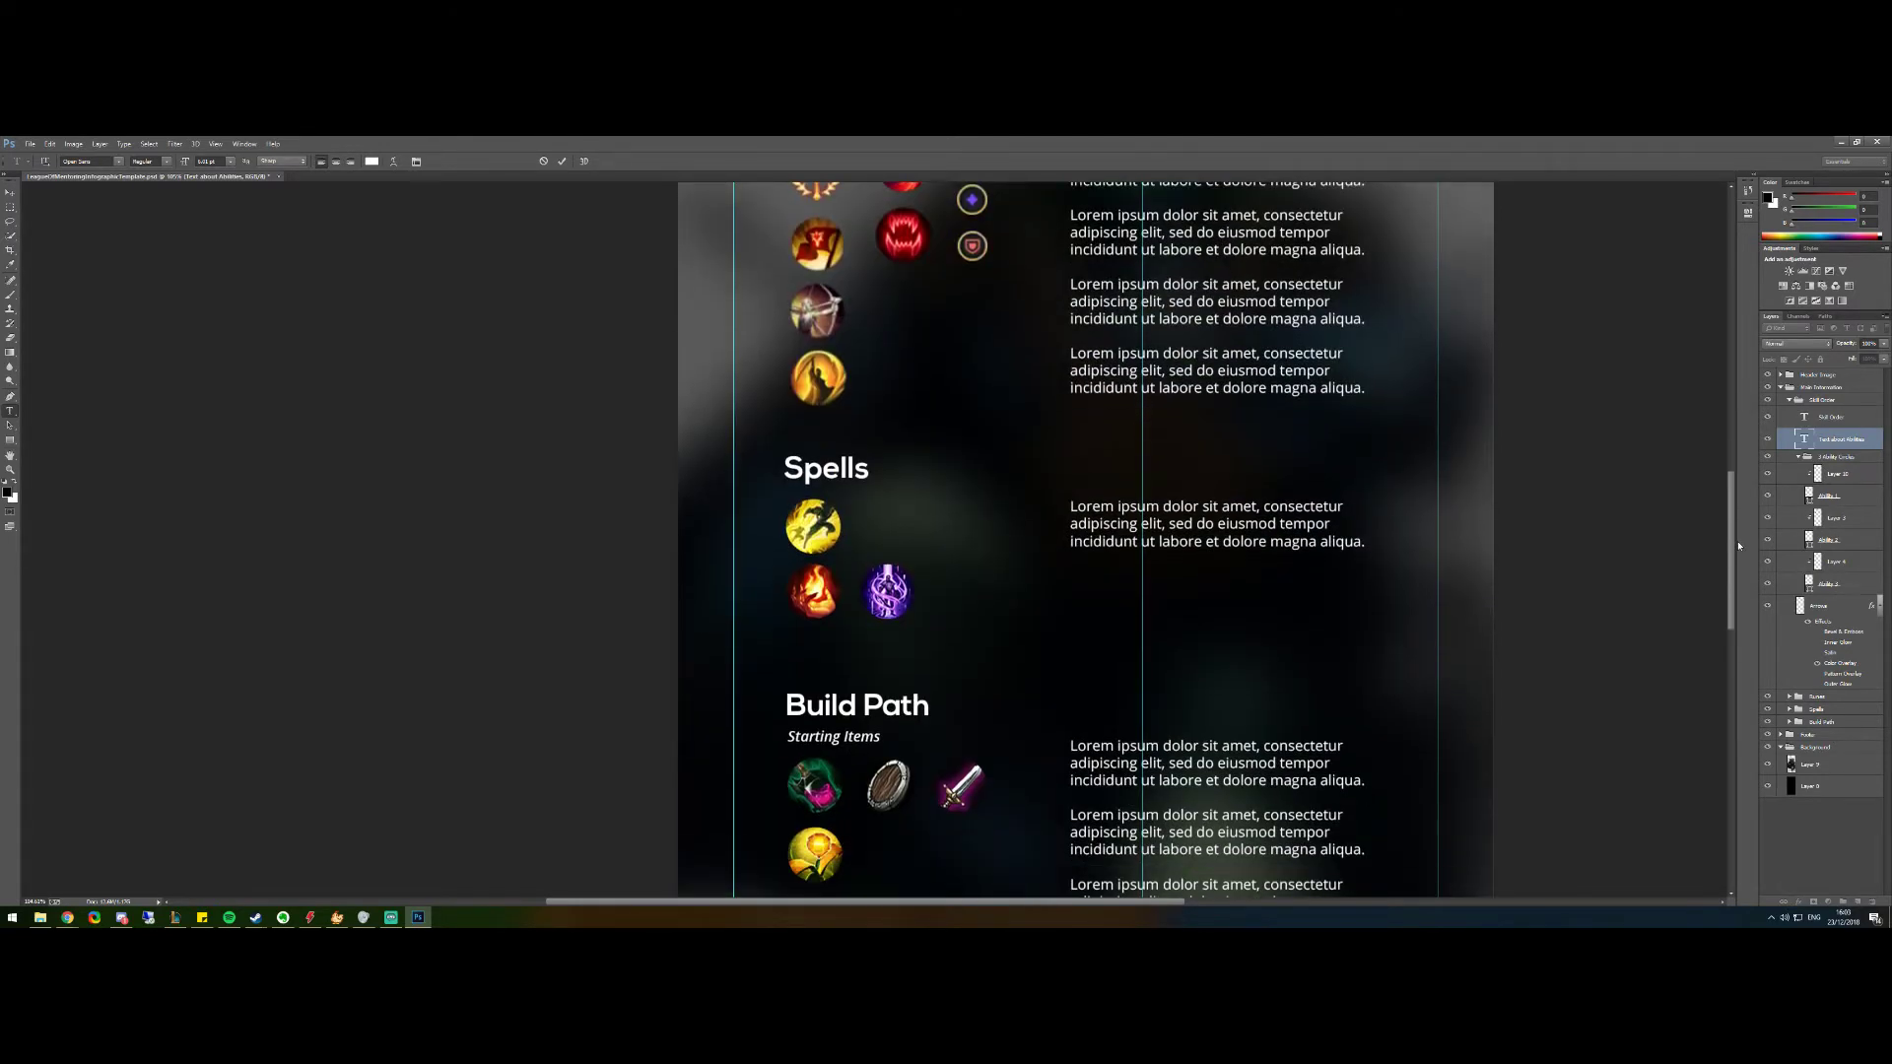
# Hide the purple Spell F 2 icon beside the fire spell in the Spells group
pyautogui.click(1790, 403)
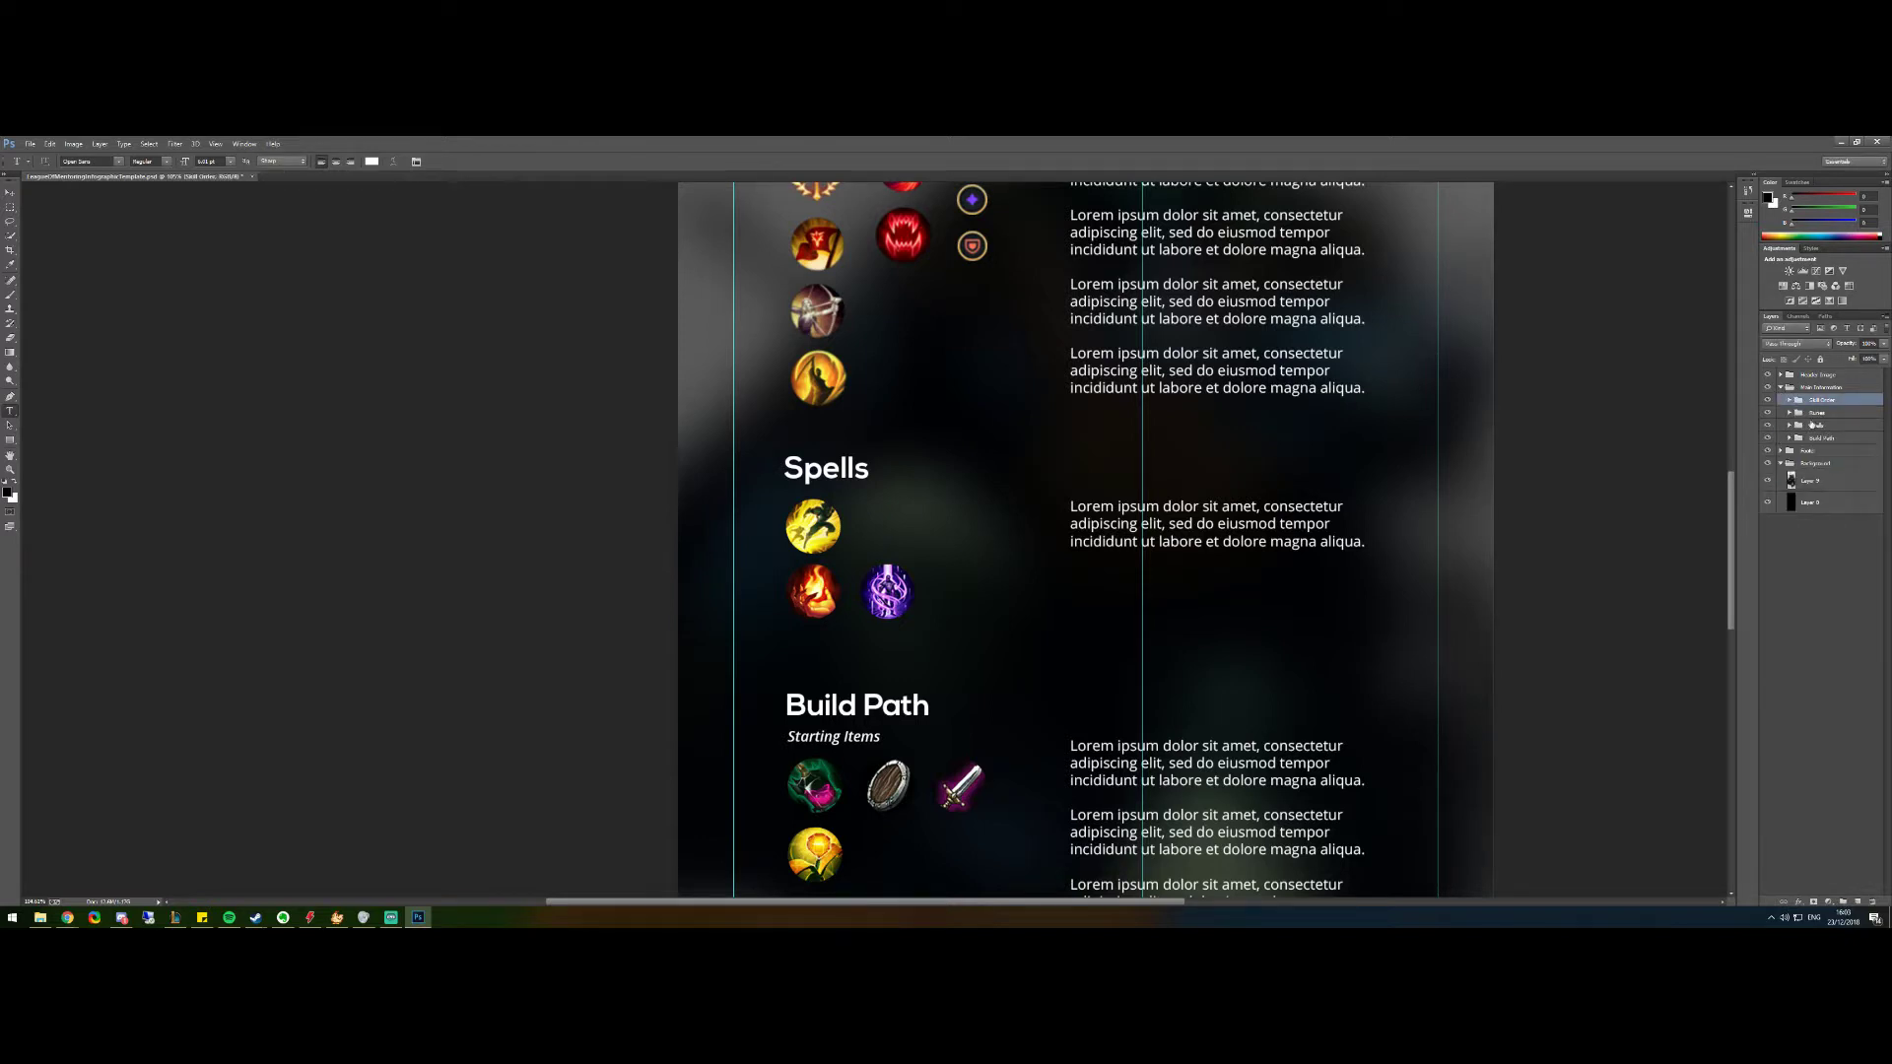
pyautogui.click(1790, 425)
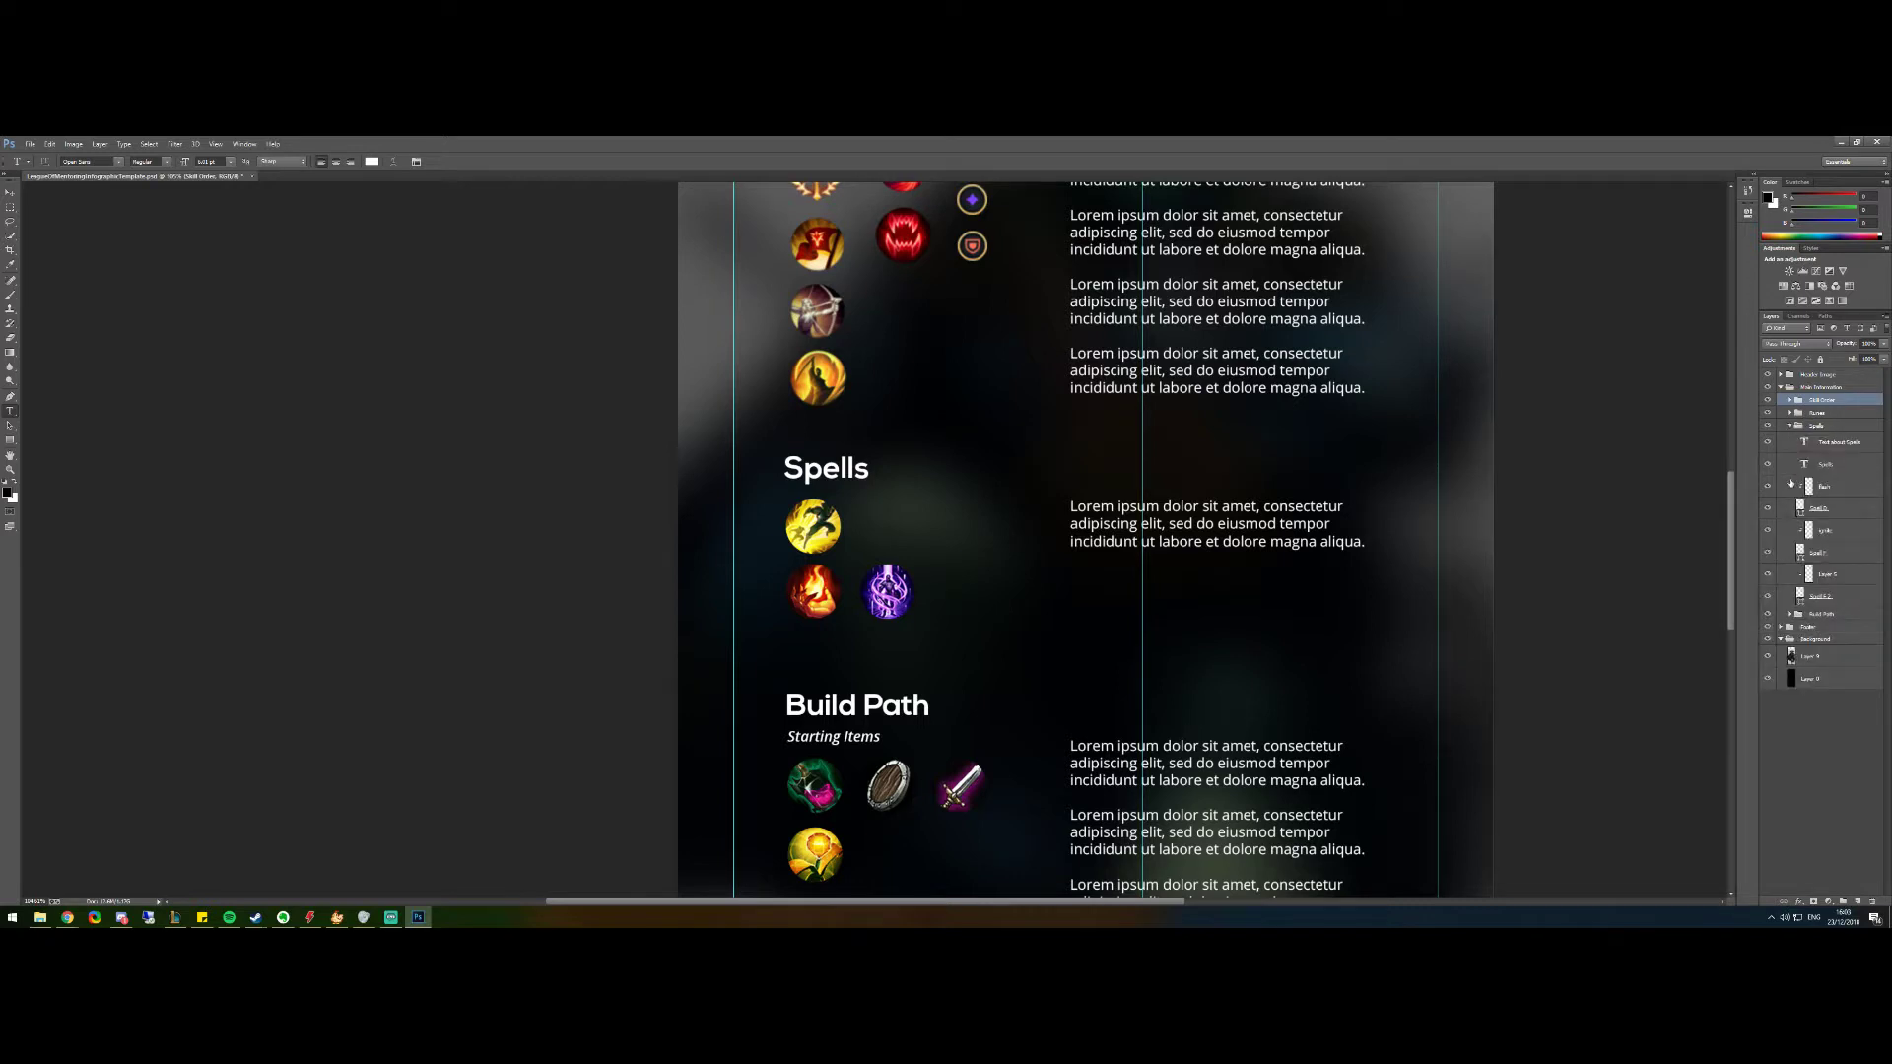
pyautogui.click(1829, 537)
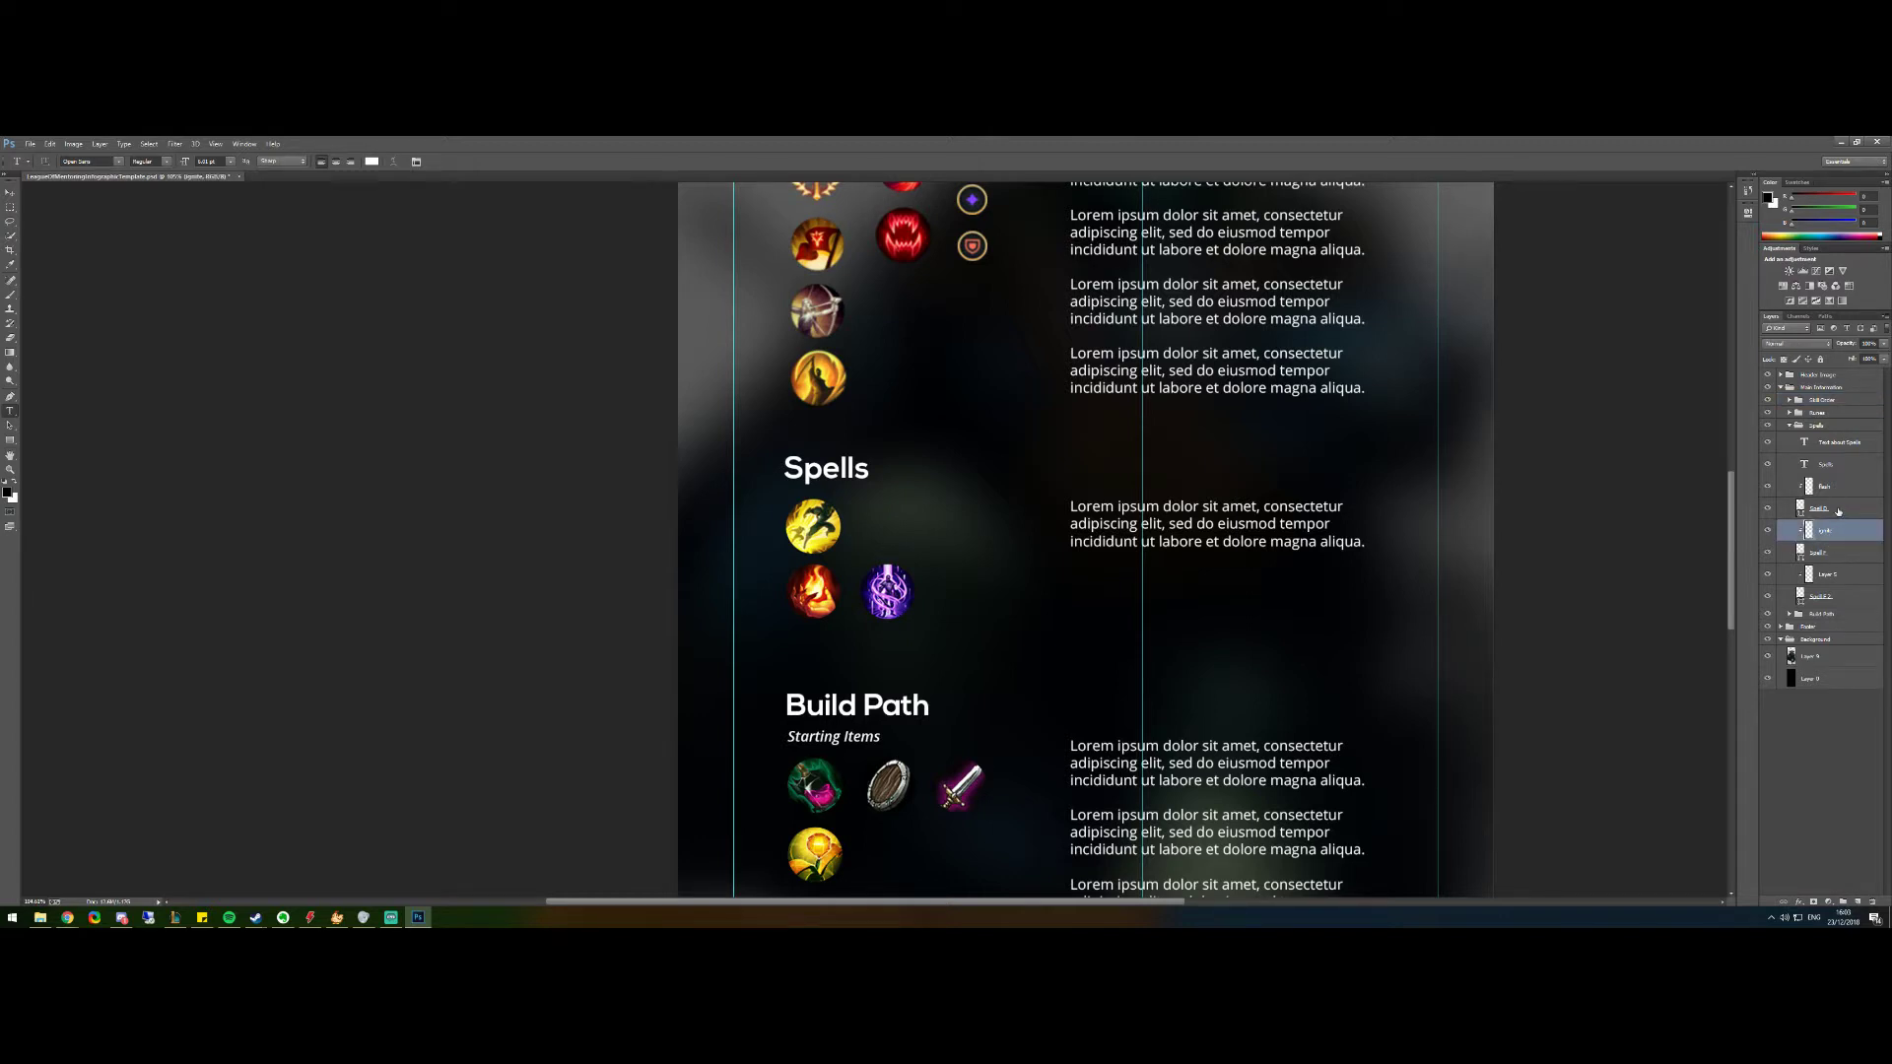
pyautogui.click(1832, 509)
pyautogui.click(1840, 554)
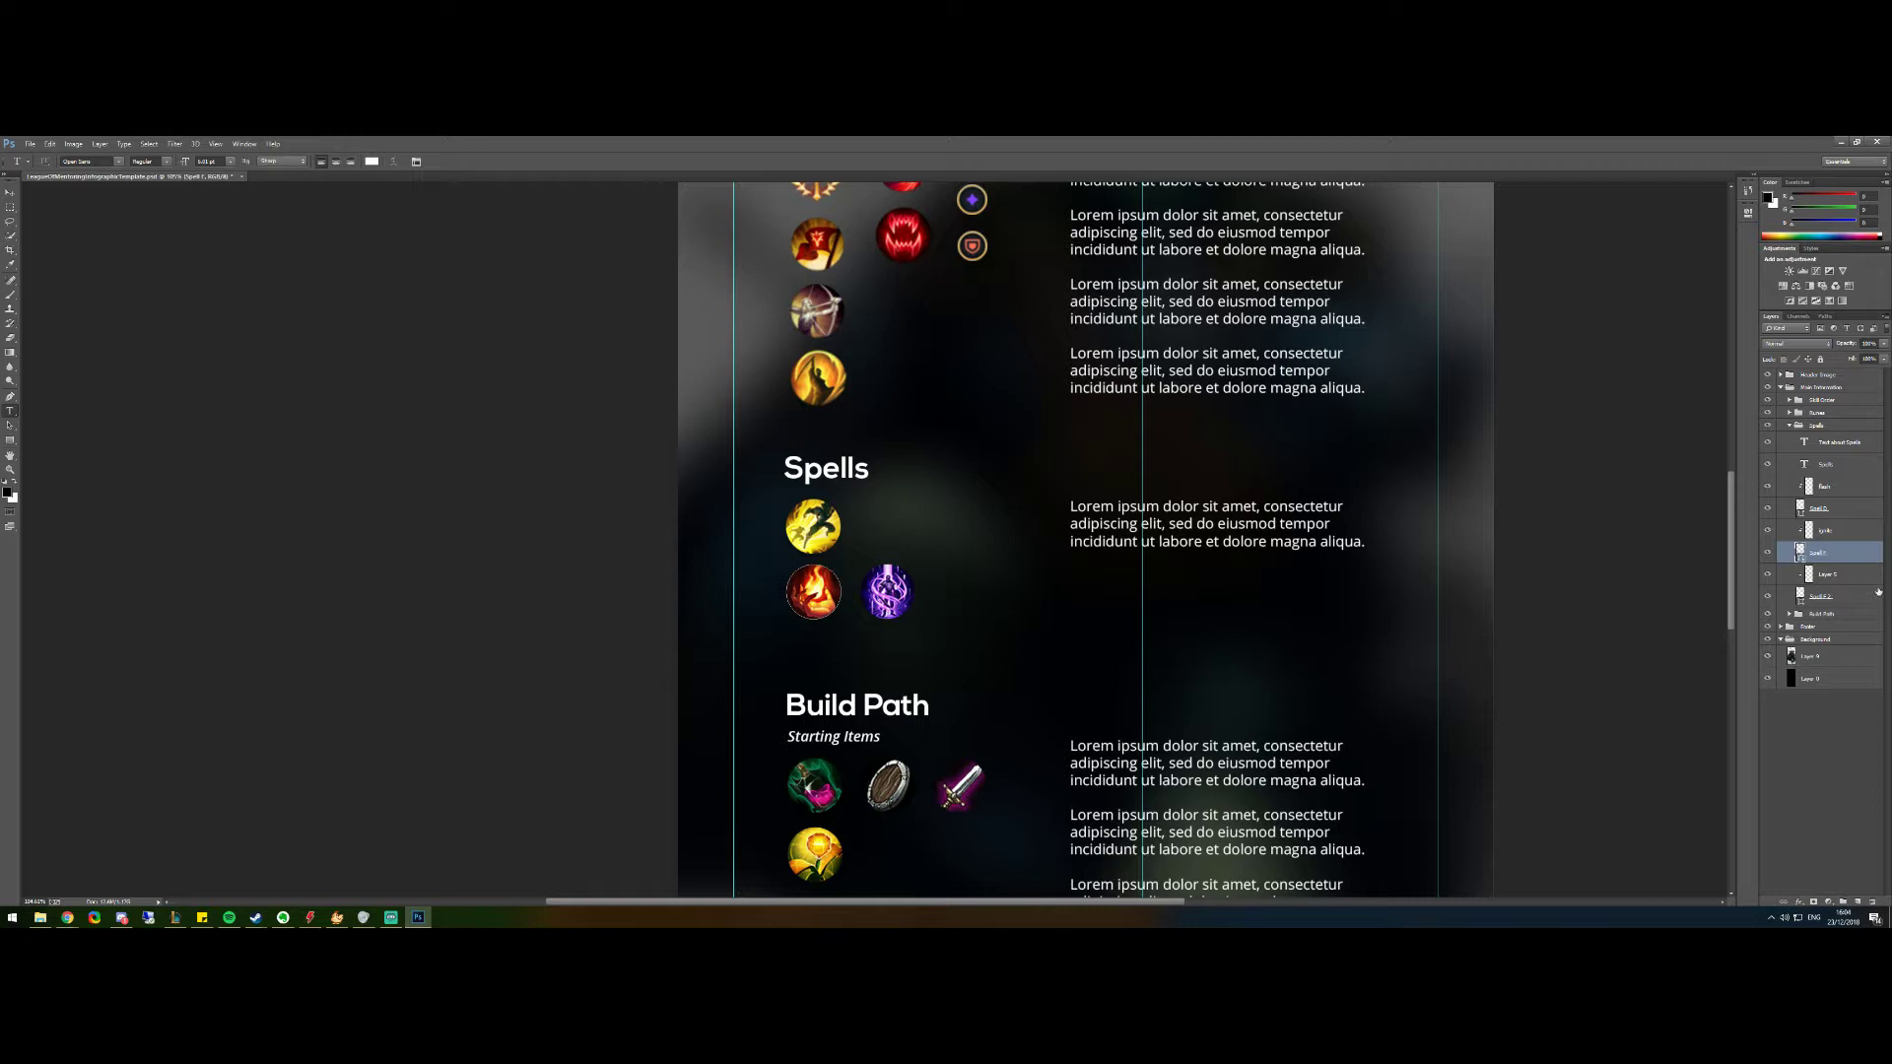
pyautogui.click(1842, 600)
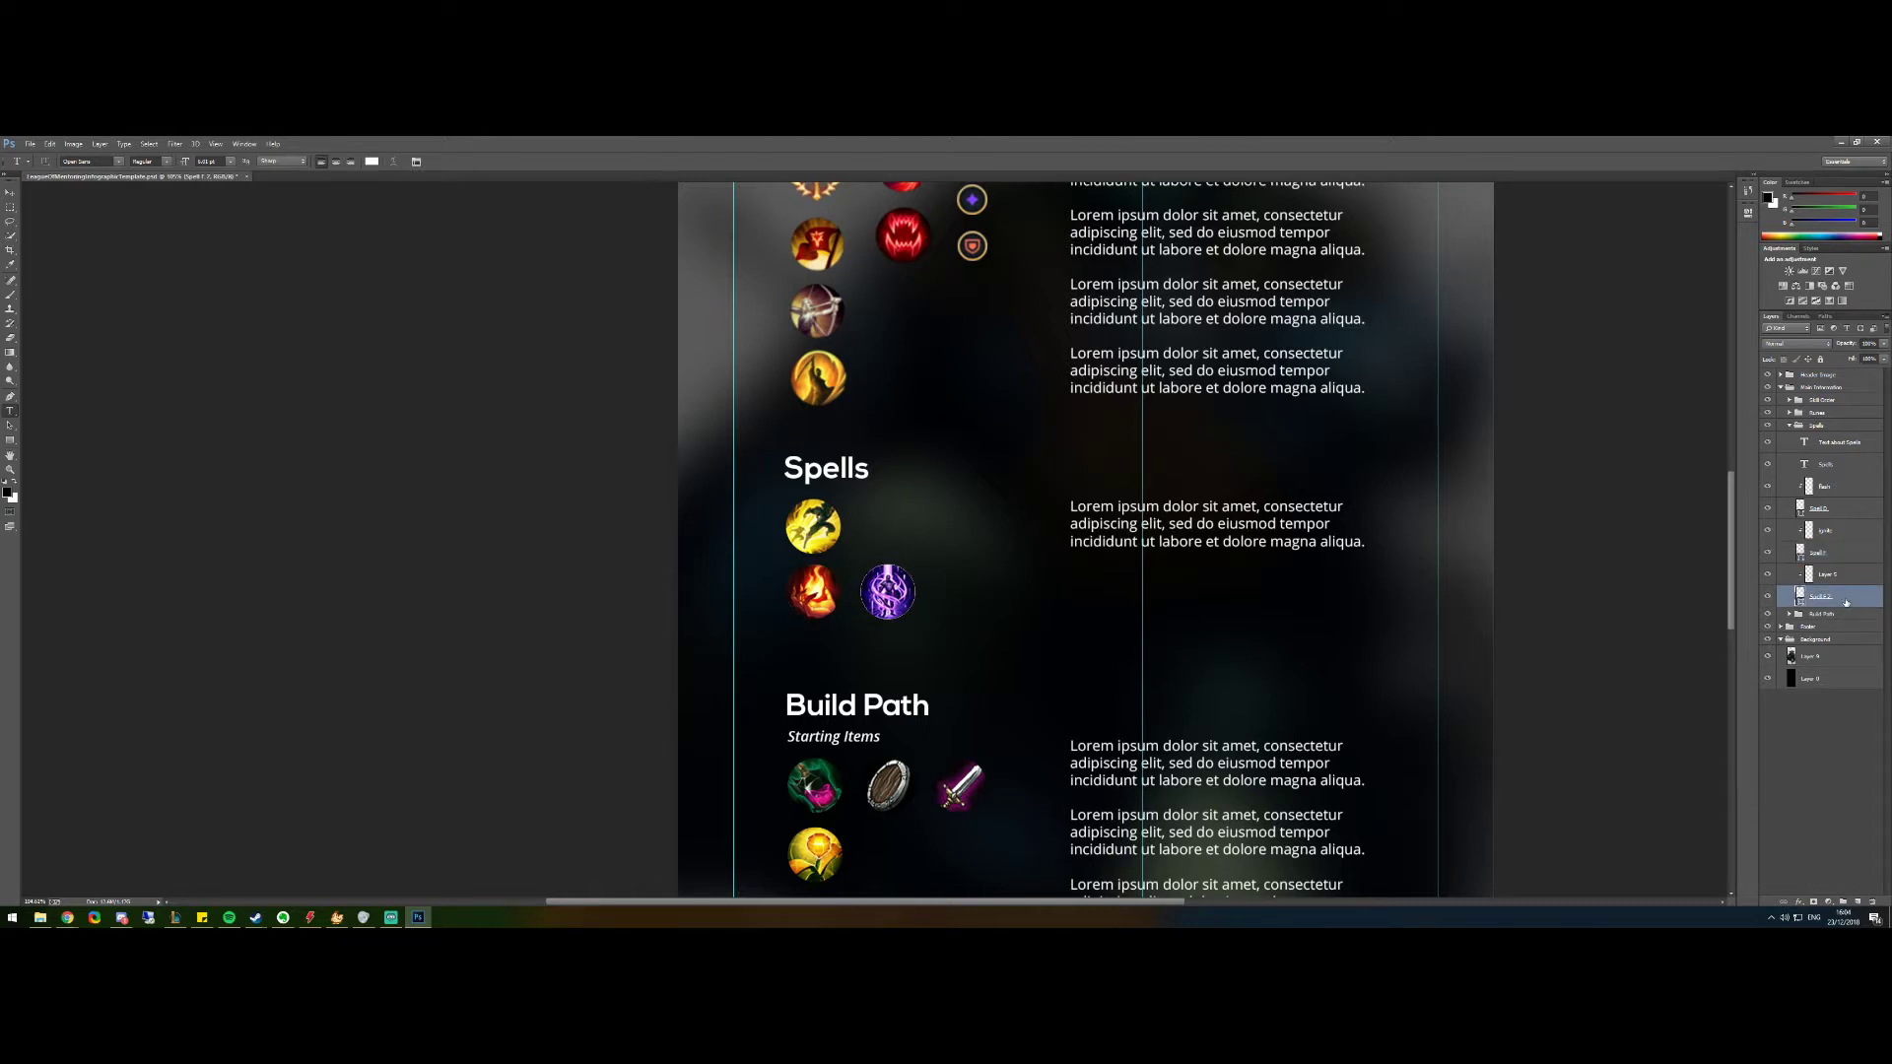
pyautogui.click(1765, 598)
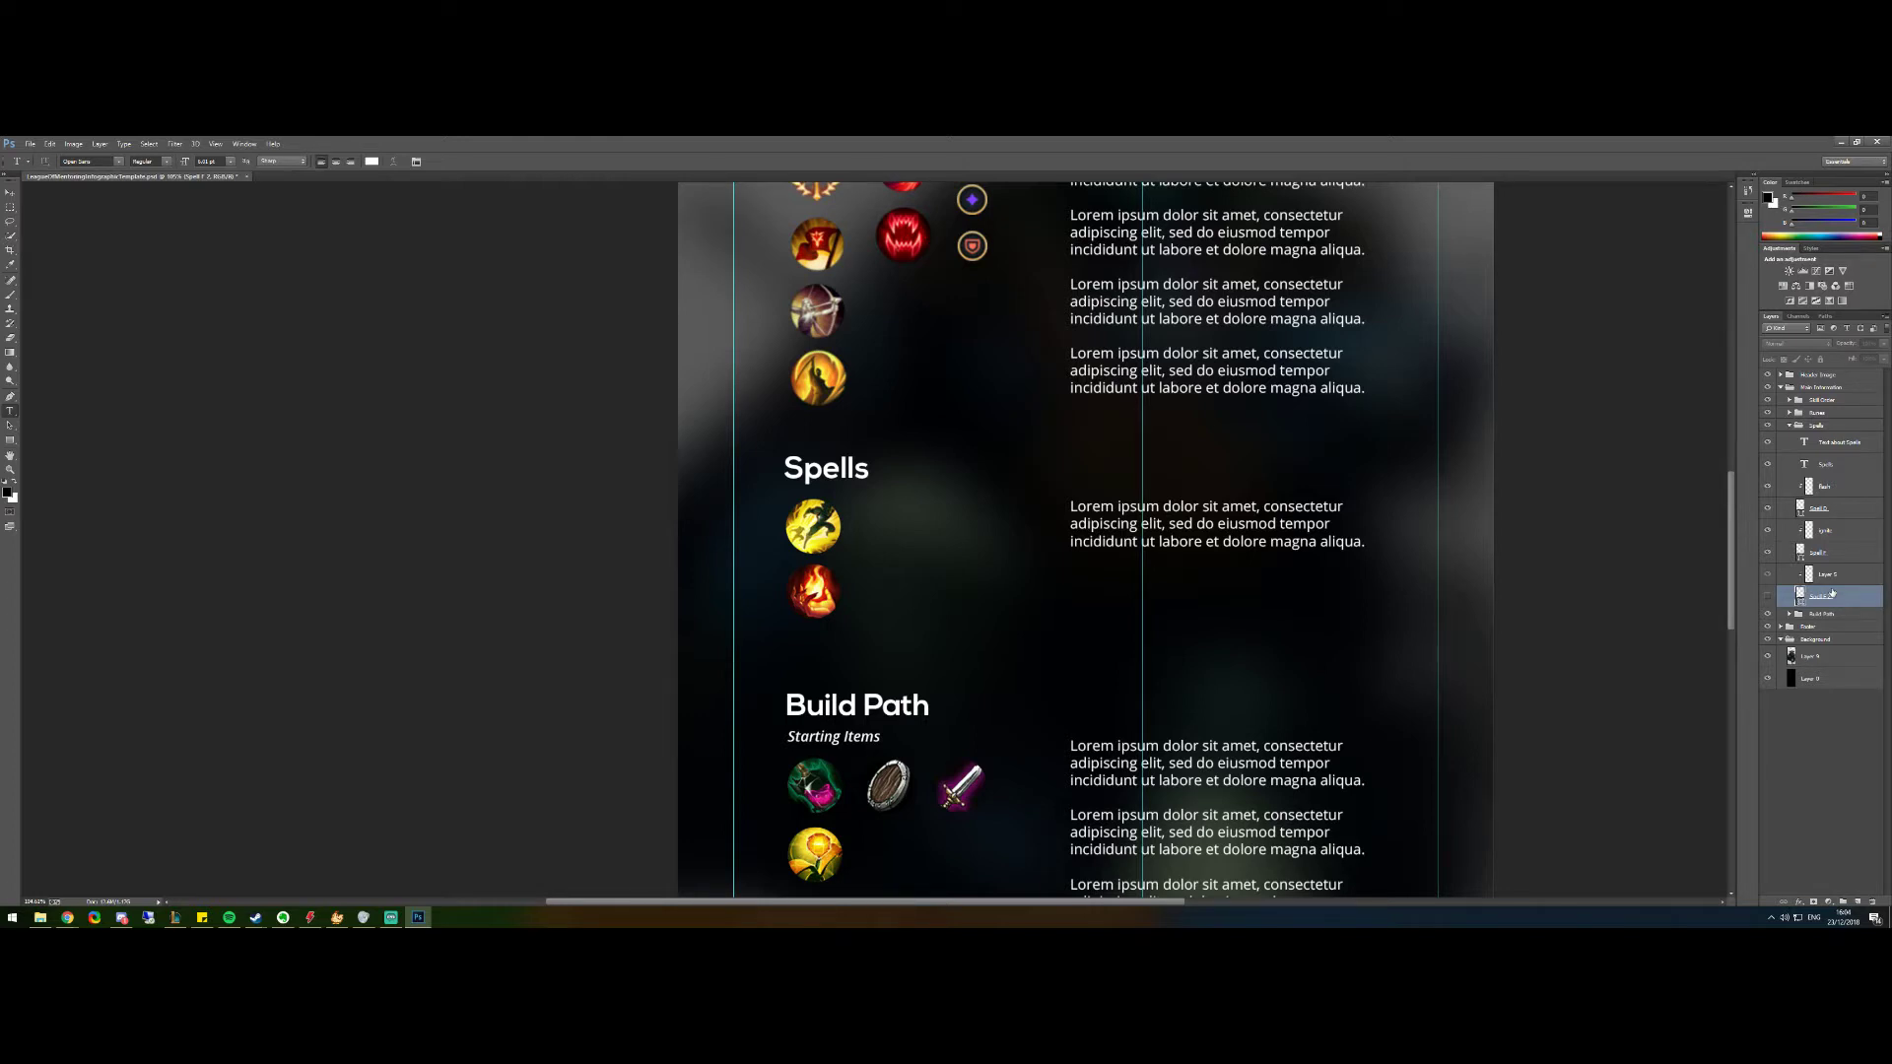
# Hide the black circle beside the fire spell after checking Layer 5's visibility
pyautogui.click(1769, 574)
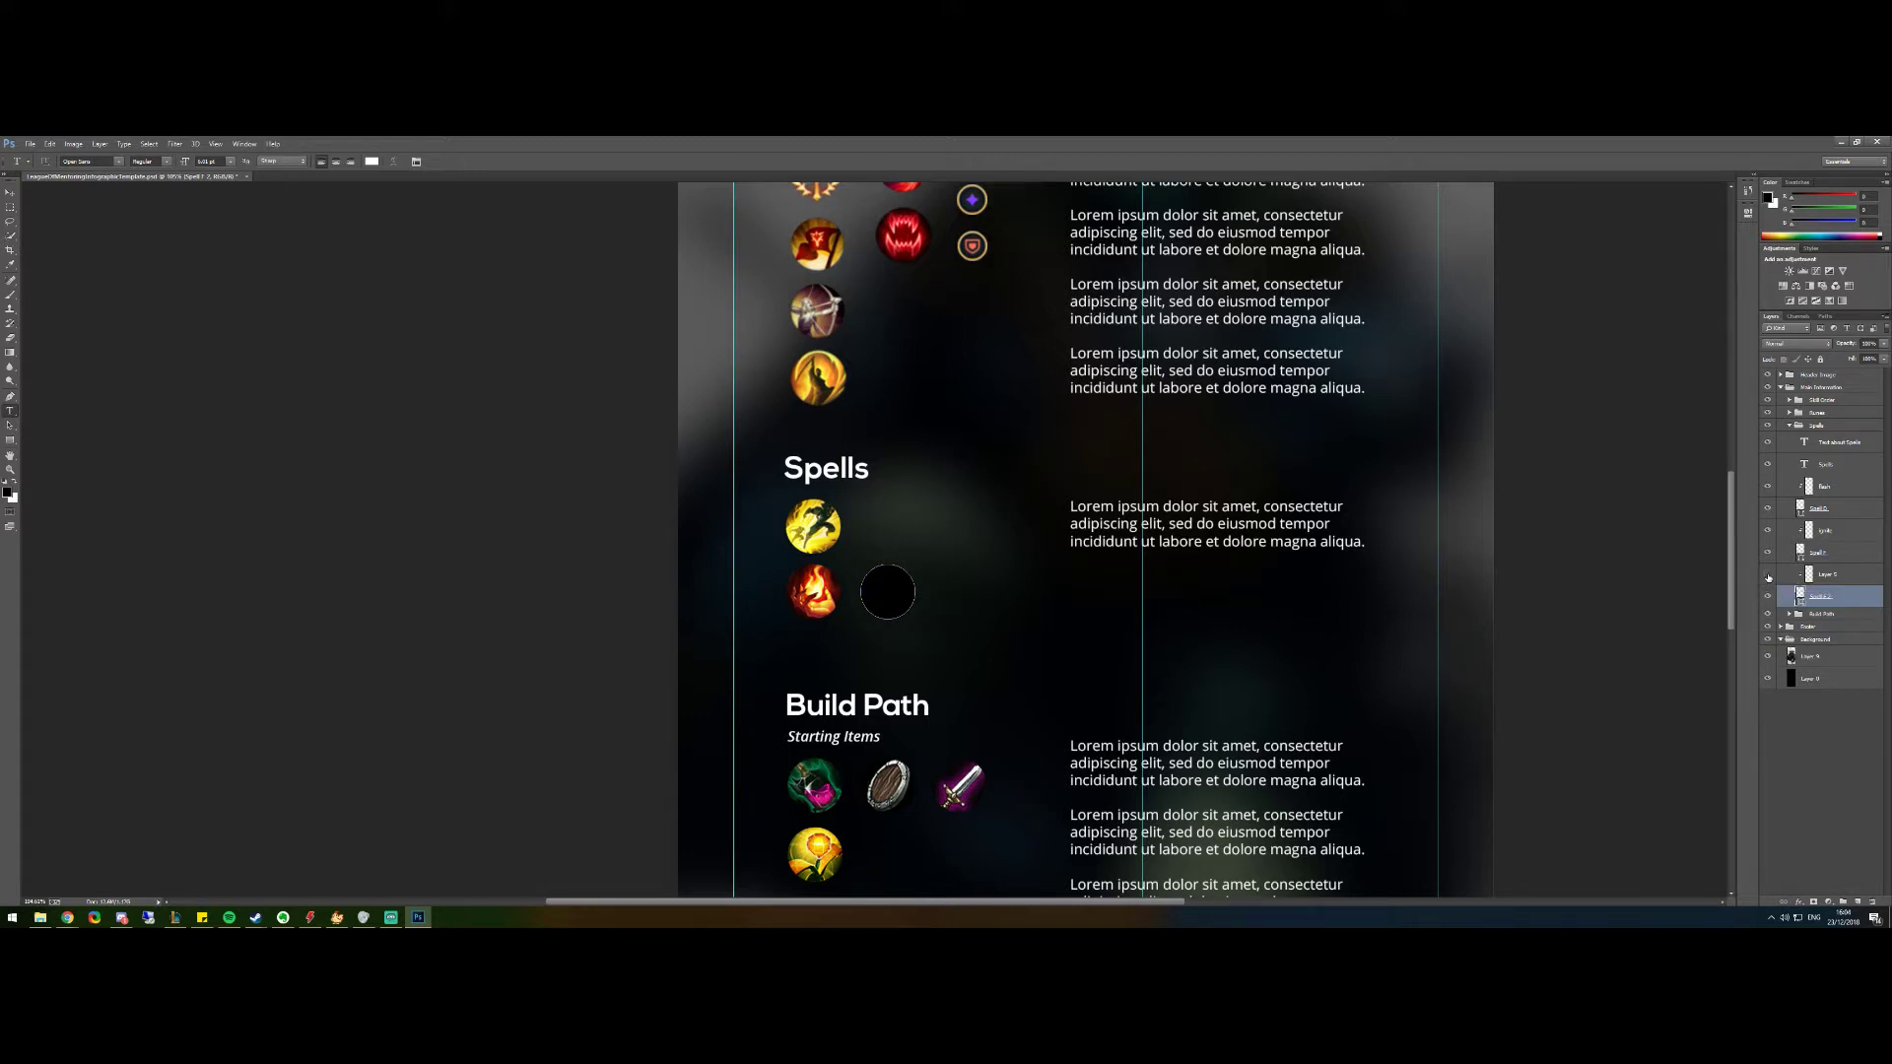
pyautogui.click(1769, 596)
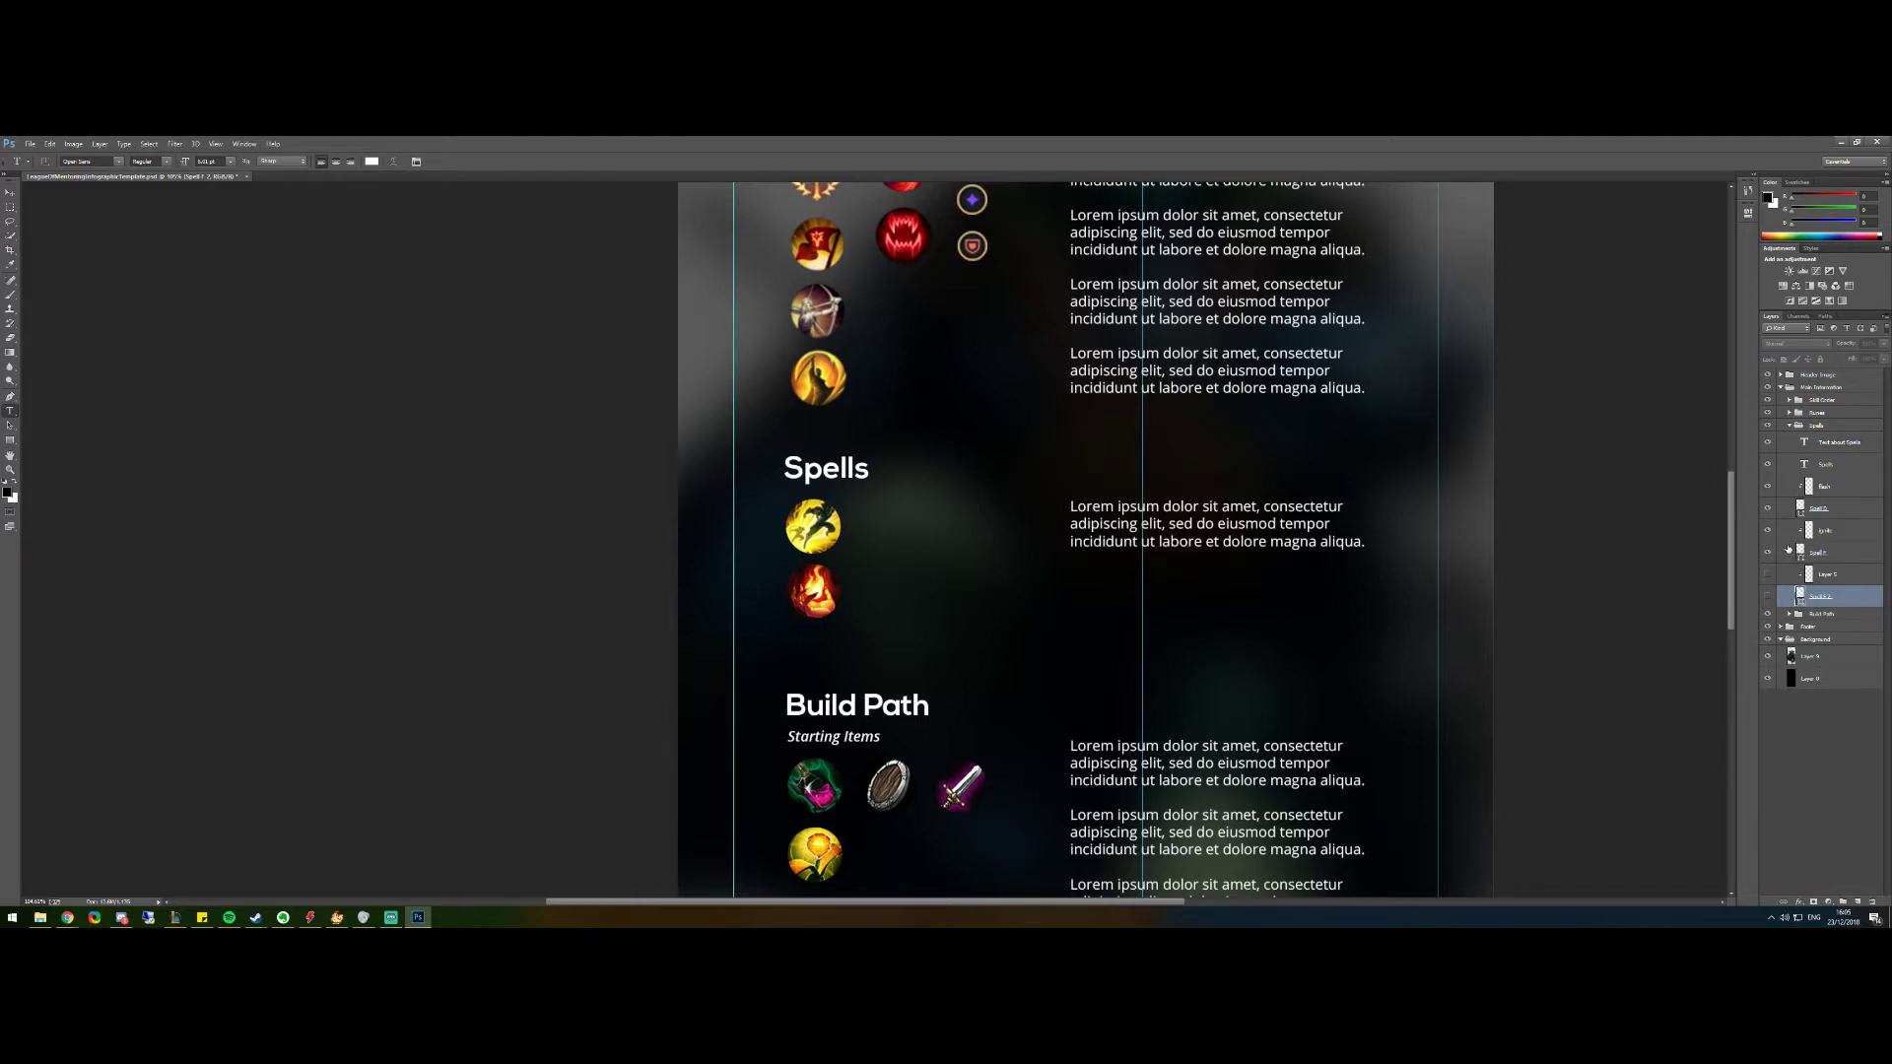
pyautogui.rightClick(1788, 578)
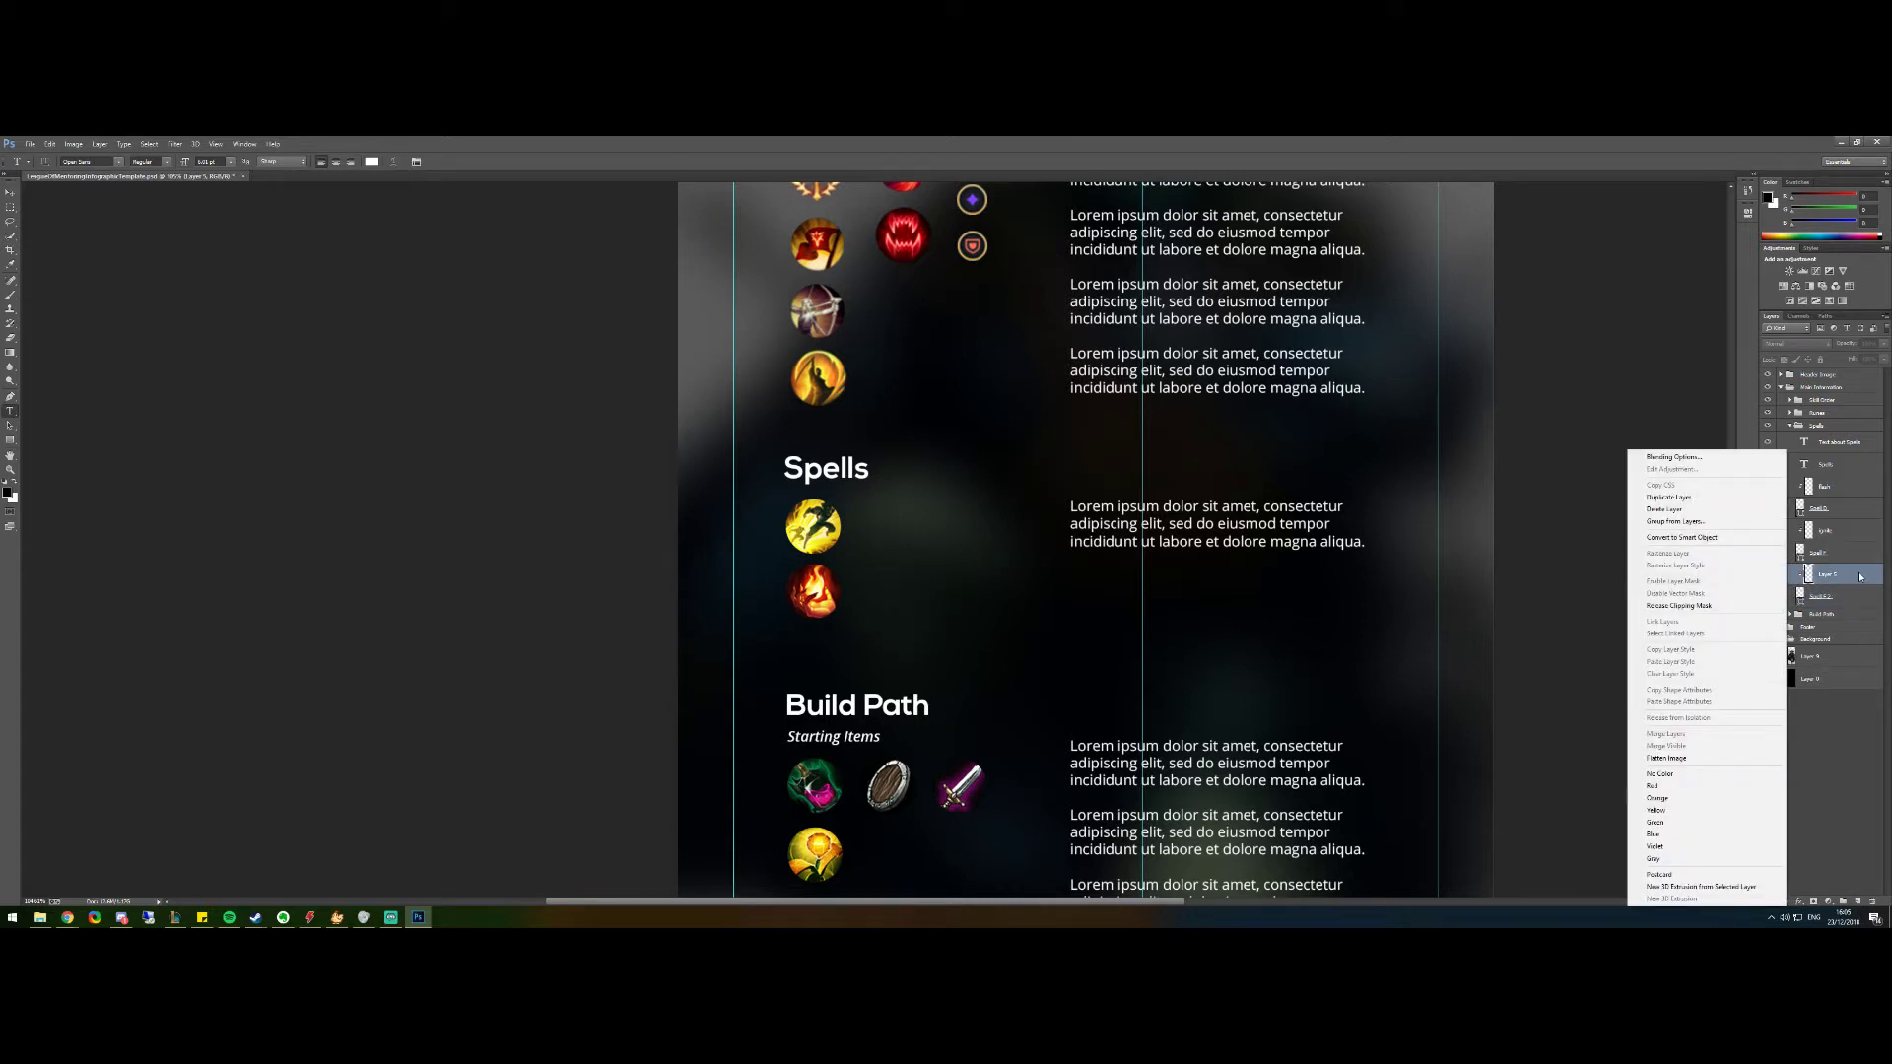
pyautogui.click(1767, 578)
pyautogui.click(1767, 578)
pyautogui.click(1767, 578)
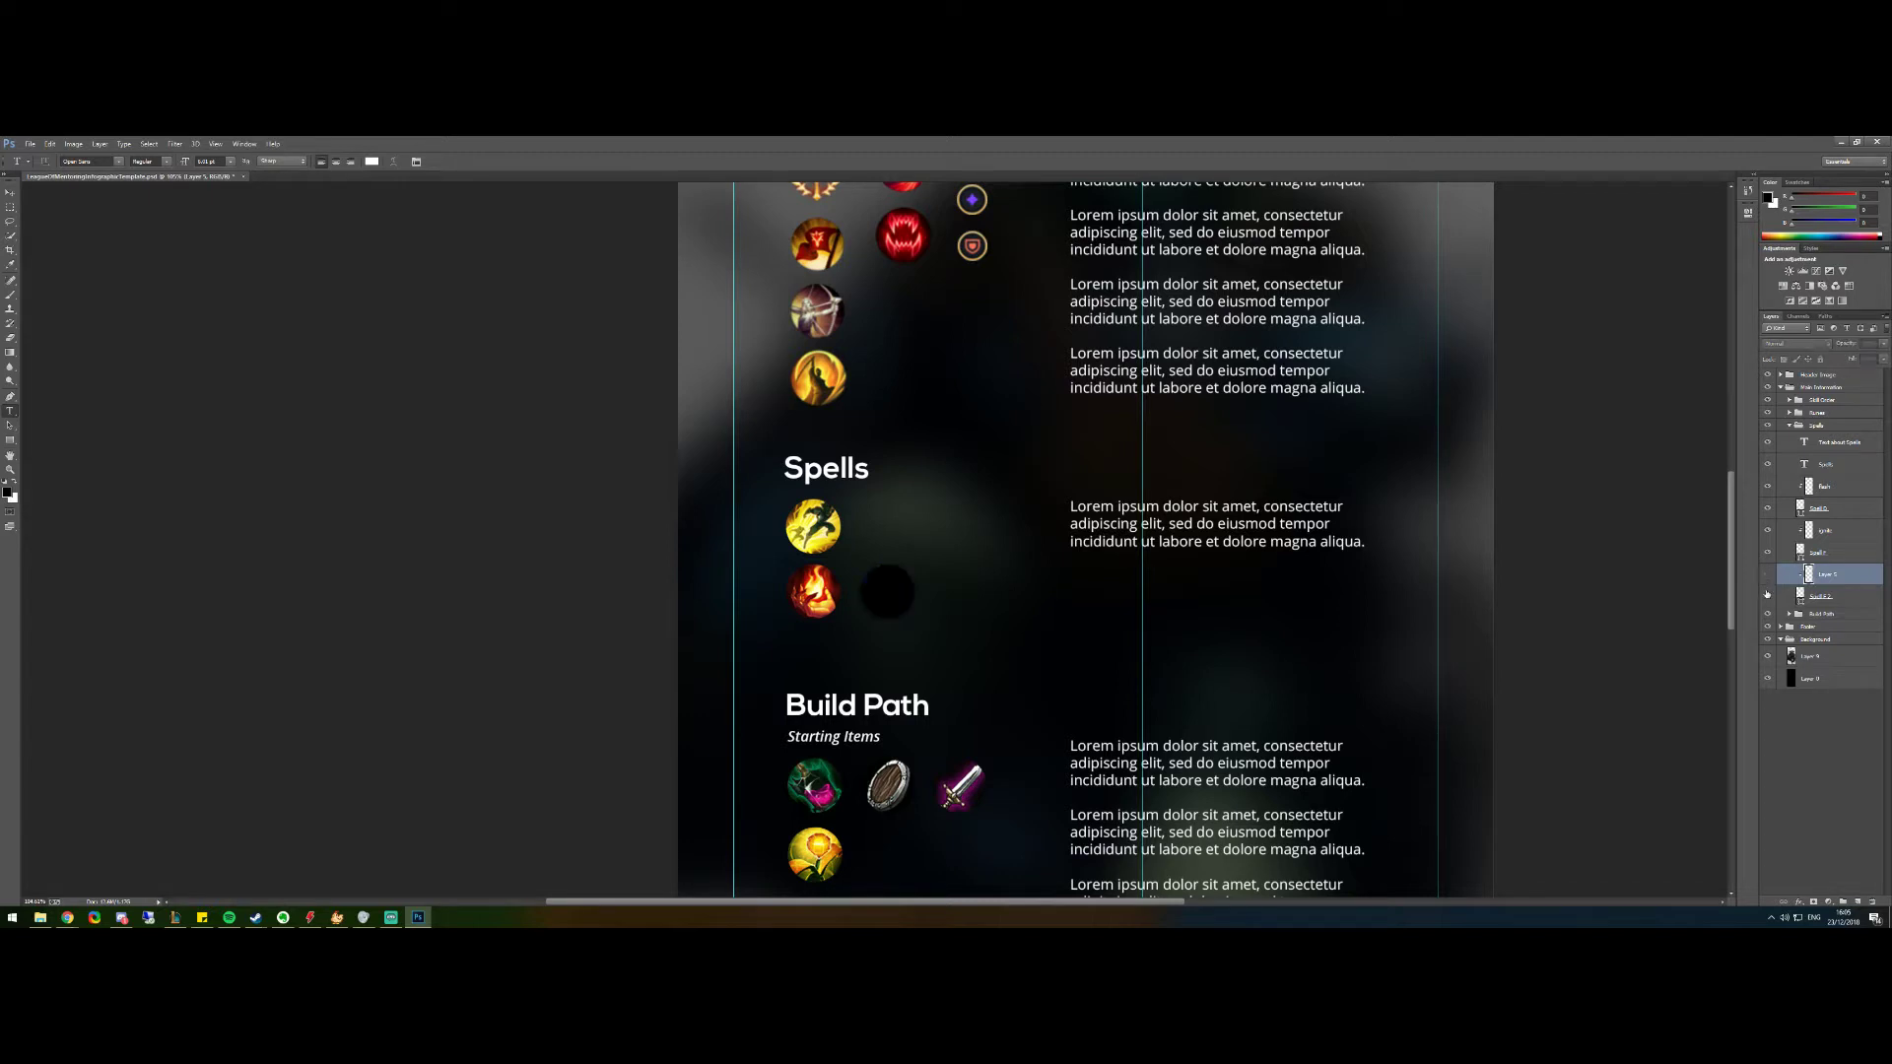
pyautogui.click(1766, 595)
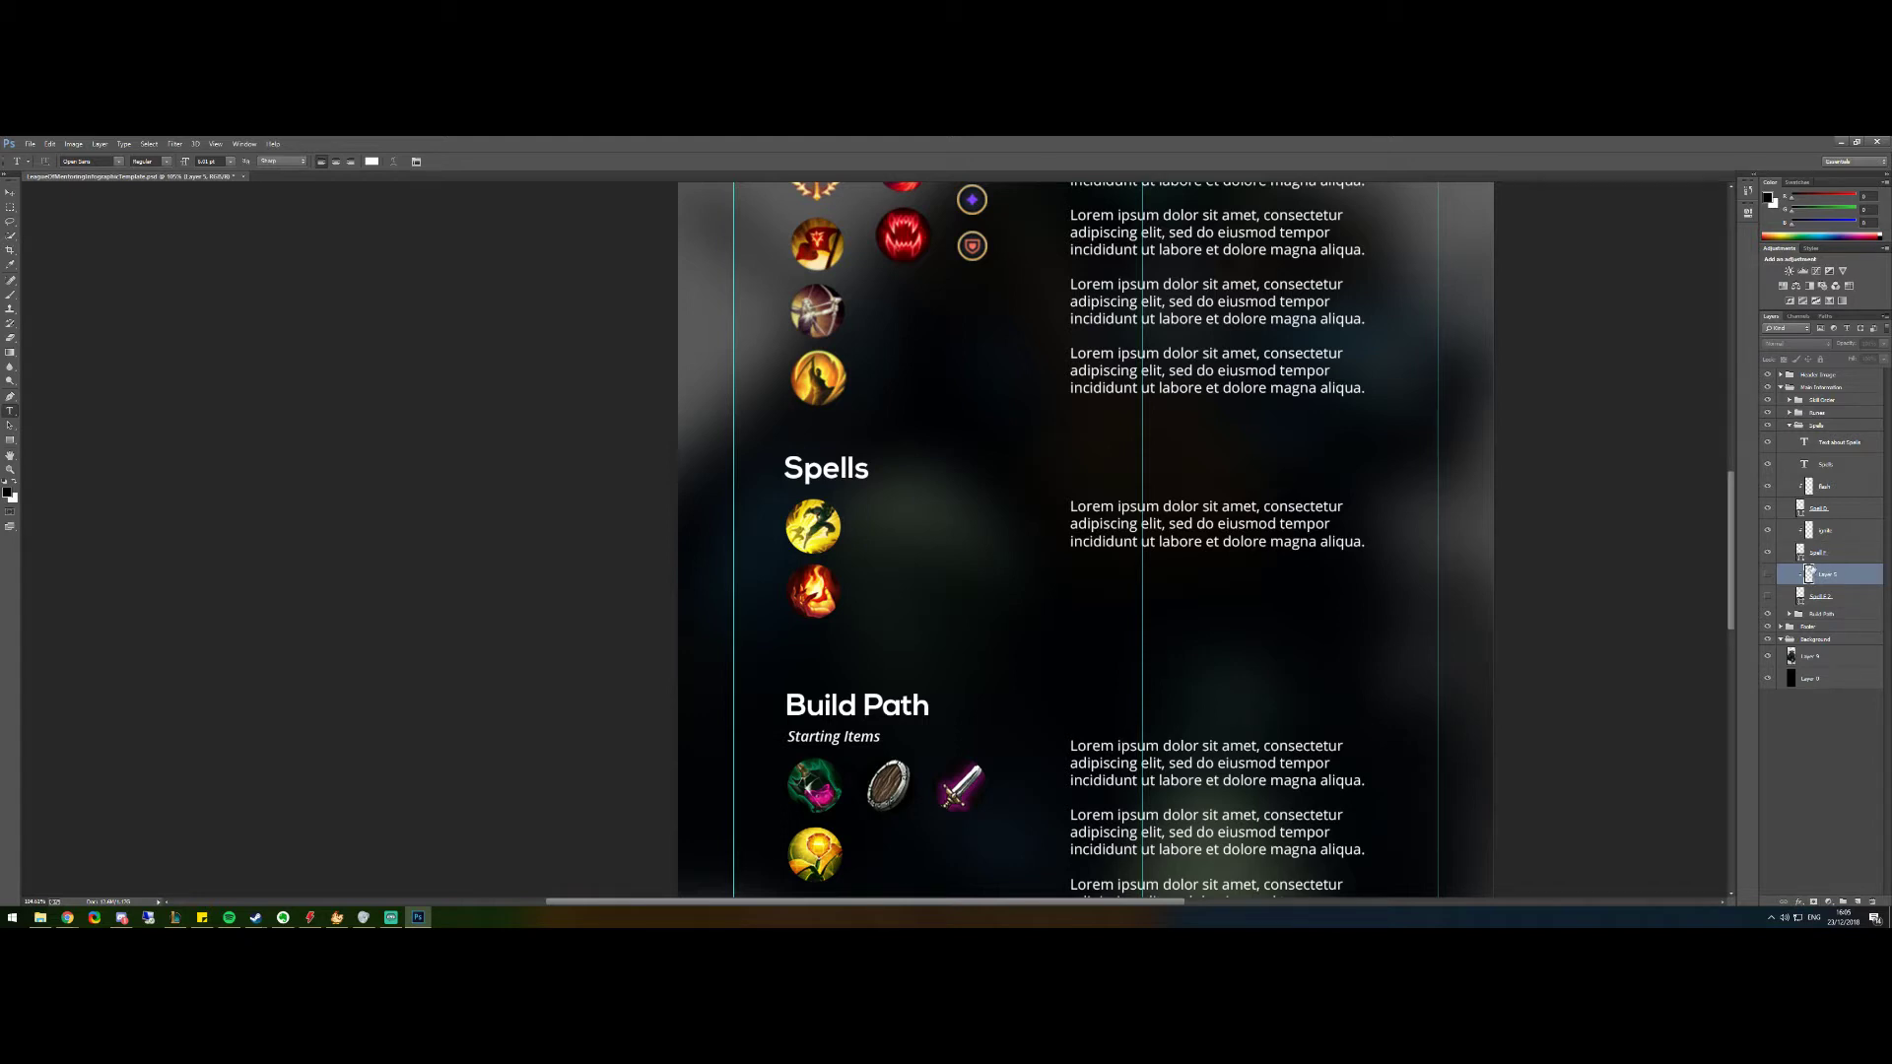
# Duplicate the Spell F fire layer and show it under the first spell icon
pyautogui.click(1769, 555)
pyautogui.rightClick(1824, 554)
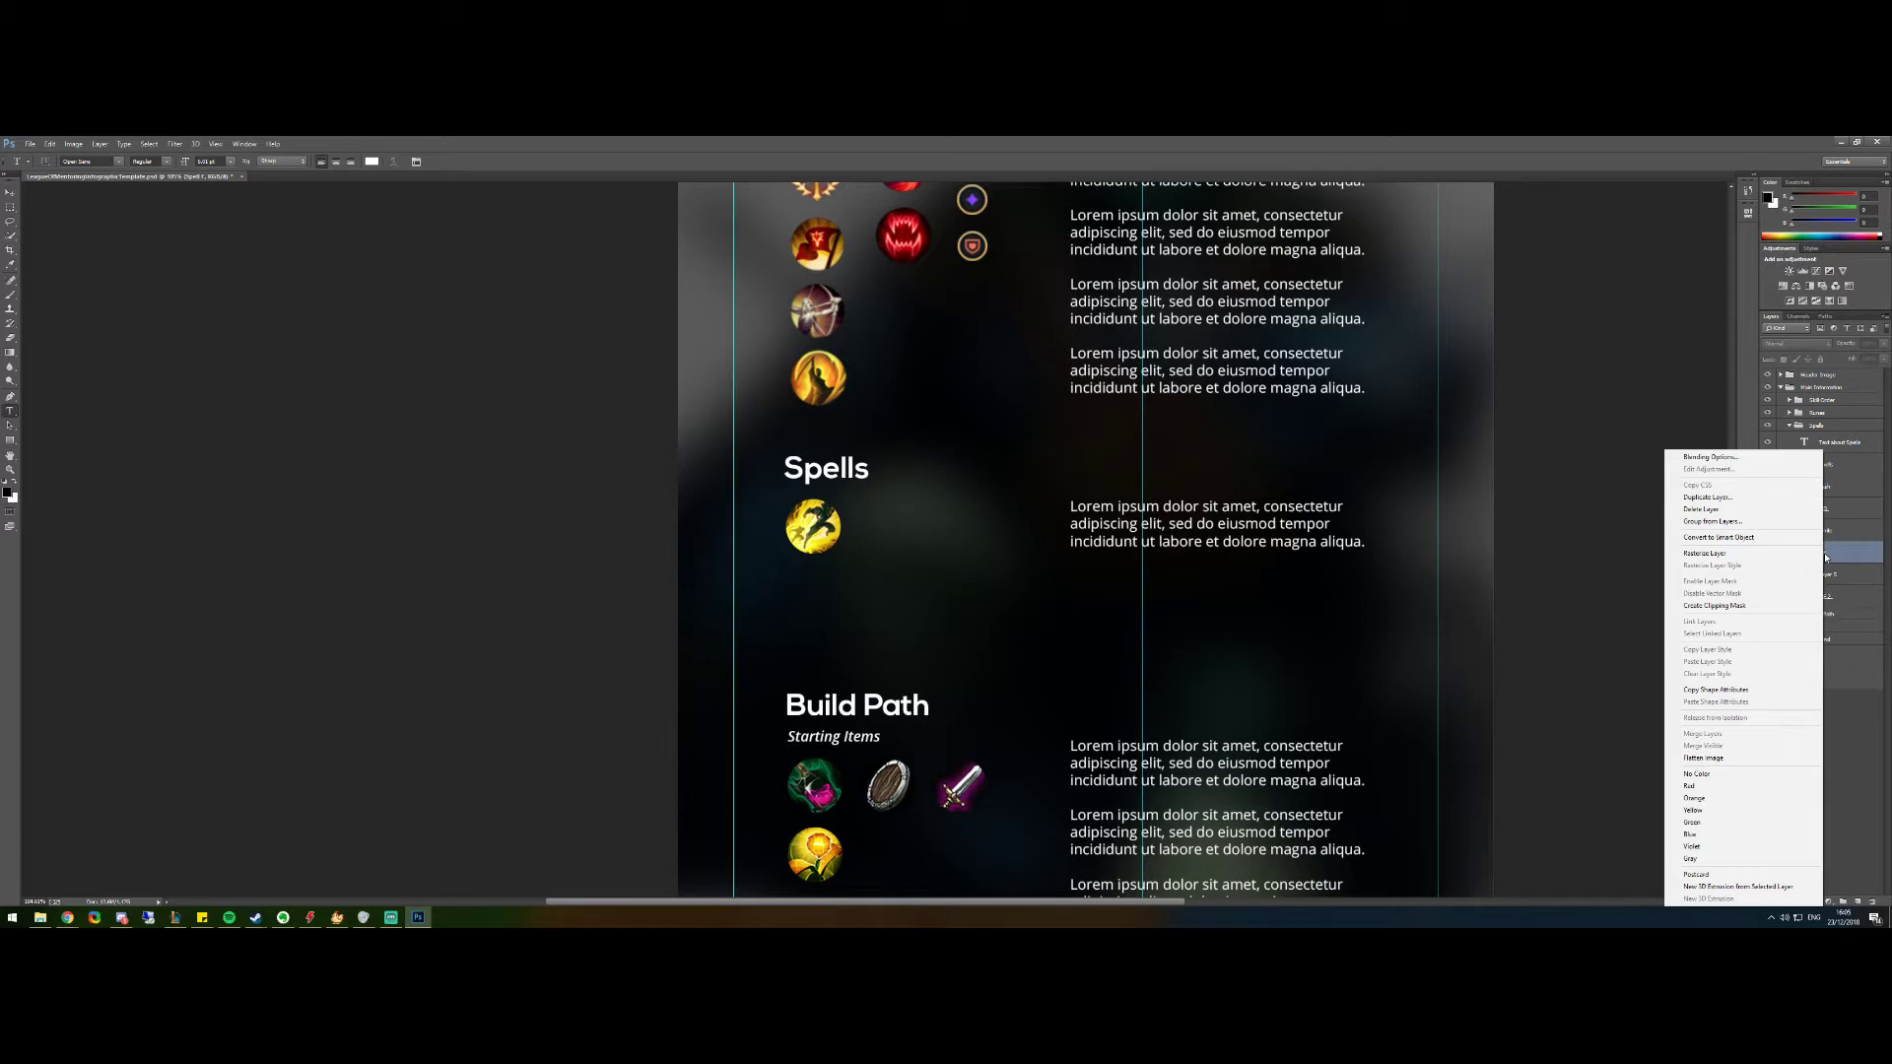
pyautogui.click(1723, 499)
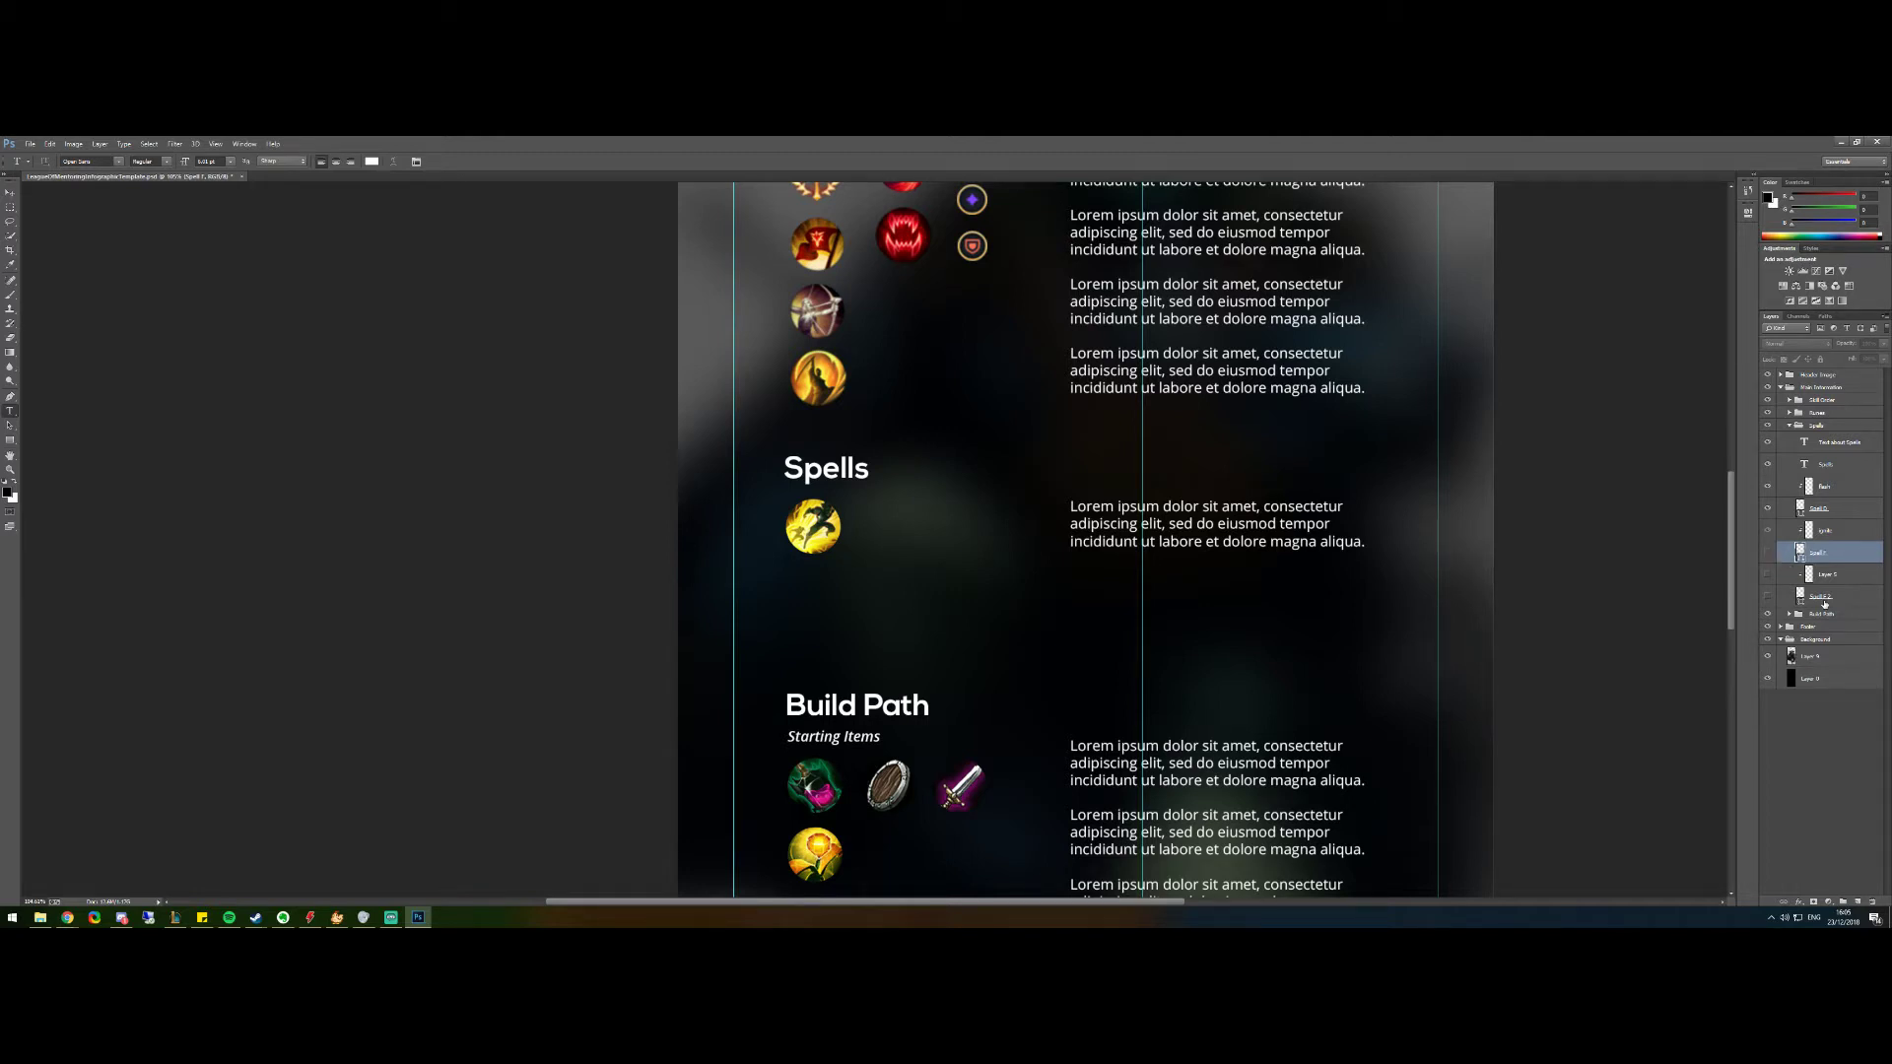
pyautogui.click(1769, 552)
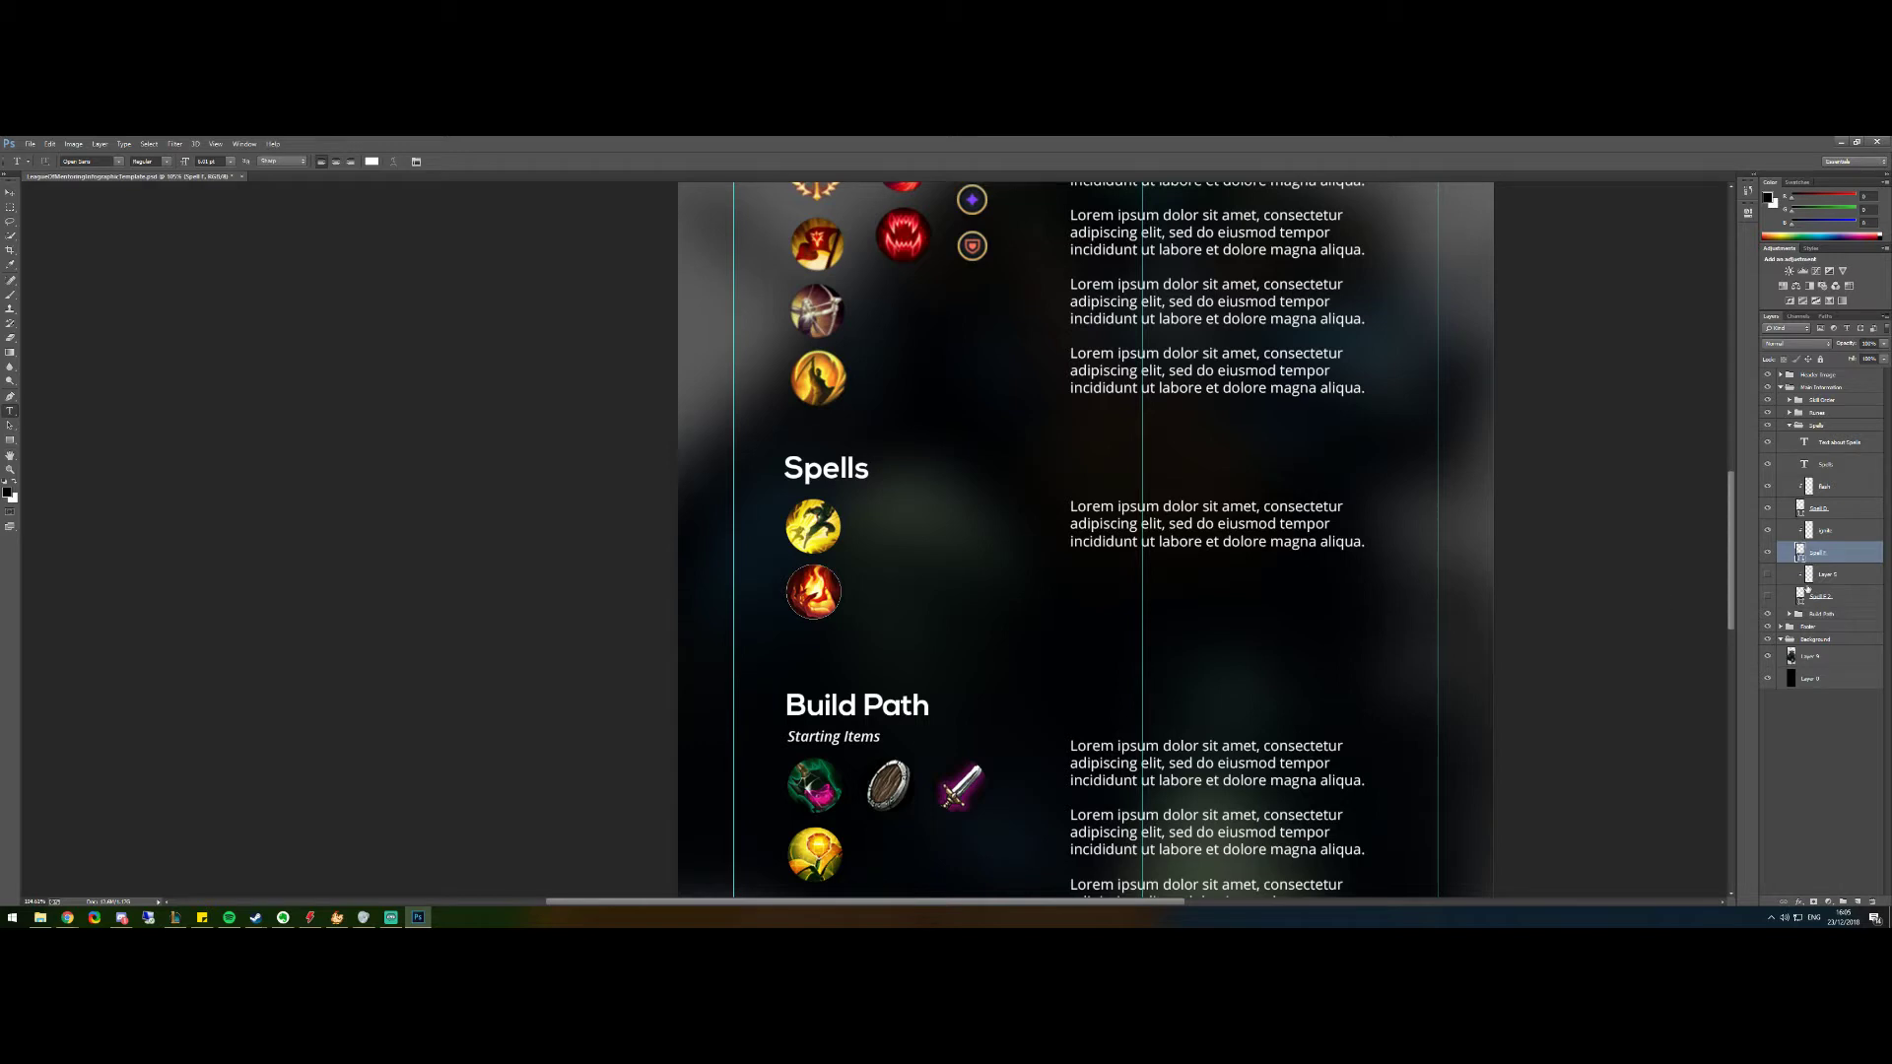
# Hide the ignite layer so only the yellow spell and fire spell remain visible
pyautogui.click(1834, 534)
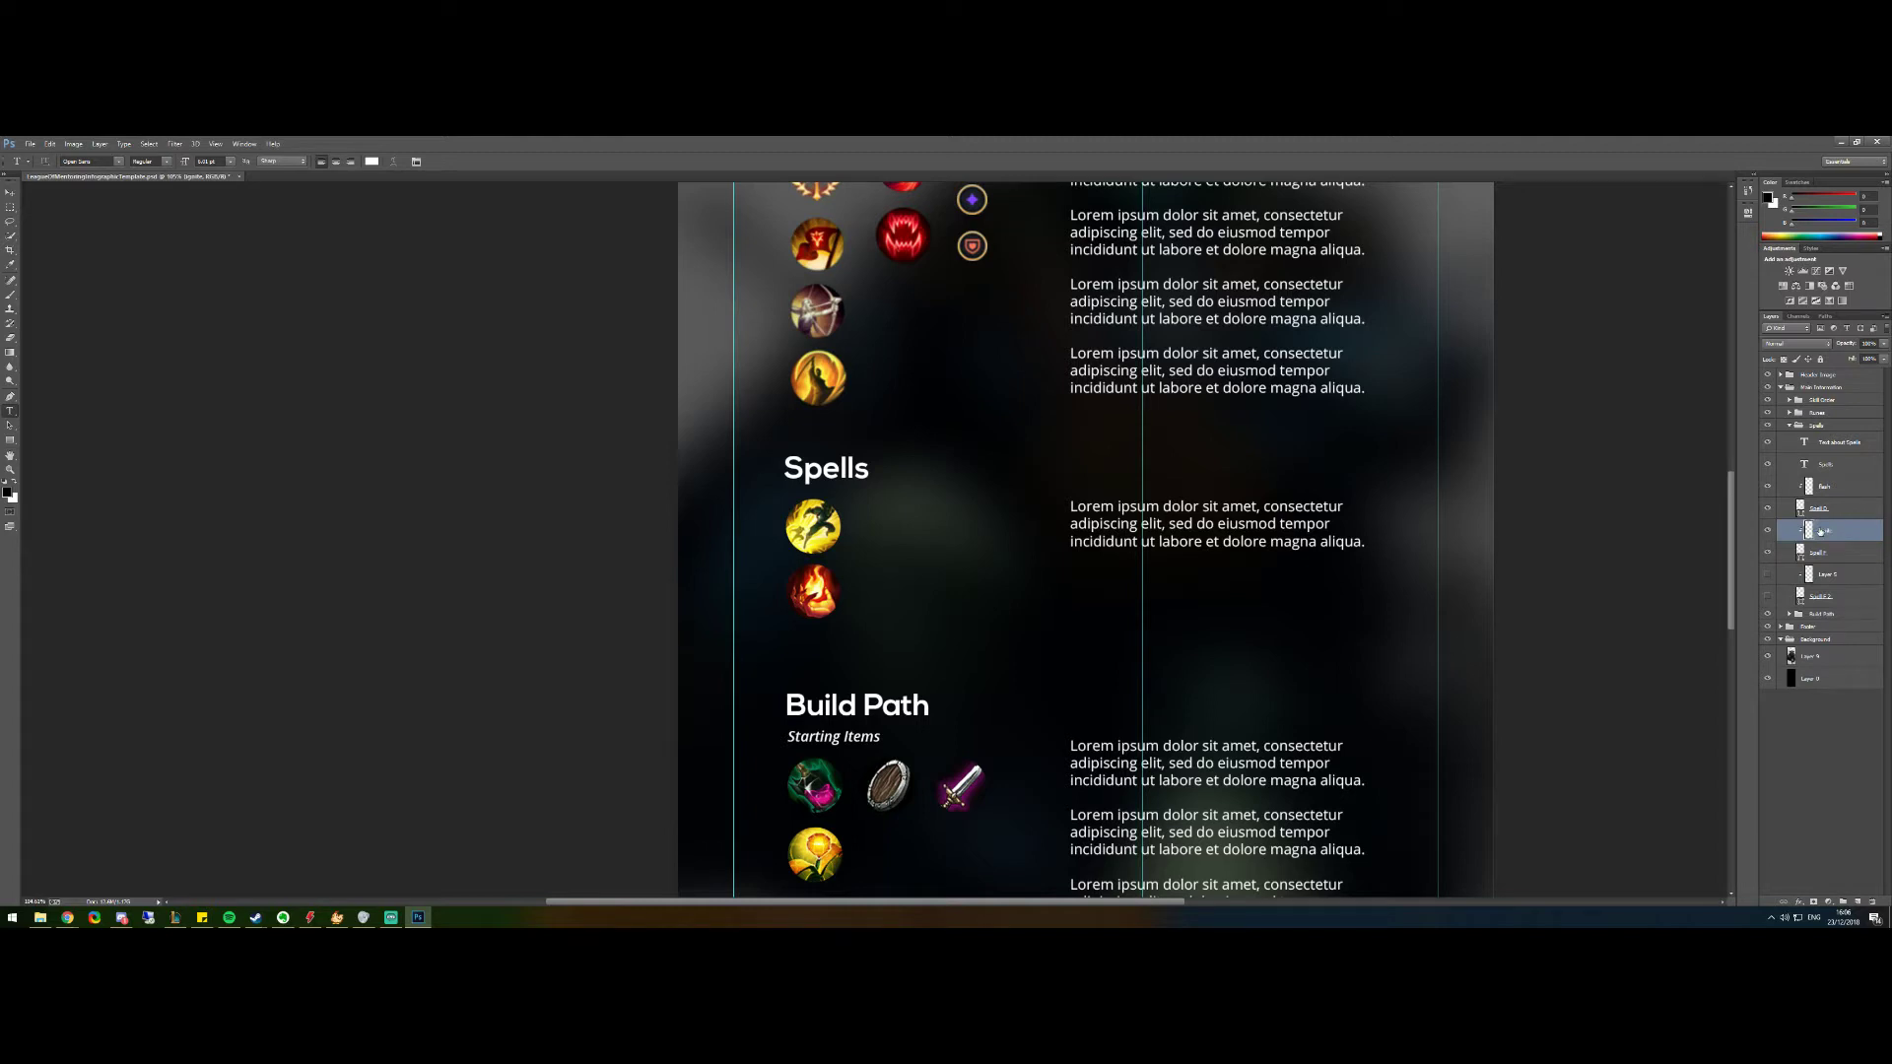
pyautogui.click(1767, 531)
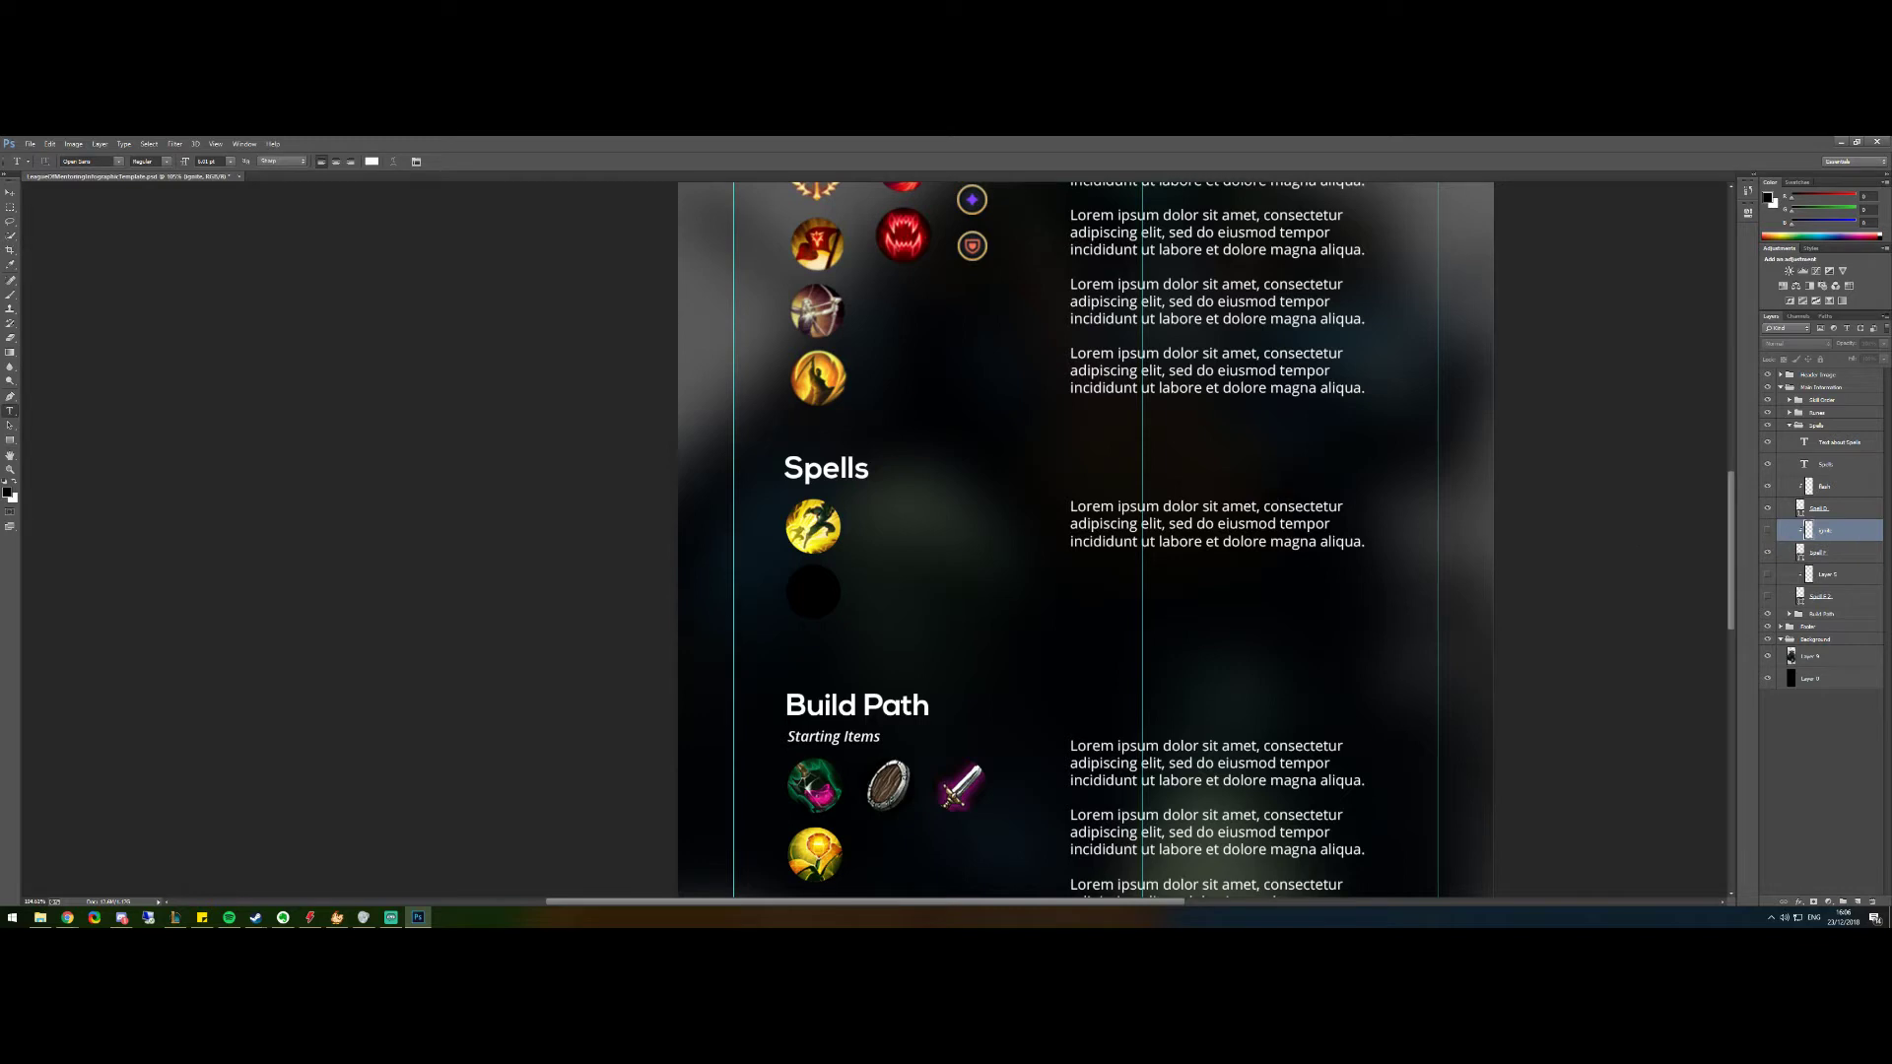
pyautogui.click(67, 917)
pyautogui.click(1769, 535)
pyautogui.click(1769, 533)
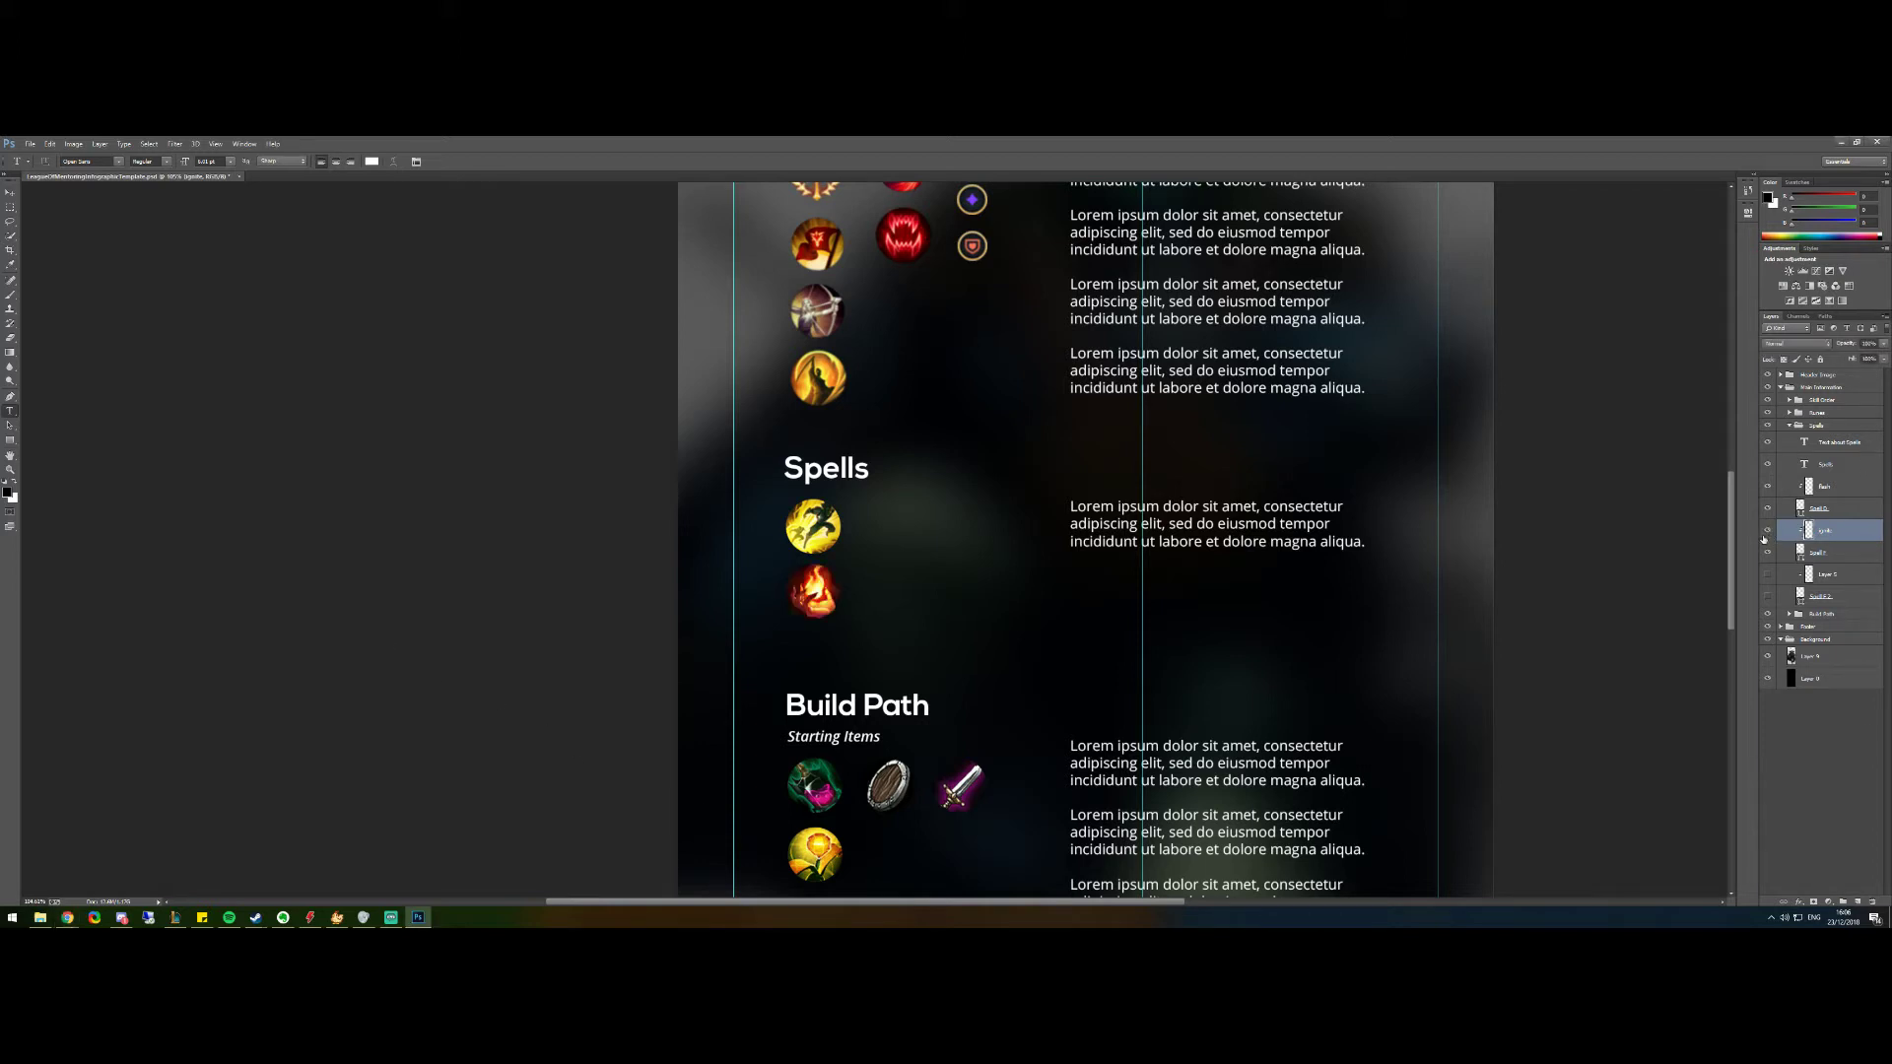
pyautogui.scroll(-3, 788, 628)
pyautogui.scroll(-6, 789, 628)
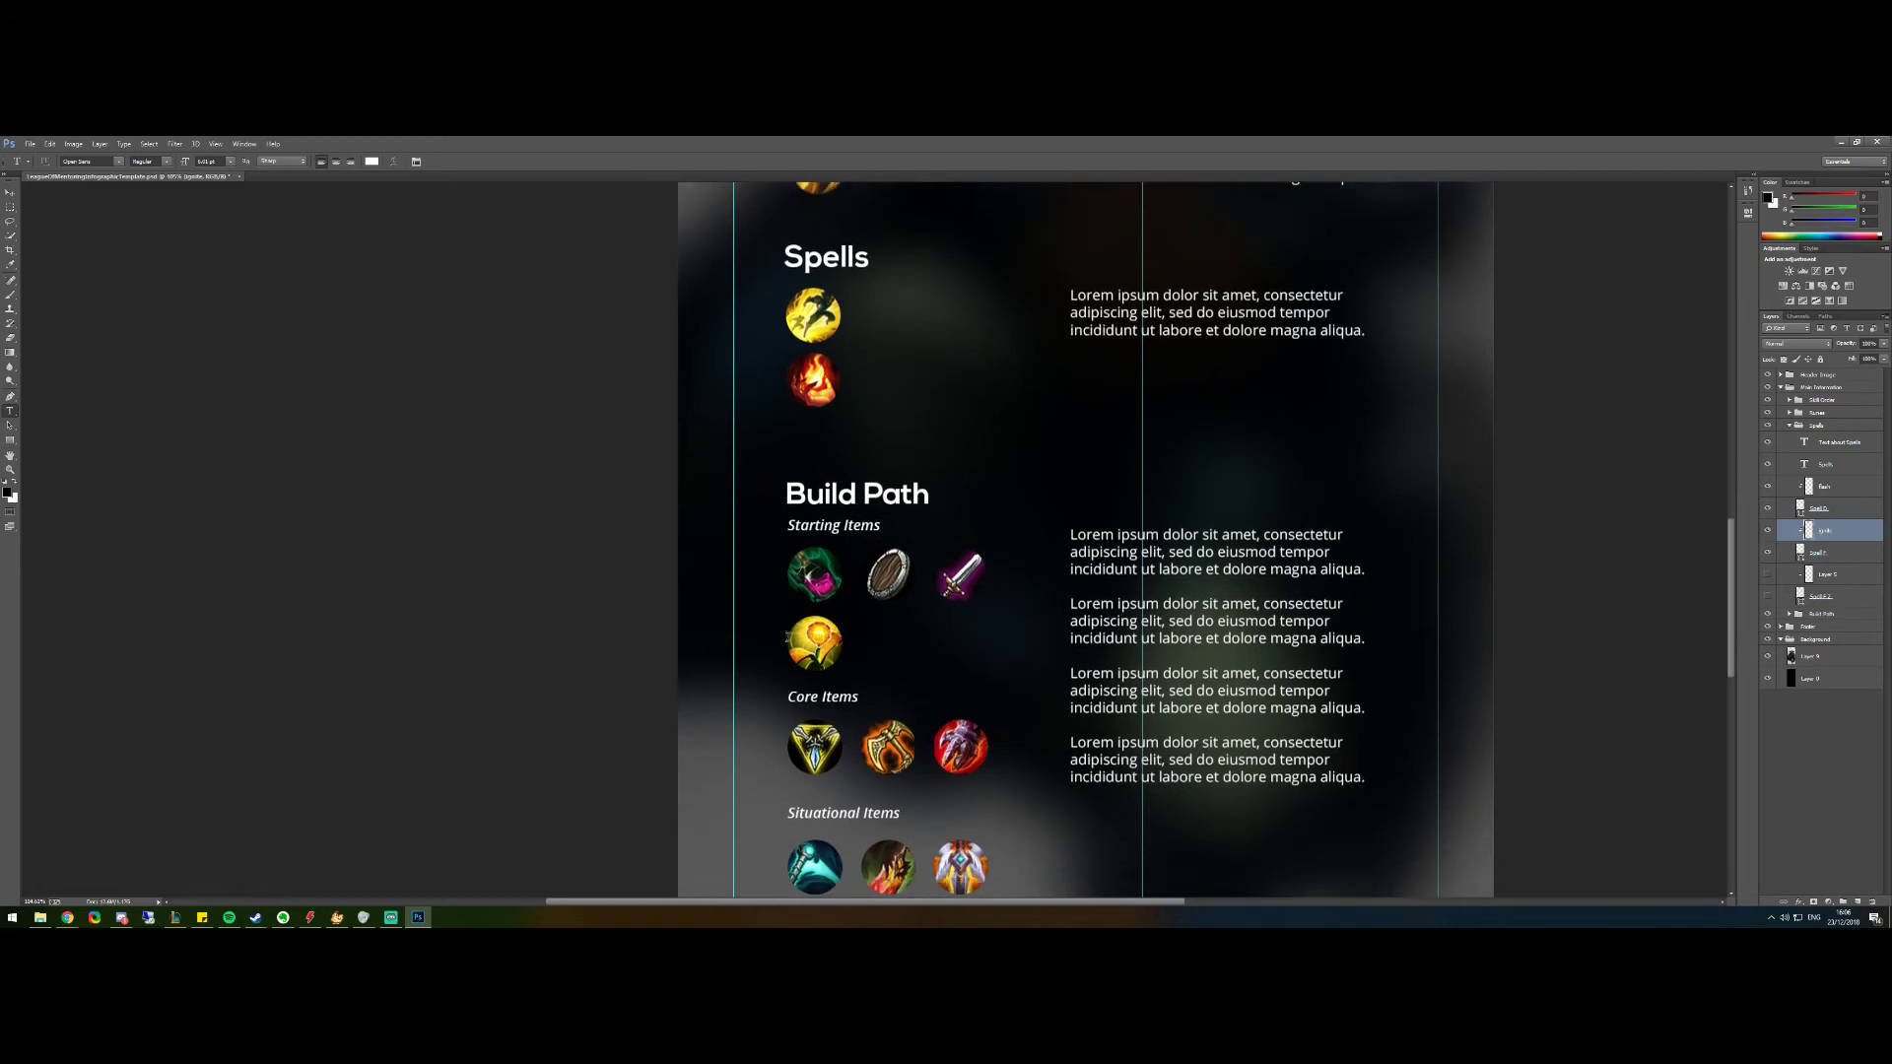
# Expand the Runes, Primary Runes, Keystone and Domination layer groups
pyautogui.scroll(10, 726, 639)
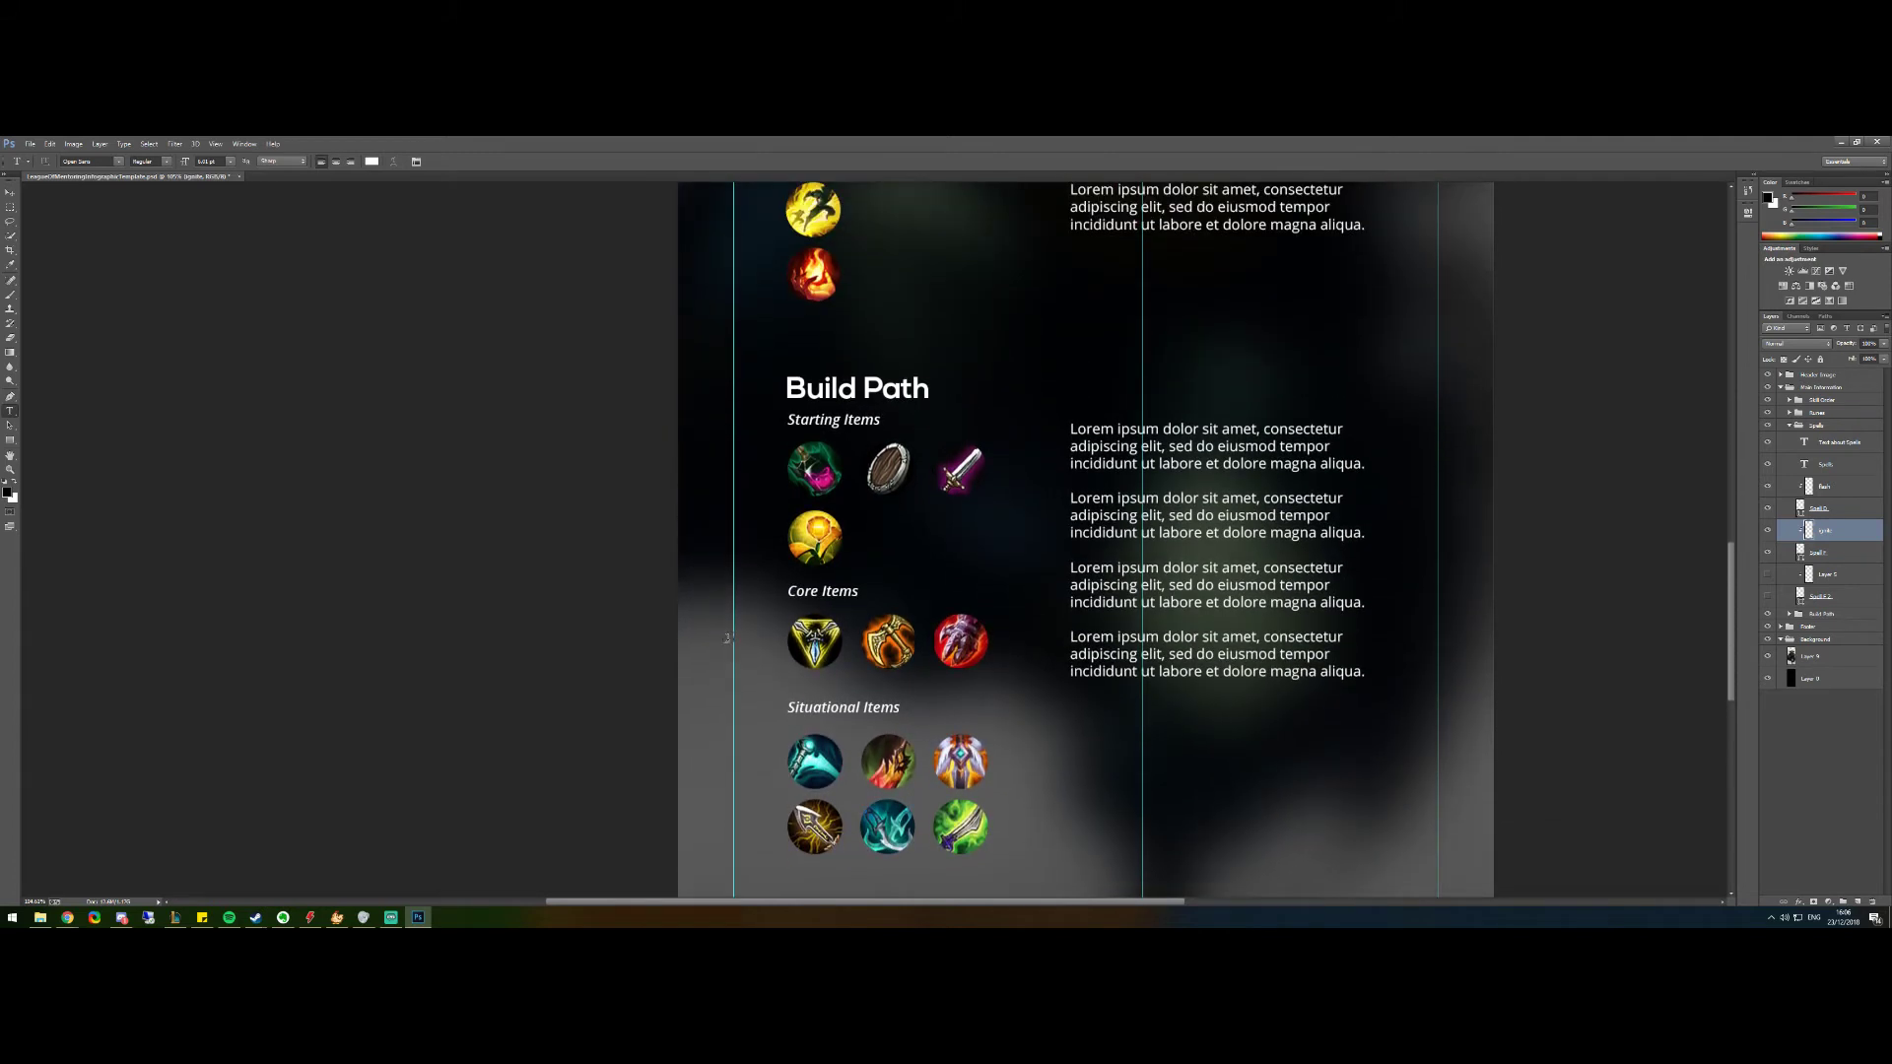
pyautogui.scroll(7, 725, 639)
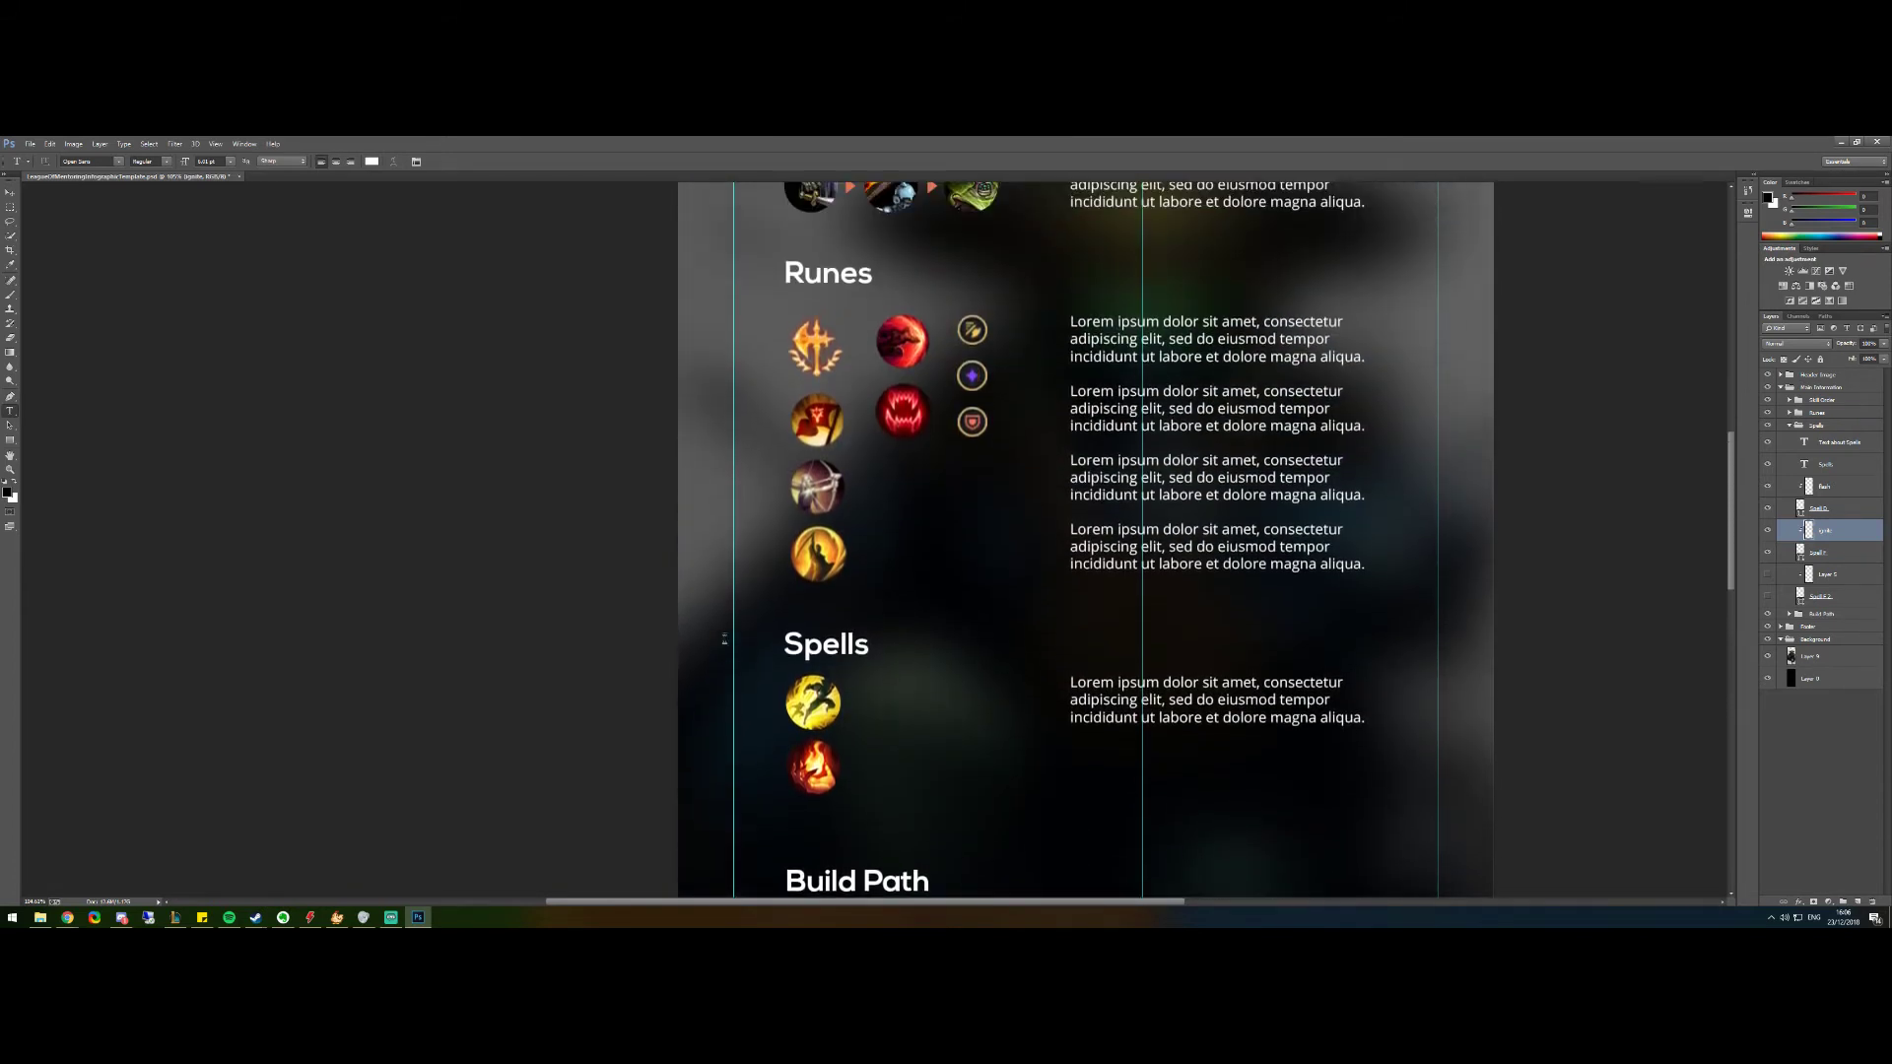
pyautogui.click(1791, 428)
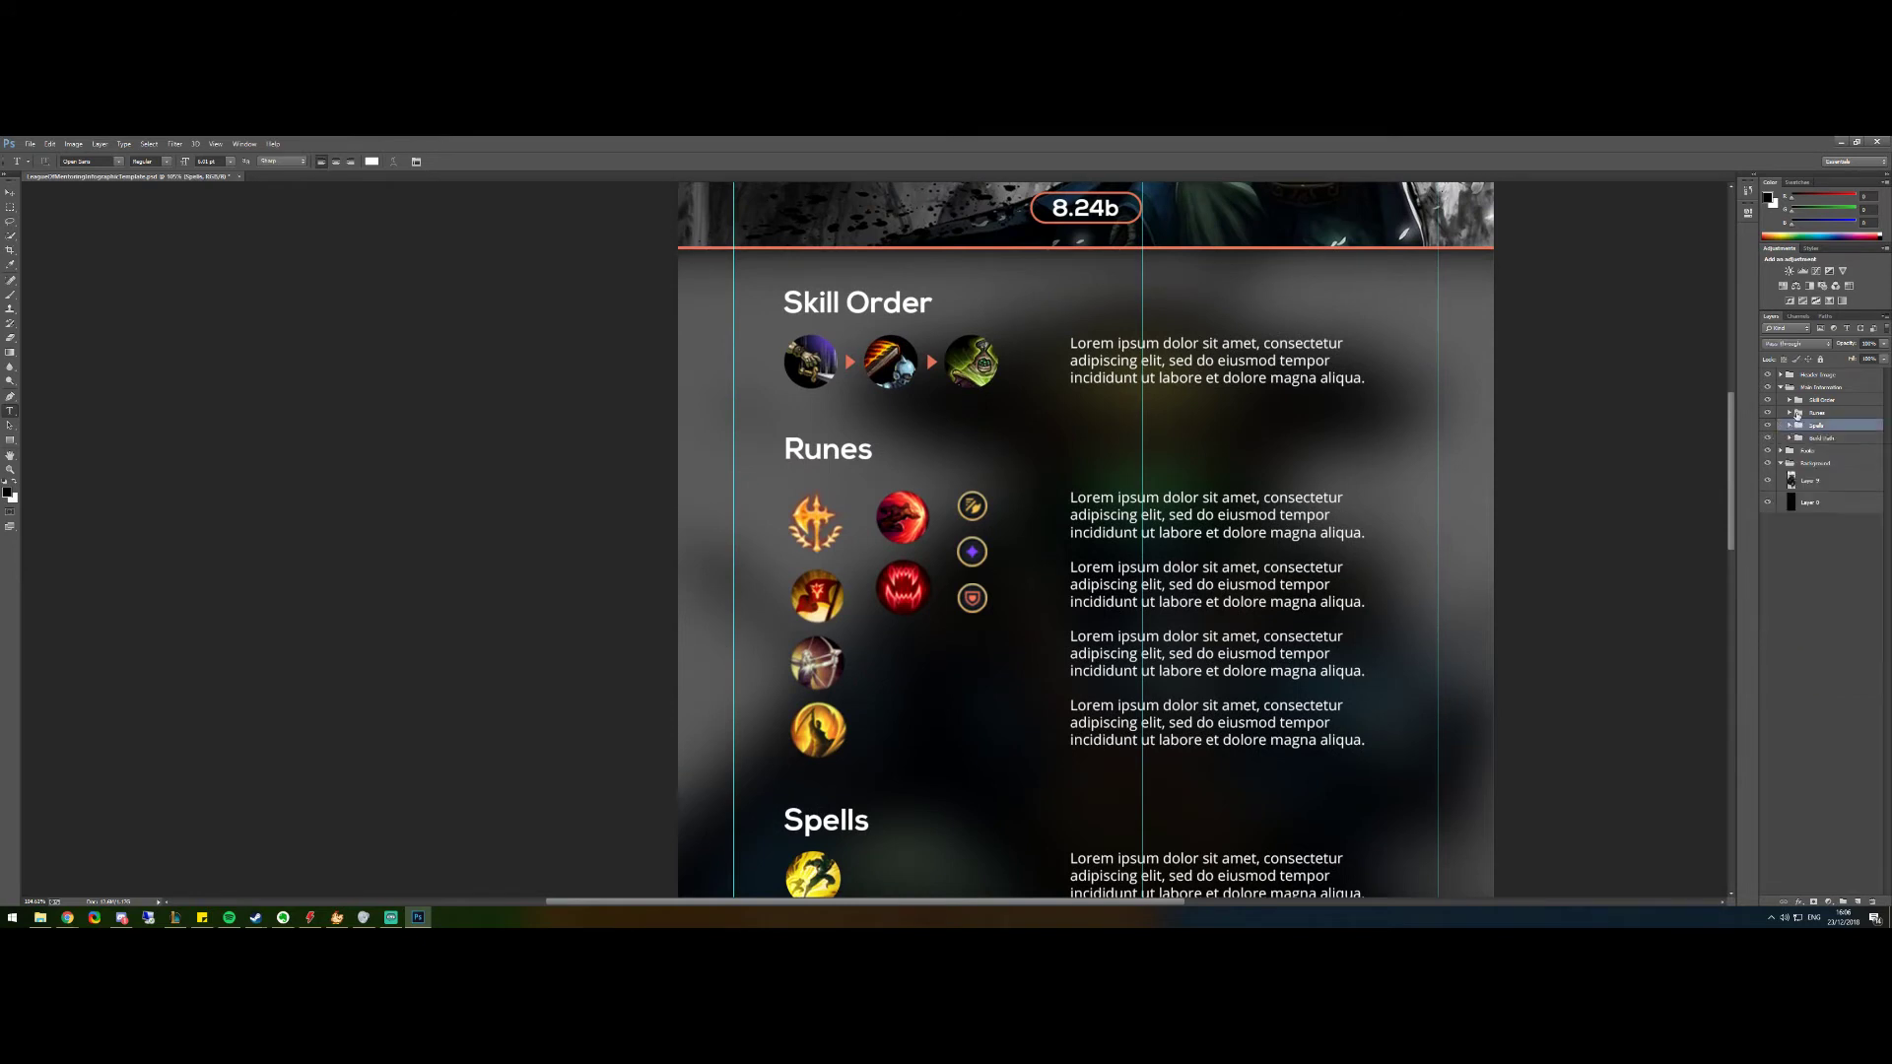
pyautogui.click(1789, 412)
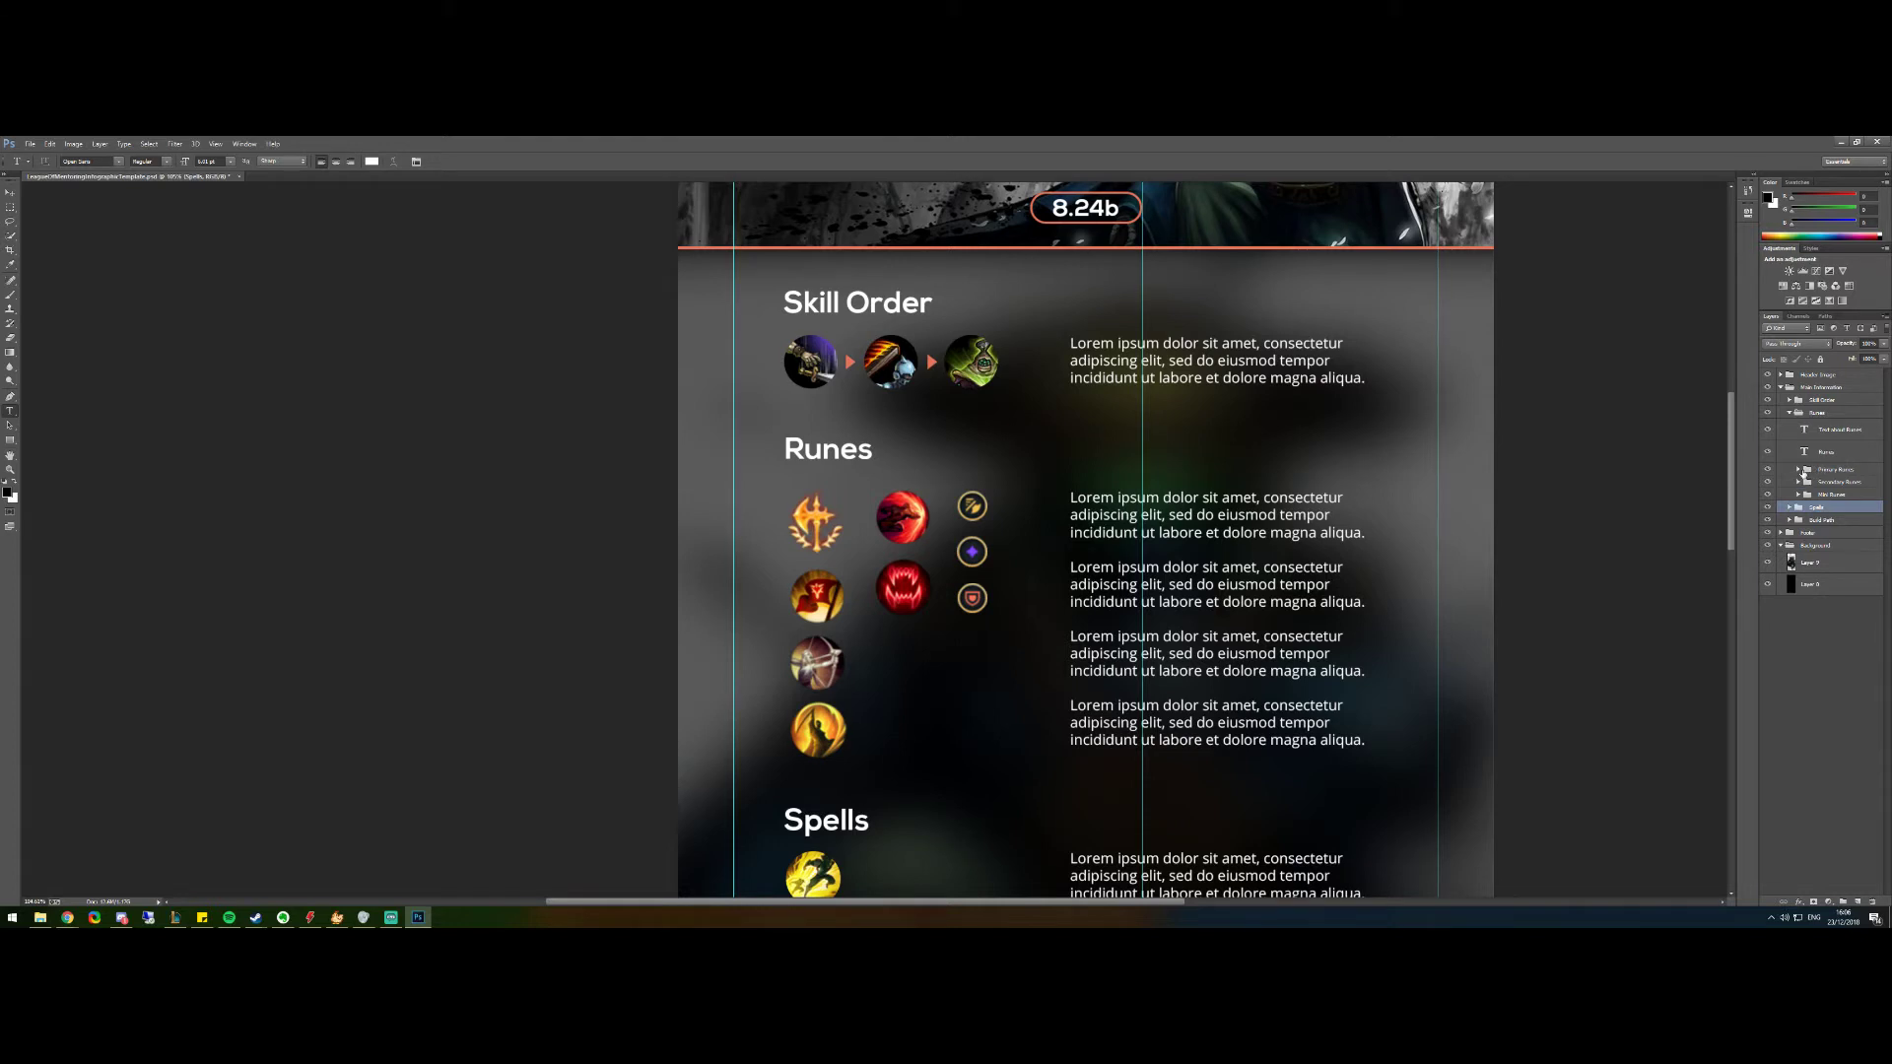
pyautogui.click(1837, 431)
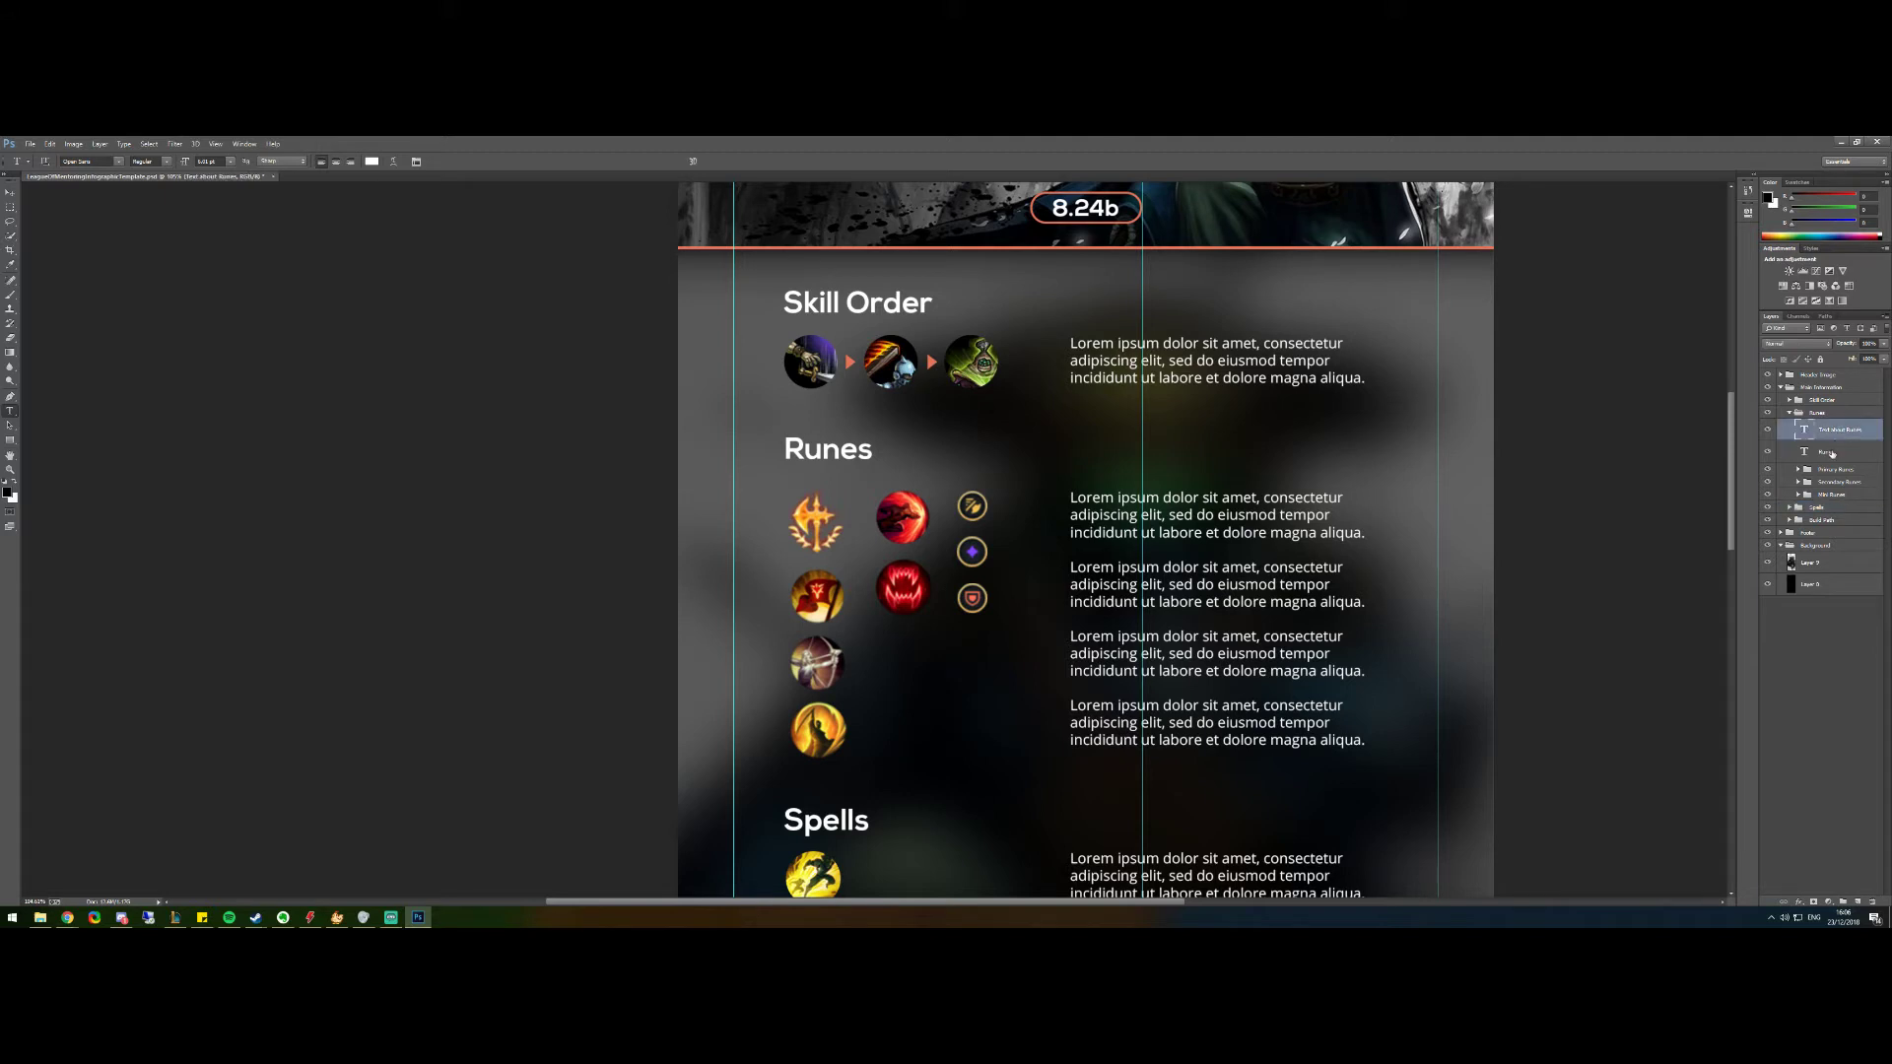
pyautogui.click(1839, 454)
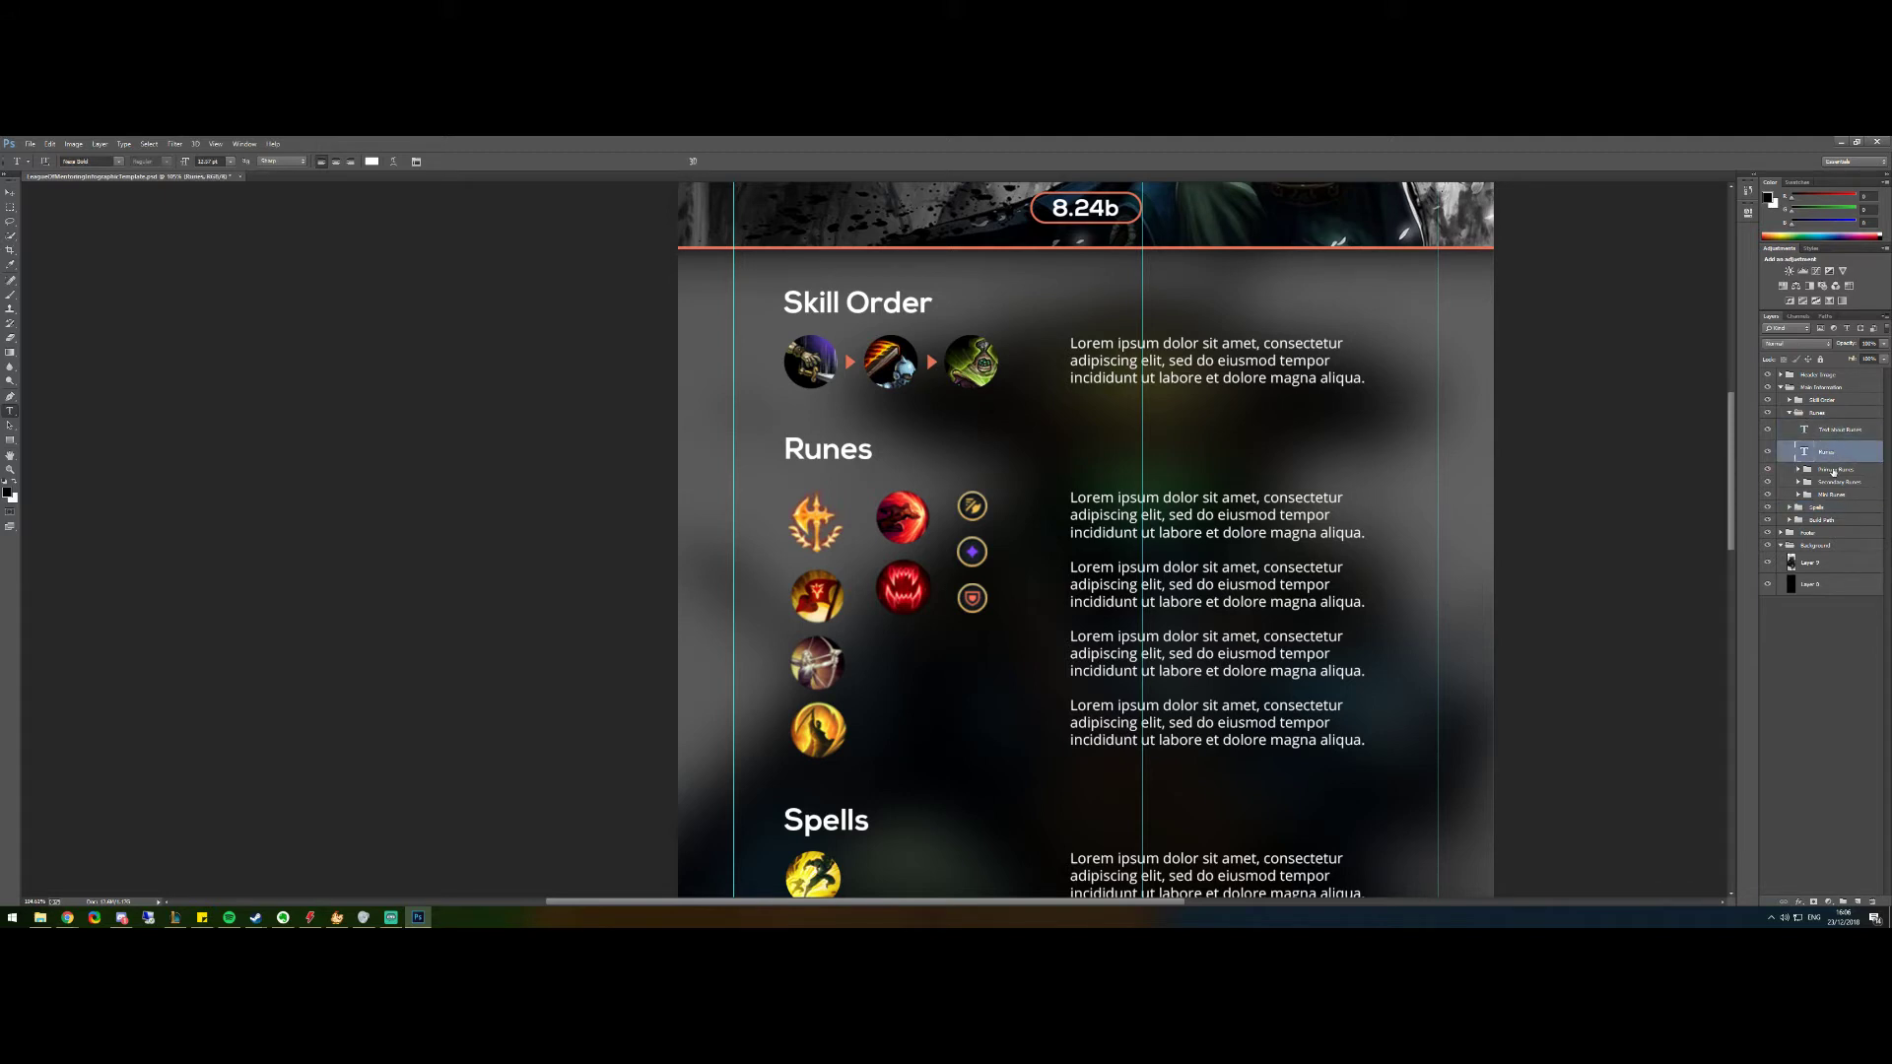
pyautogui.click(1799, 471)
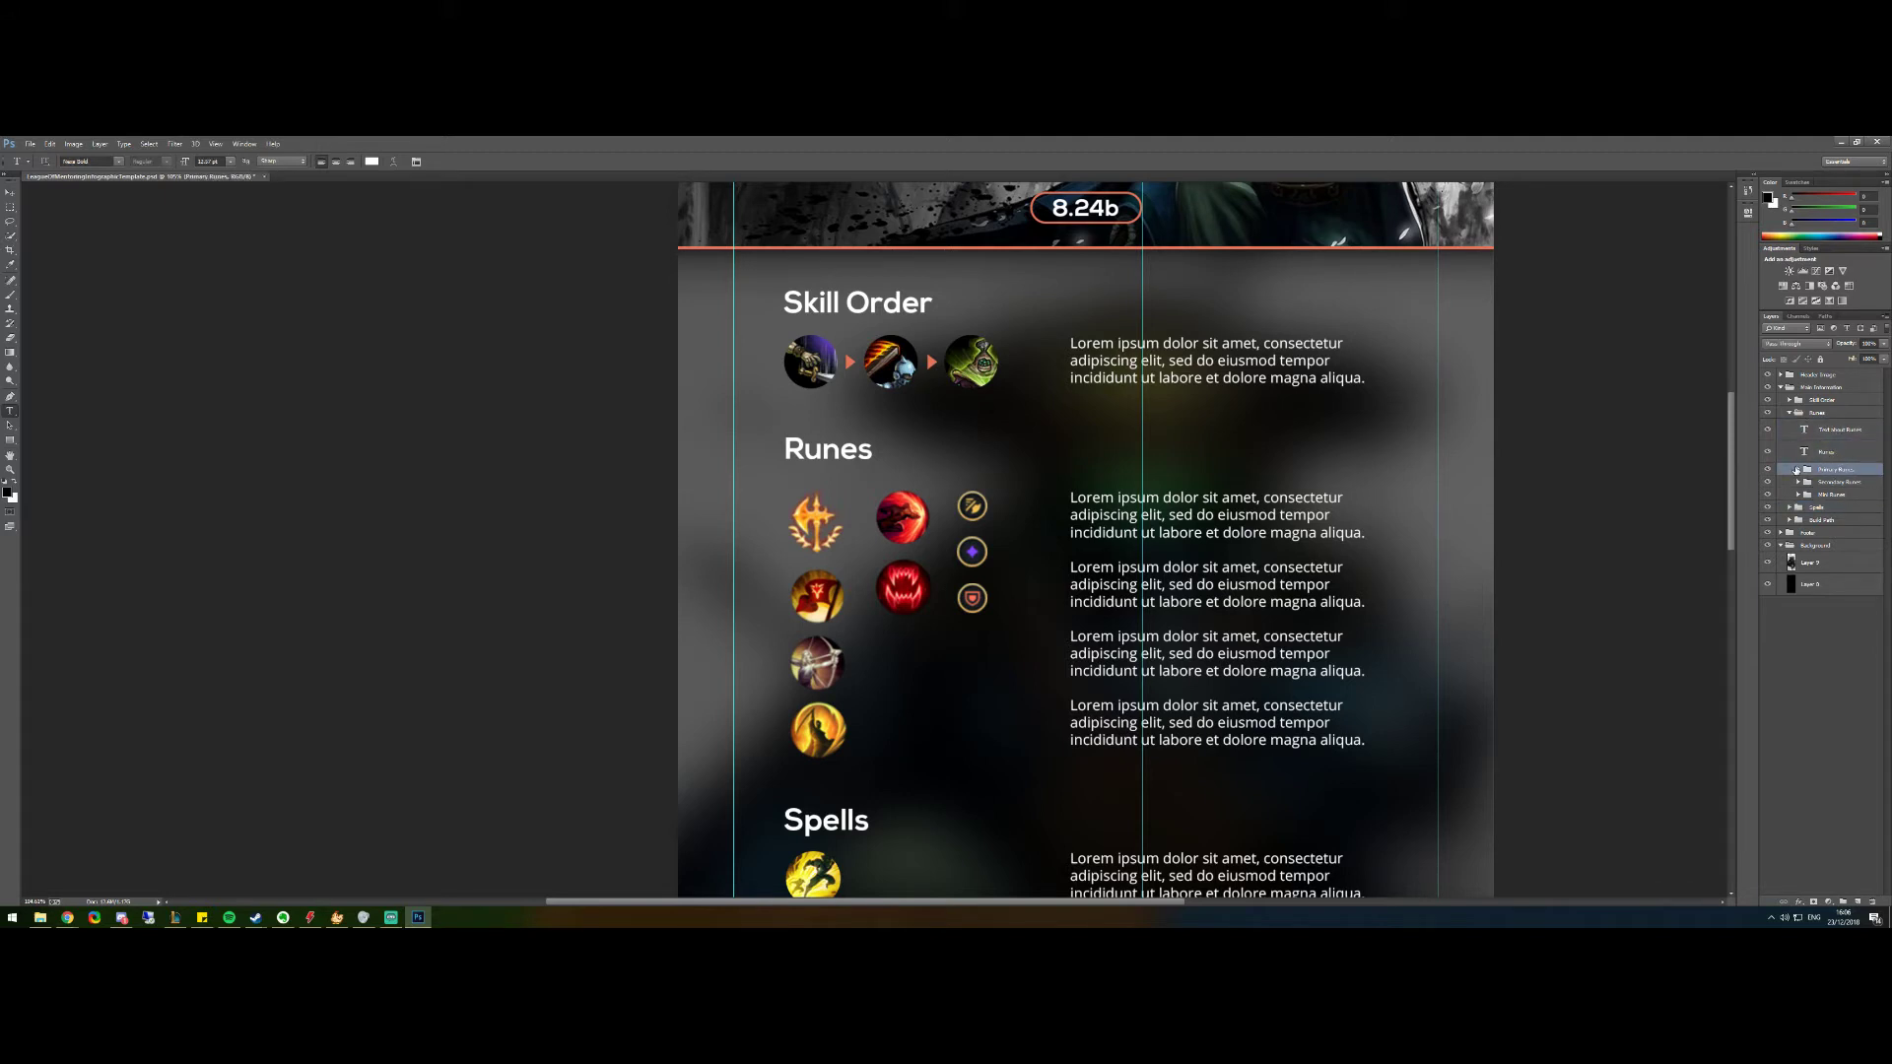
pyautogui.click(1797, 470)
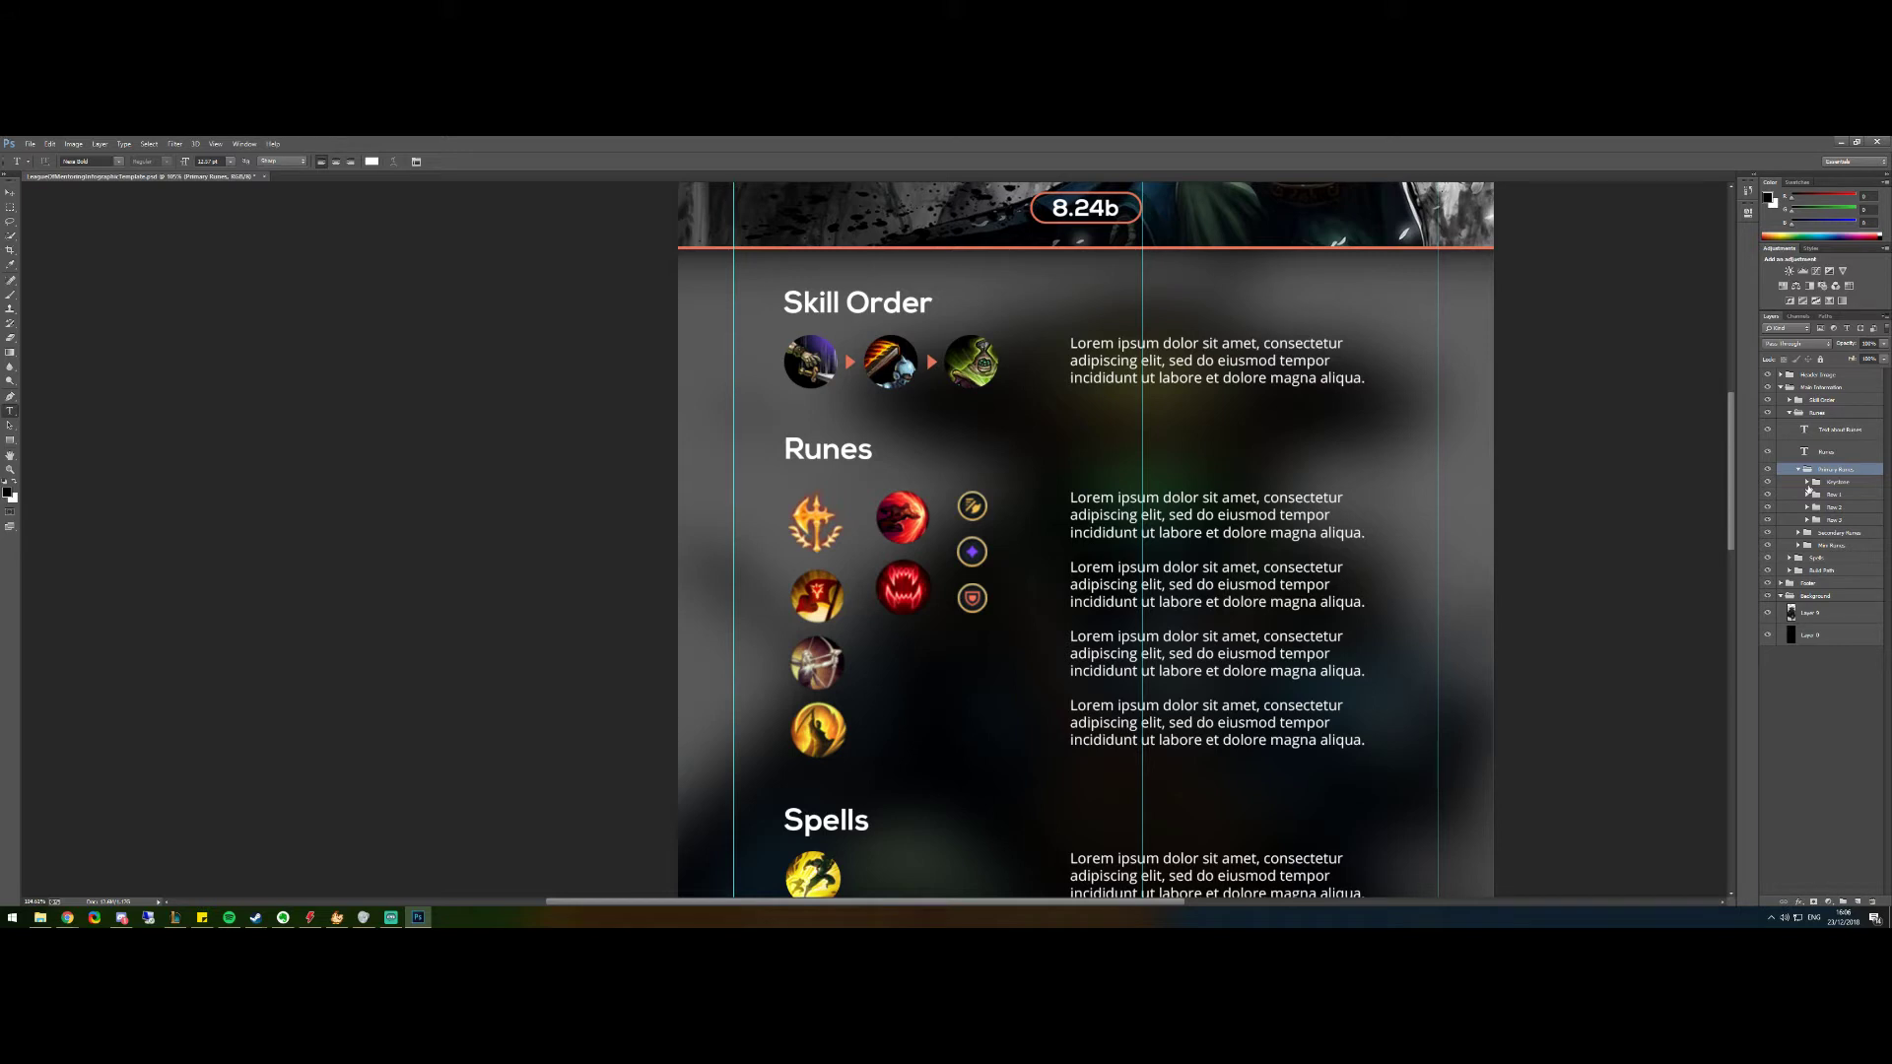
pyautogui.click(1807, 483)
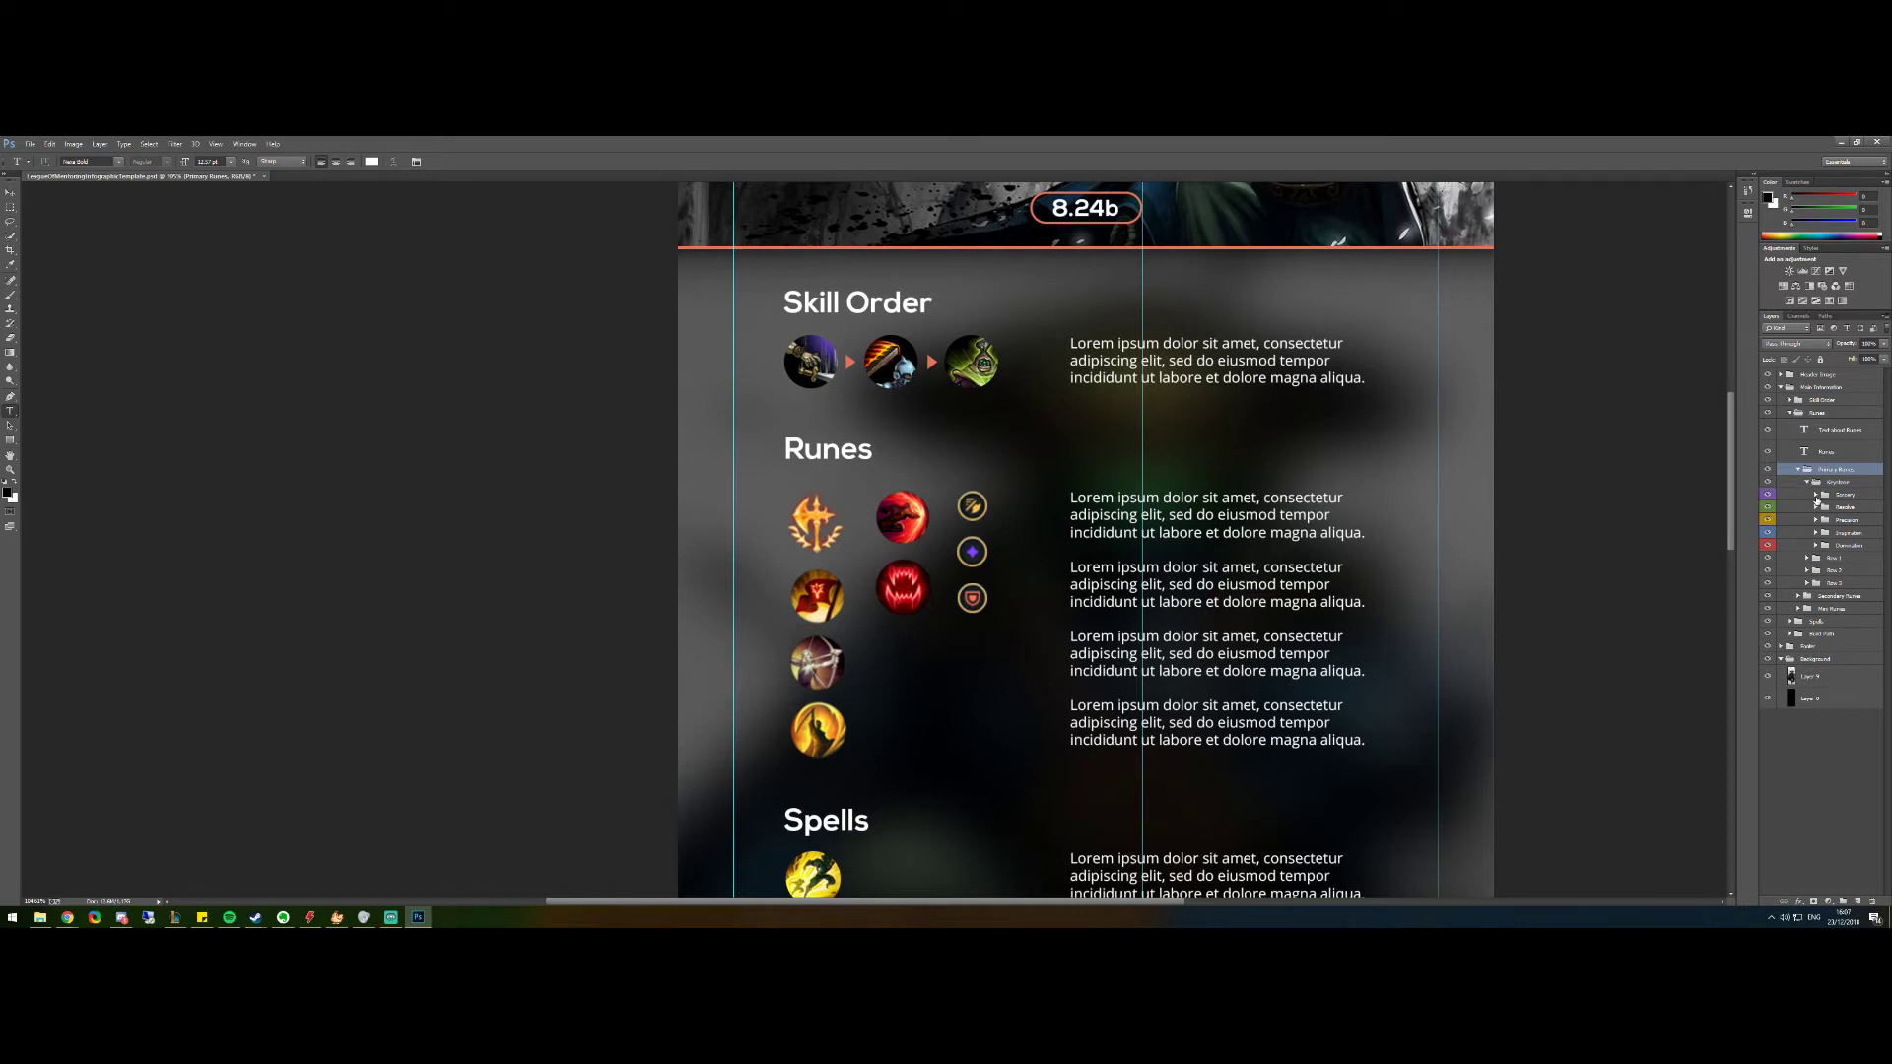
pyautogui.click(1815, 494)
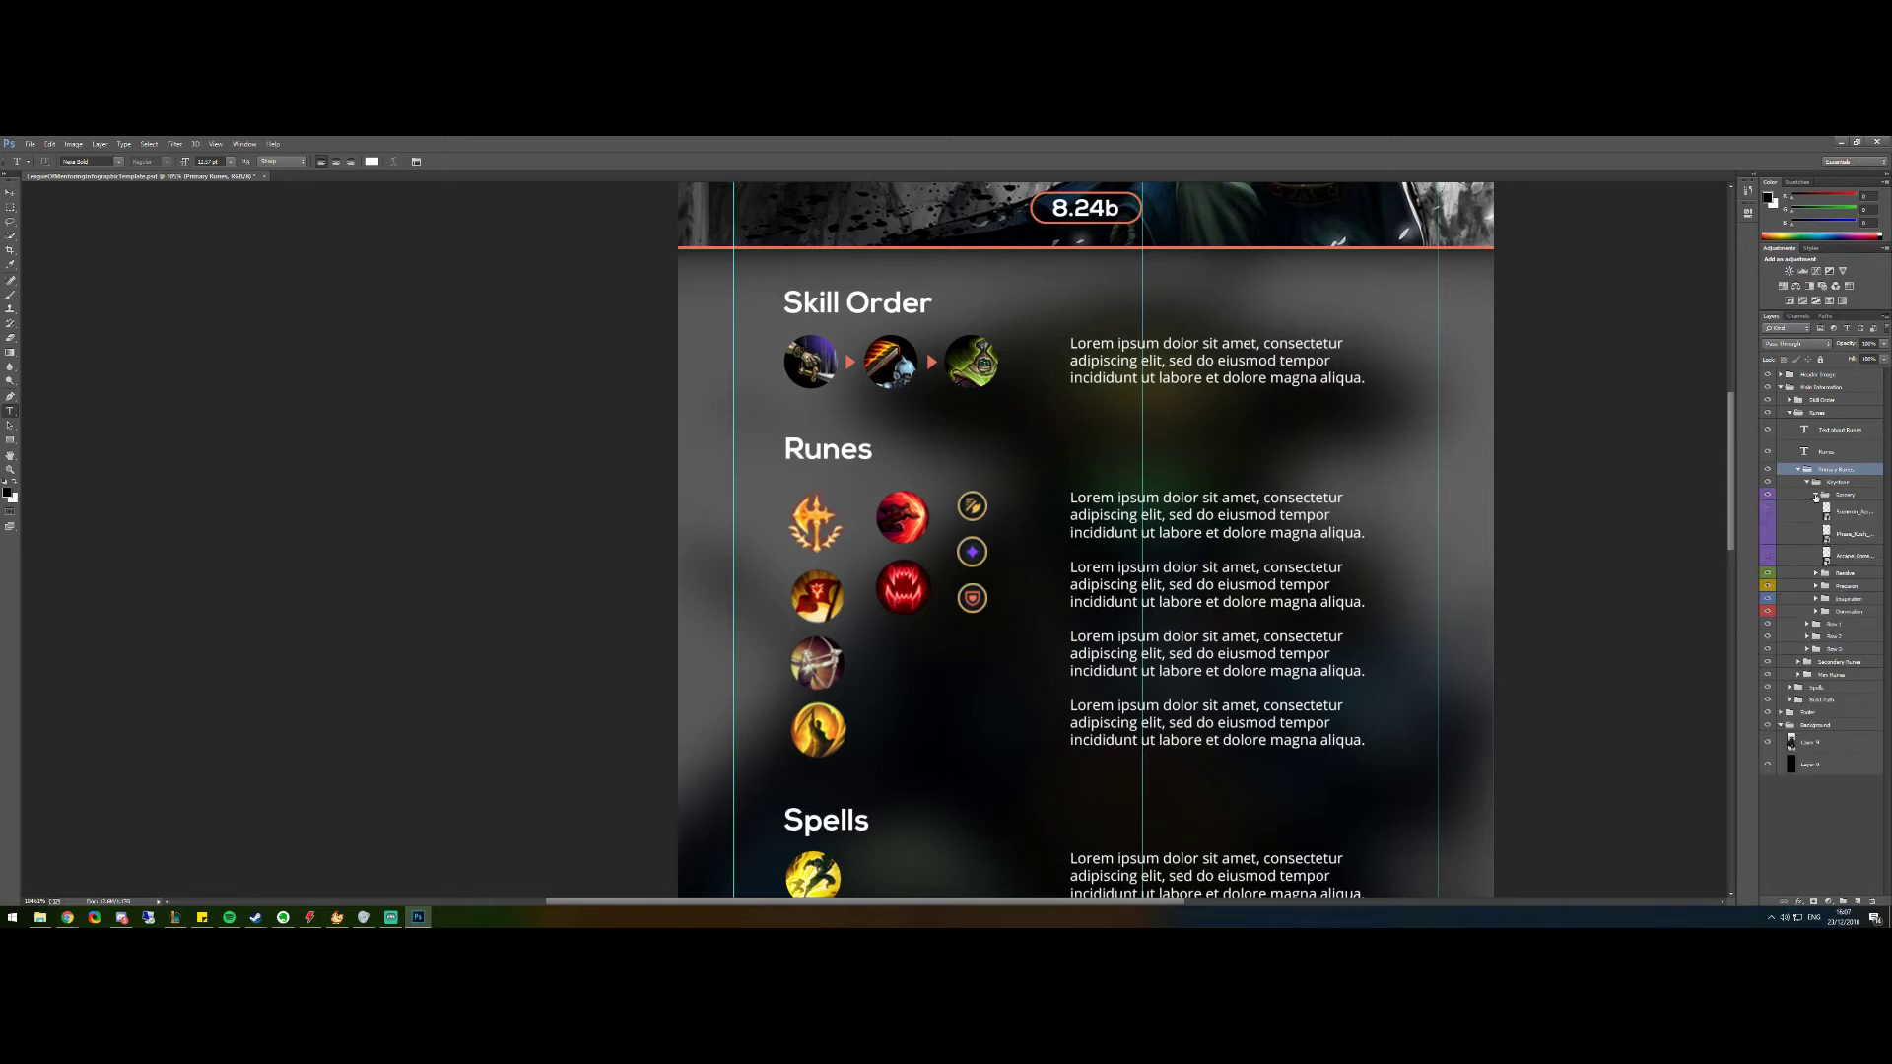
# Replace the blue Aery keystone with the golden keystone rune icon
pyautogui.click(1769, 512)
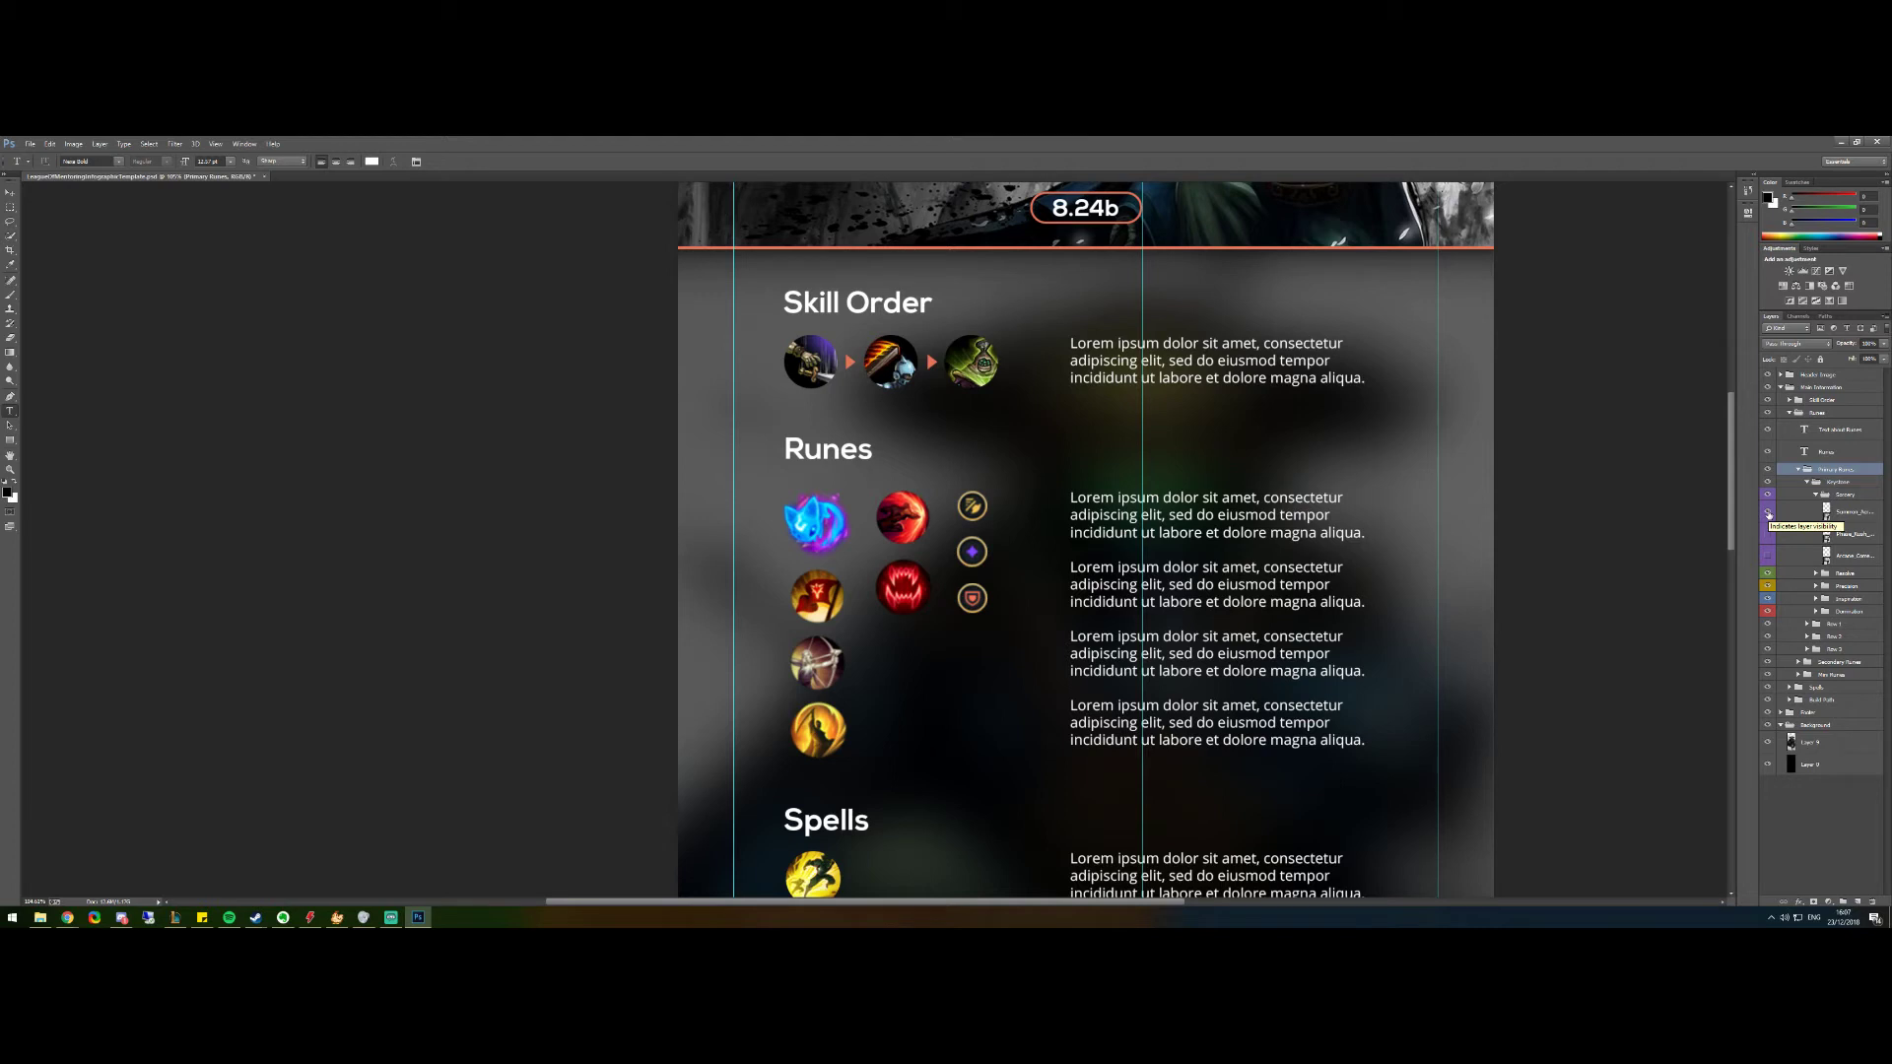
pyautogui.click(1815, 586)
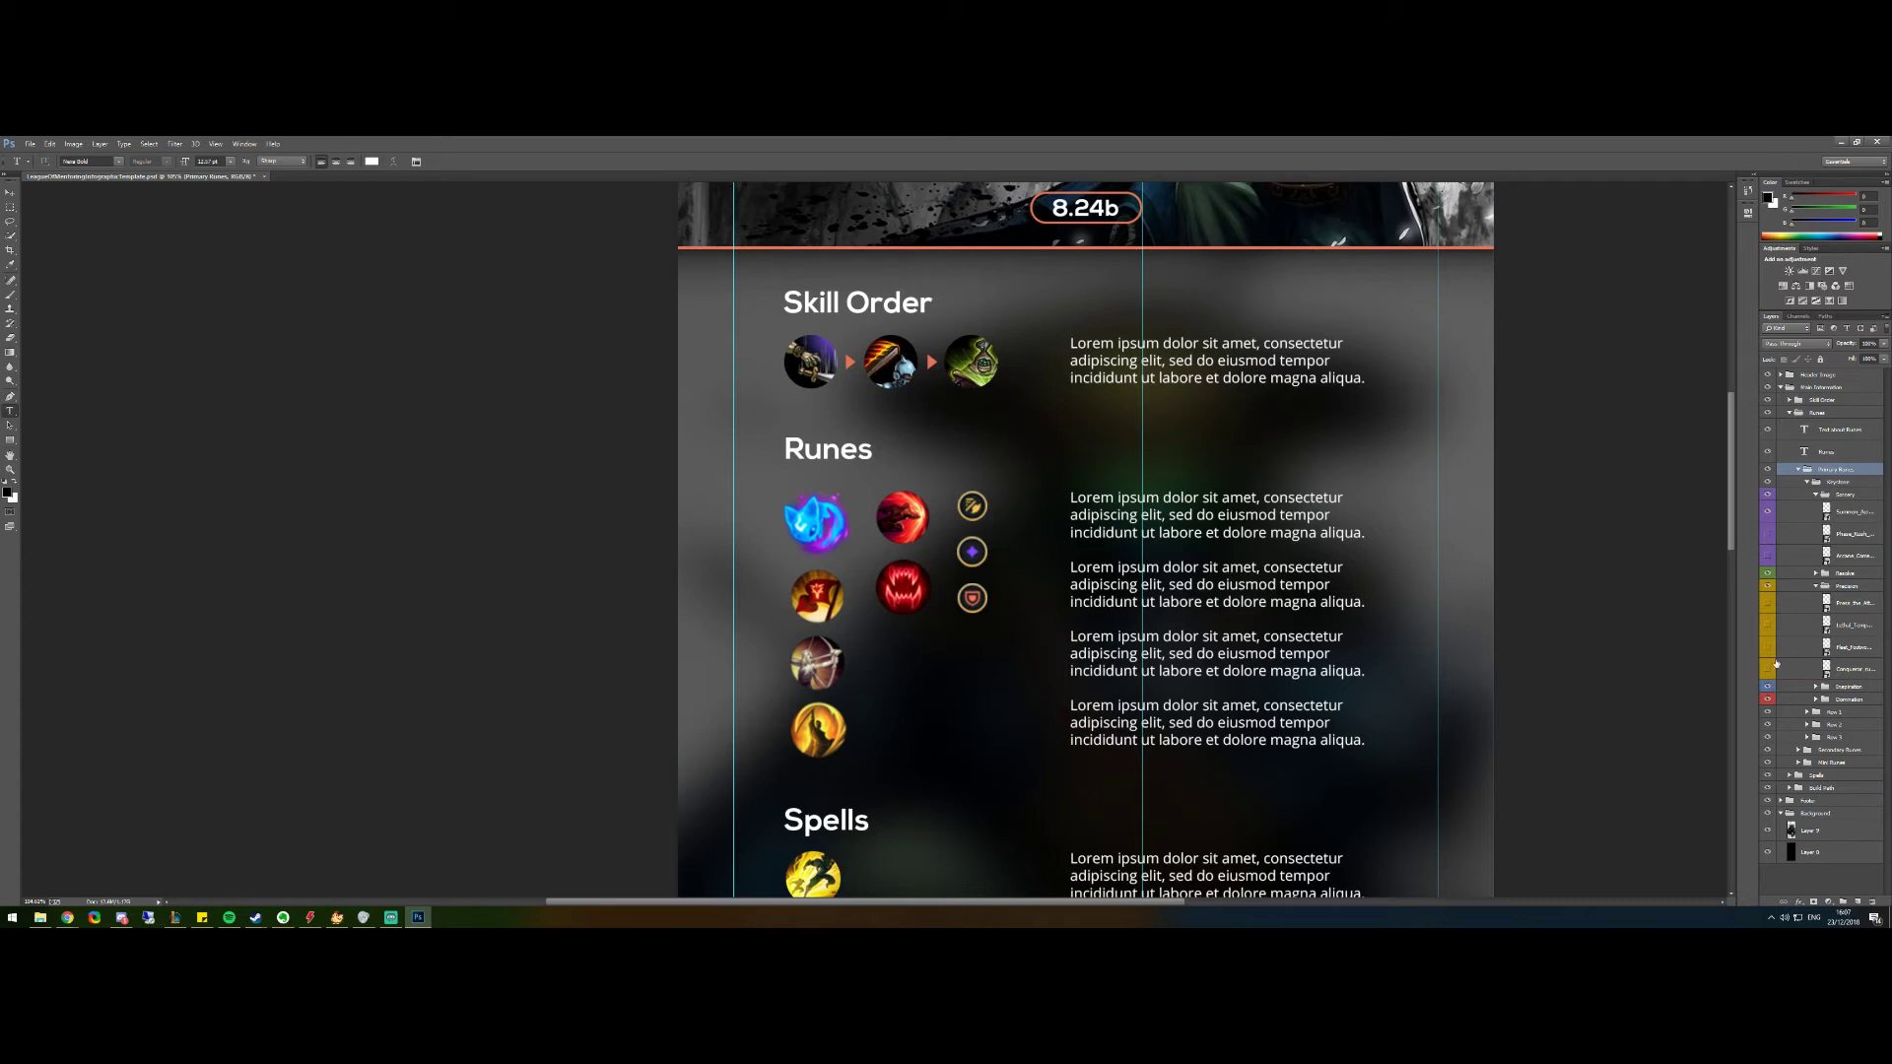
pyautogui.click(1815, 586)
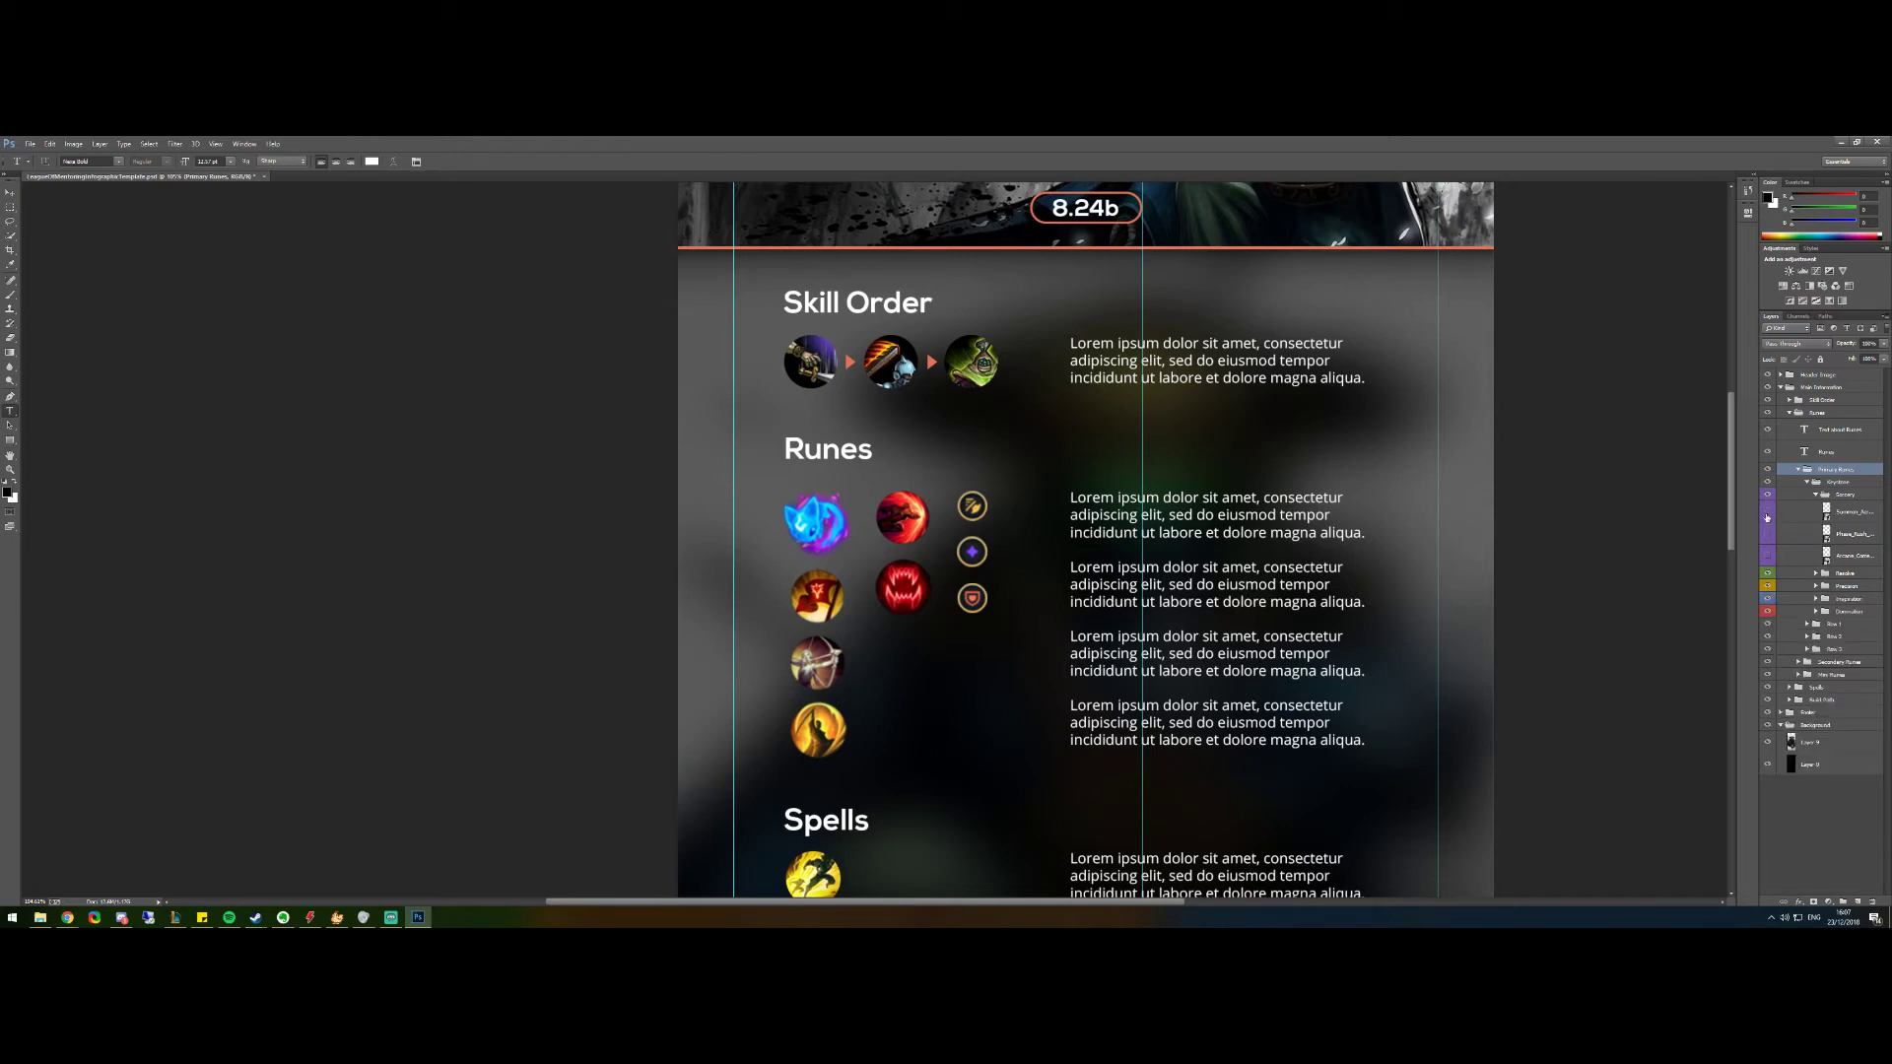
pyautogui.click(1767, 516)
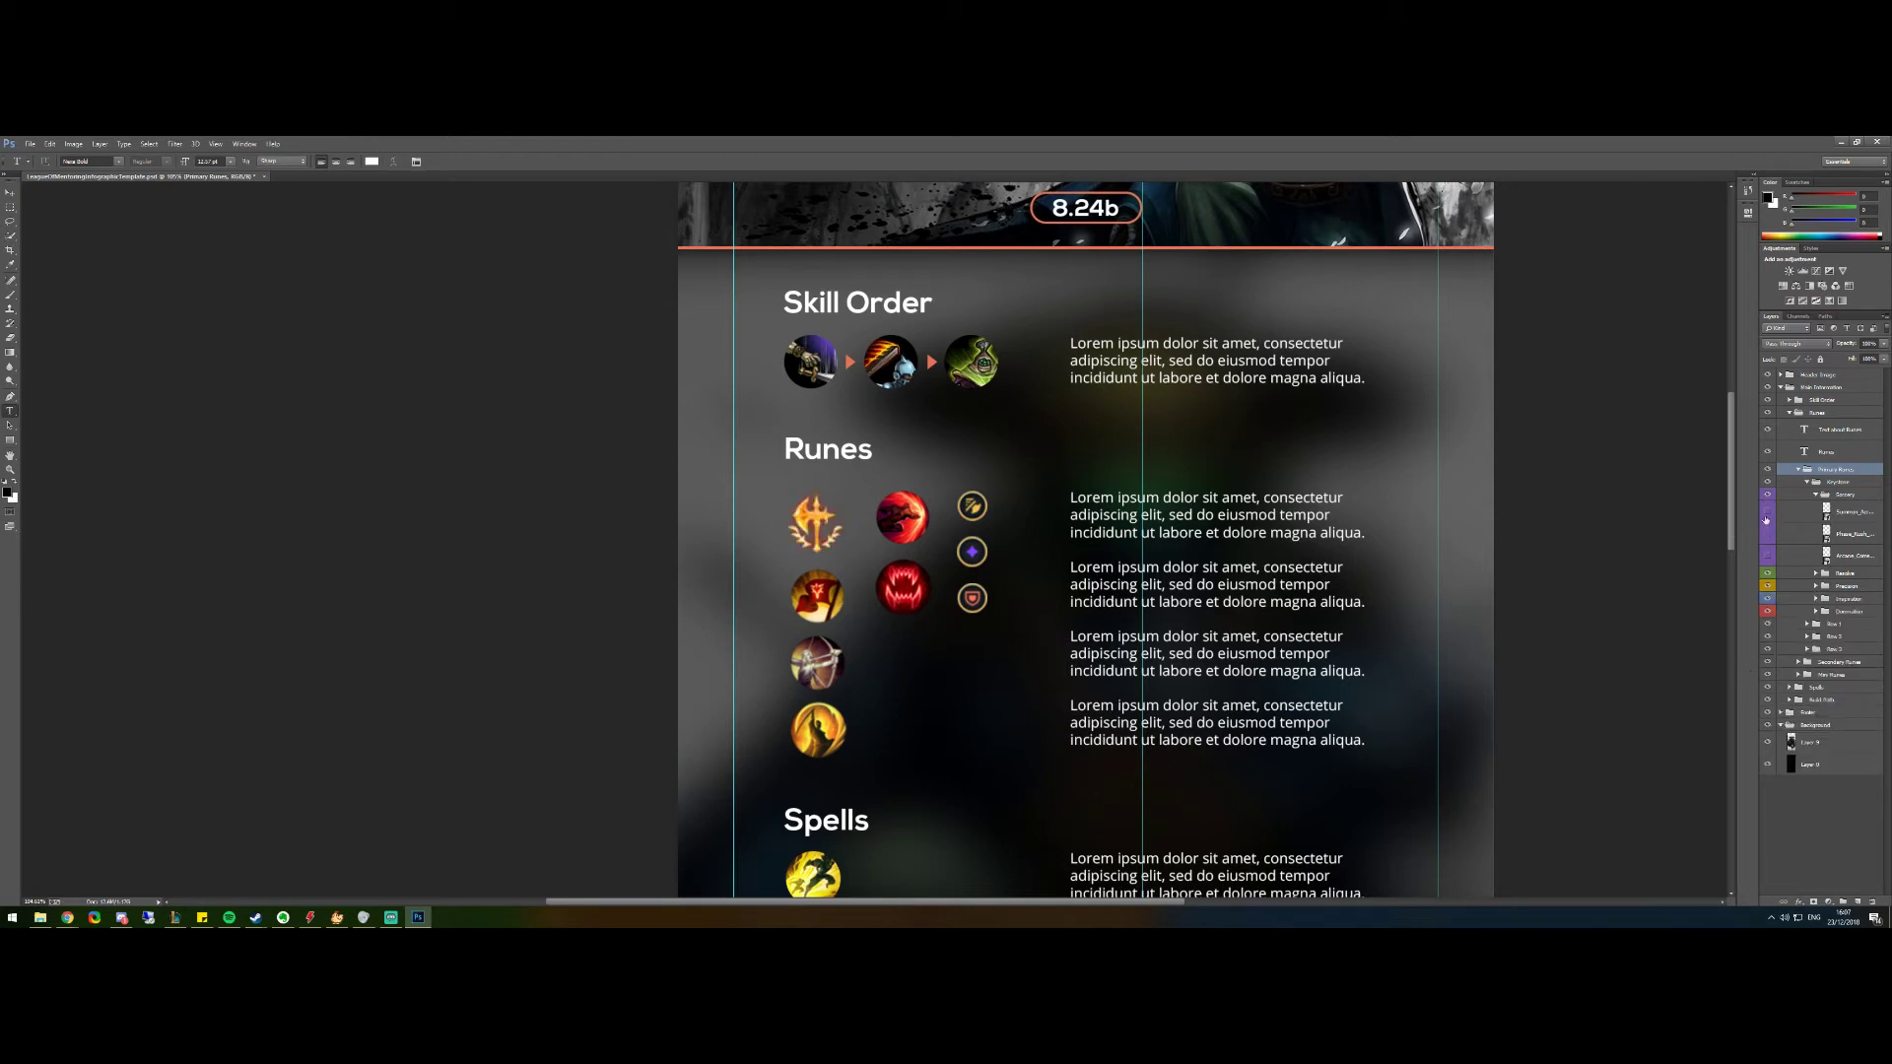
# Turn off Triumph, try Font of Life, then hide it so Demolish fills the second rune slot
pyautogui.click(1807, 483)
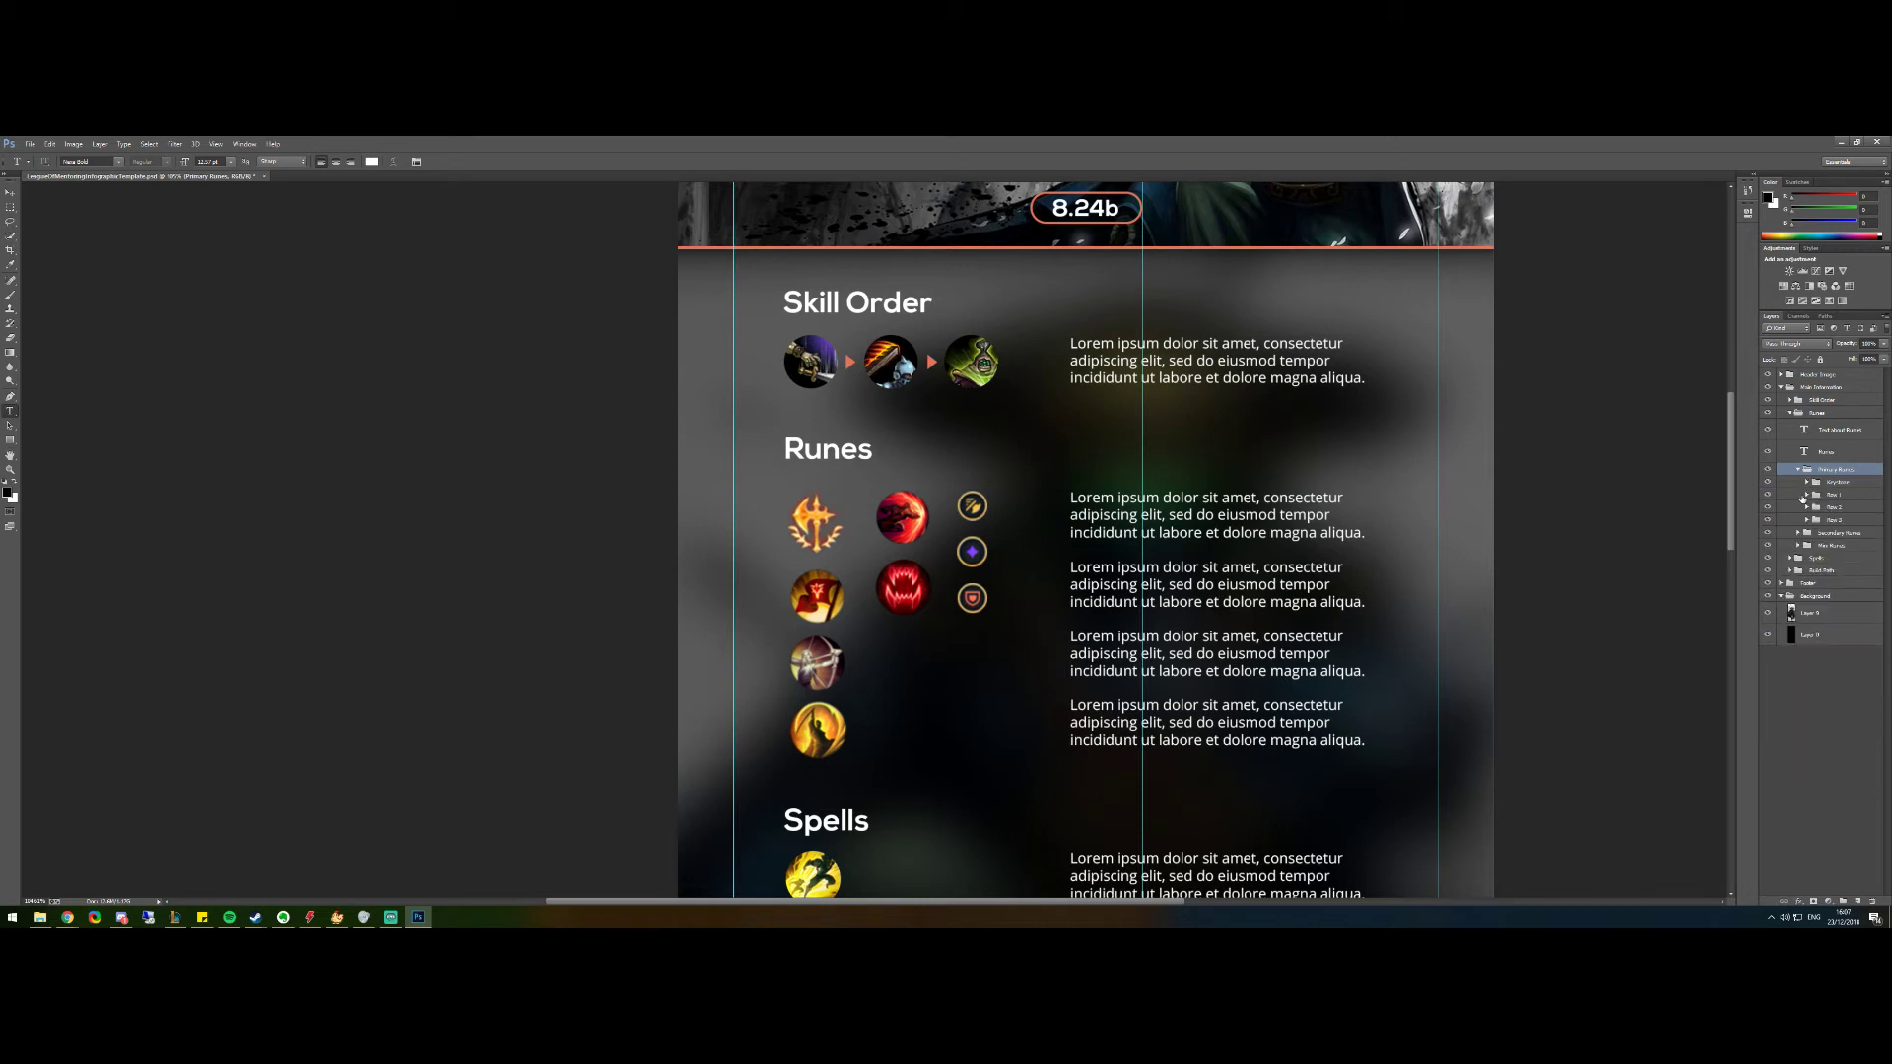
pyautogui.click(1805, 496)
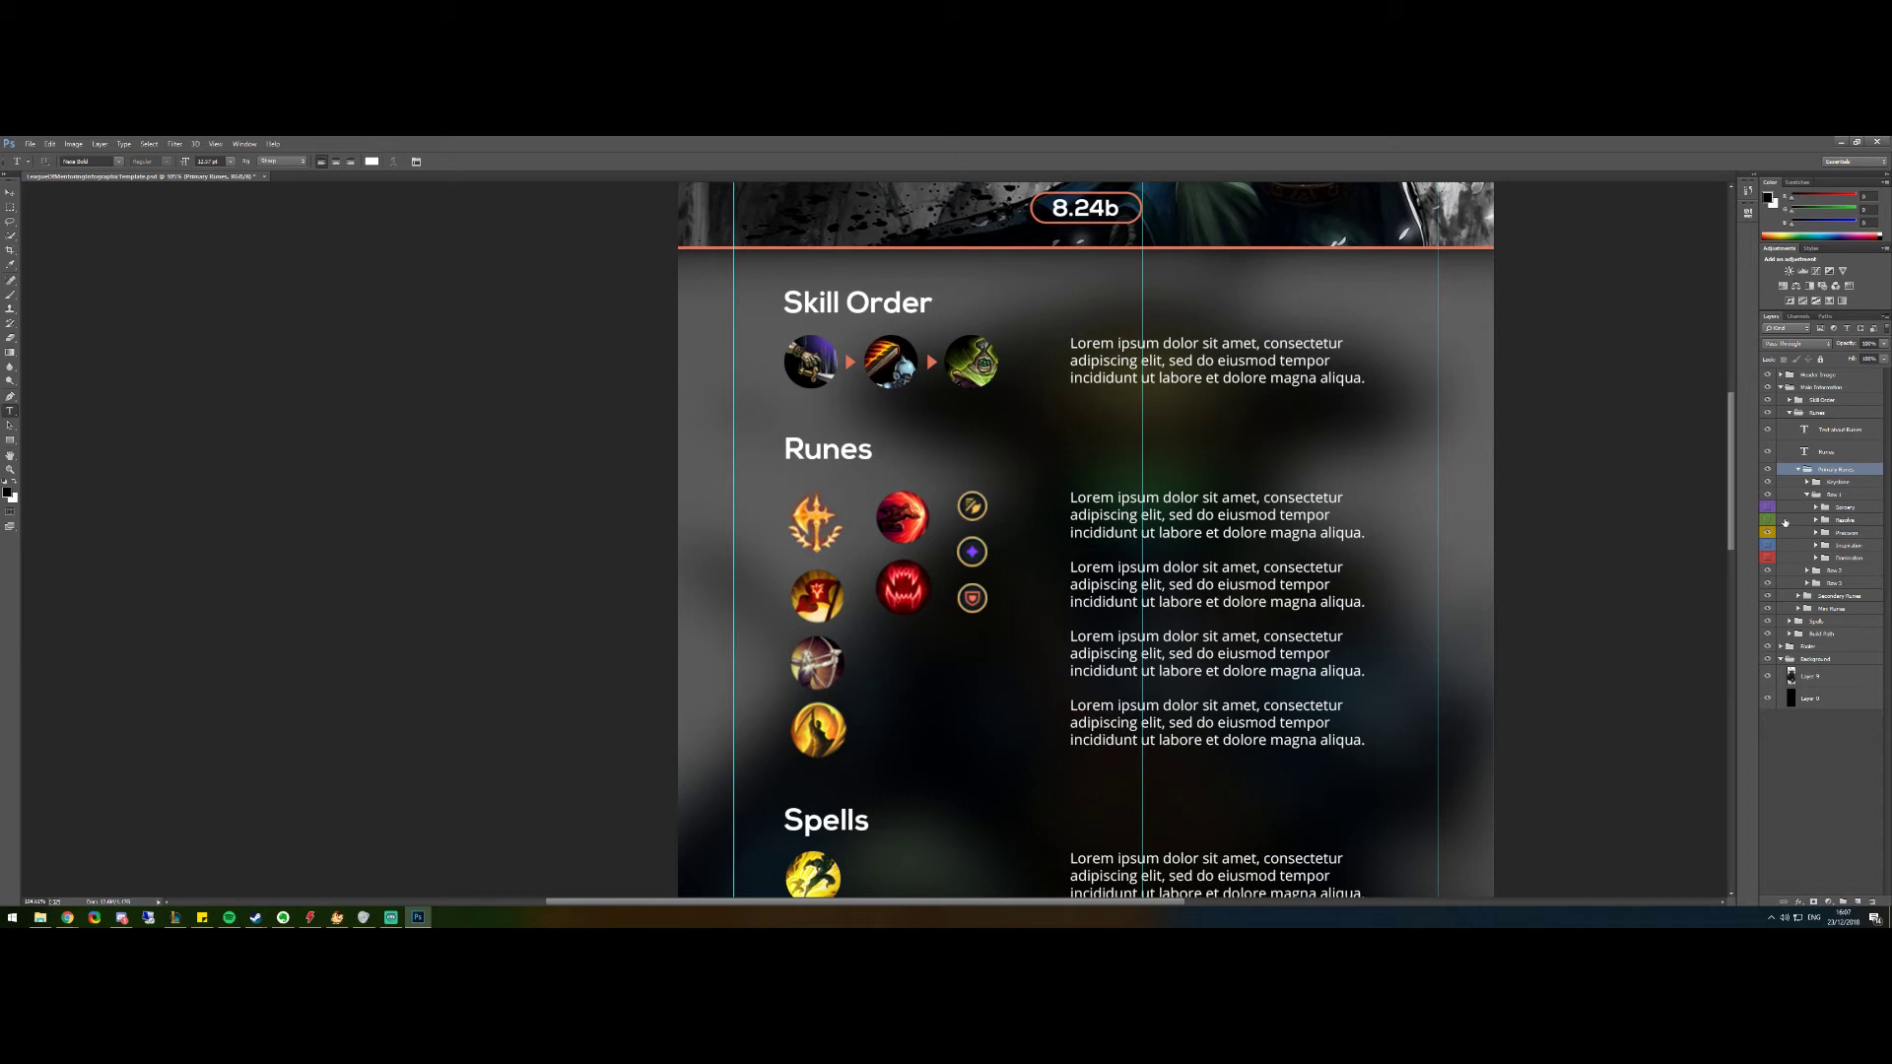
pyautogui.click(1815, 520)
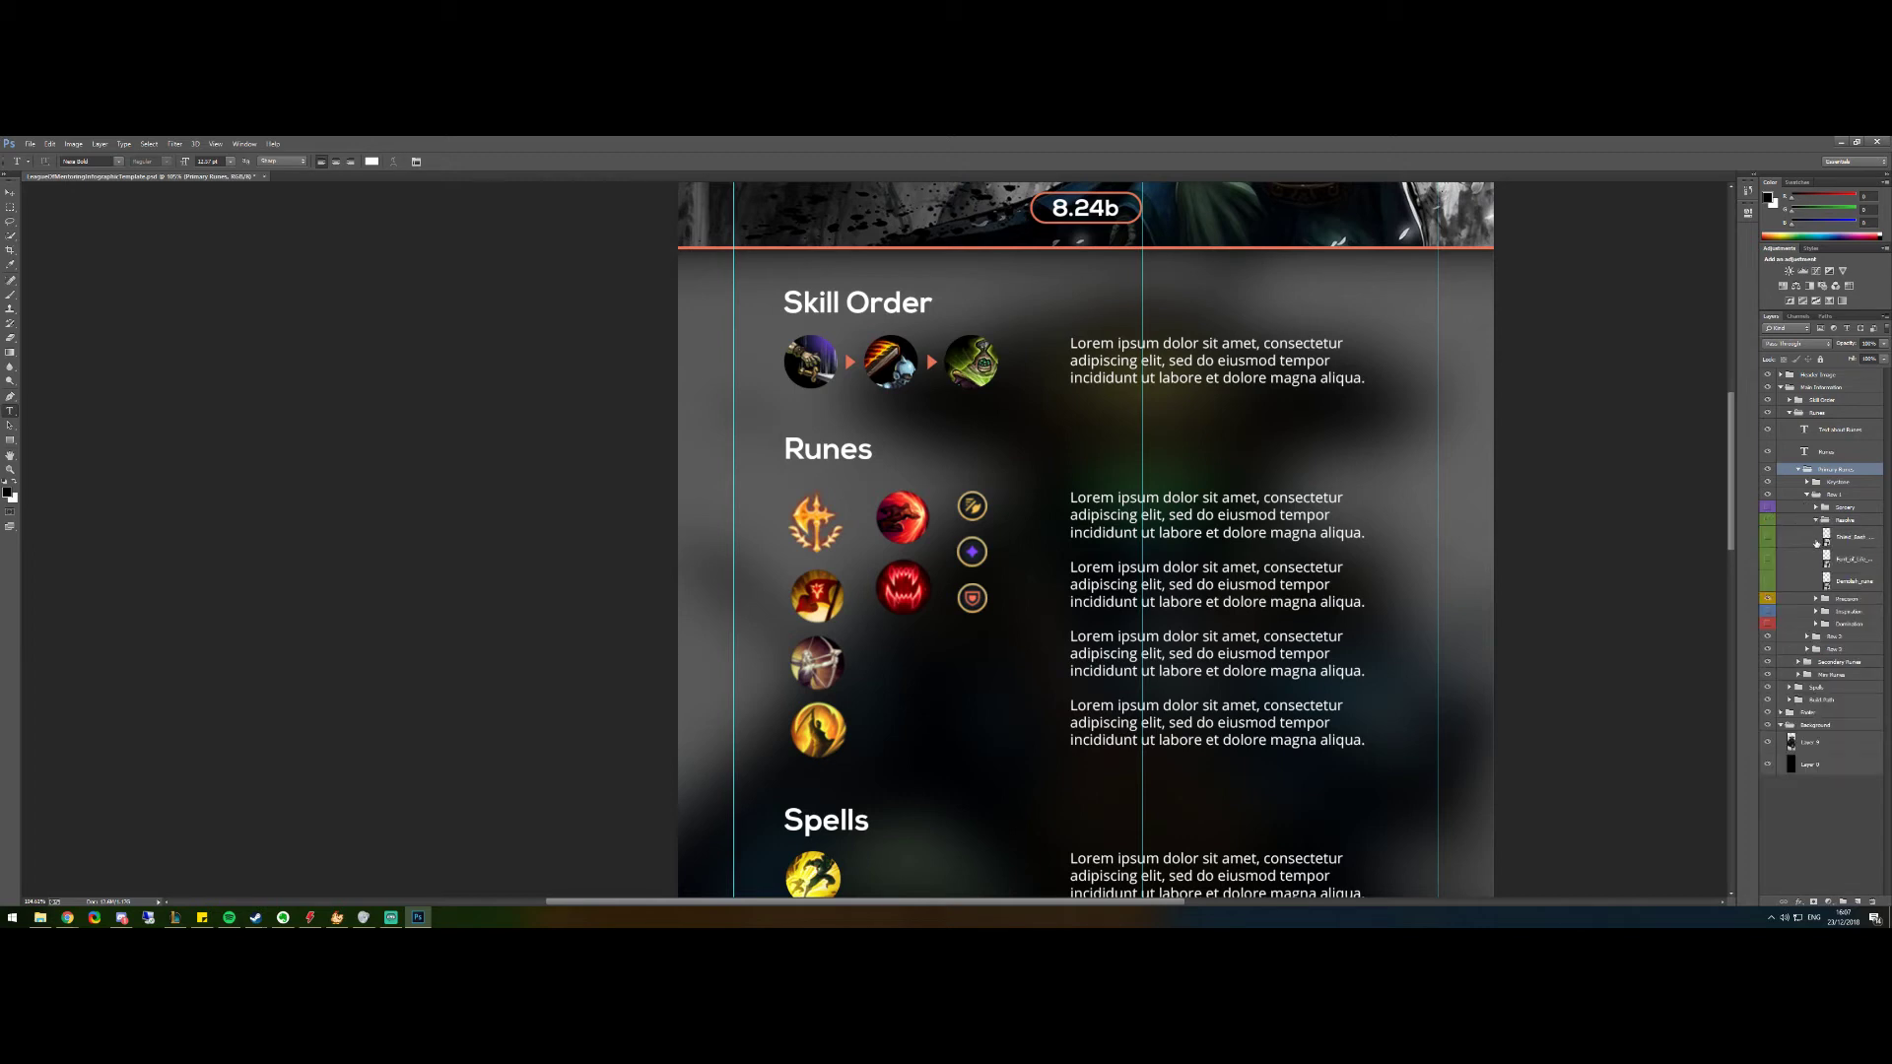
pyautogui.click(1815, 599)
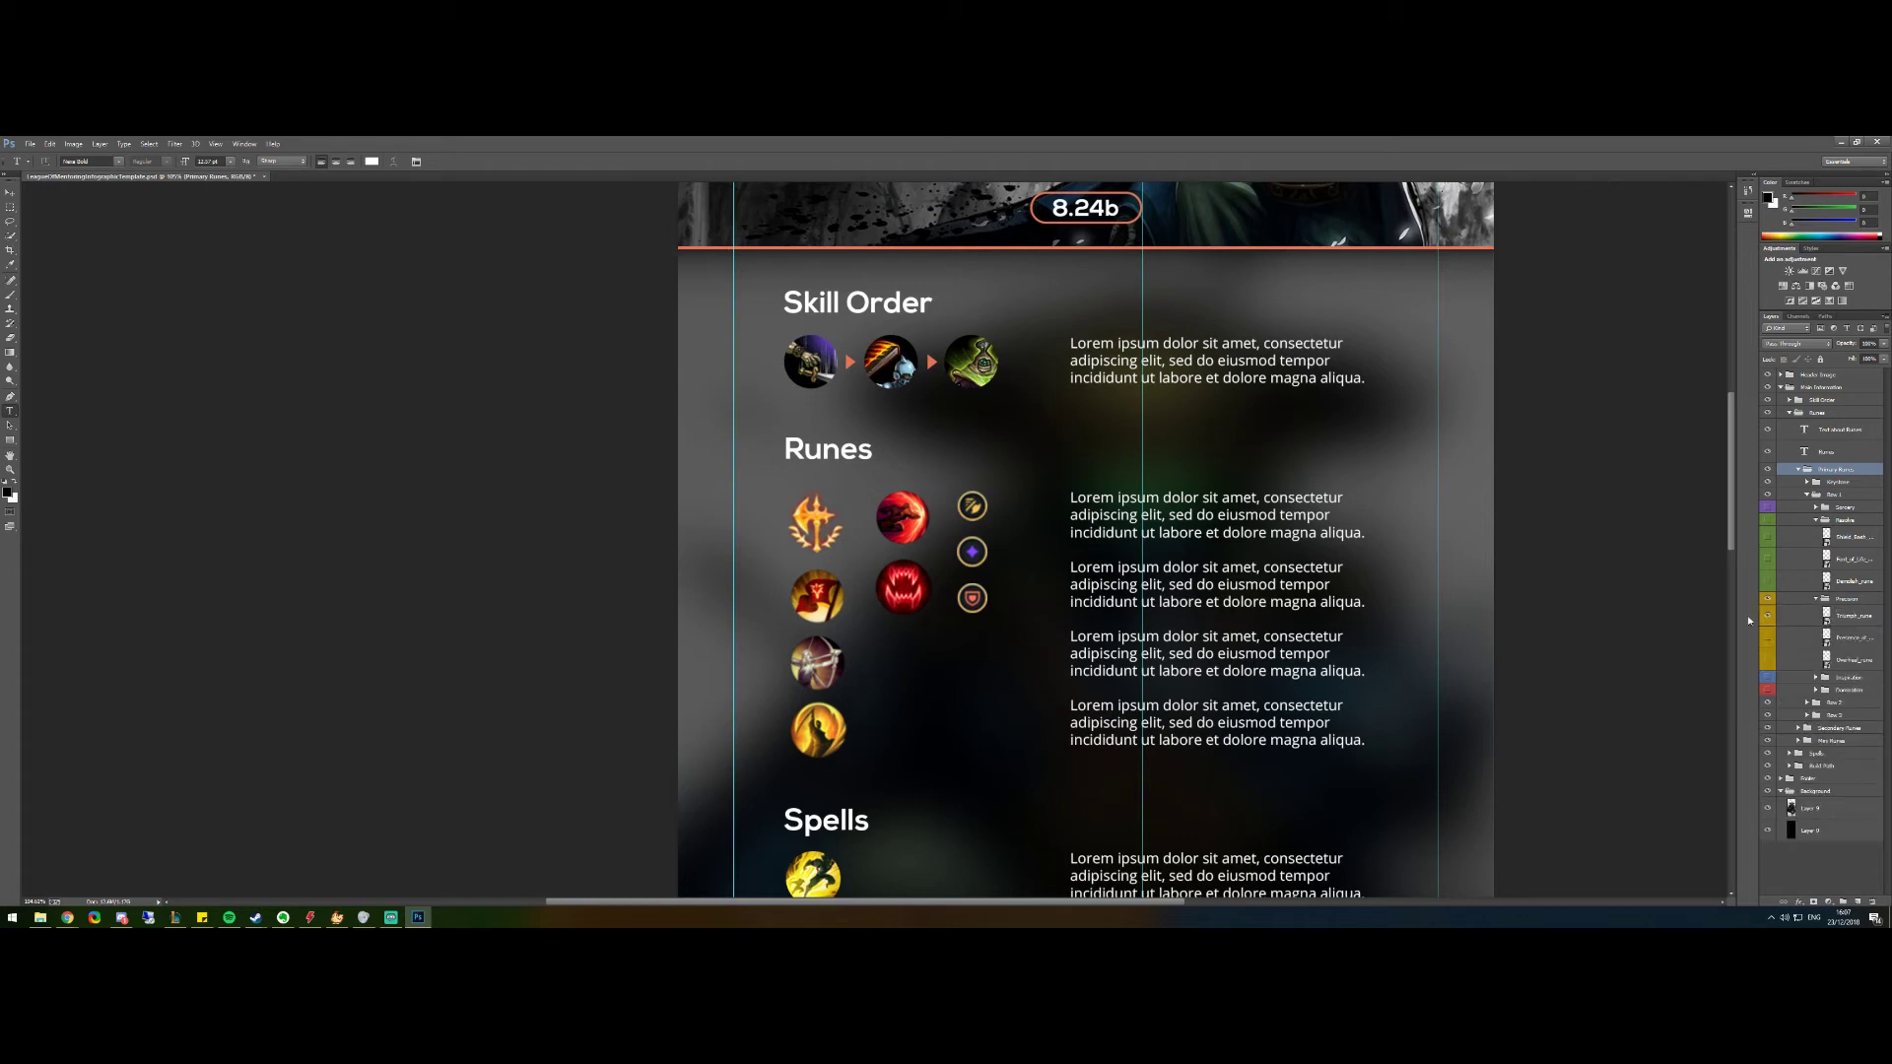
pyautogui.click(1766, 616)
pyautogui.click(1816, 599)
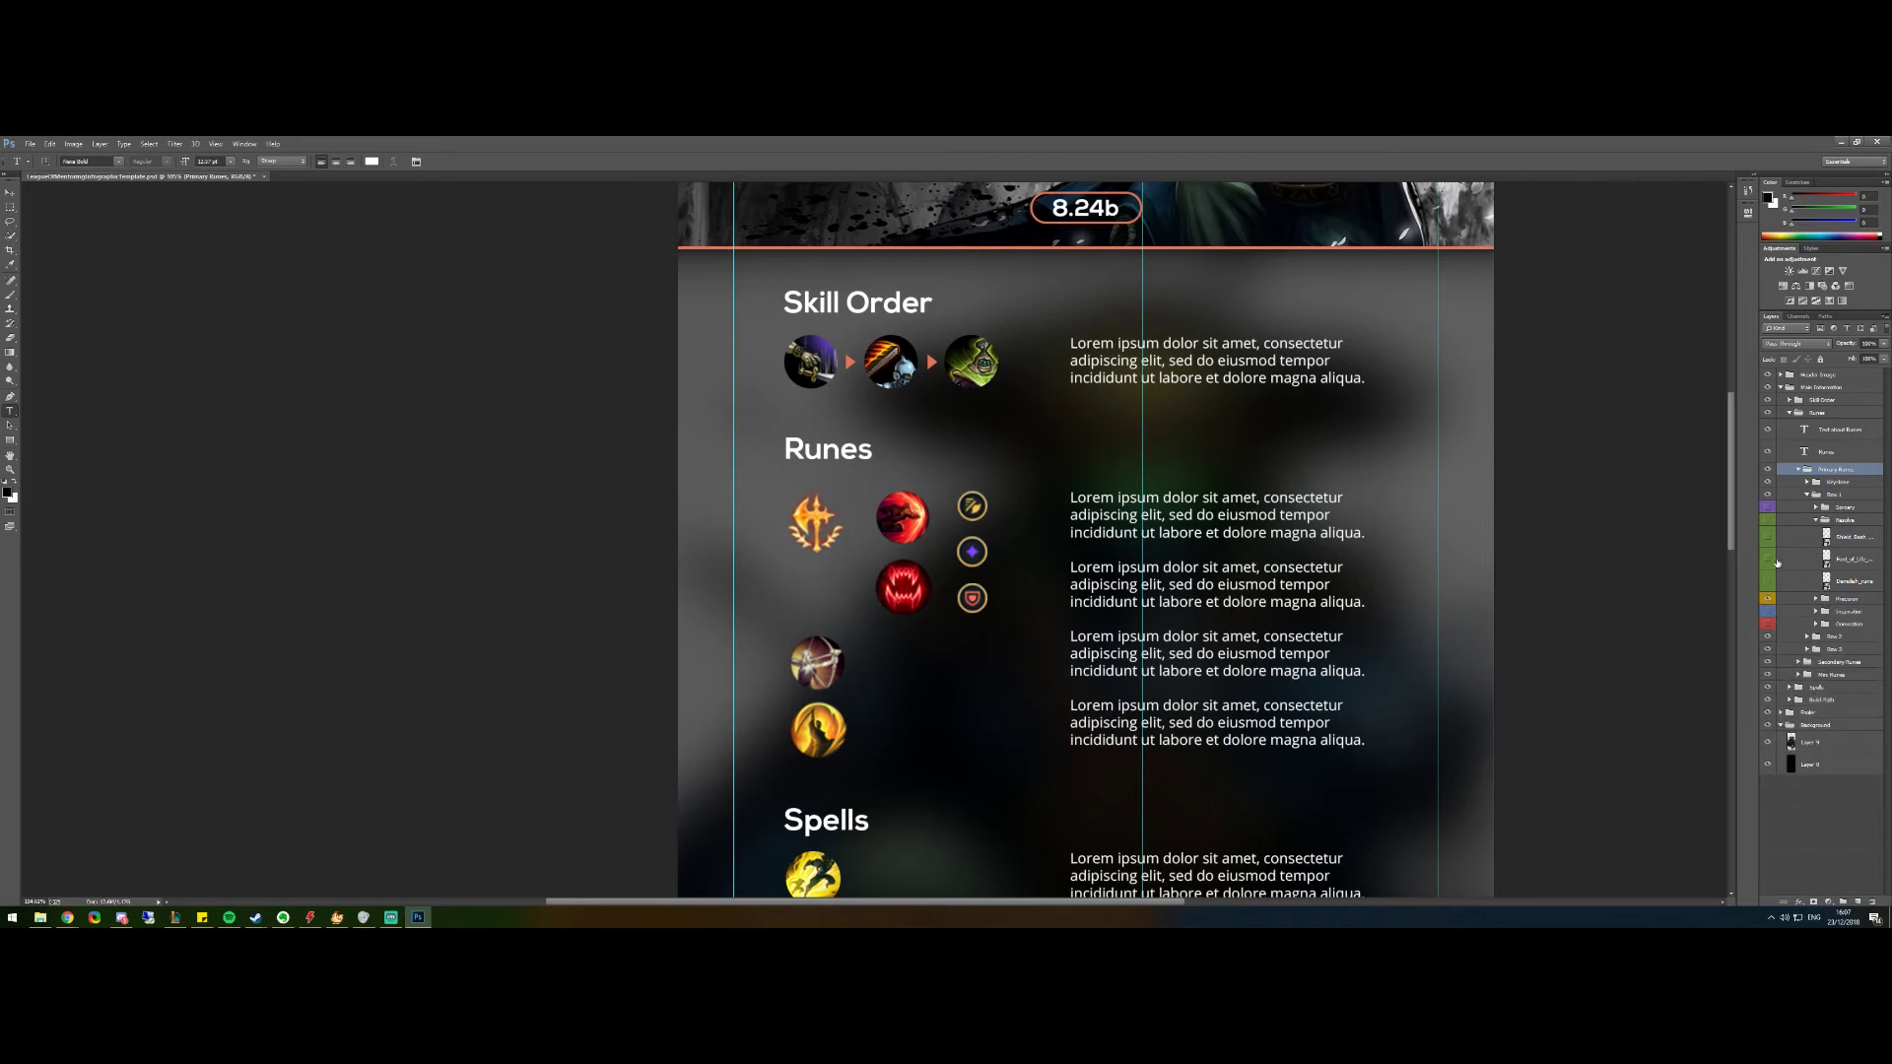
pyautogui.click(1769, 560)
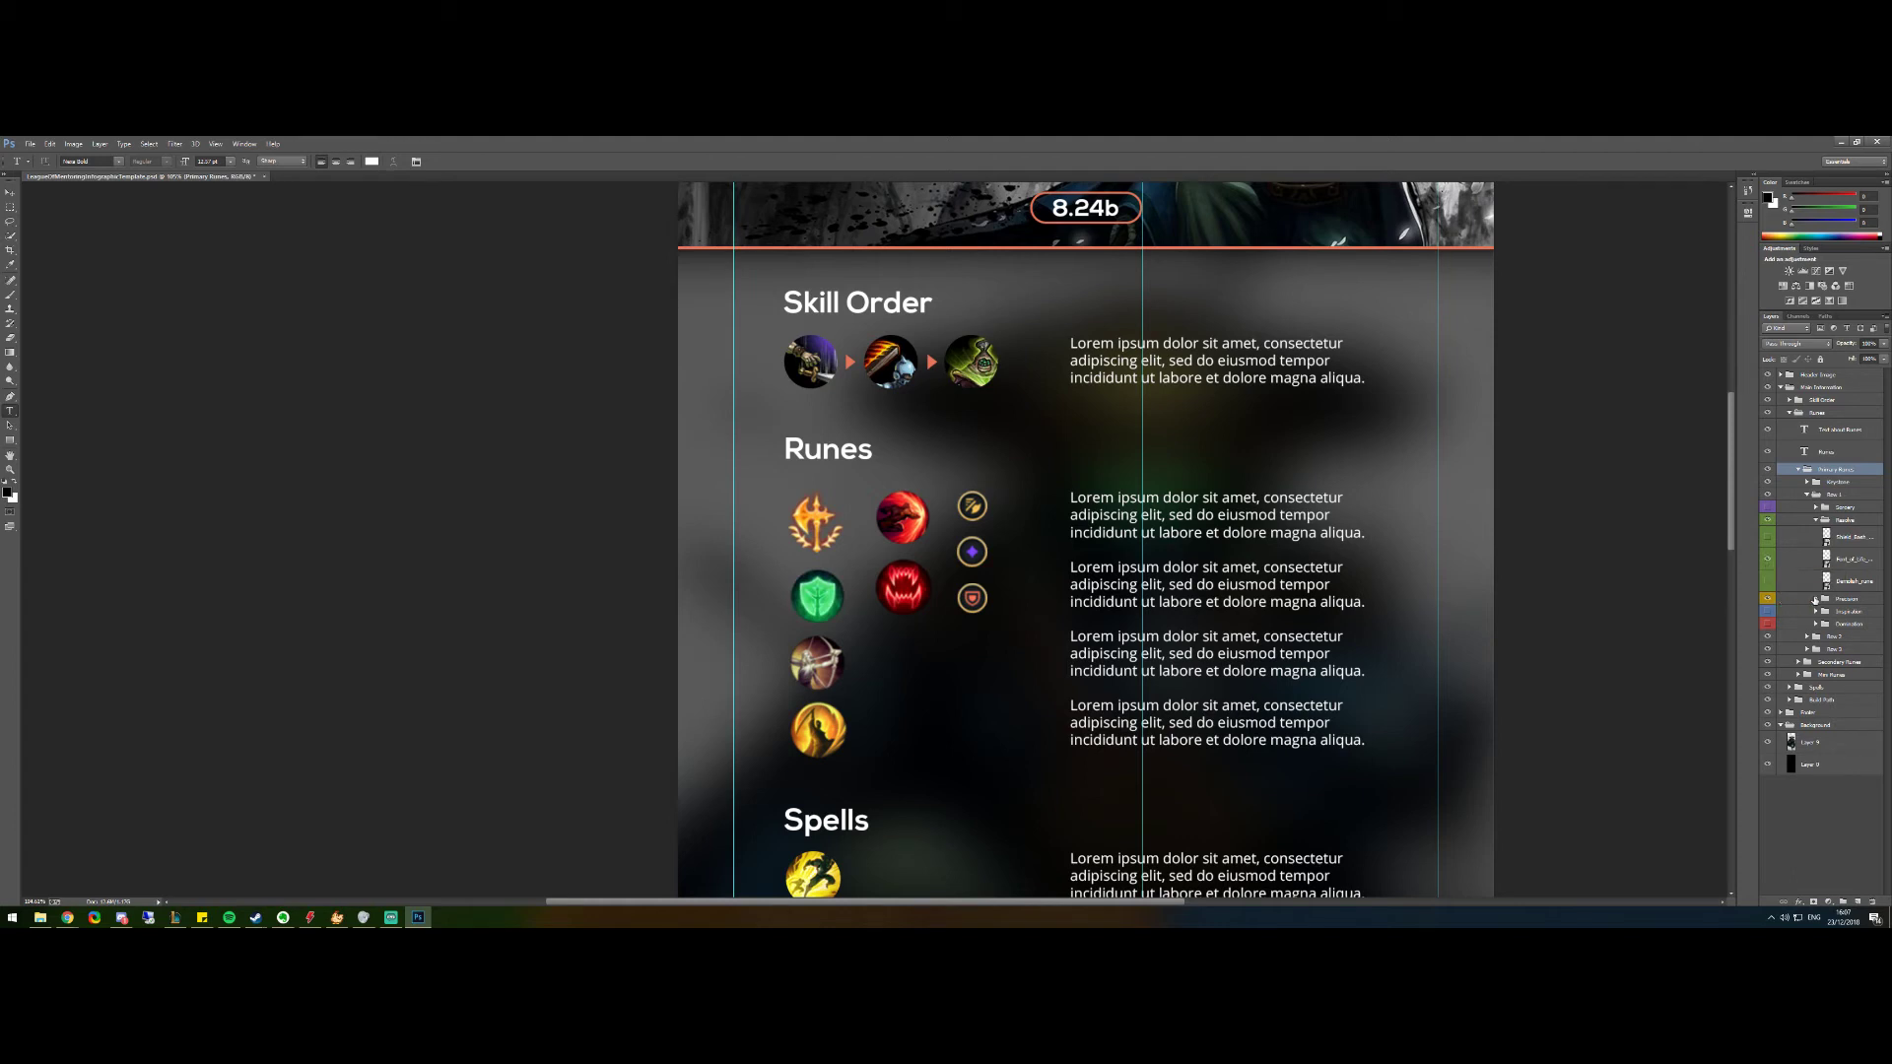
pyautogui.click(1814, 599)
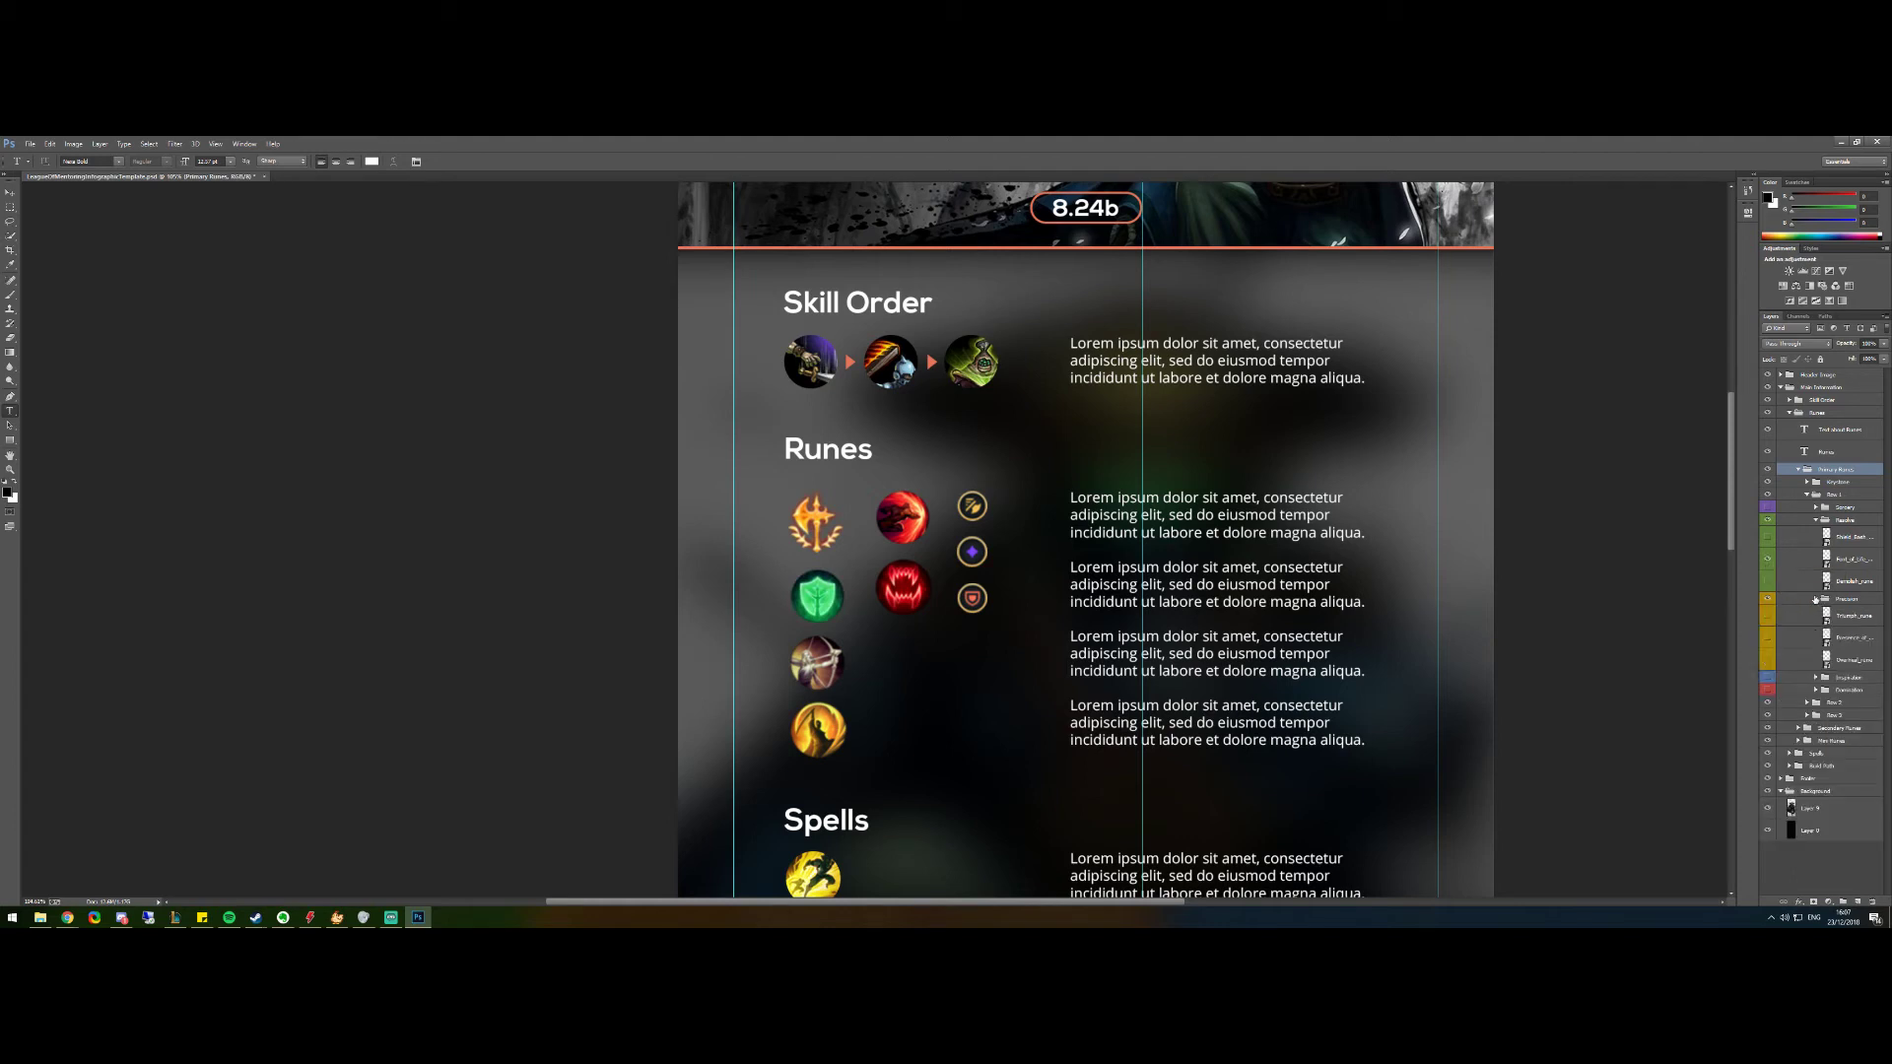
pyautogui.click(1768, 559)
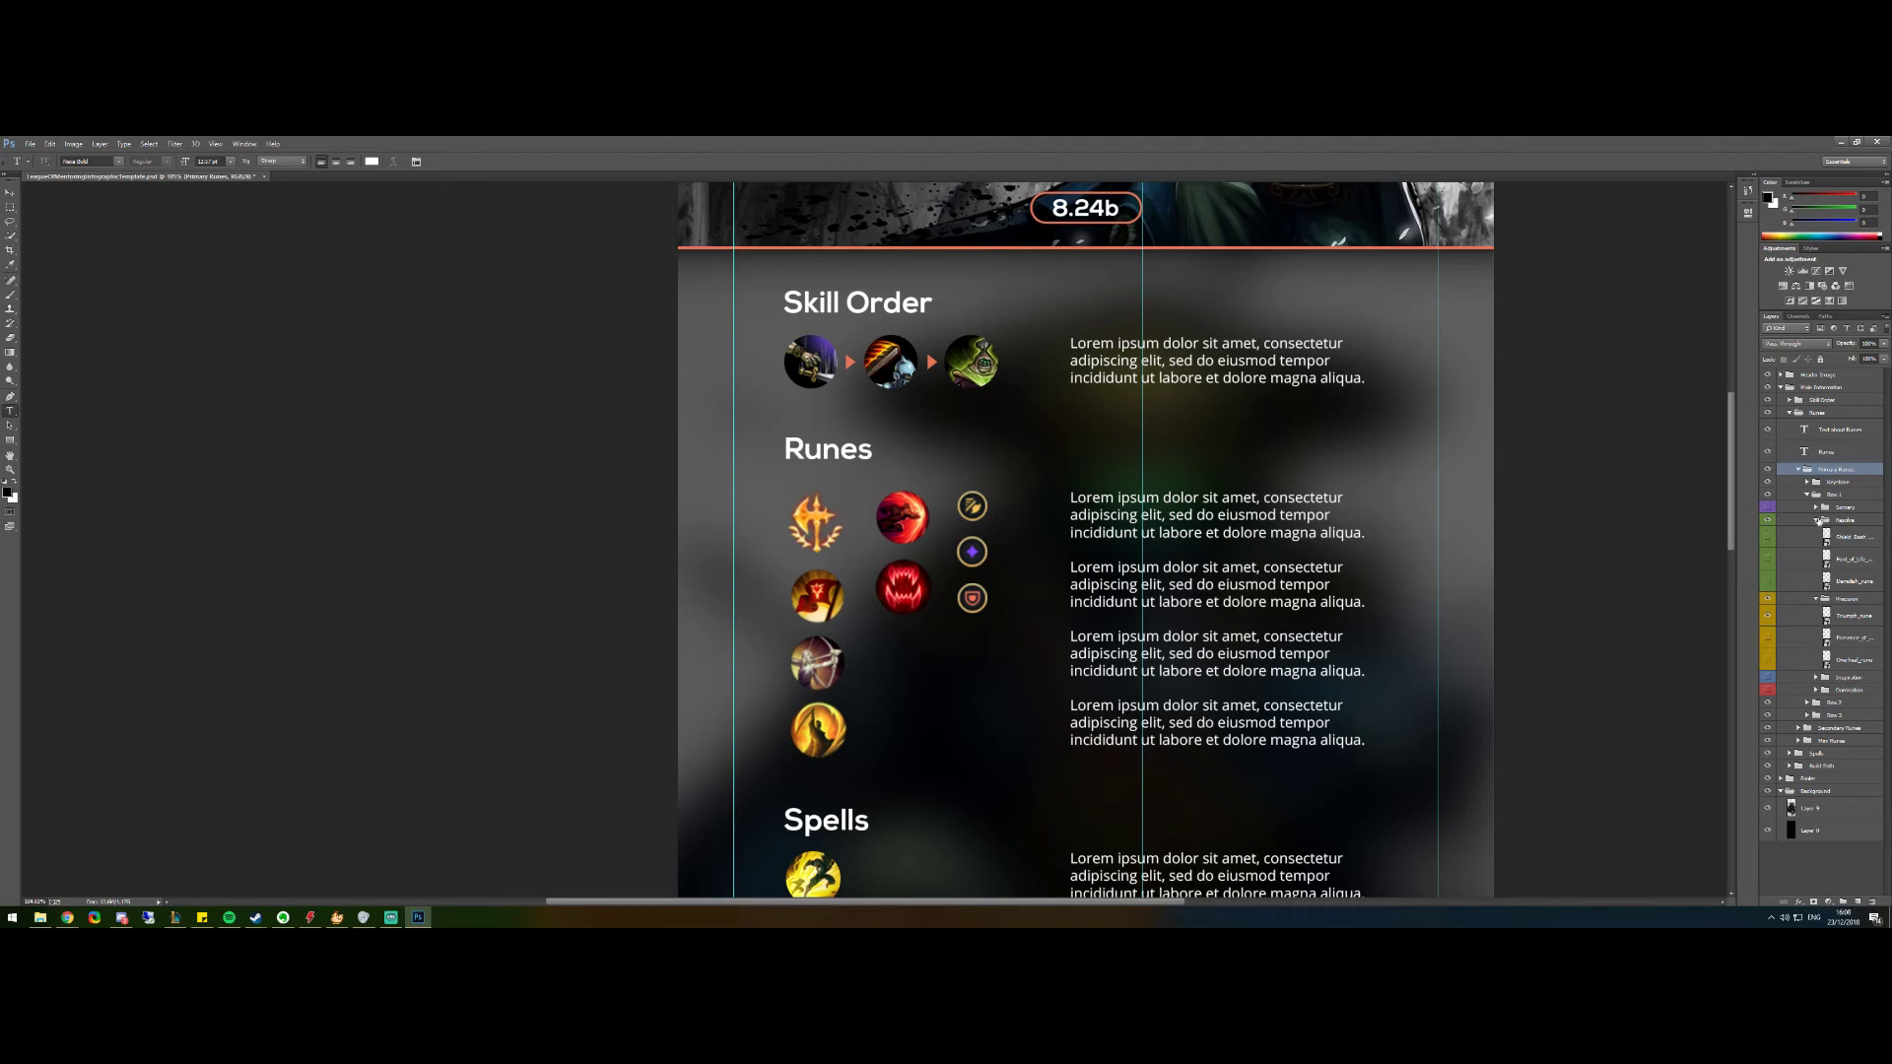
pyautogui.click(1807, 495)
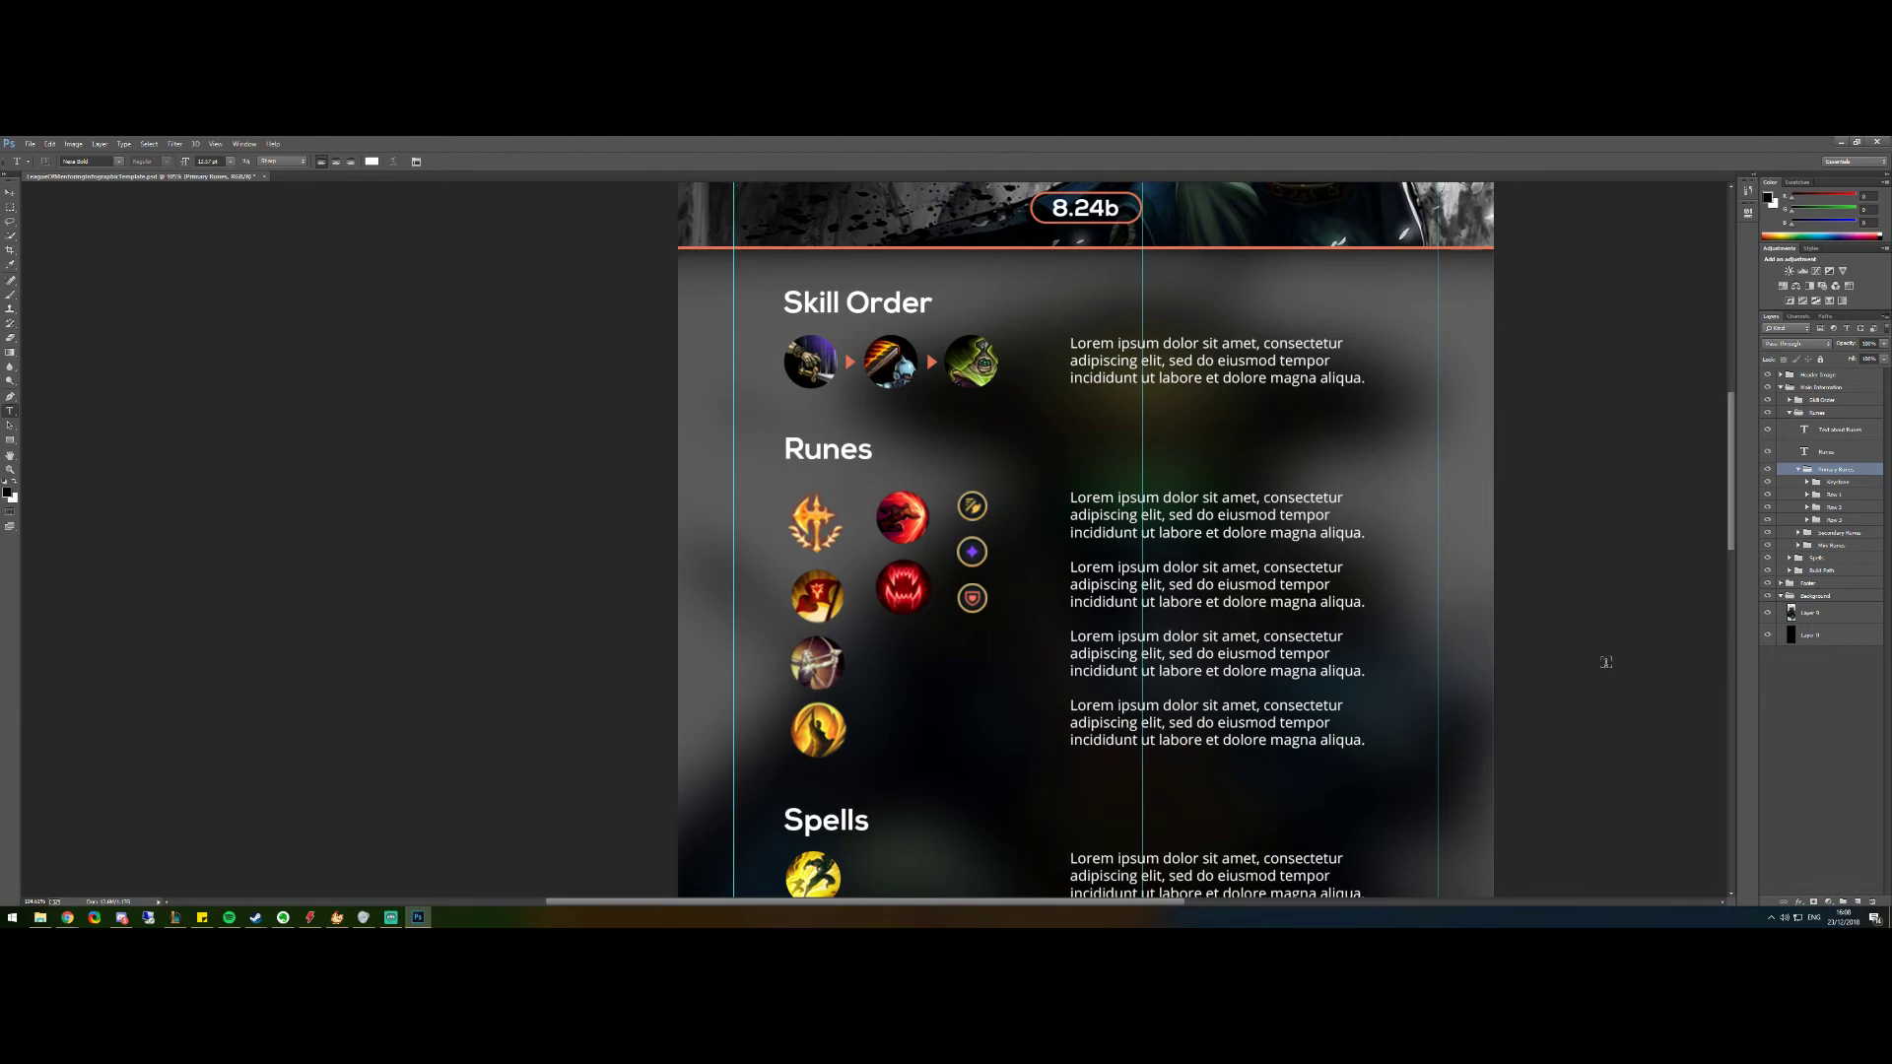
pyautogui.moveTo(1734, 527); pyautogui.dragTo(1717, 664)
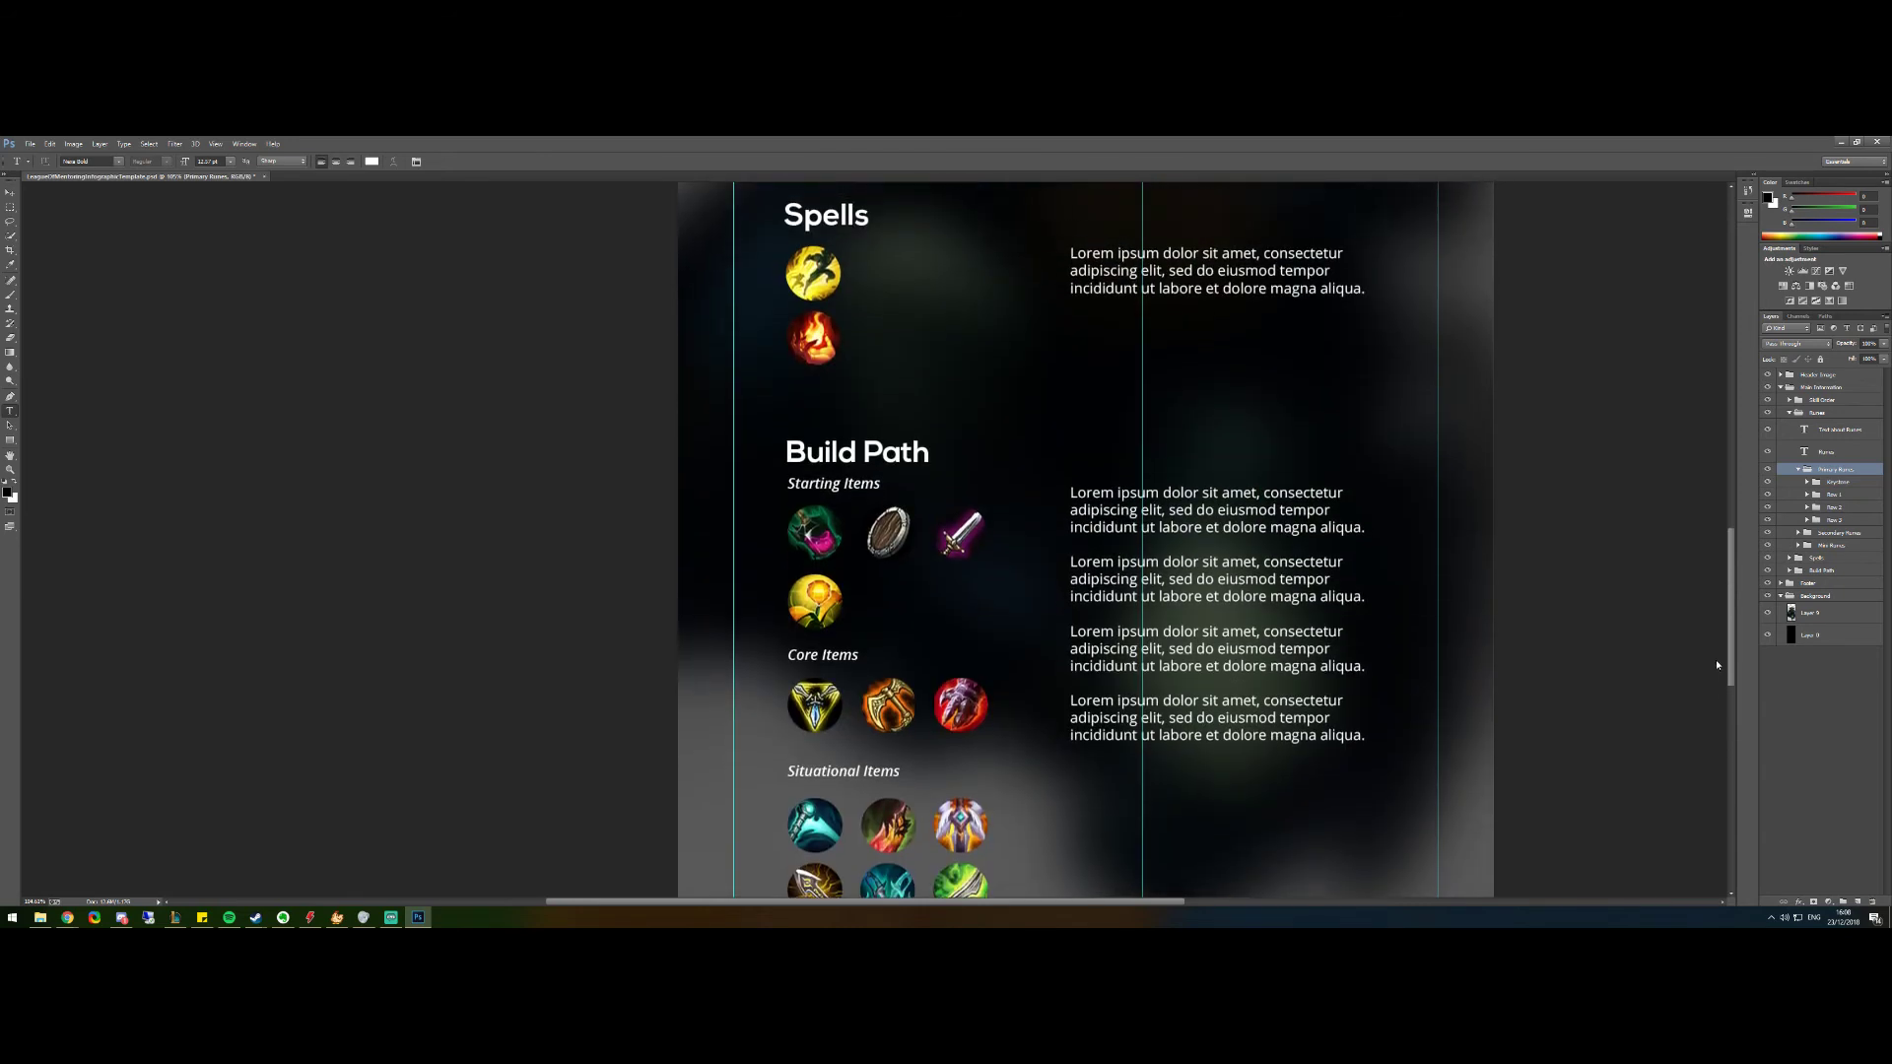
pyautogui.click(1779, 387)
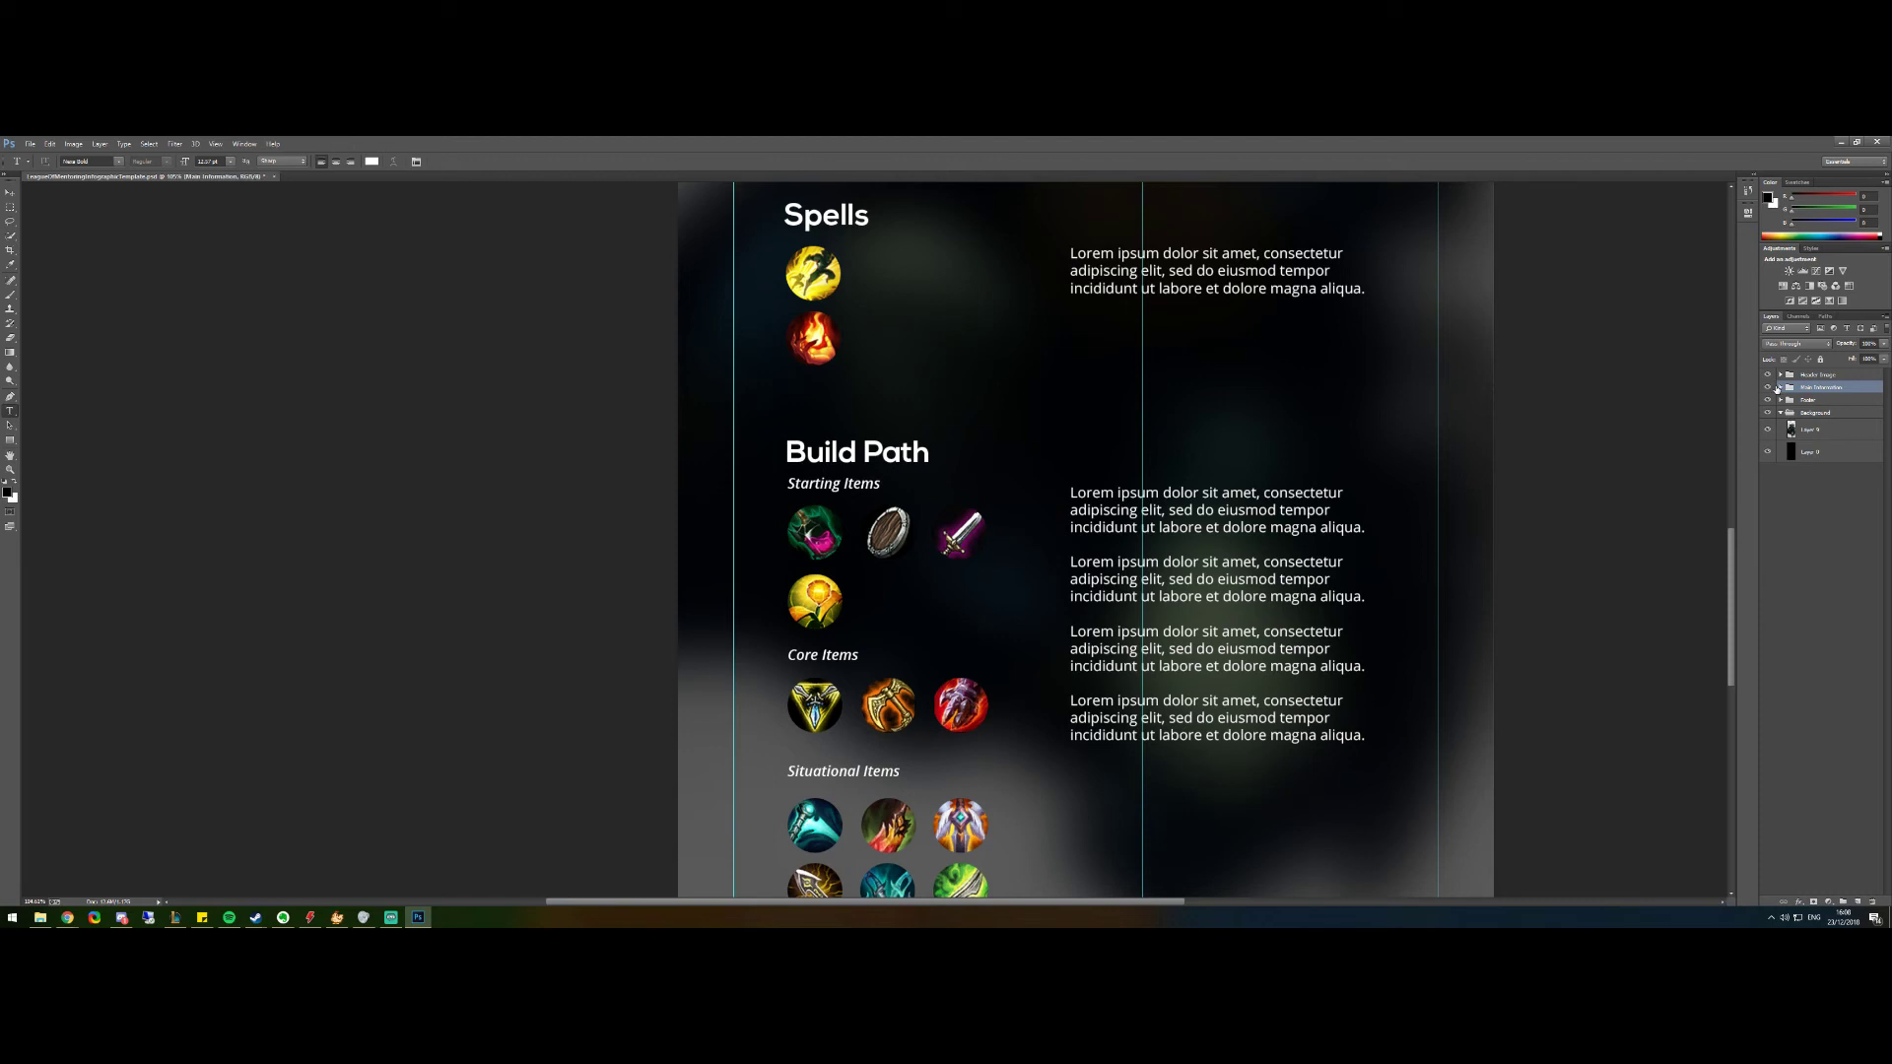
pyautogui.click(1781, 389)
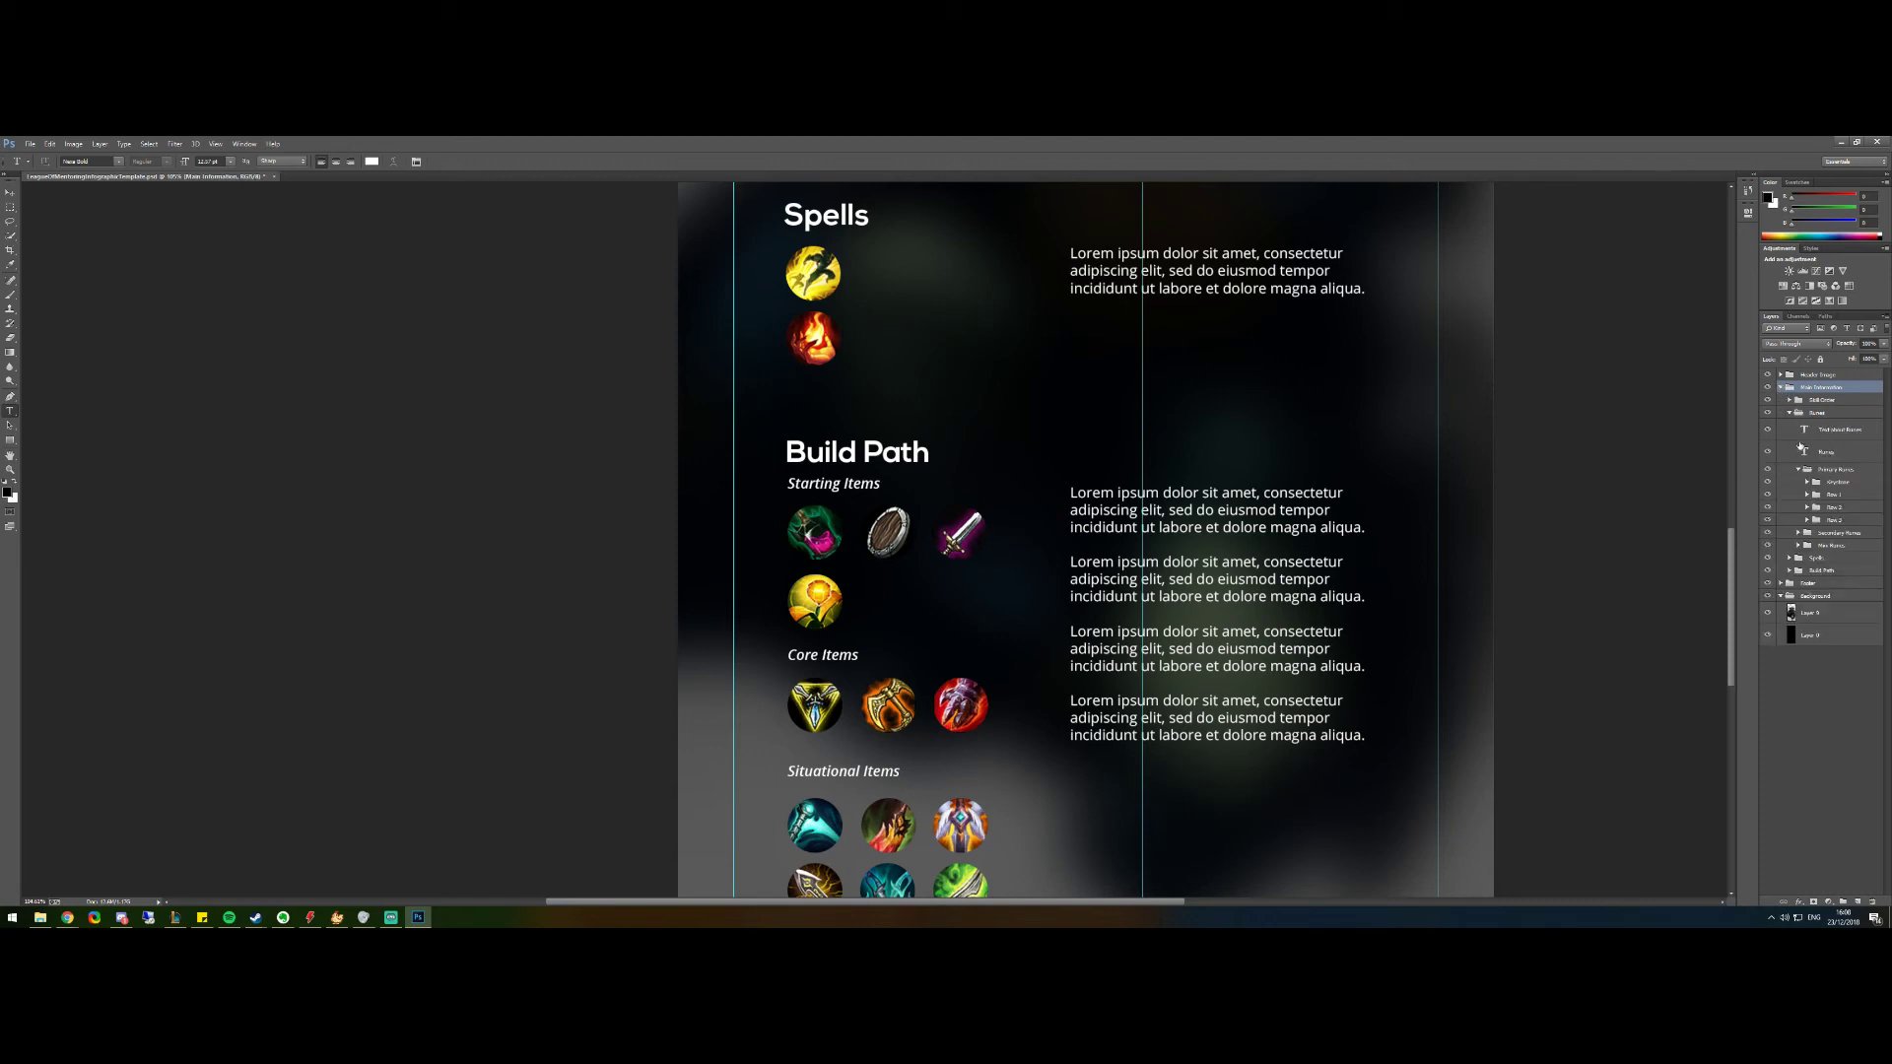
pyautogui.click(1788, 413)
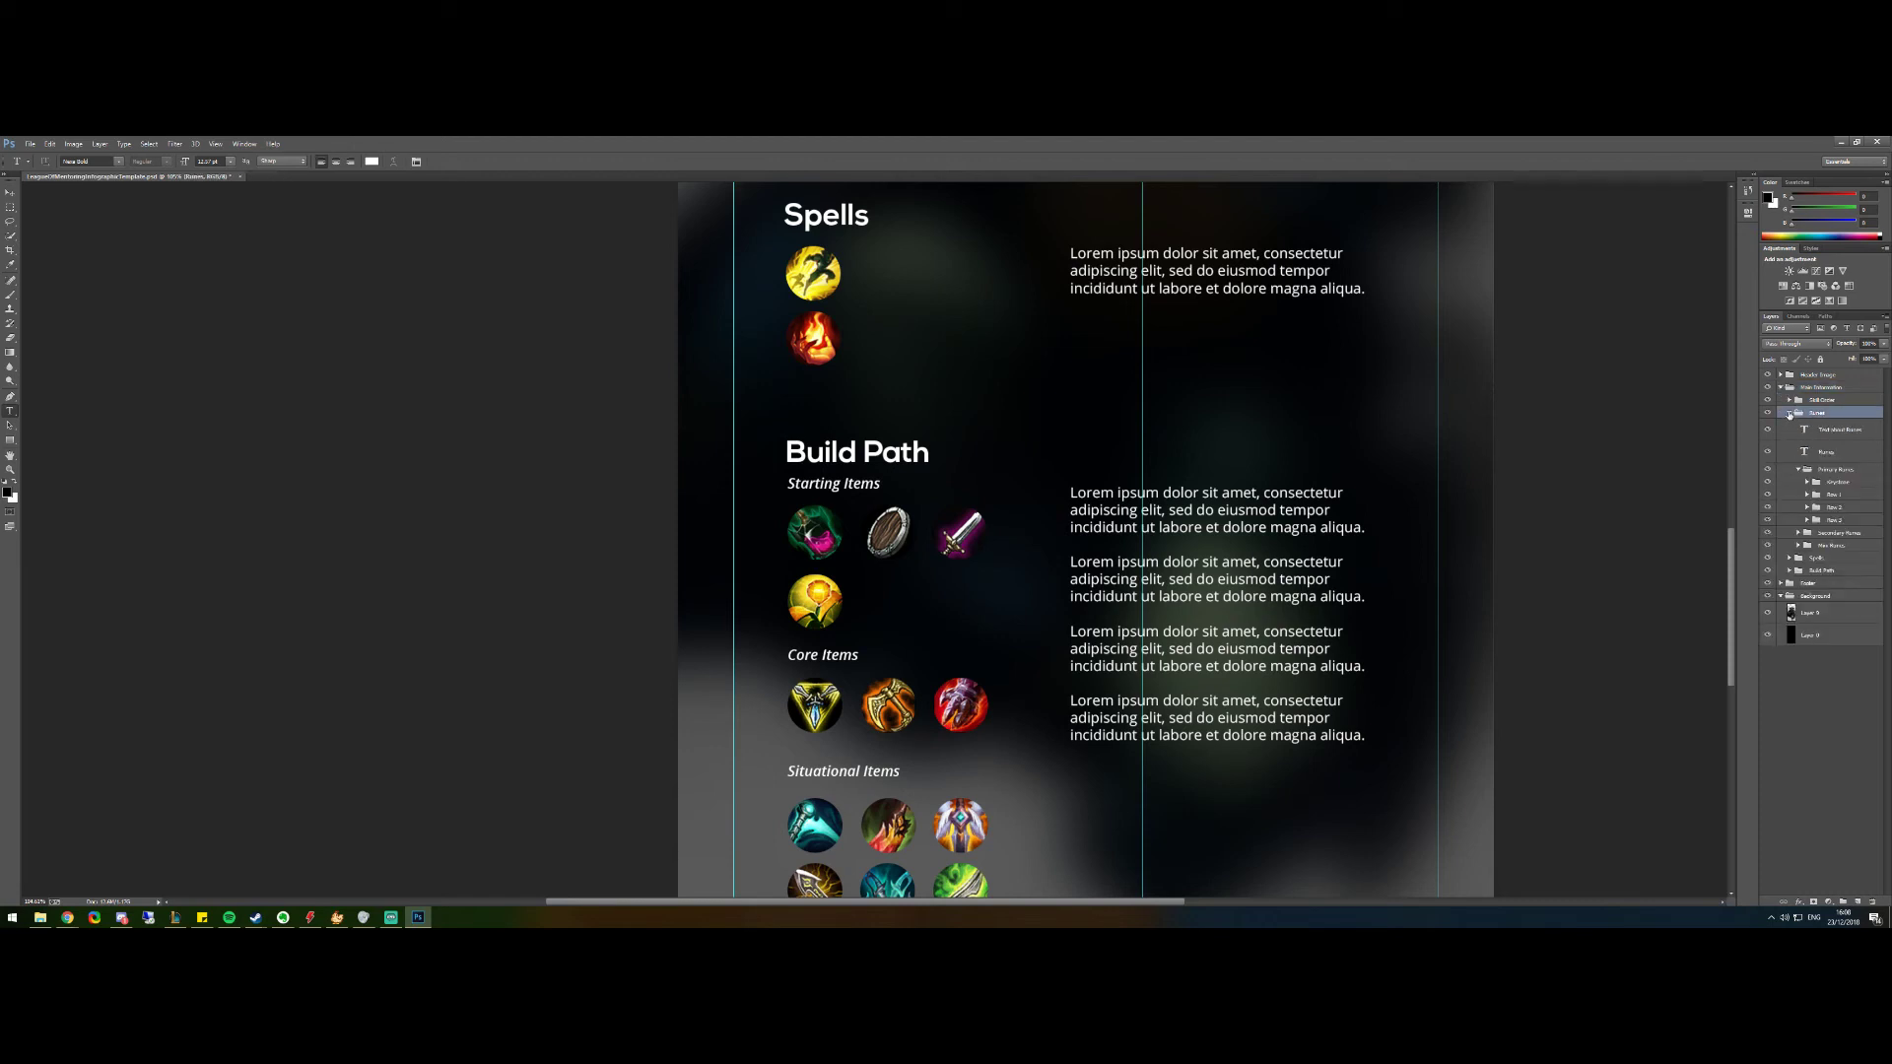
pyautogui.click(1788, 414)
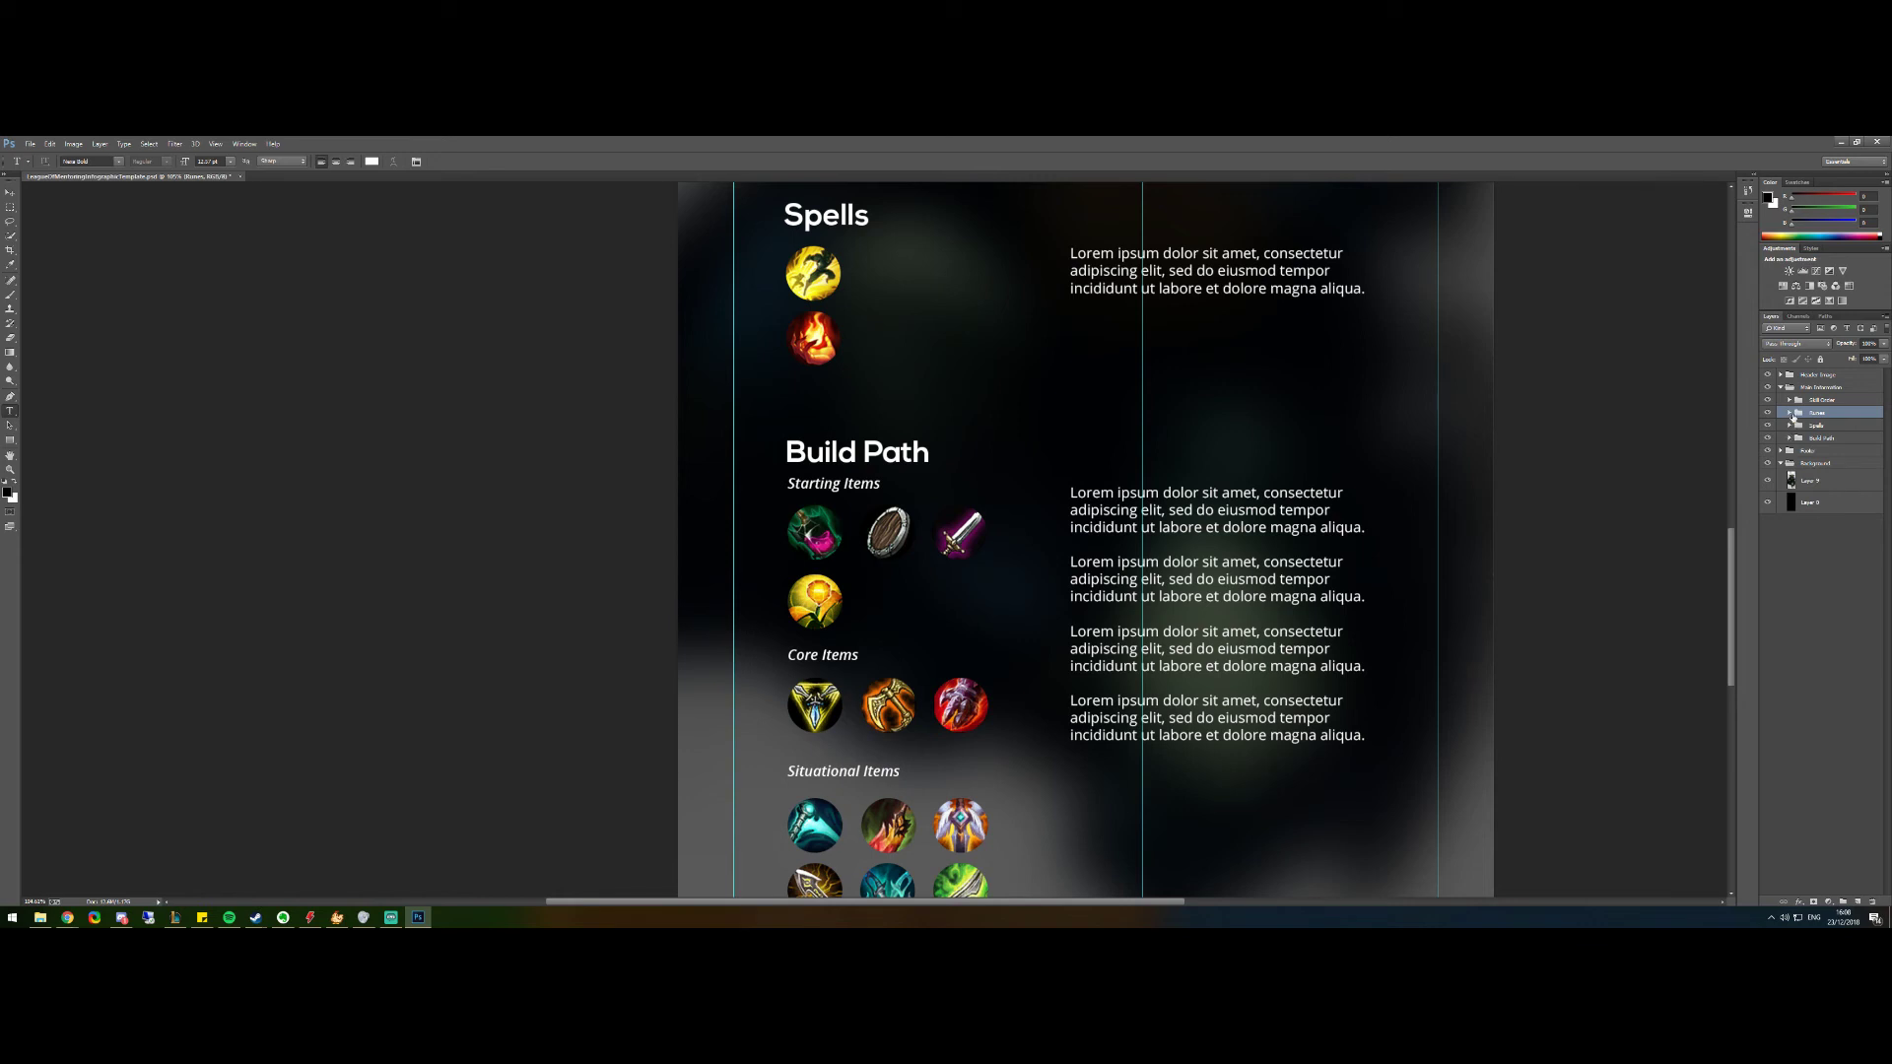
pyautogui.click(1788, 438)
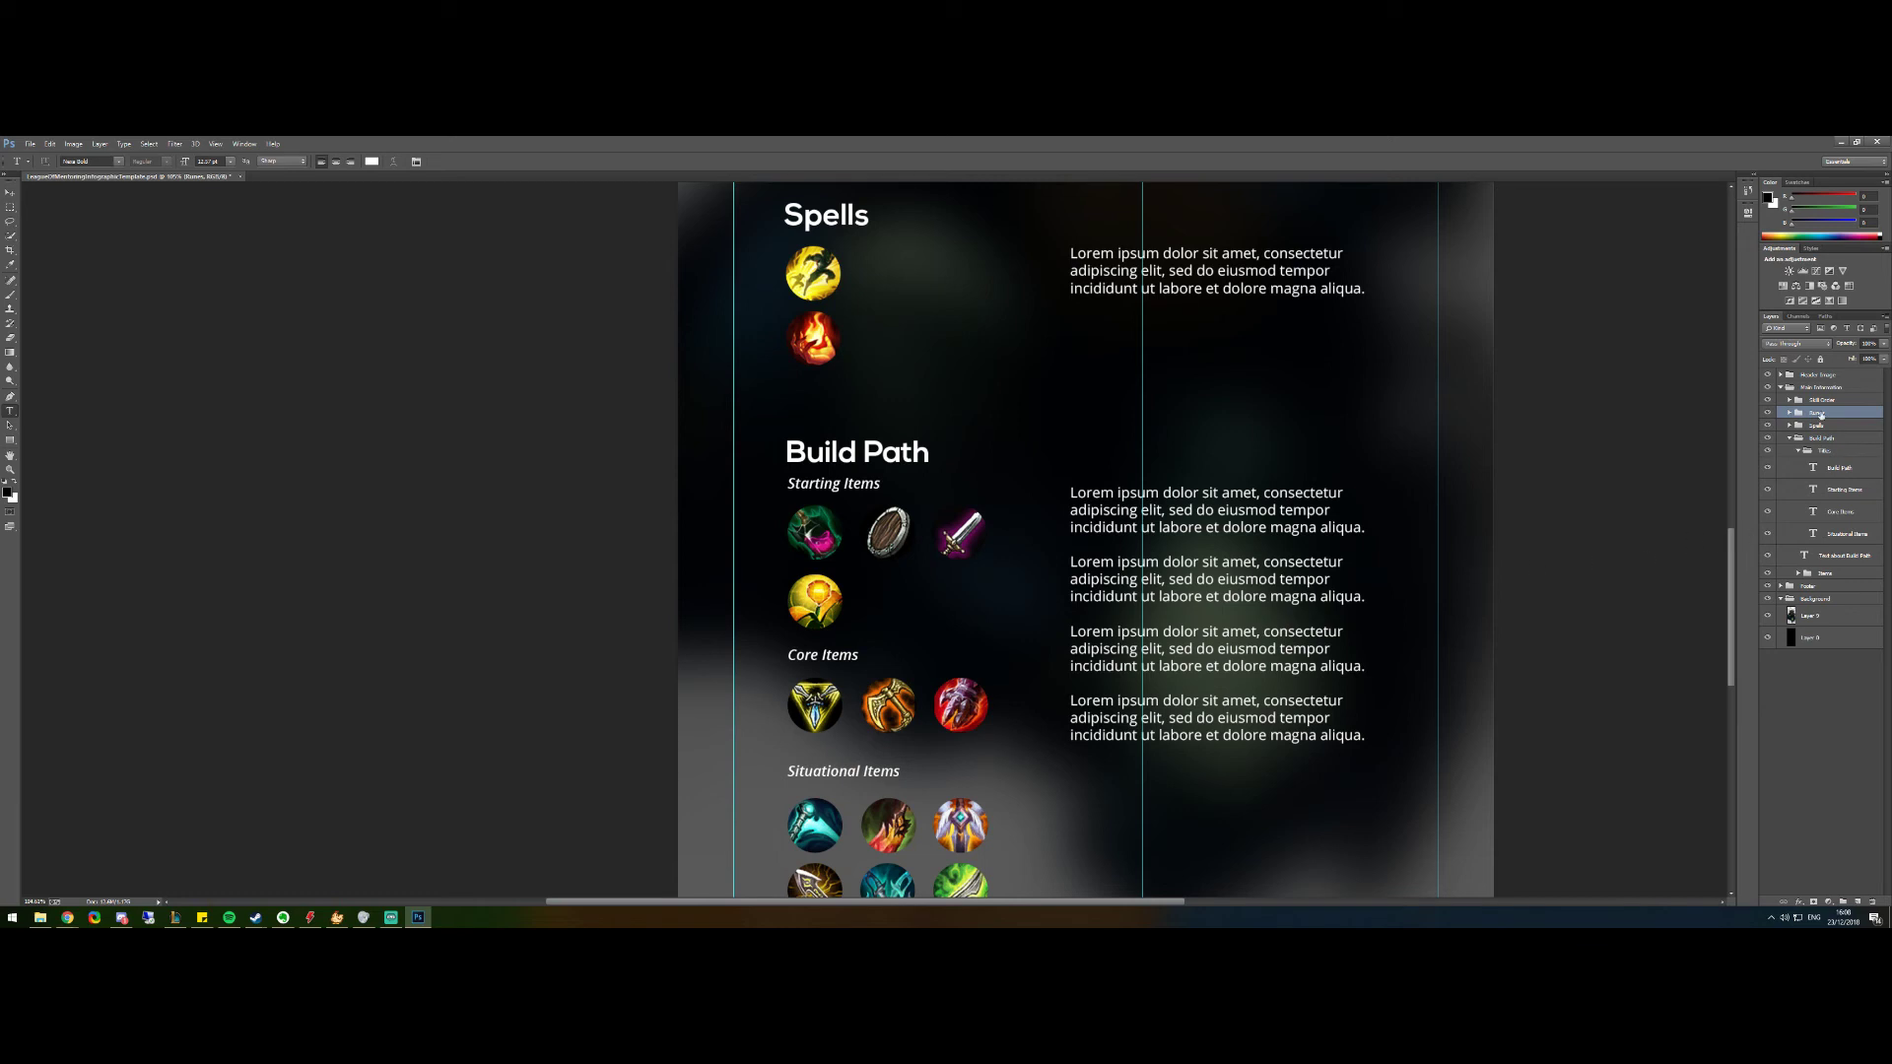
pyautogui.click(1792, 575)
pyautogui.click(1796, 573)
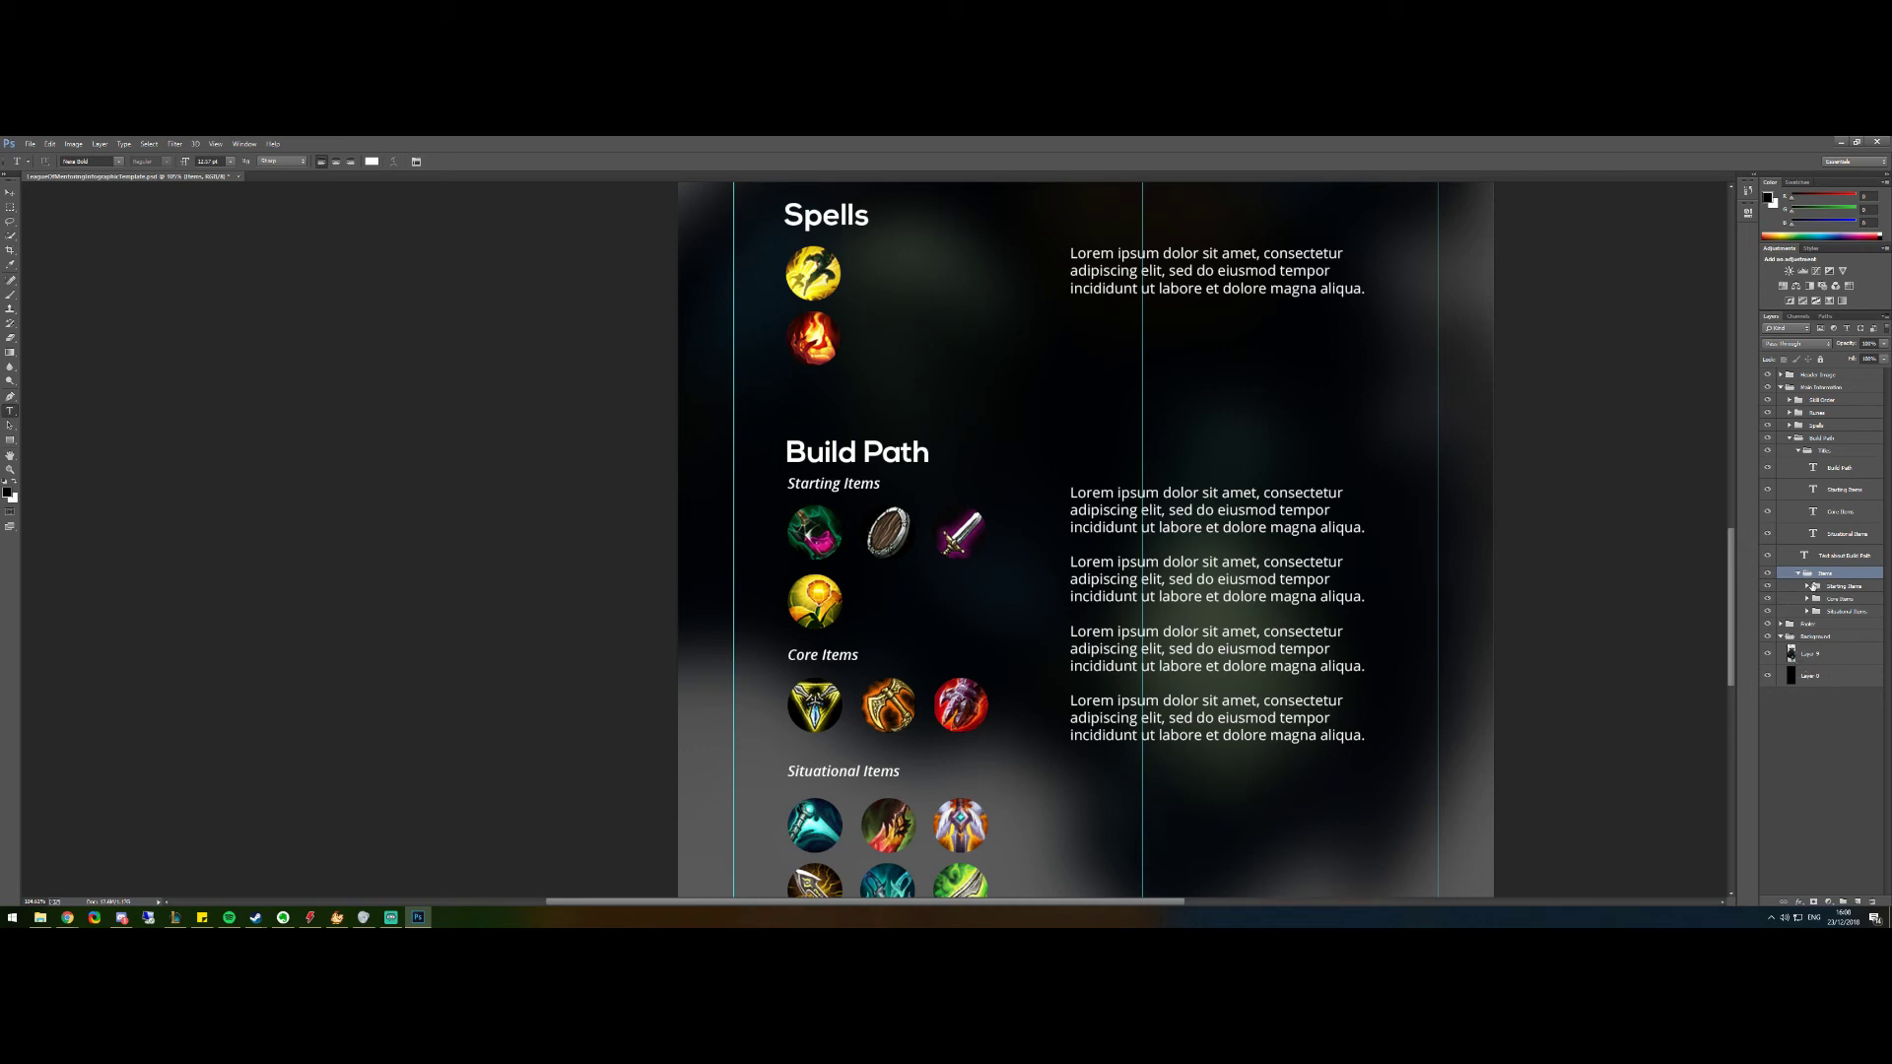
pyautogui.click(1807, 587)
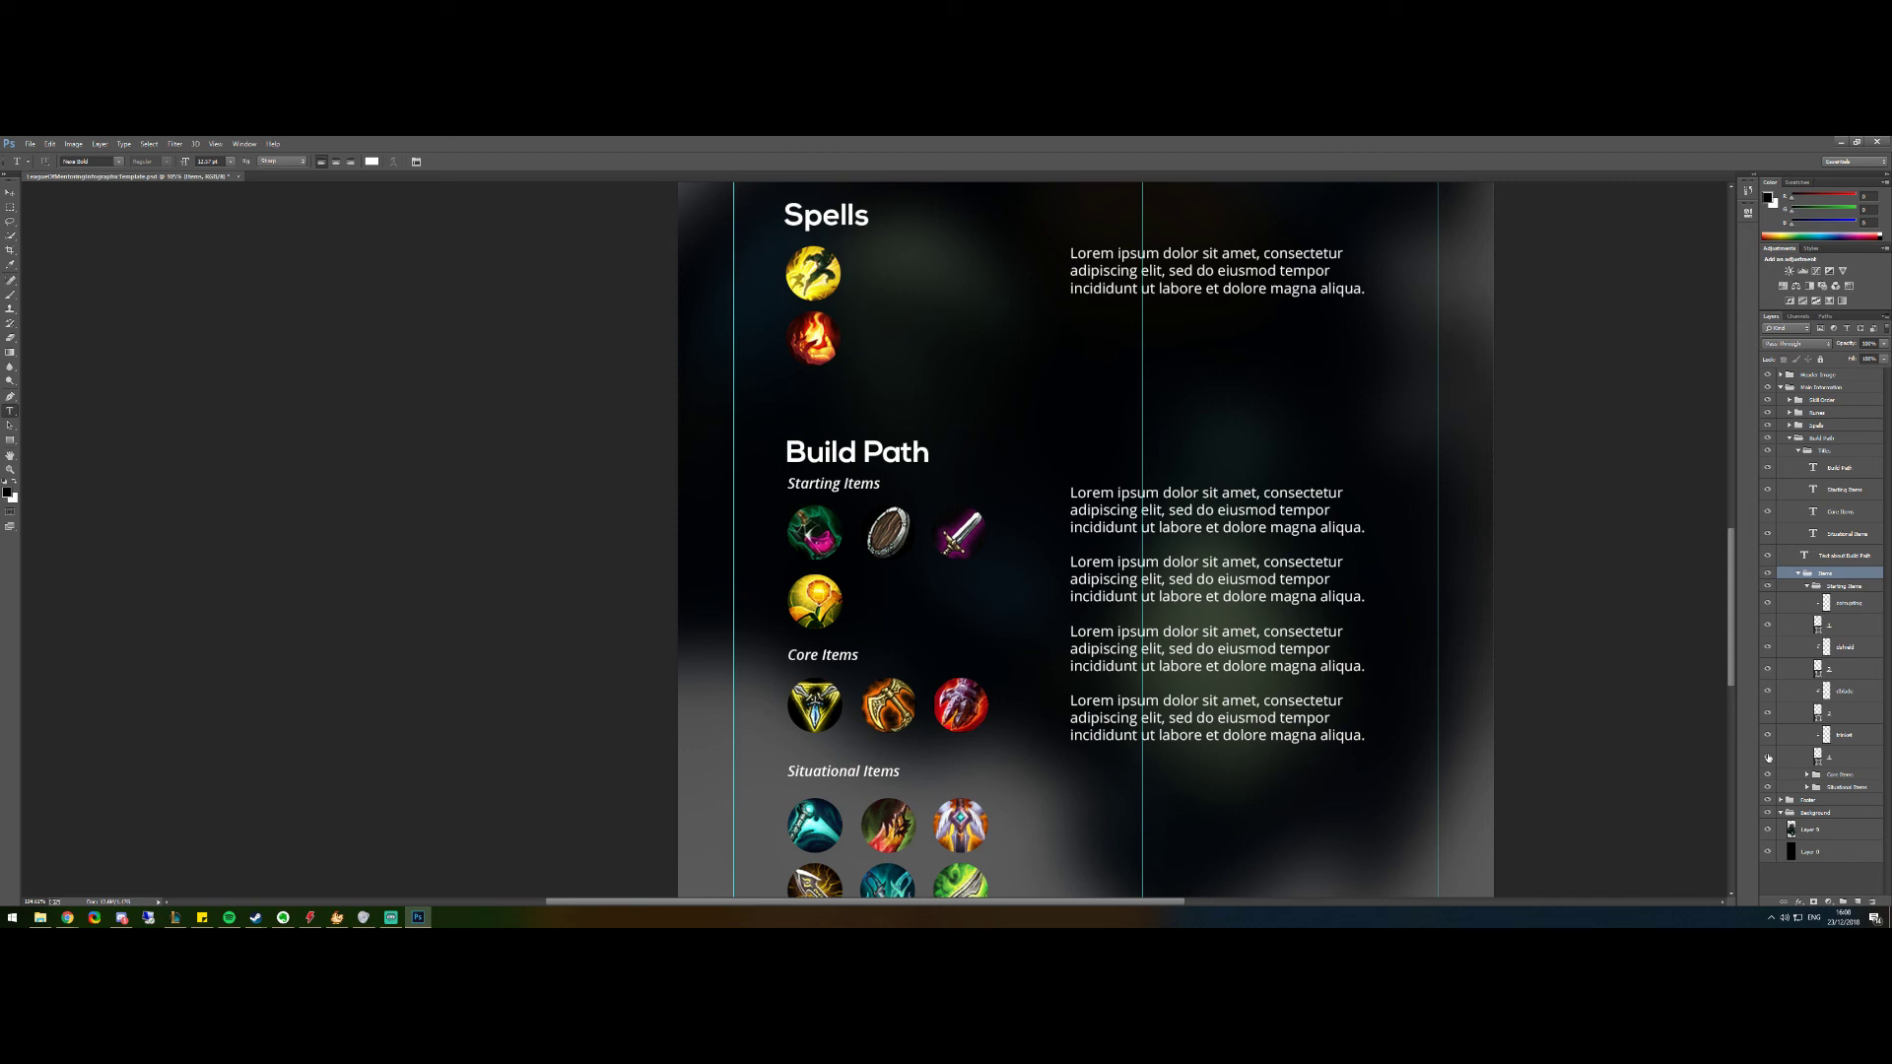
pyautogui.click(1767, 759)
pyautogui.click(1767, 758)
pyautogui.click(1766, 694)
pyautogui.click(1766, 670)
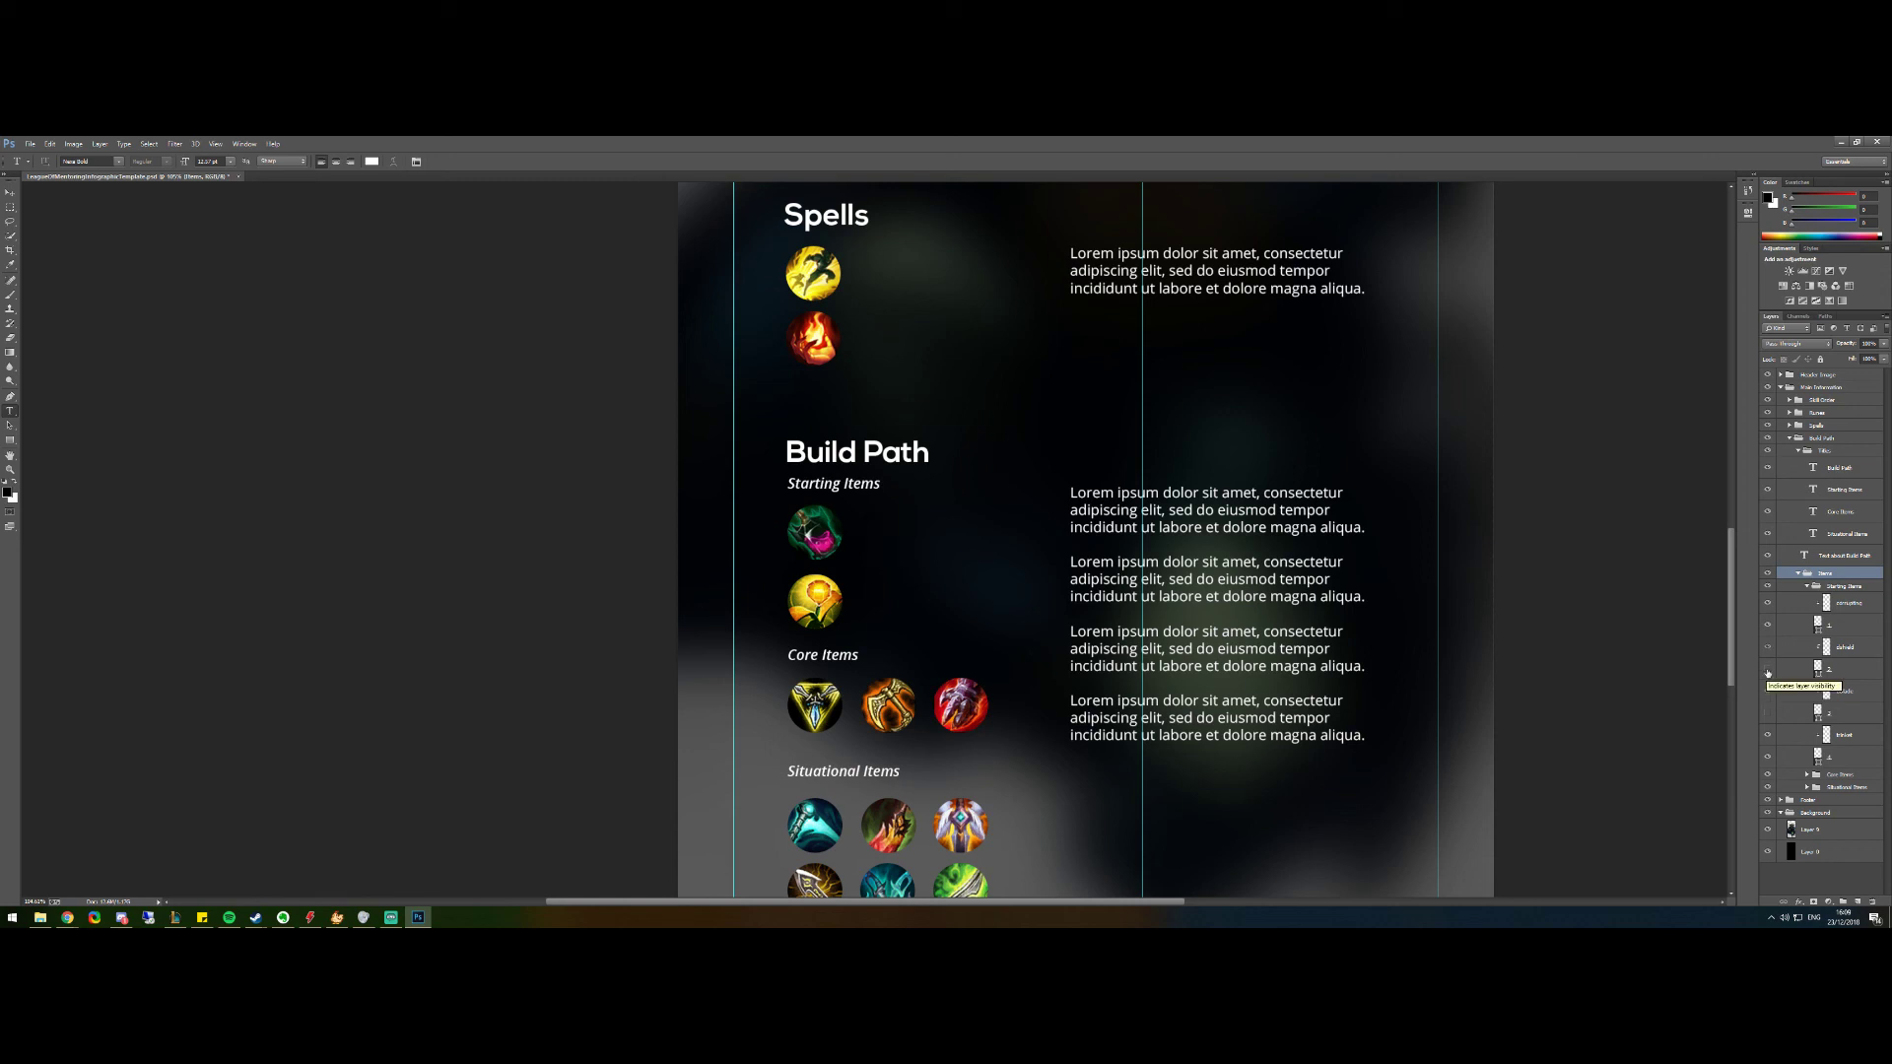
pyautogui.click(1766, 673)
pyautogui.click(1766, 714)
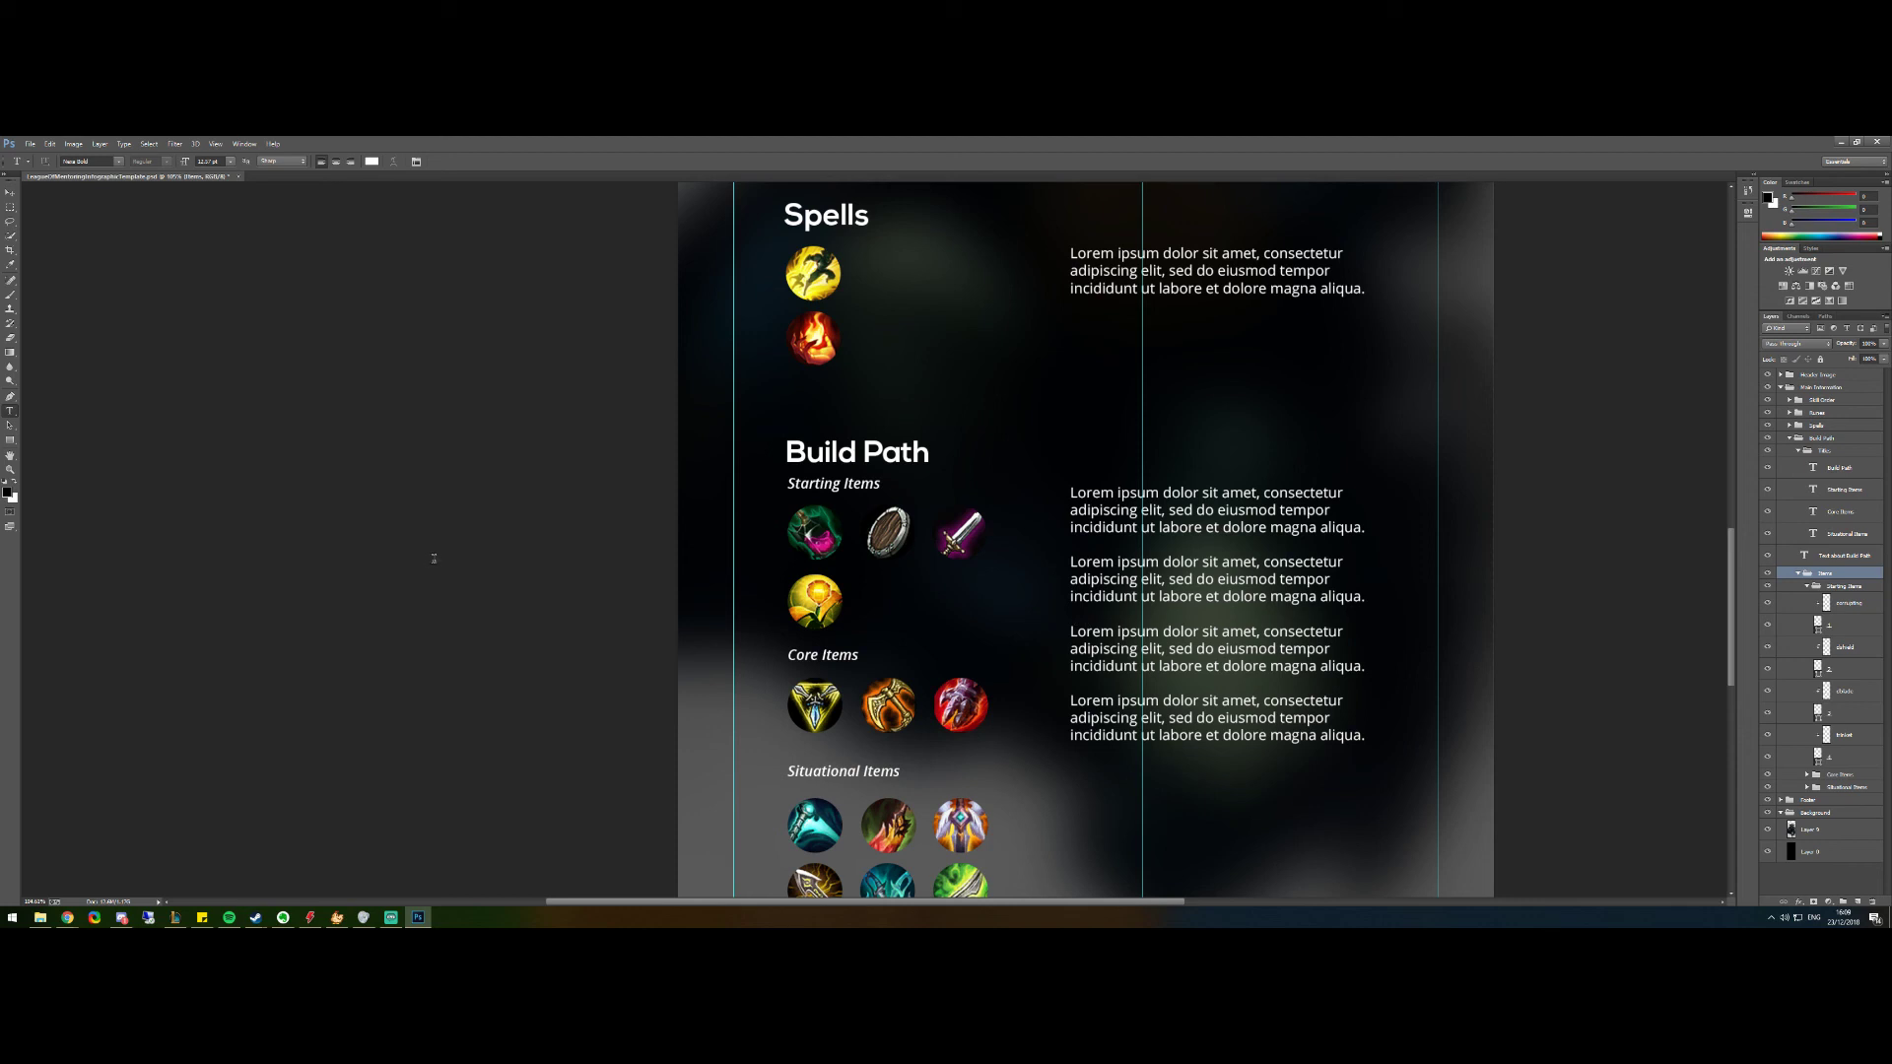
pyautogui.scroll(-3, 440, 556)
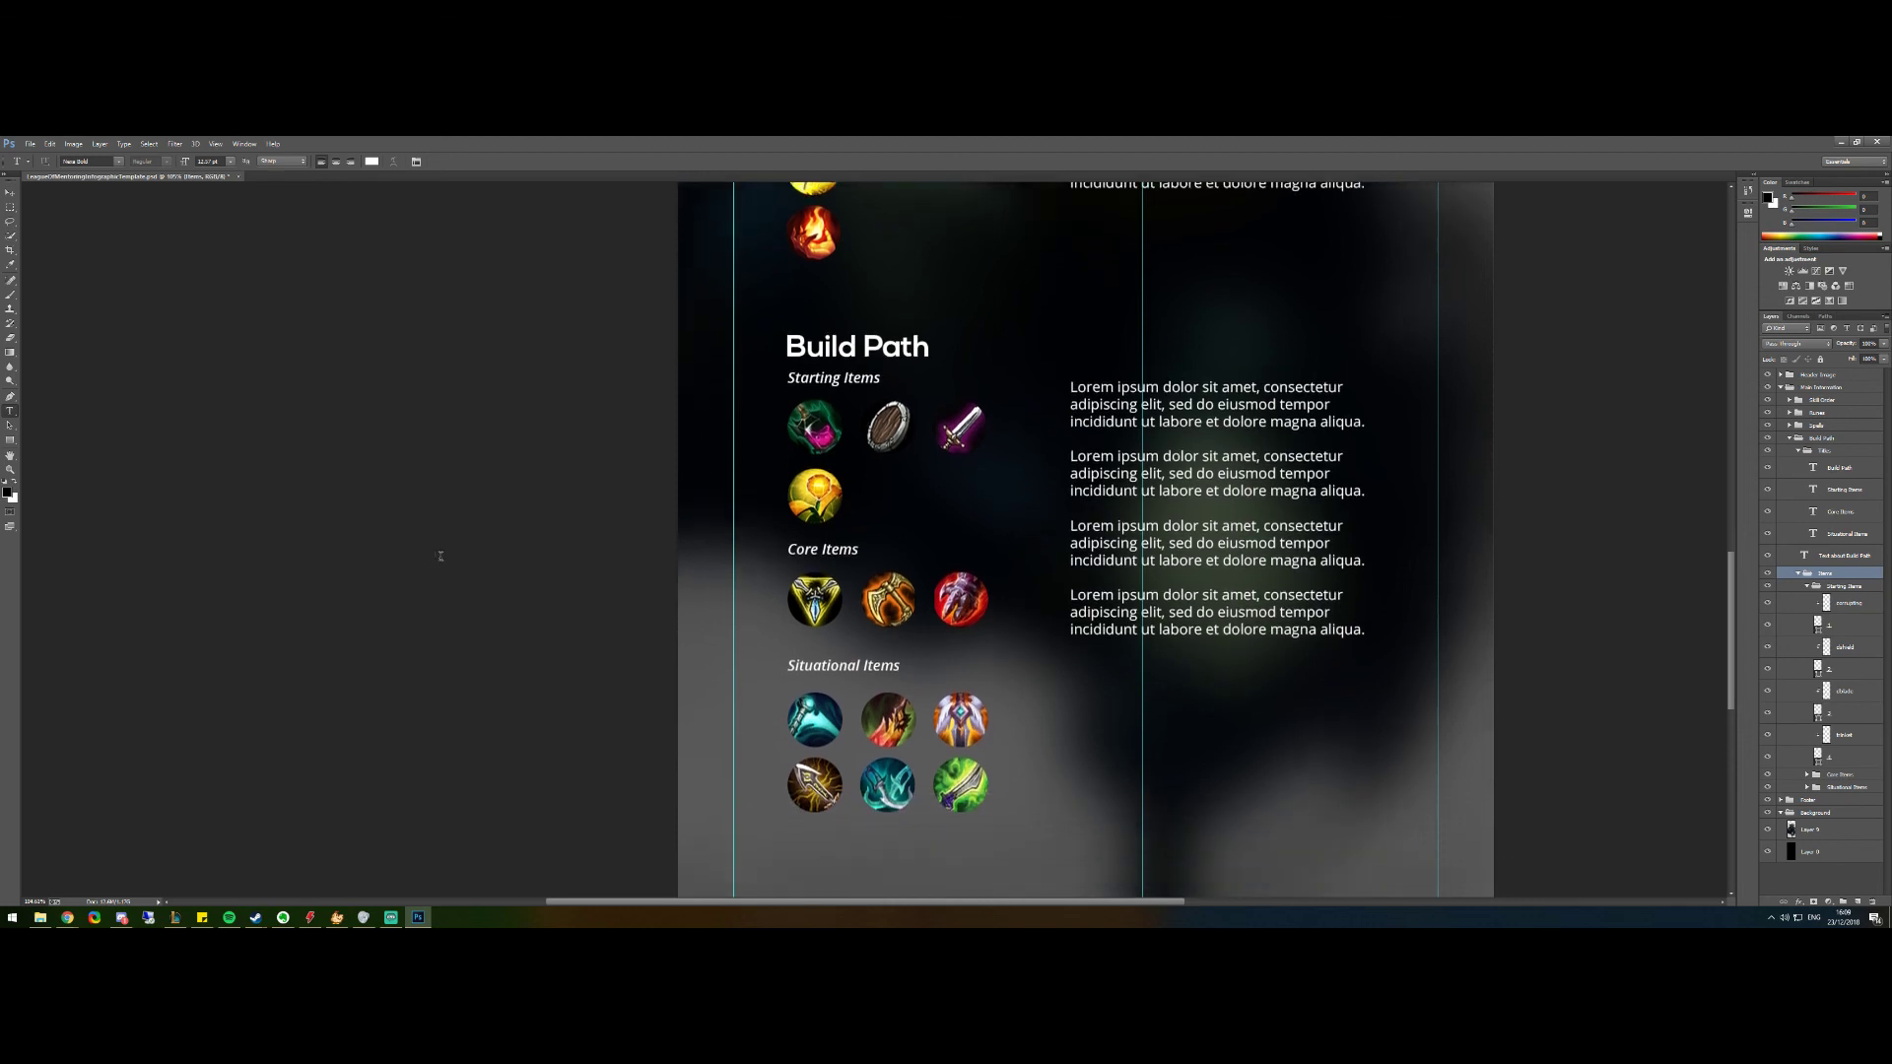
pyautogui.scroll(7, 508, 568)
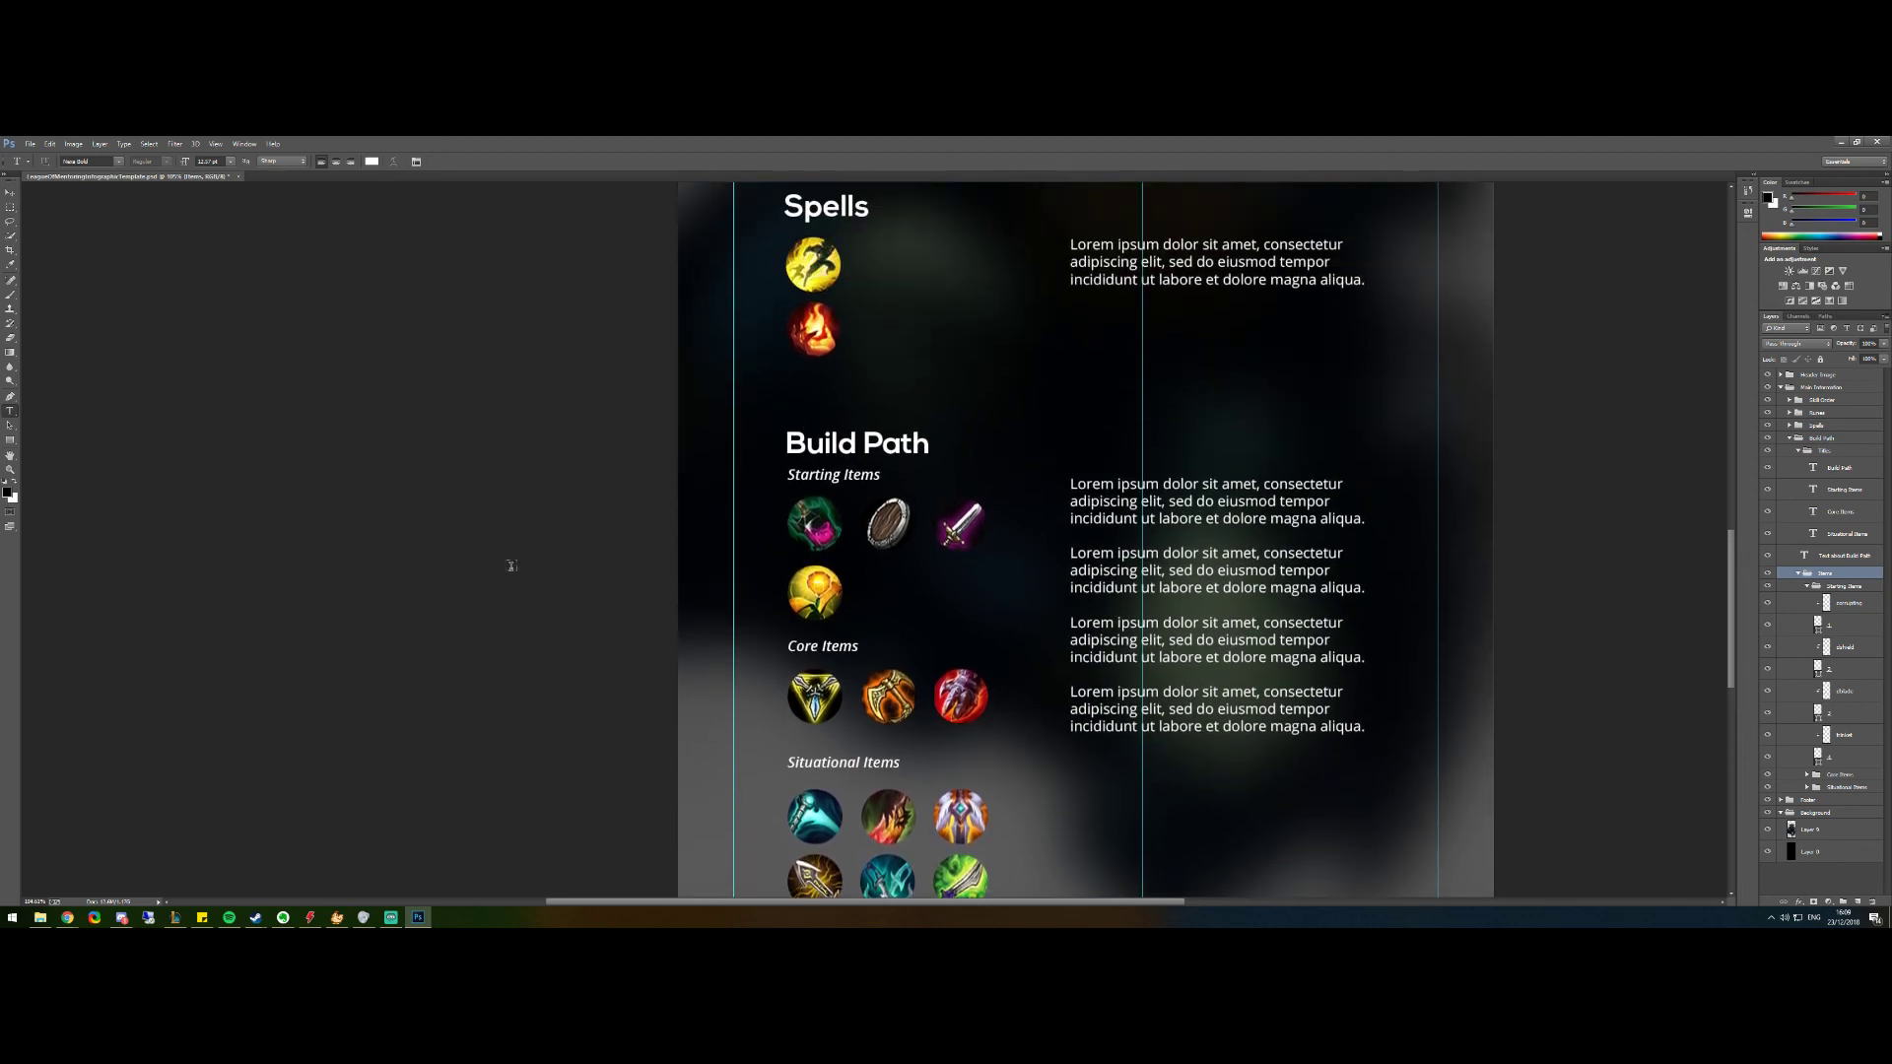
pyautogui.scroll(1, 512, 566)
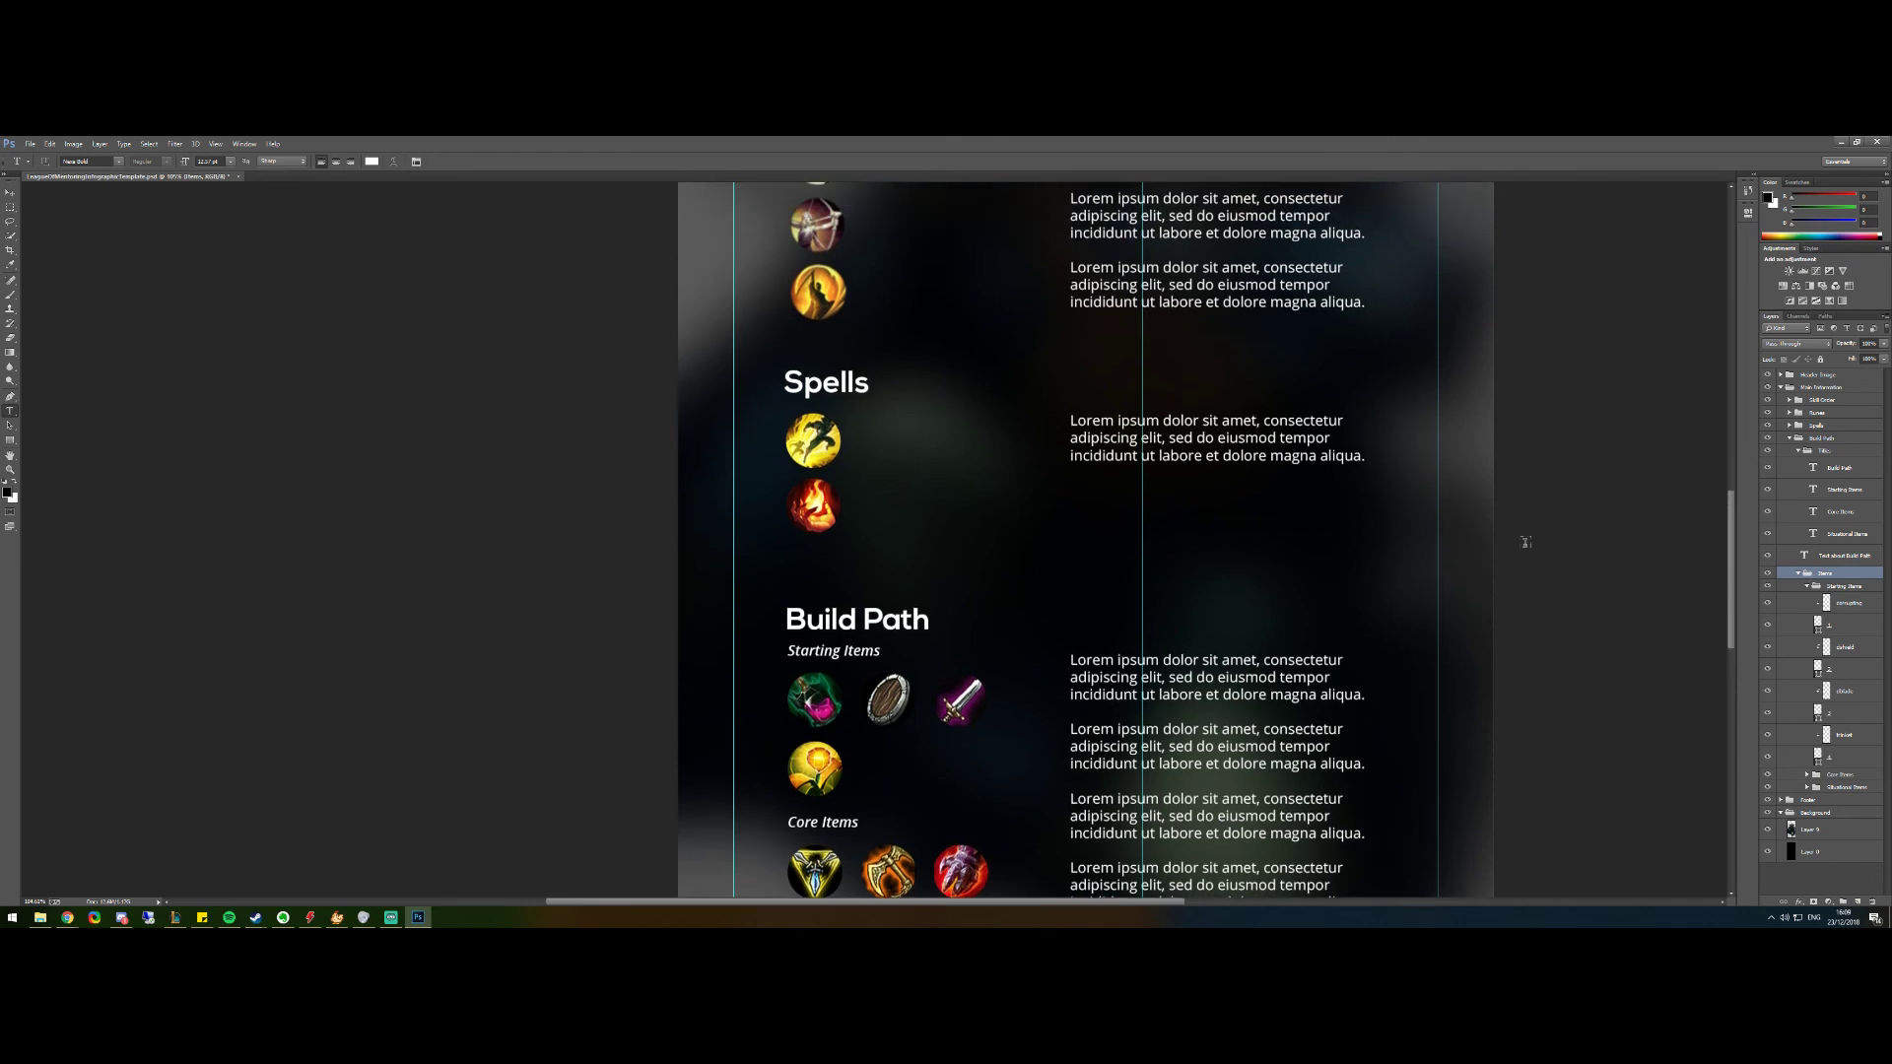
pyautogui.hotkey('alt', 'Tab')
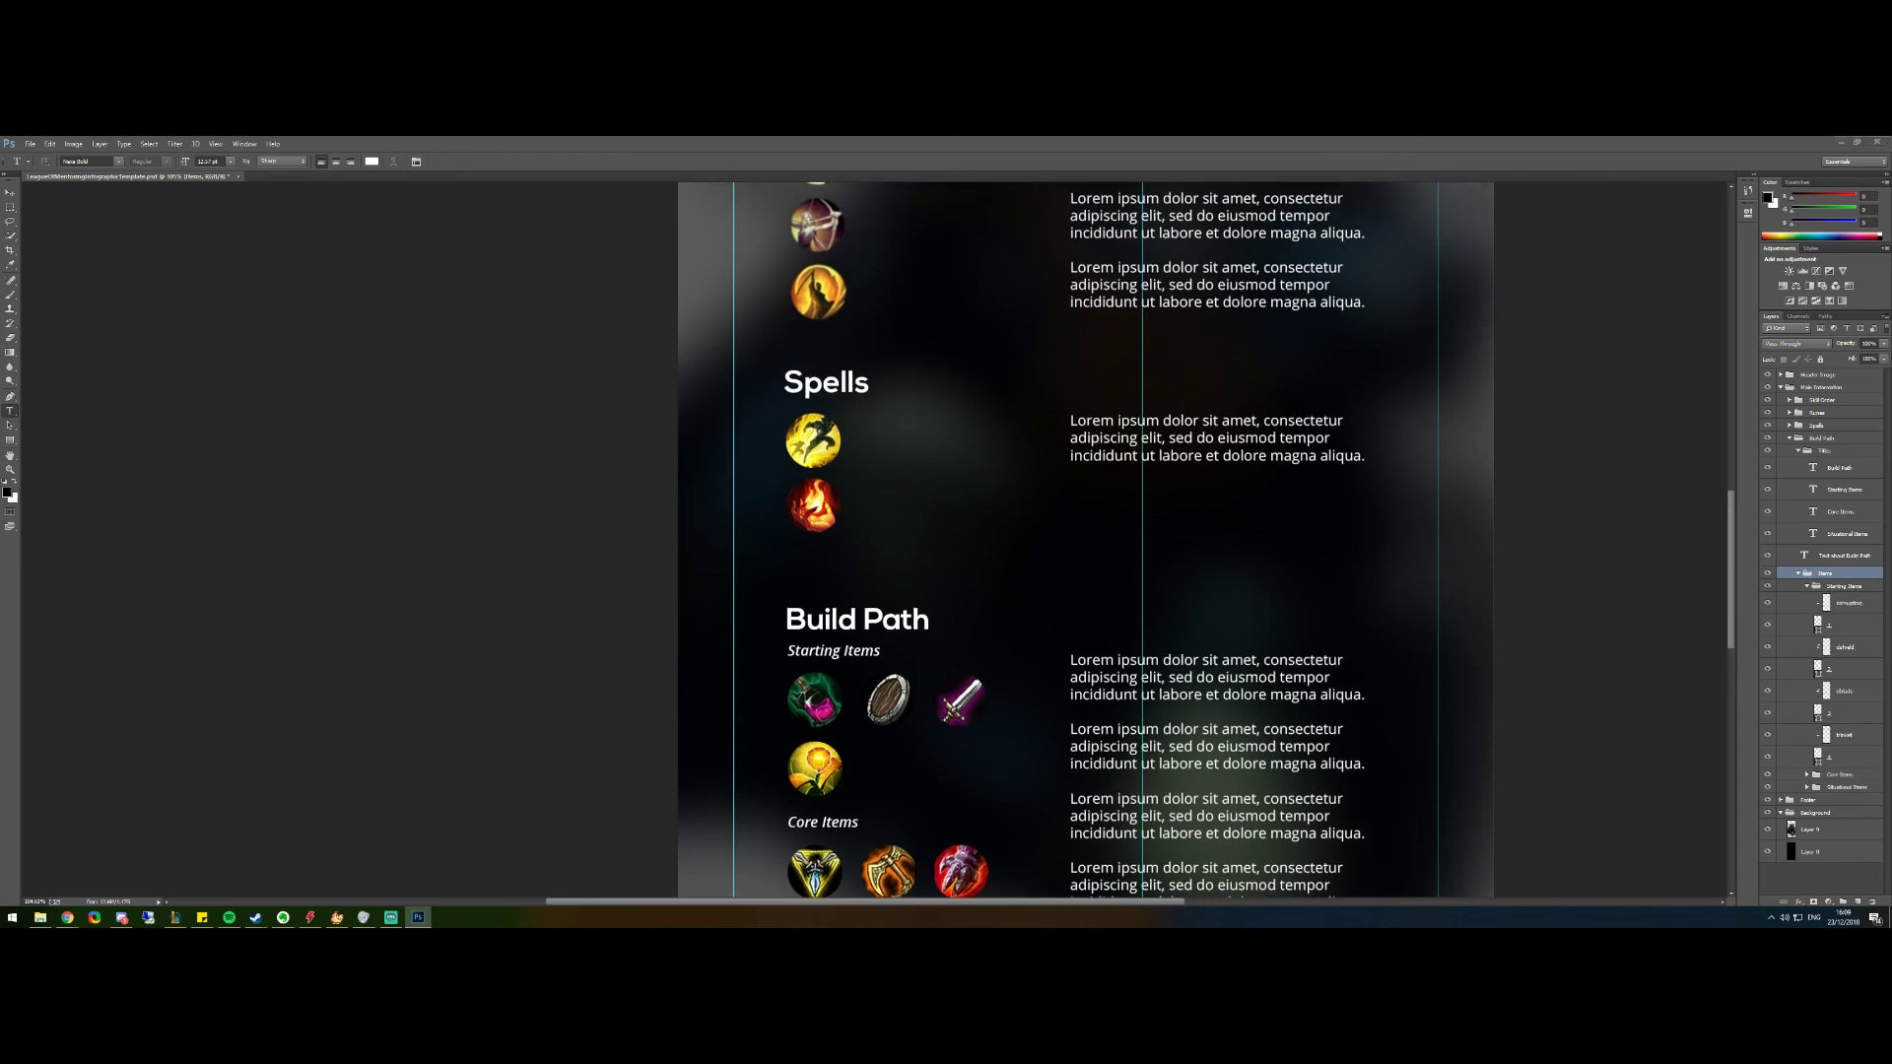